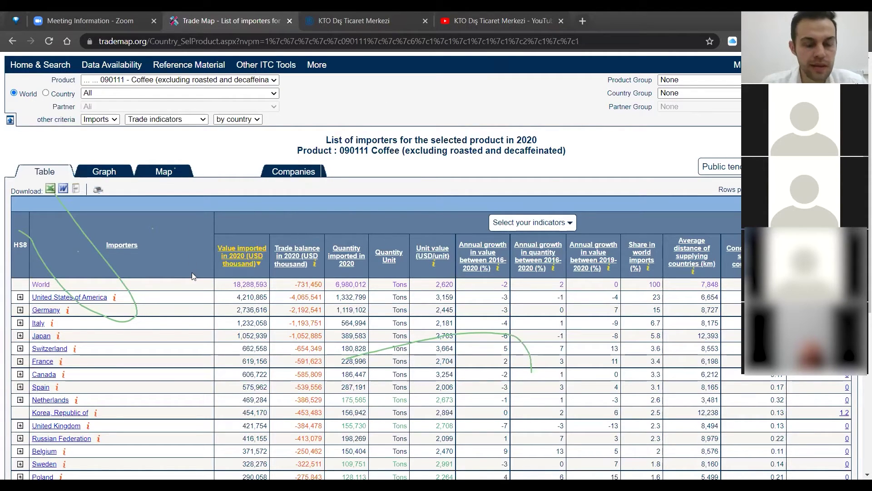
- Examine the world total for value imported in 2020 in USD thousand for product 090111 Coffee
scroll(193, 271, up, 1)
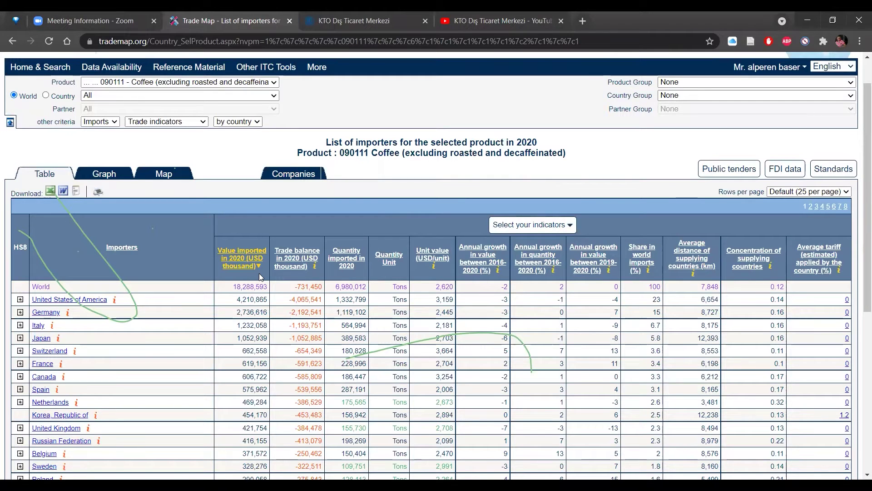
scroll(232, 188, down, 2)
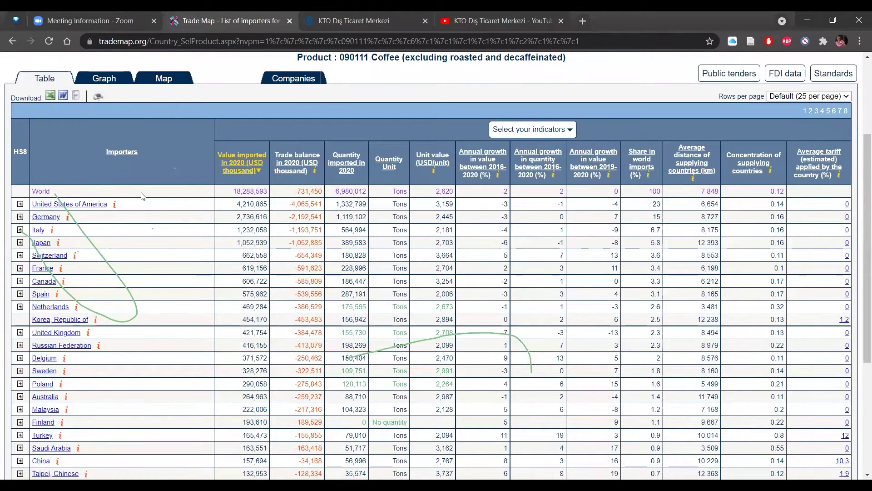
drag(235, 192, 269, 192)
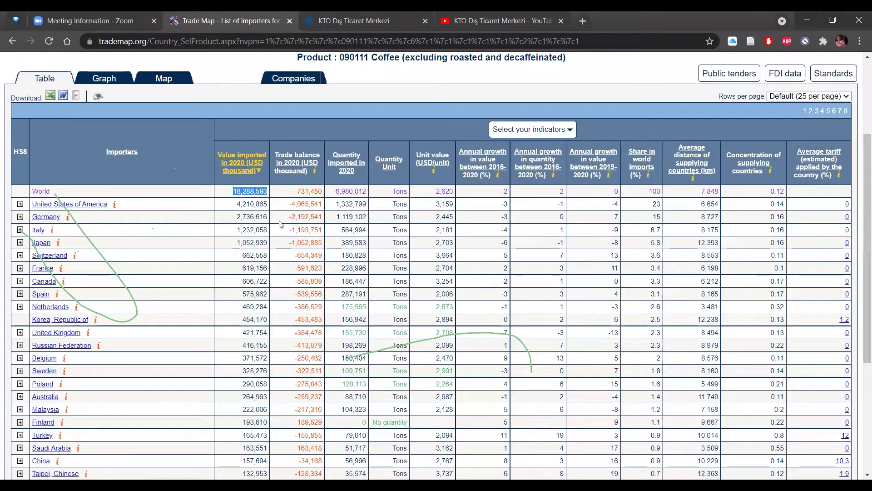
click(257, 177)
drag(257, 175, 244, 162)
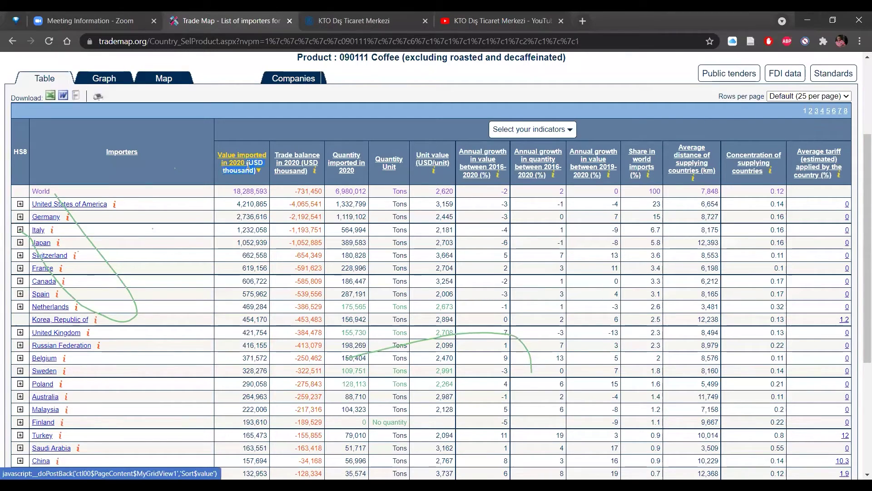
click(269, 189)
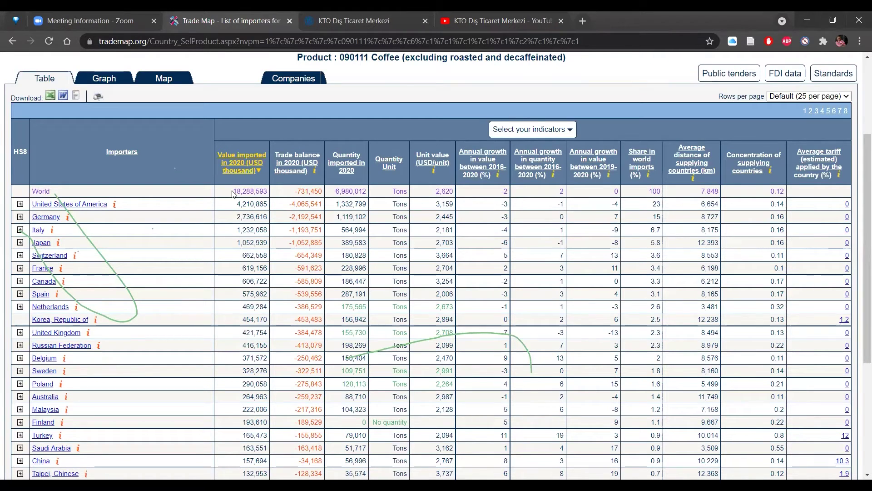
drag(232, 191, 269, 191)
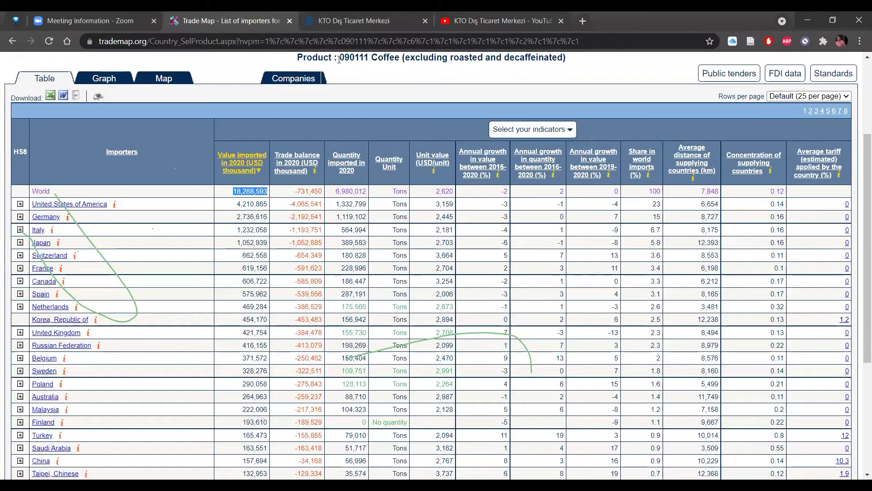
drag(341, 59, 326, 183)
click(423, 212)
- Review the coffee importers on the first page and check the United States' share in world imports
scroll(423, 213, down, 3)
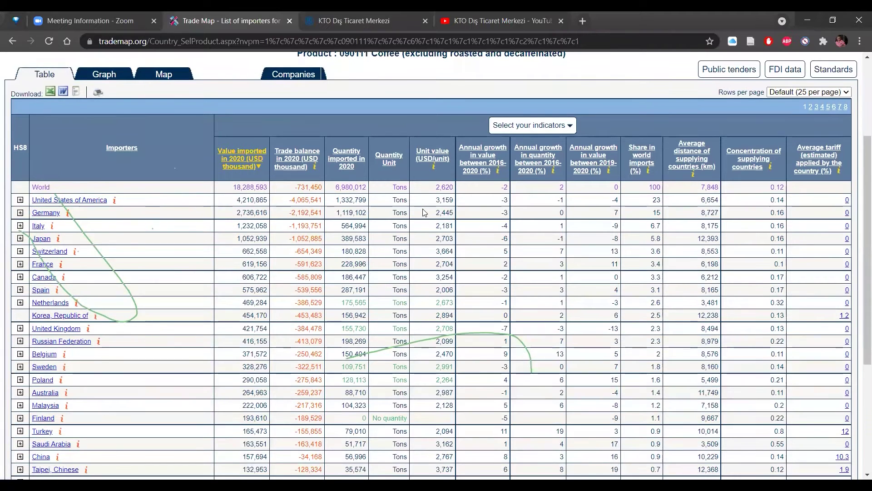
scroll(348, 237, down, 1)
scroll(348, 236, down, 1)
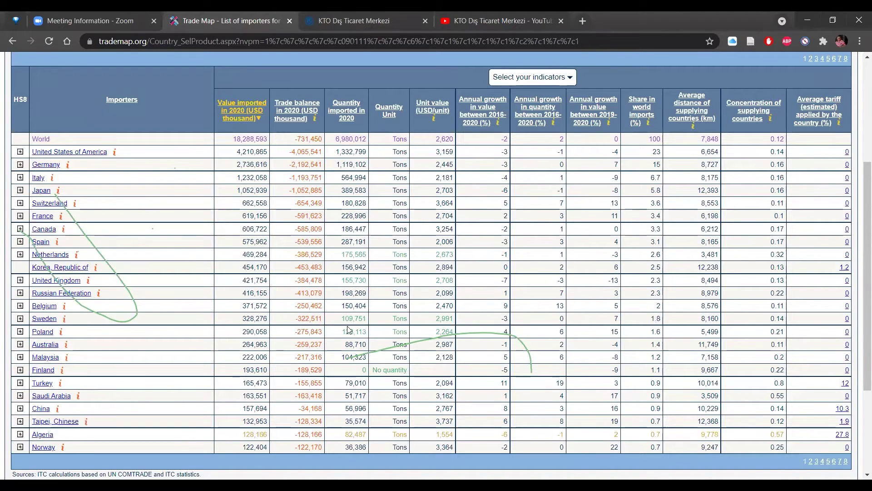
mouse_move(349, 329)
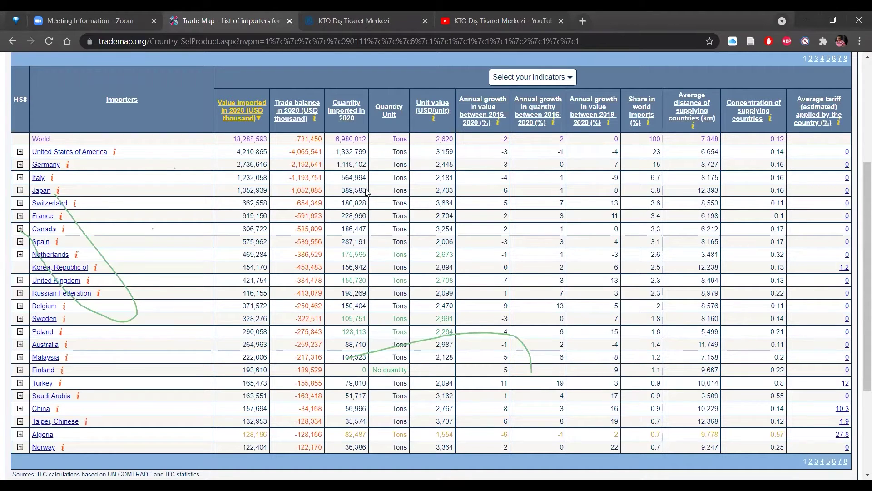
drag(651, 152, 661, 152)
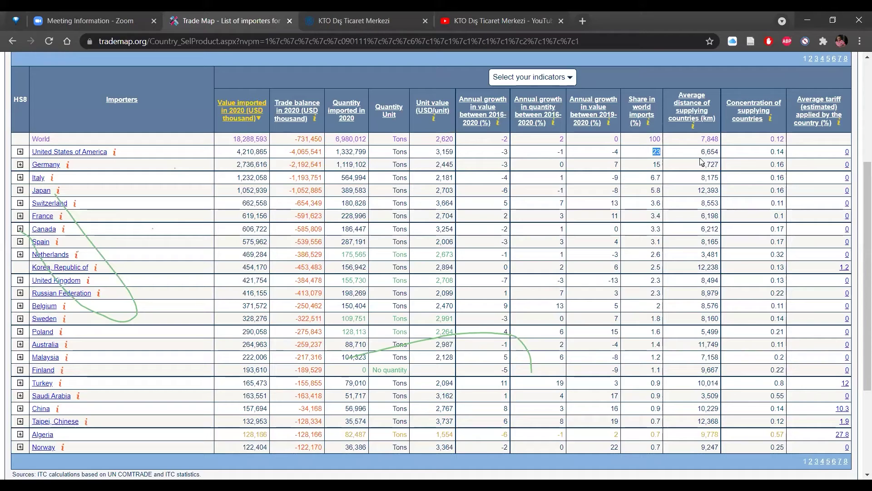
- Examine the concentration of supplying countries and the average tariff applied by each importing country
click(772, 128)
drag(772, 129, 727, 101)
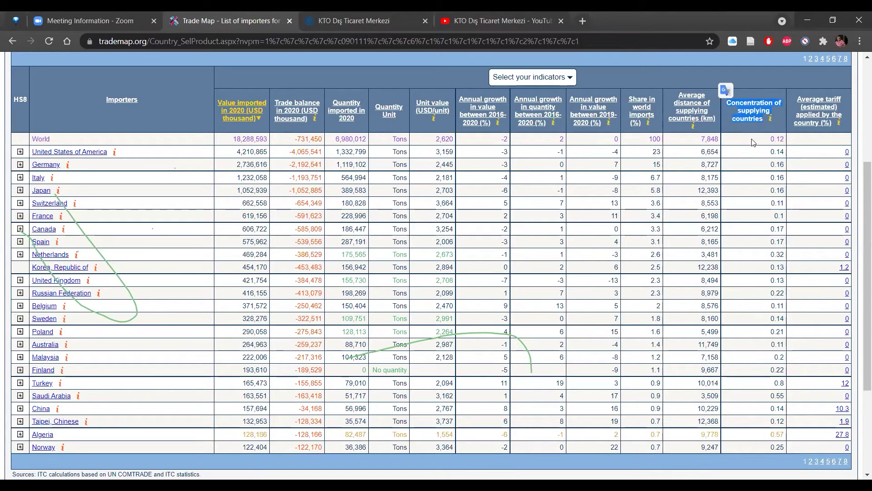
click(816, 140)
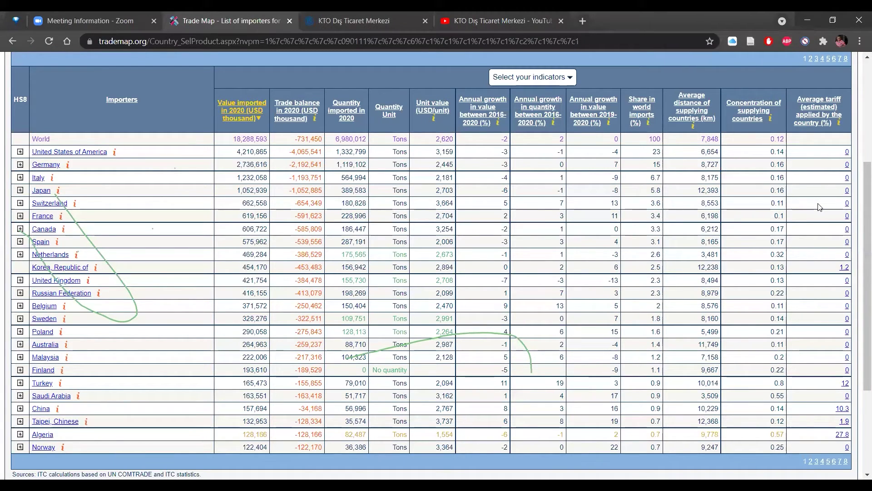
drag(832, 142, 796, 98)
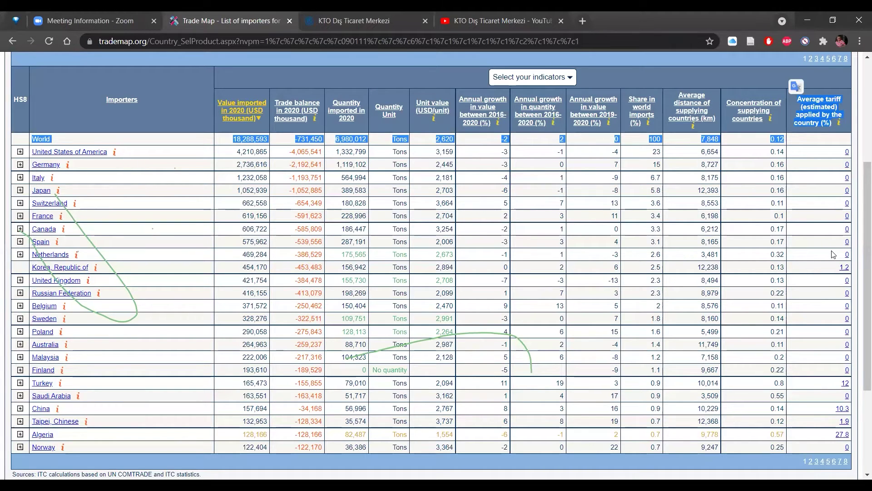
click(821, 167)
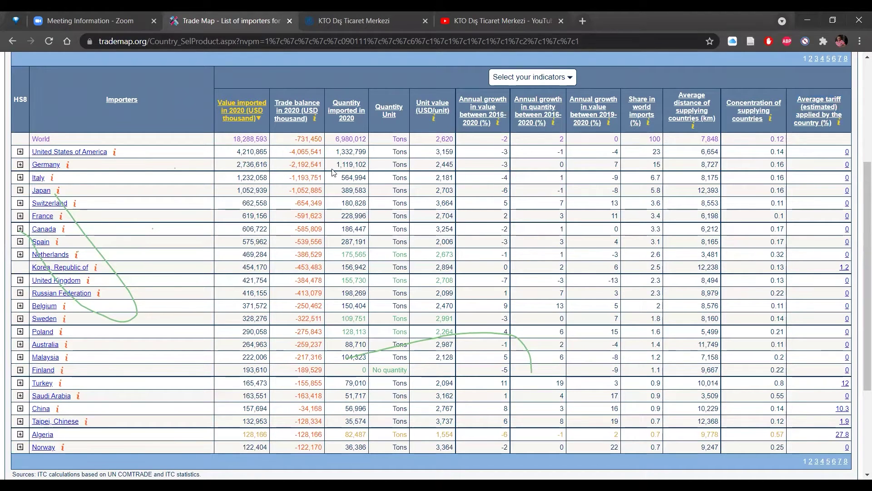
- Examine the 2020 trade balance of the United States and compare it with the other importers
scroll(301, 299, down, 1)
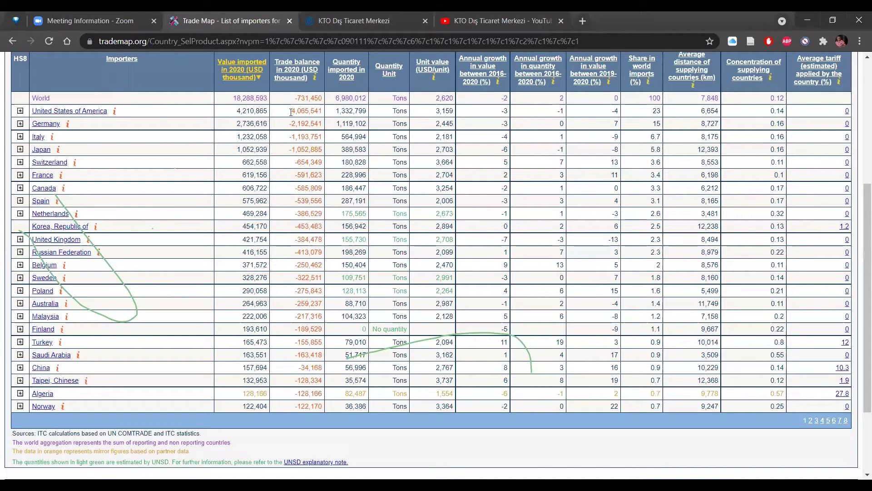
drag(292, 112, 325, 114)
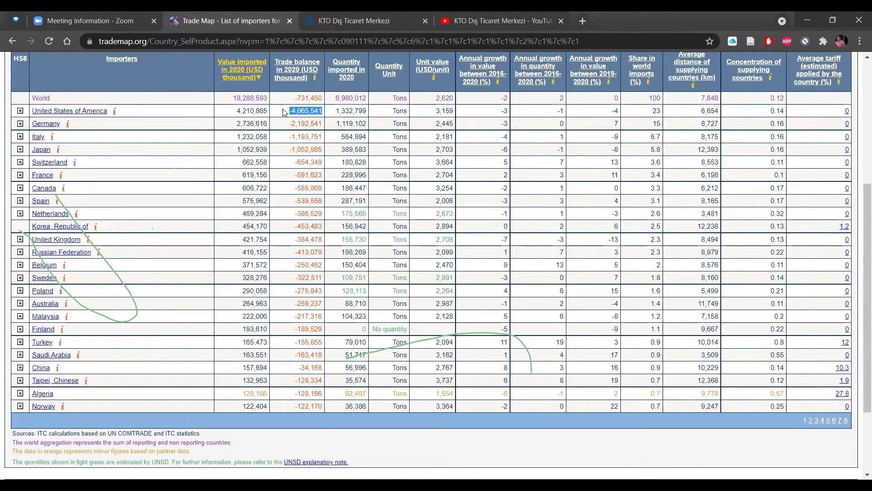
scroll(210, 111, up, 5)
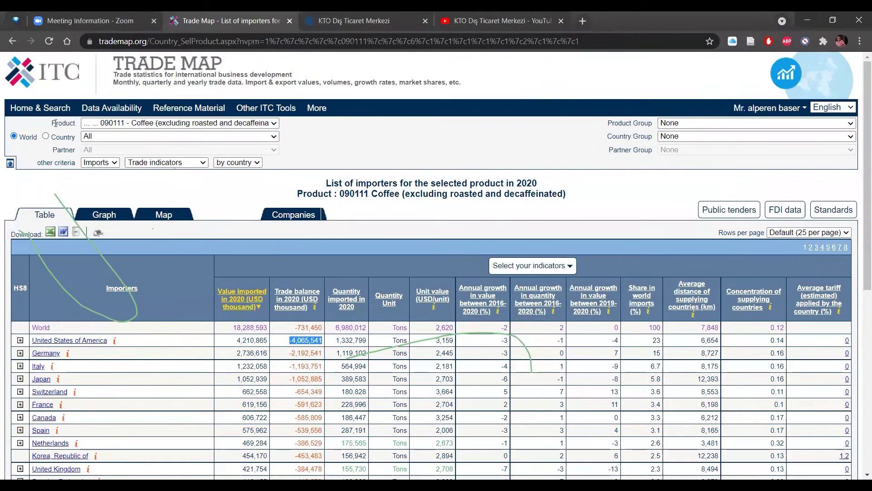
scroll(282, 236, down, 5)
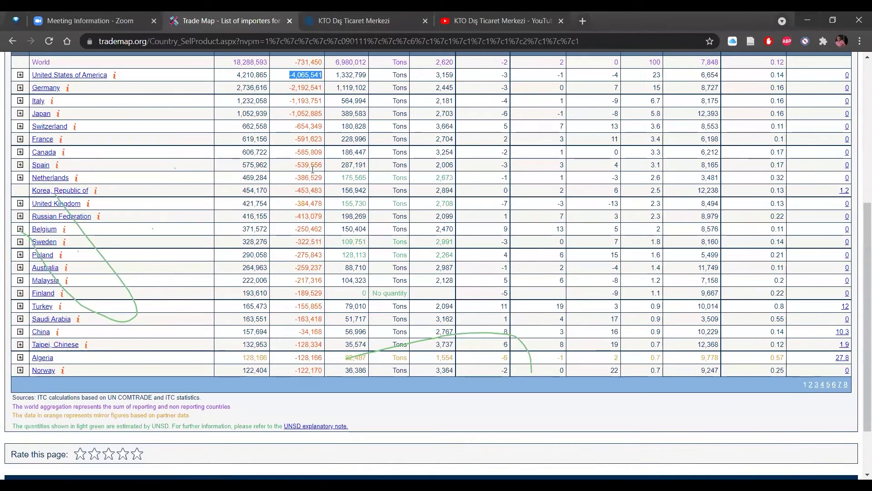
scroll(308, 127, up, 1)
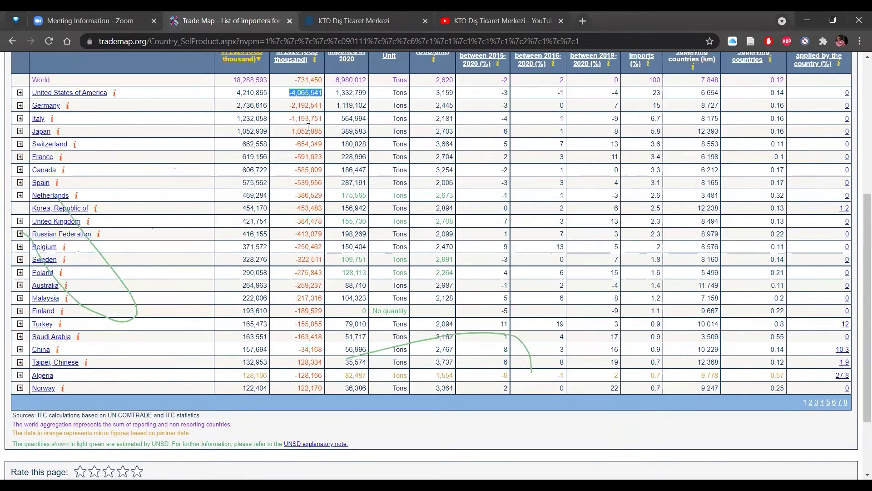
scroll(308, 127, up, 1)
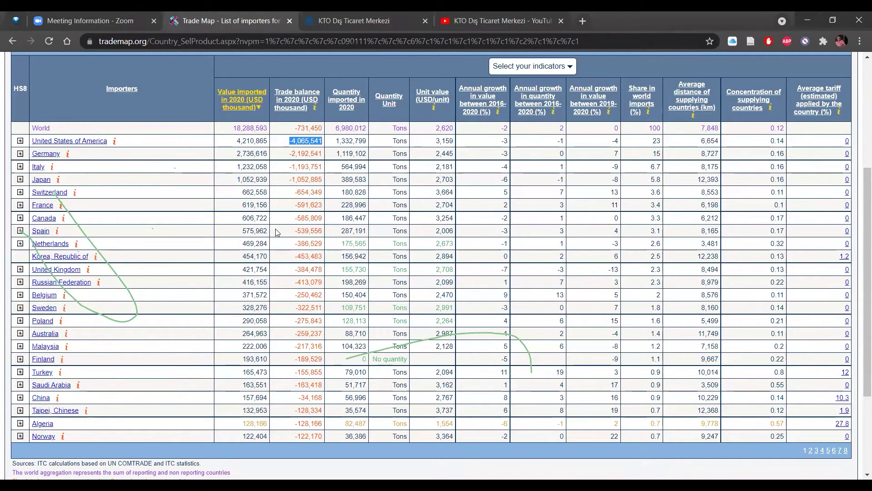
- Check the quantity unit of the imports and the unit value paid by the United States
click(377, 164)
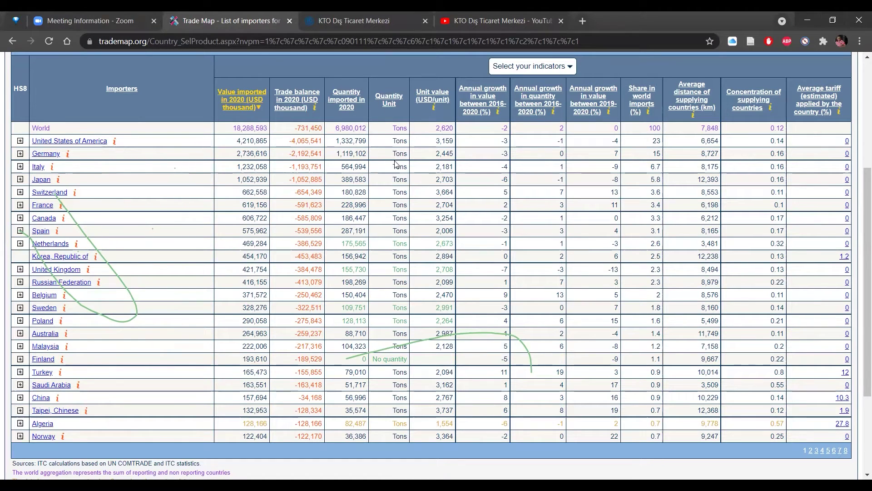
drag(393, 153, 400, 165)
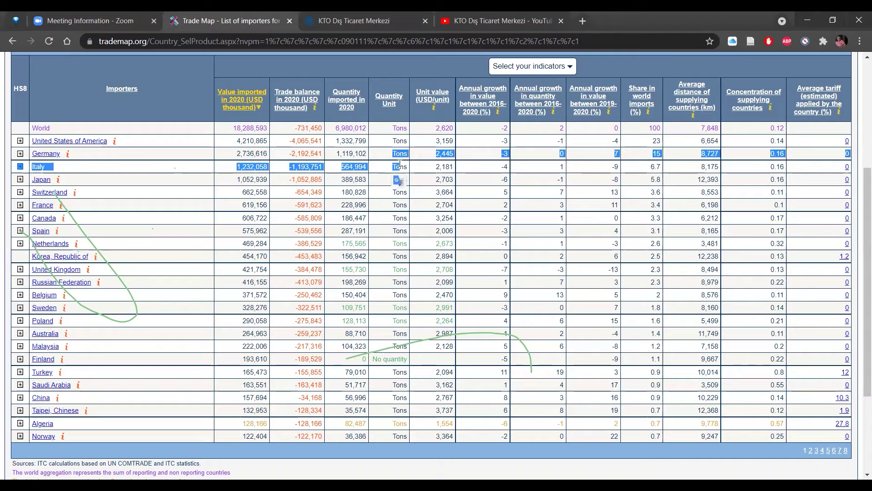
click(396, 226)
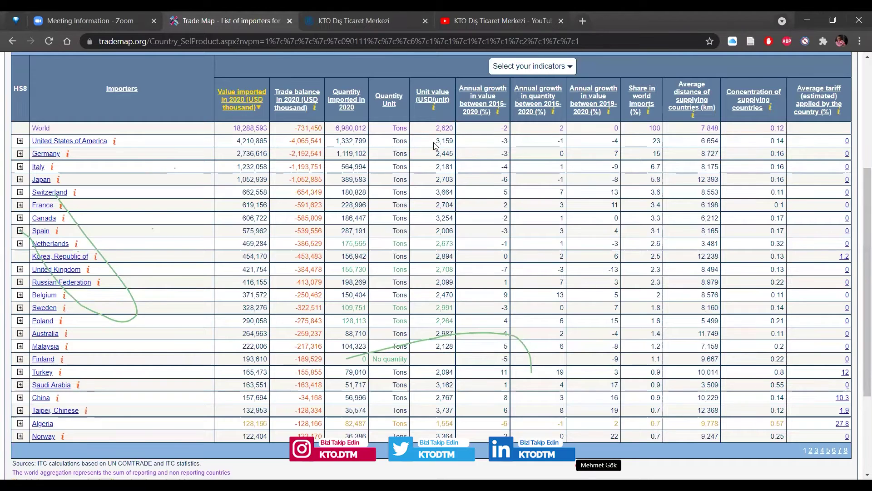
drag(435, 145, 453, 145)
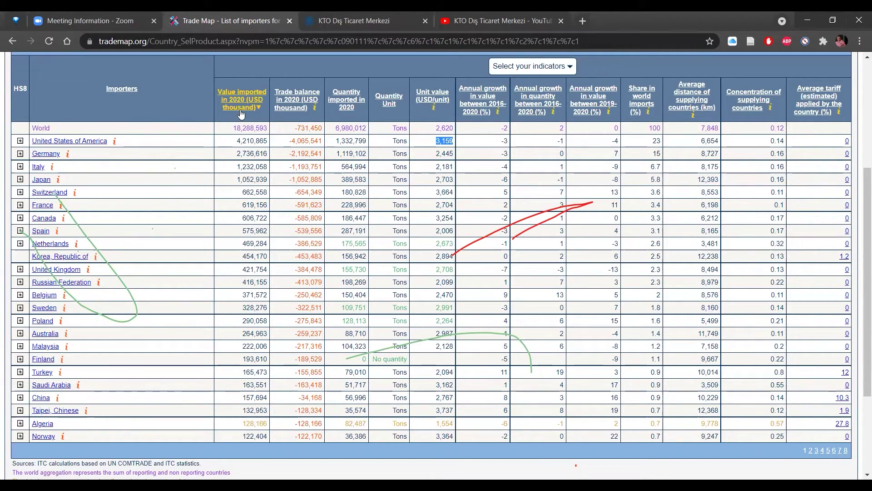
- Sort the importers by annual growth in value between 2016-2020 and examine the growth rates from Tanzania downward
click(484, 111)
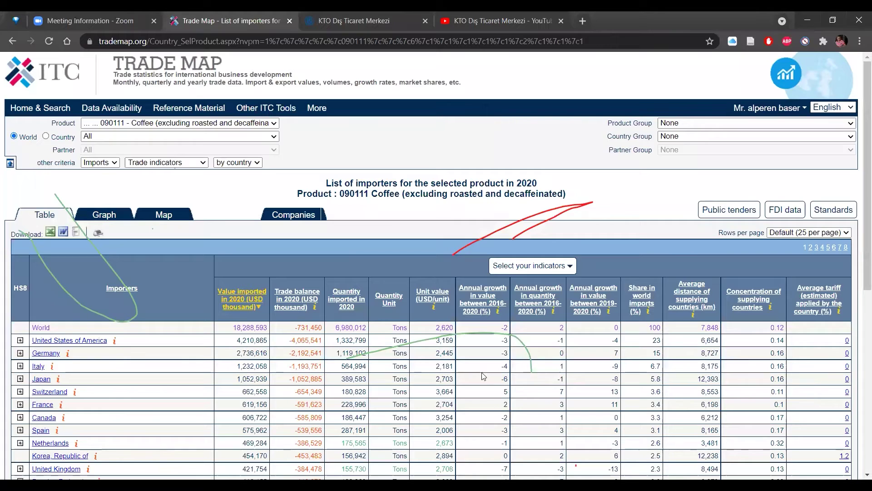
scroll(484, 376, down, 3)
scroll(488, 197, up, 3)
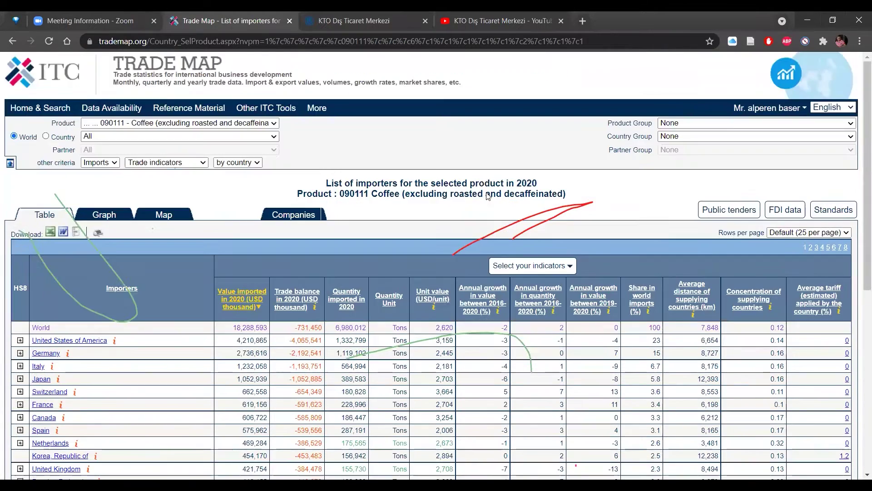
scroll(489, 196, down, 3)
click(479, 148)
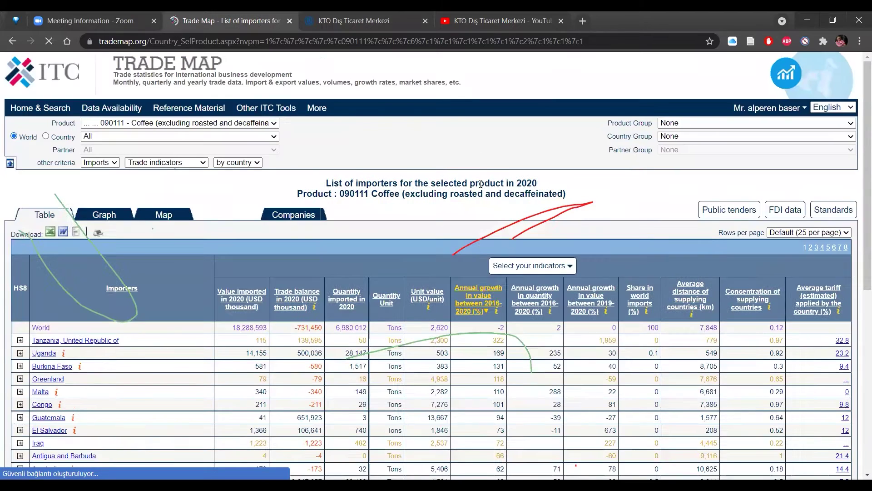
scroll(481, 184, down, 5)
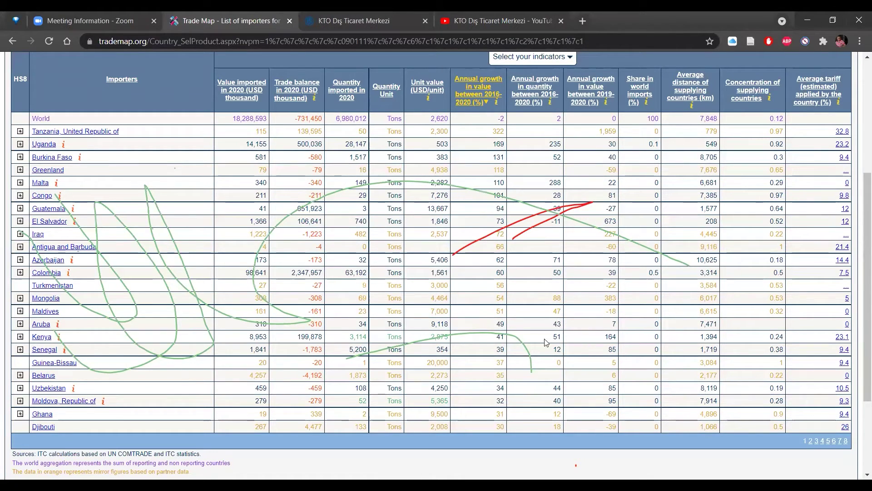
scroll(547, 342, up, 1)
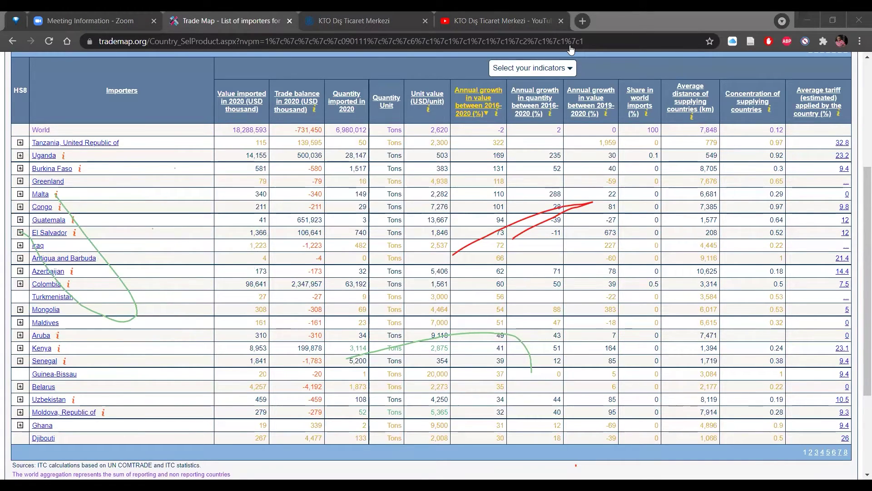
key(e)
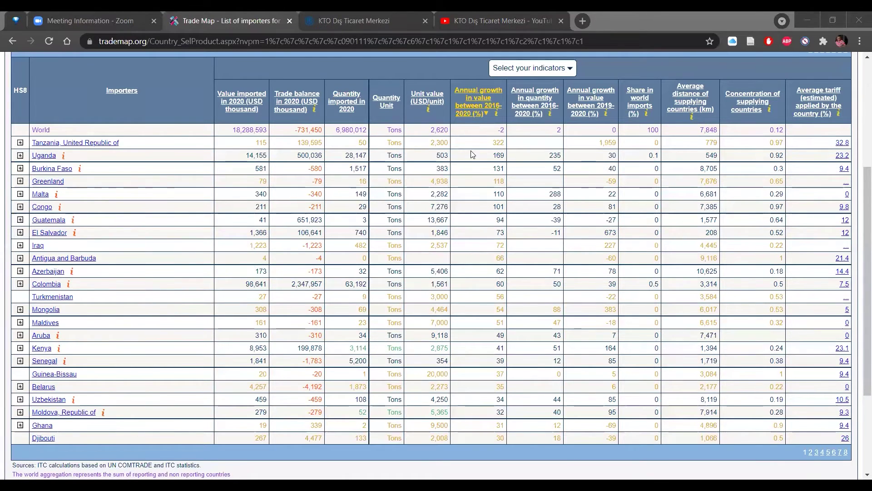
double_click(497, 142)
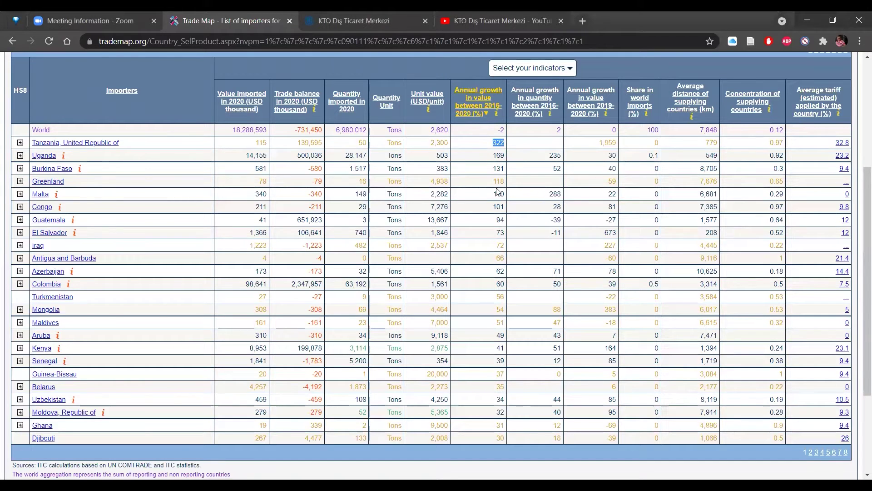
scroll(498, 193, down, 1)
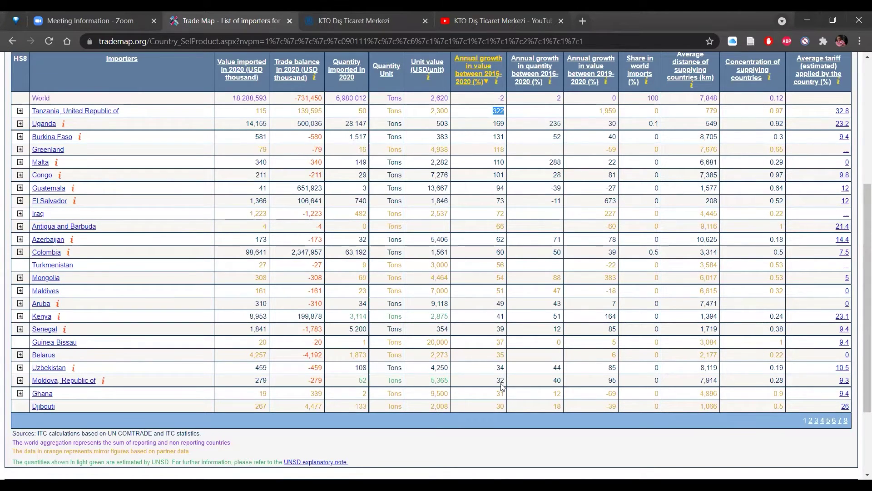
- Sort the importers by value imported in 2020 and check Switzerland's annual growth in value between 2016-2020
click(246, 75)
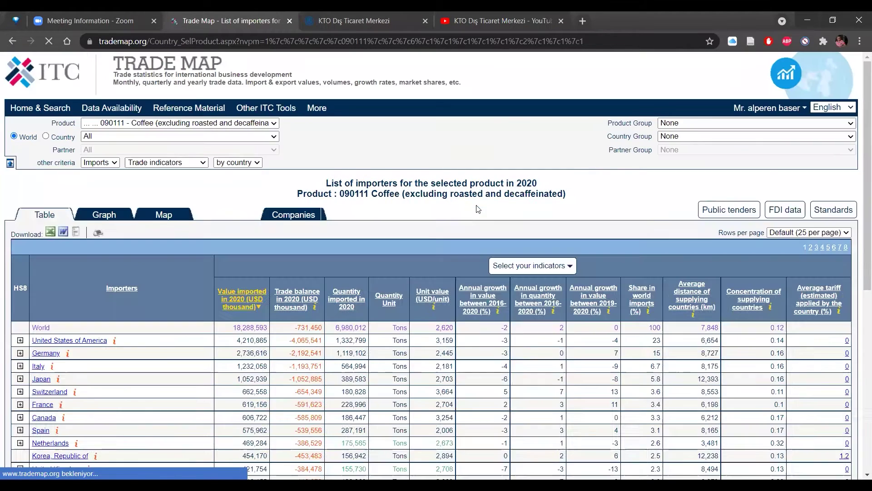
scroll(553, 280, down, 3)
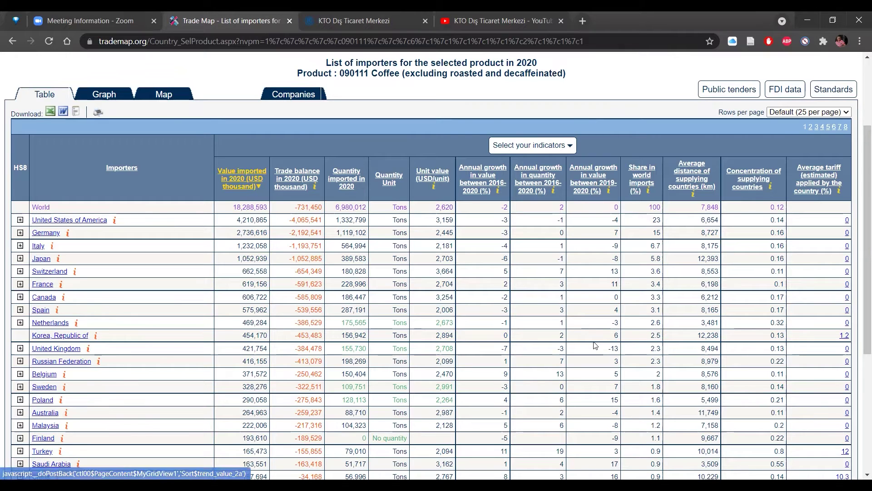
scroll(595, 345, down, 1)
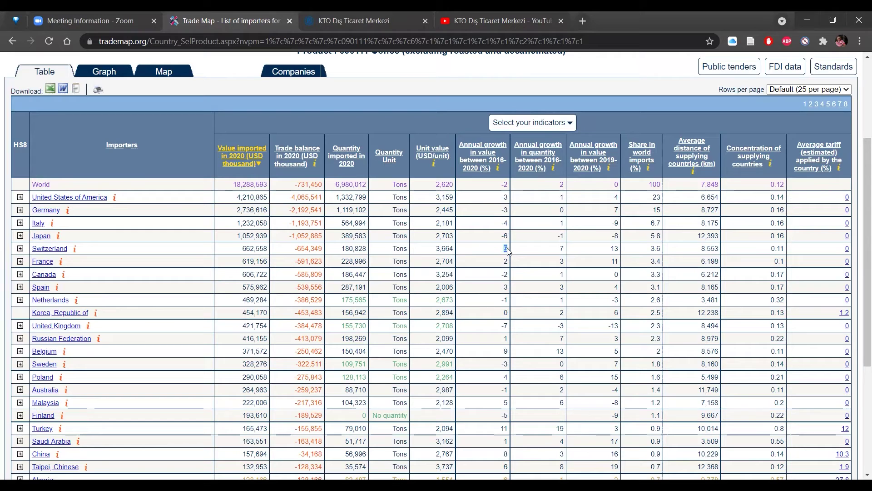
- Compare Switzerland's annual growth in value with its annual growth in quantity between 2016-2020
double_click(562, 249)
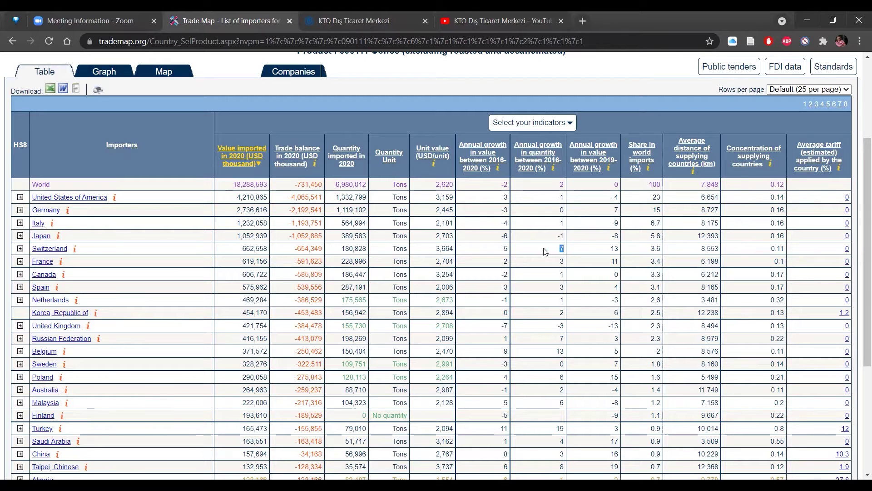
click(546, 252)
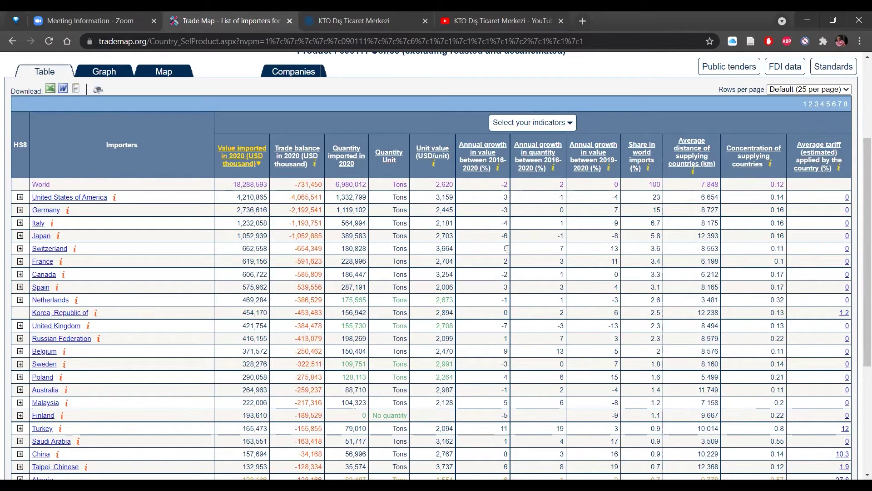
double_click(507, 249)
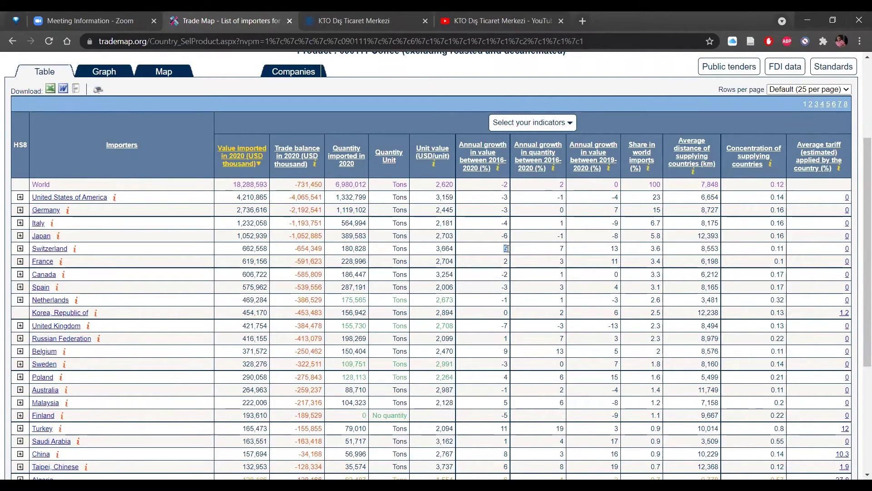
double_click(560, 249)
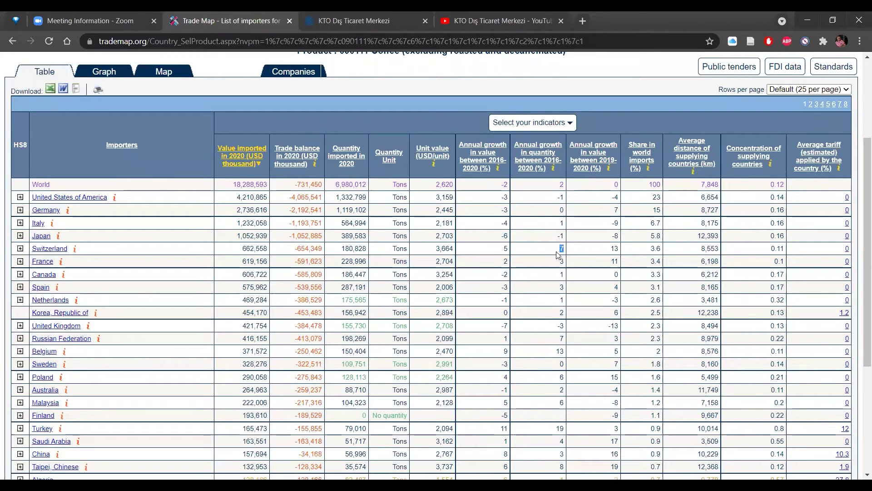
click(553, 252)
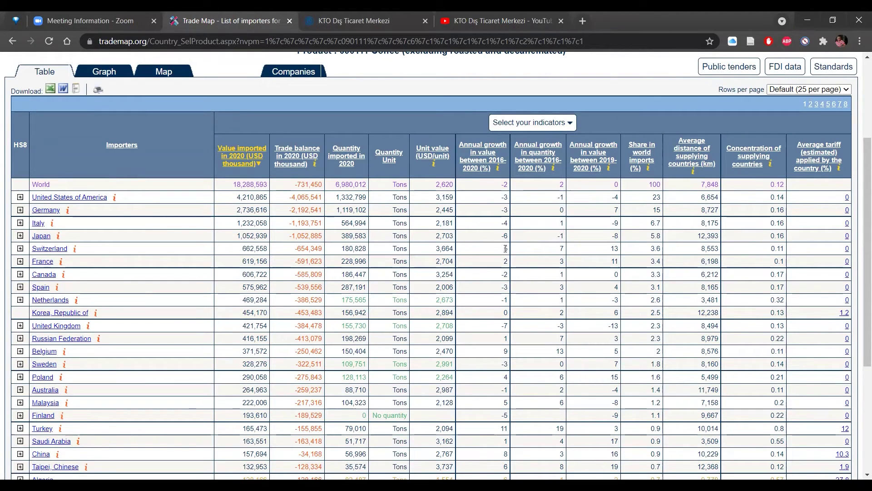
drag(502, 249, 509, 252)
drag(566, 249, 526, 253)
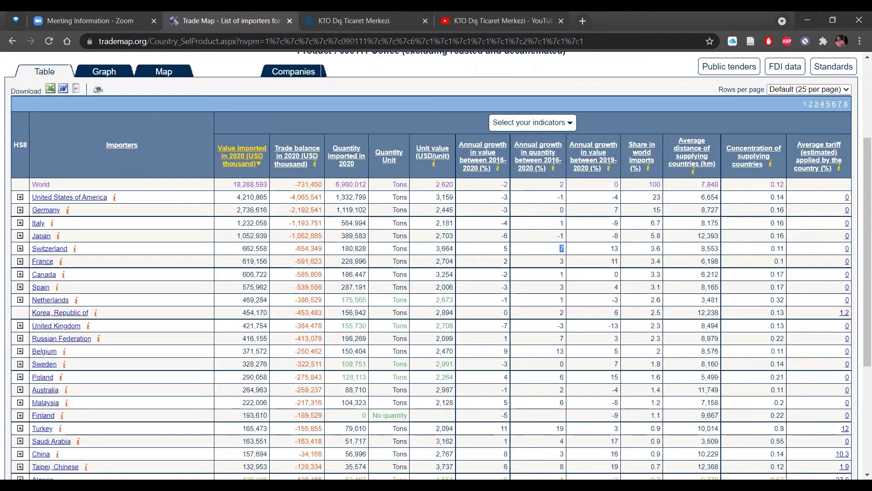
- Check China's annual growth in value between 2016-2020 and review the importers' annual growth in value between 2019-2020
double_click(506, 454)
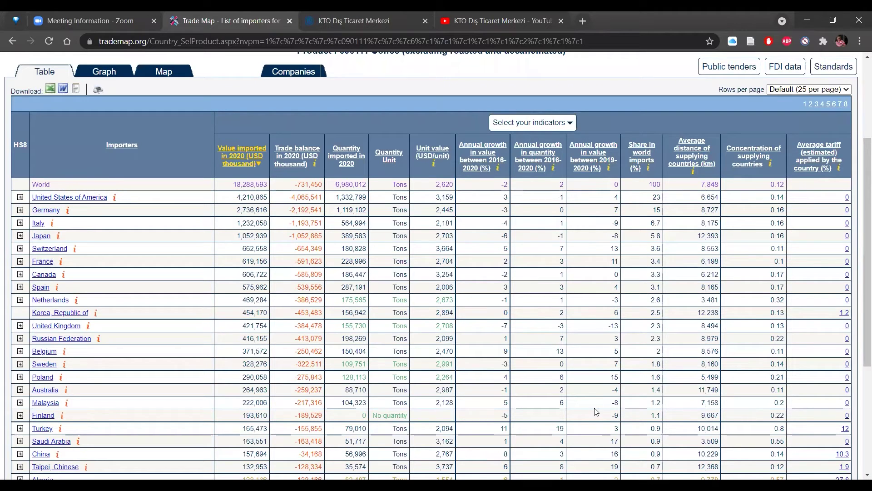
scroll(600, 415, down, 1)
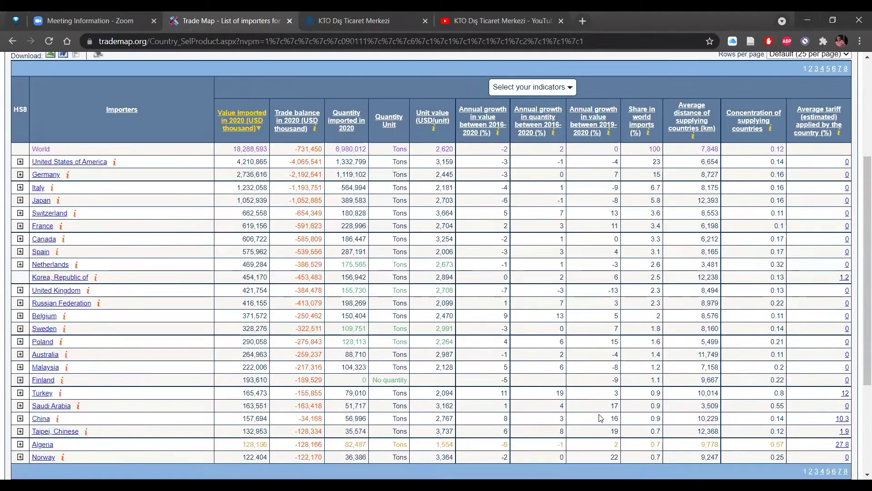
scroll(591, 286, up, 1)
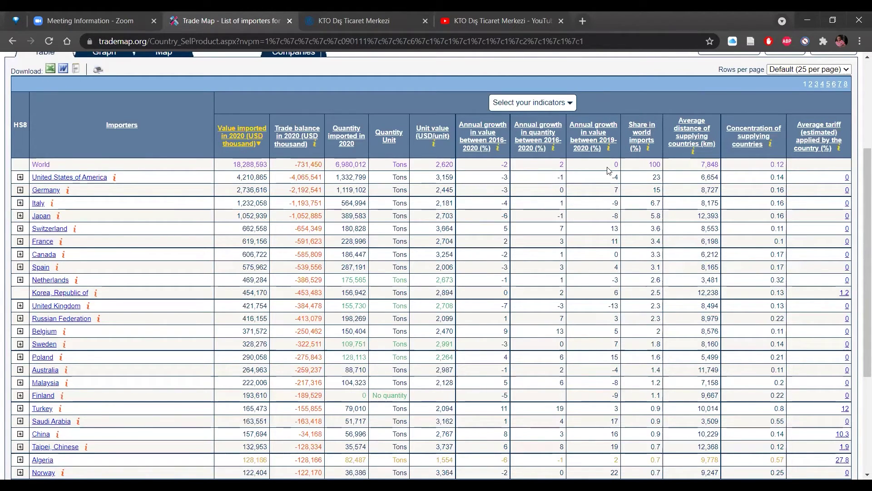
- Check the United States' share in world imports and the average distance of supplying countries for the United States and Japan
double_click(656, 177)
click(662, 180)
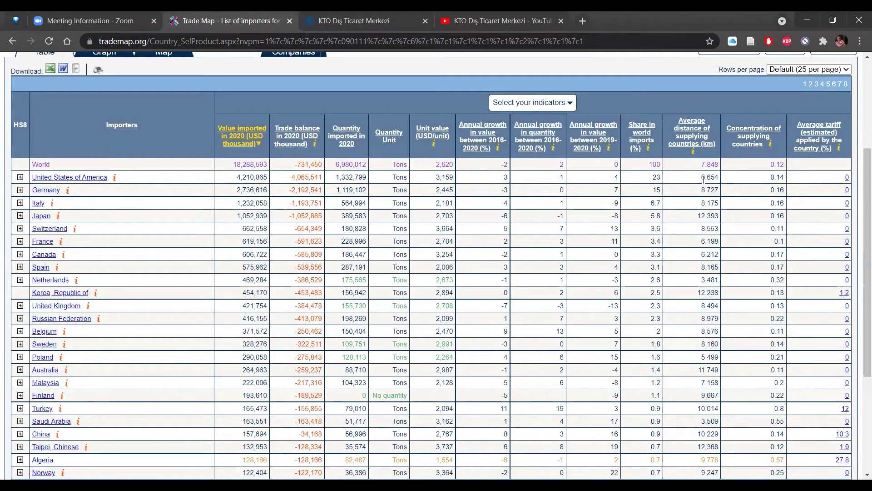
drag(711, 177, 719, 177)
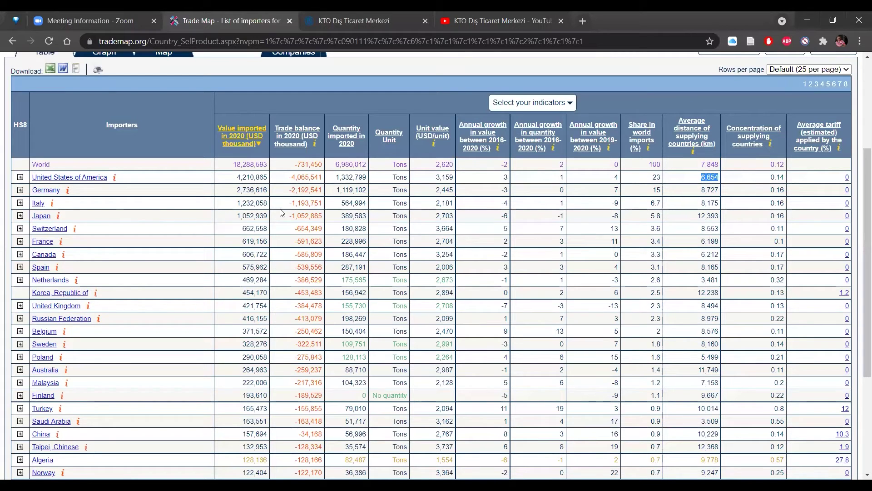
click(157, 218)
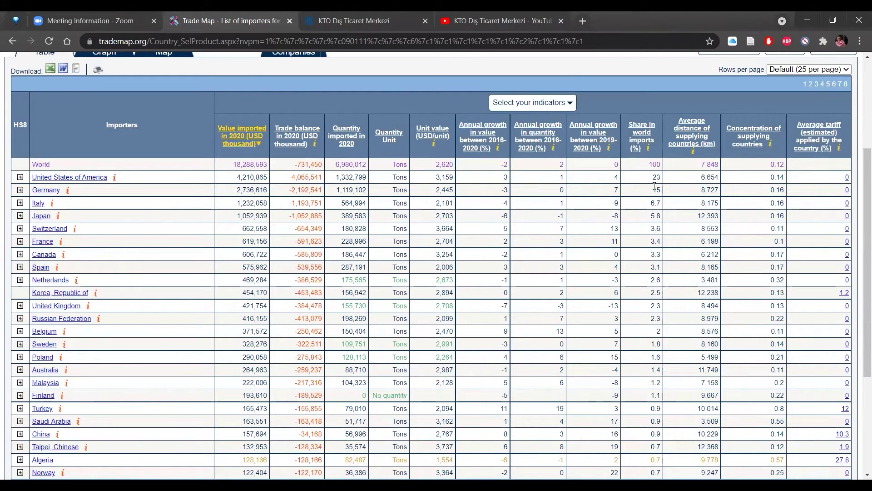
drag(697, 218, 718, 215)
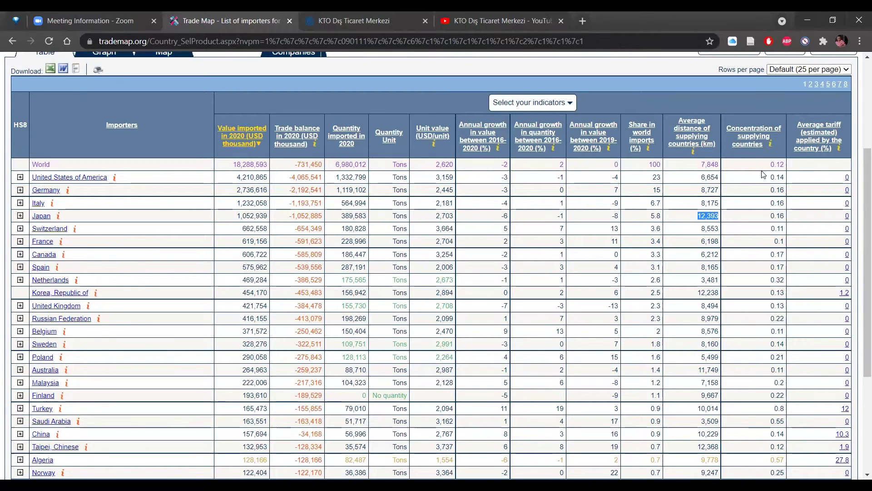
- Read the note explaining the concentration of supplying countries and check the concentration value of the United States
click(771, 145)
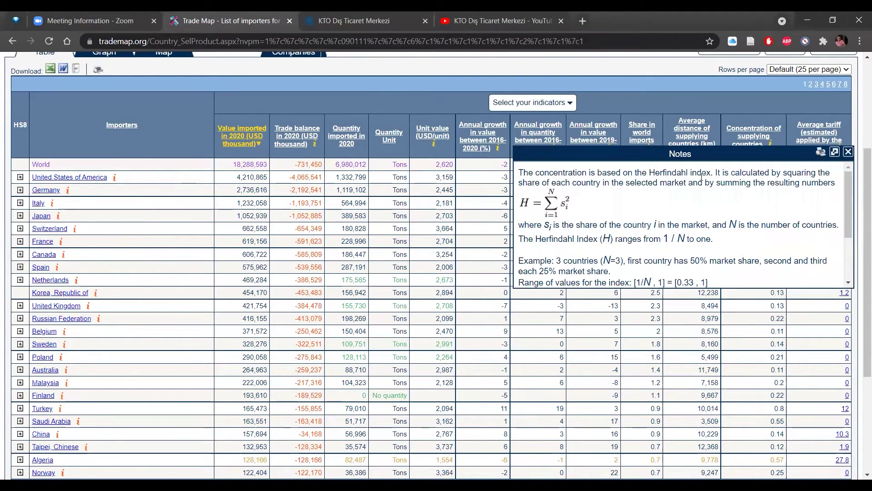
click(849, 153)
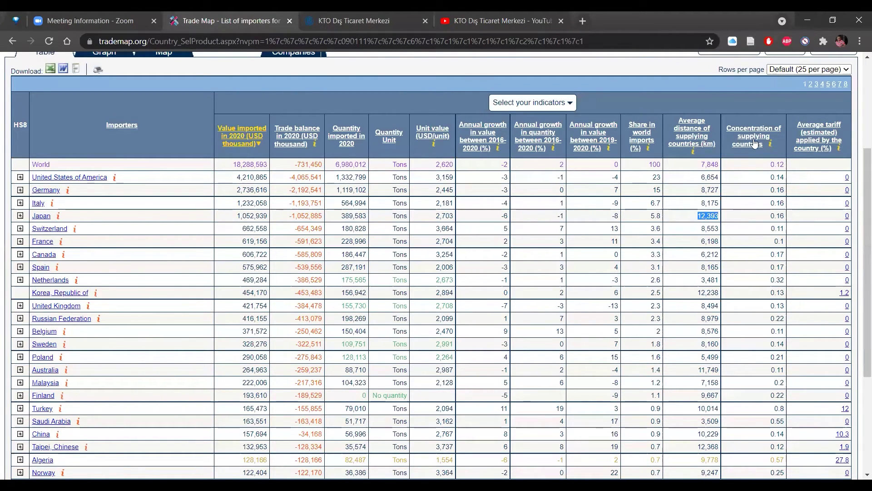
drag(770, 177, 786, 179)
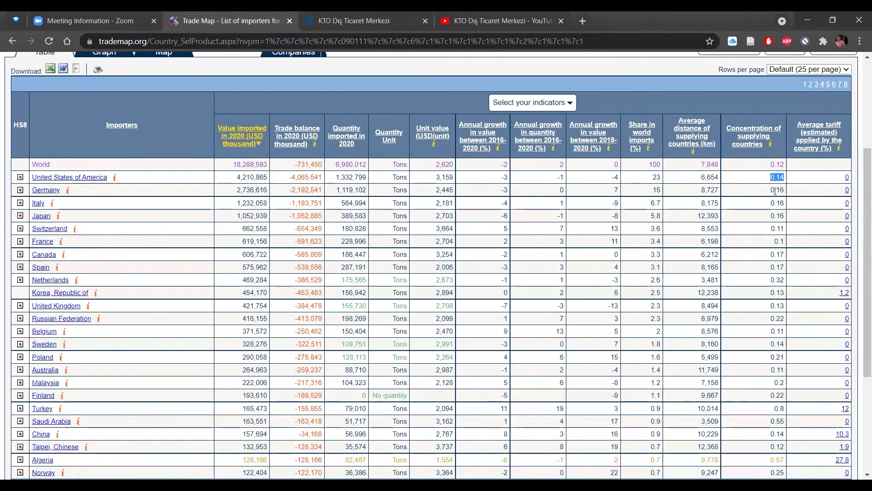
click(767, 222)
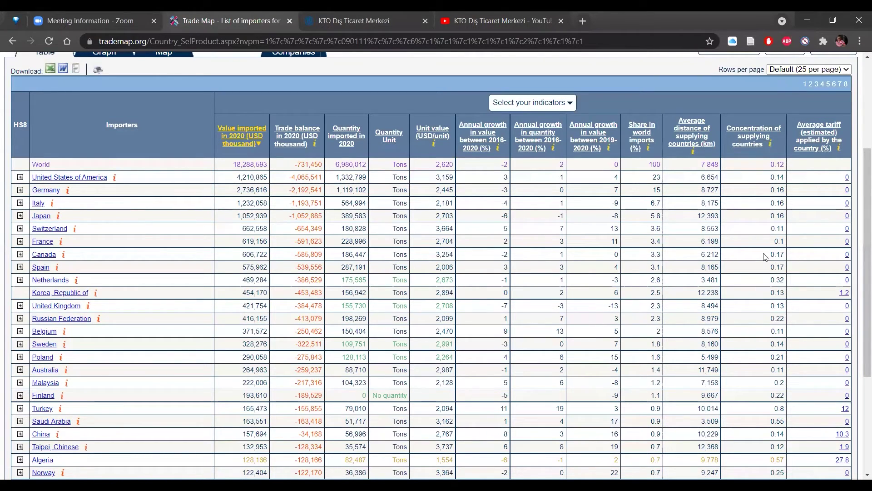
- Review the concentration of supplying countries and the average tariffs applied across the list of importers
scroll(715, 150, up, 3)
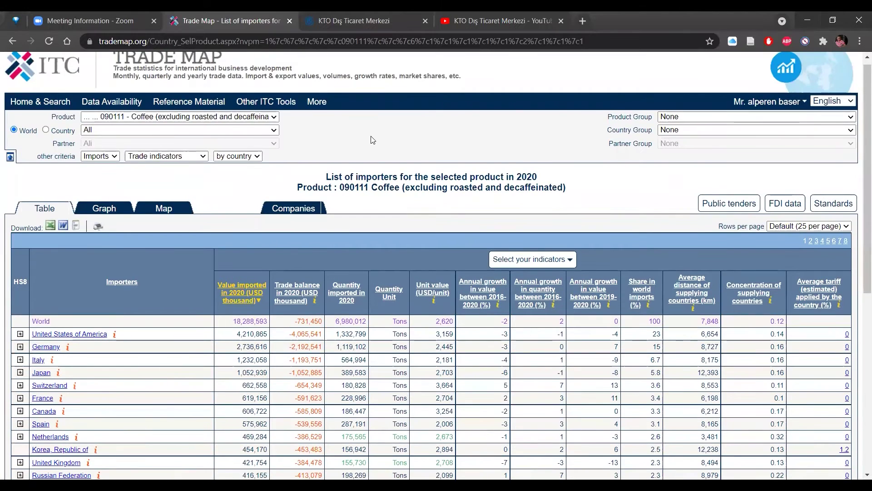
scroll(773, 268, down, 3)
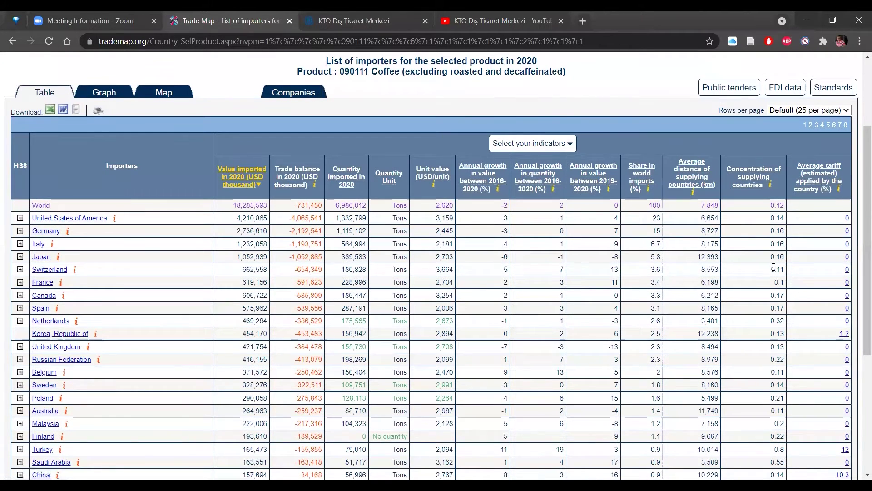
scroll(773, 268, down, 1)
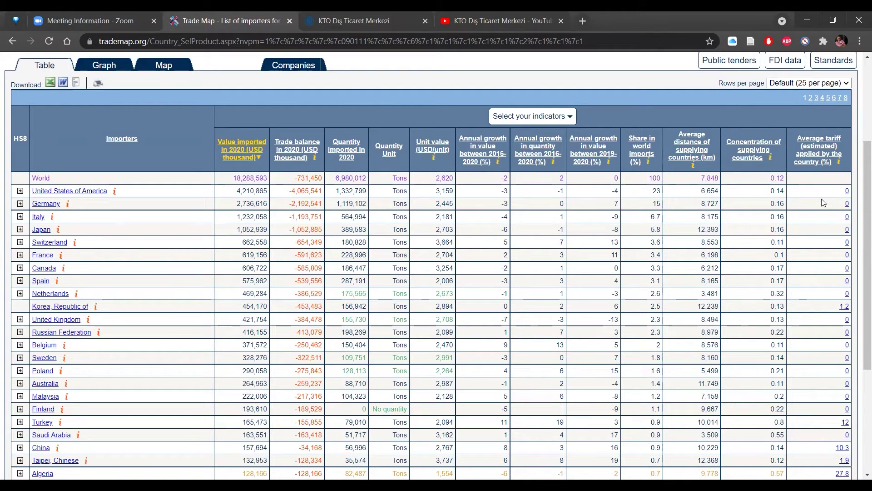
scroll(812, 245, down, 1)
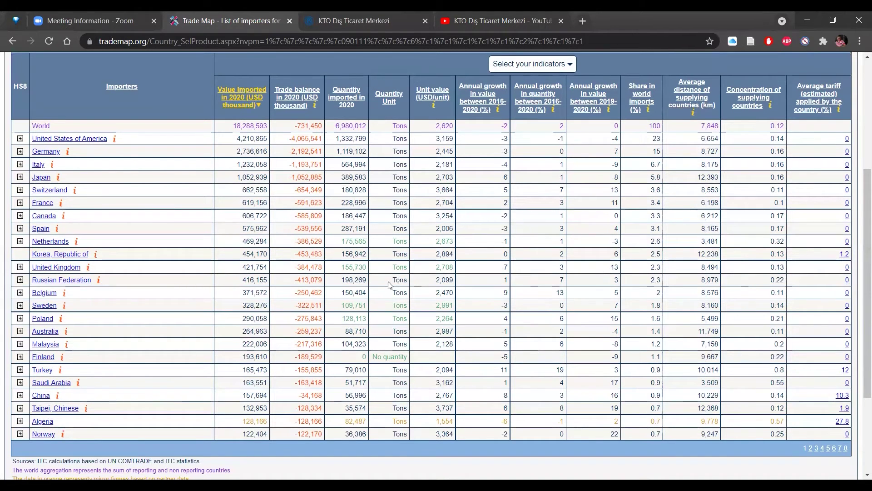
- Compare the differently coloured values imported in 2020 for Germany, the world total and Algeria
drag(234, 156, 260, 152)
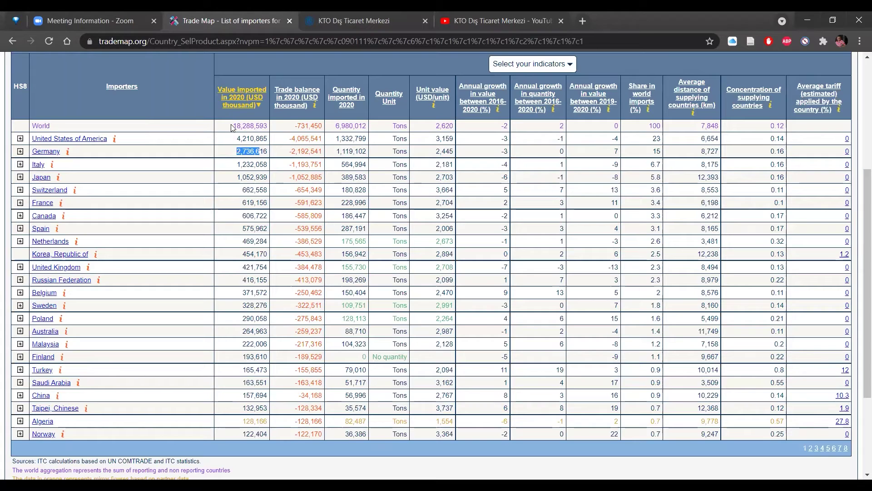
drag(230, 126, 256, 126)
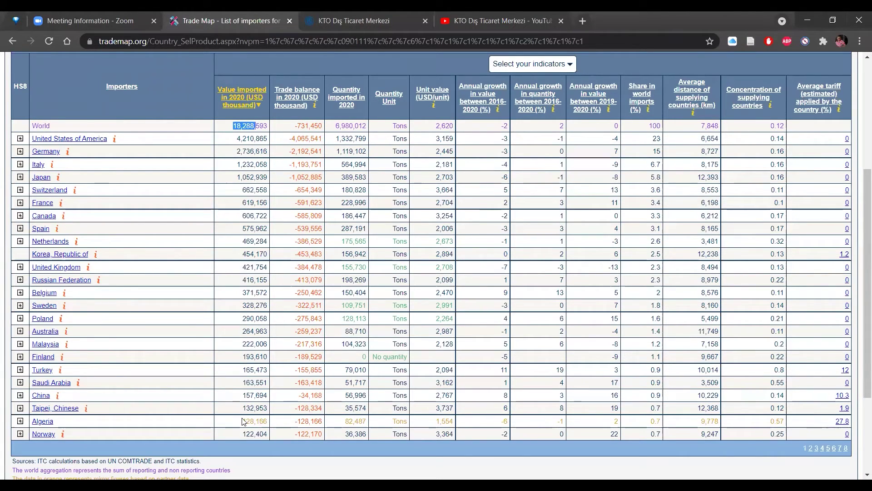
drag(243, 421, 269, 421)
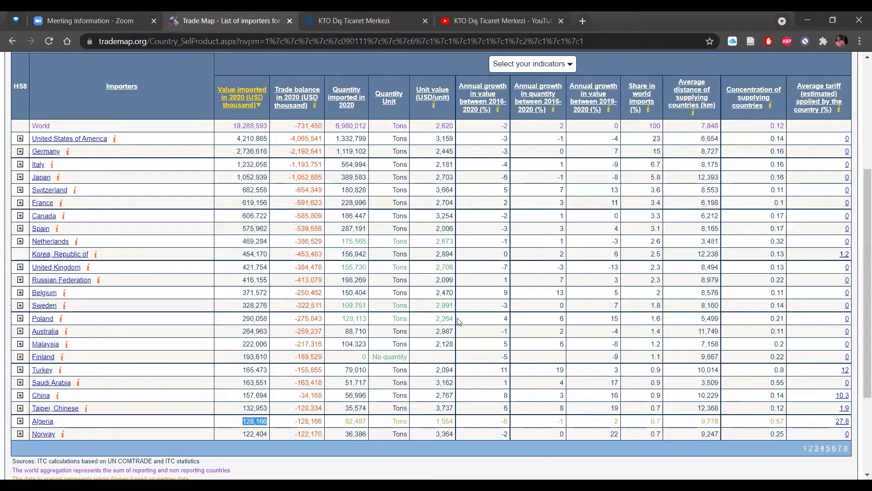
click(479, 321)
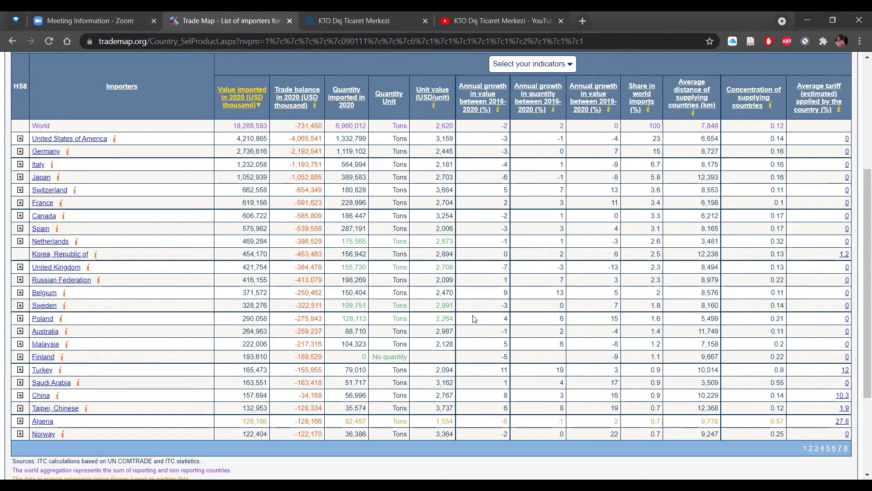
drag(232, 126, 268, 131)
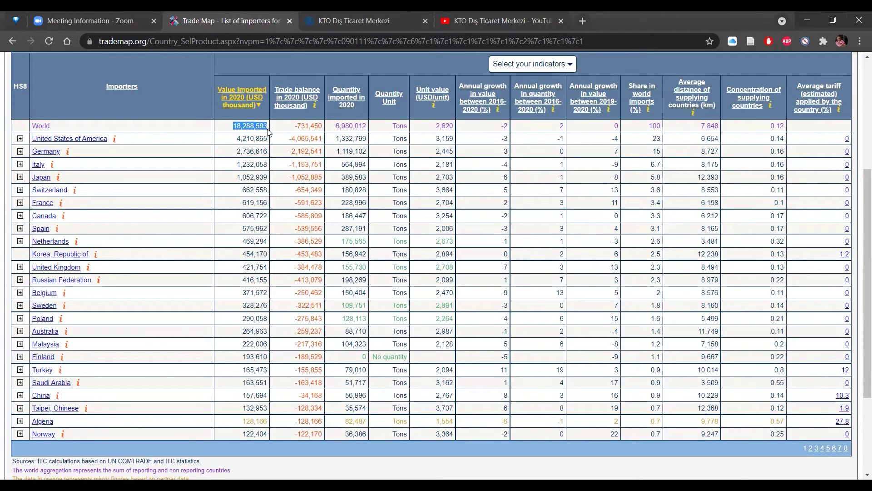
click(232, 132)
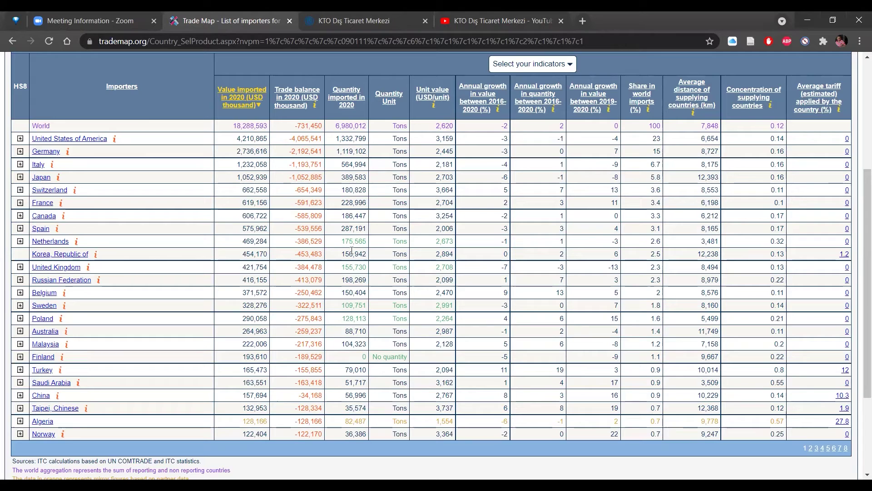
- Examine the green-coloured quantity imported in 2020 by the Netherlands
drag(341, 242, 371, 245)
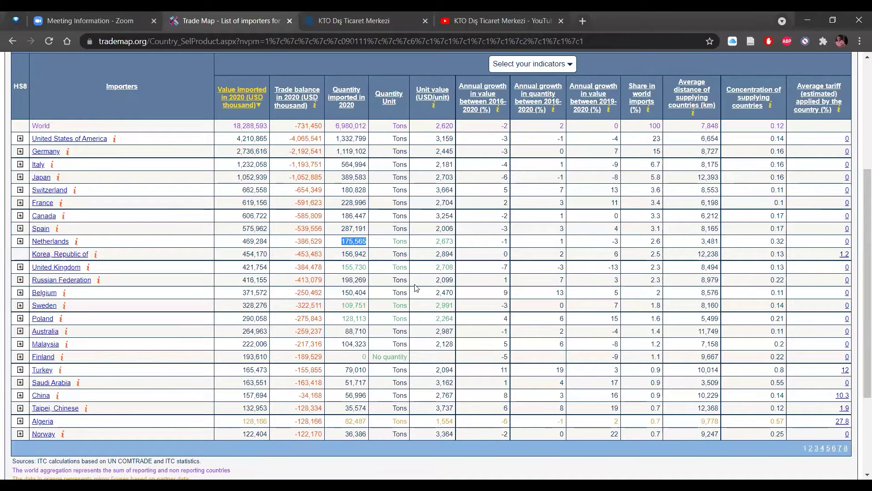
click(374, 247)
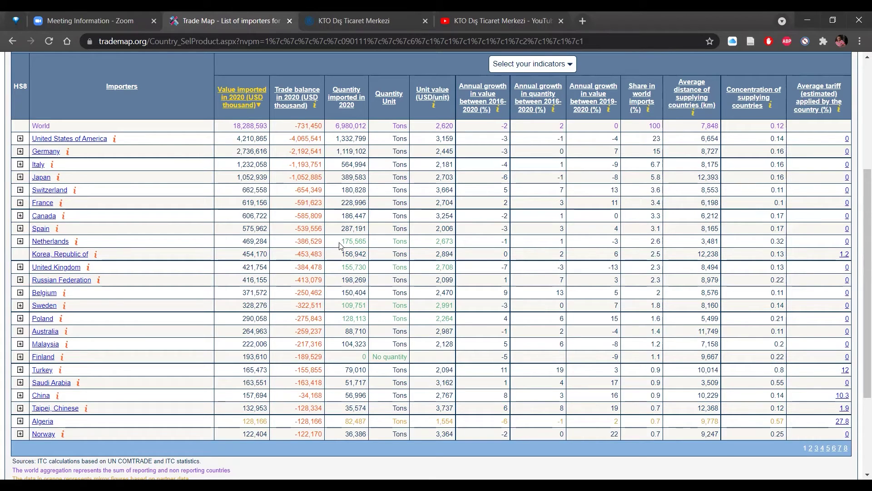
drag(341, 243, 369, 243)
click(379, 244)
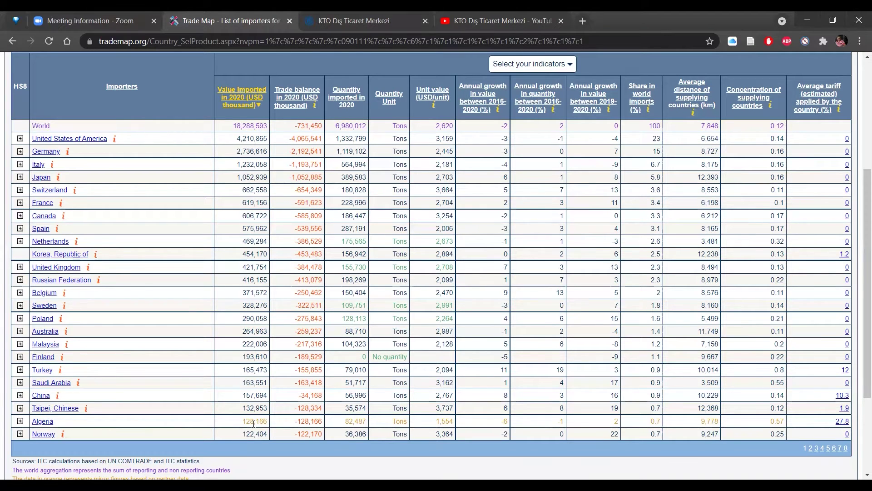
- Examine the orange-coloured value imported in 2020 by Algeria
drag(241, 424, 269, 423)
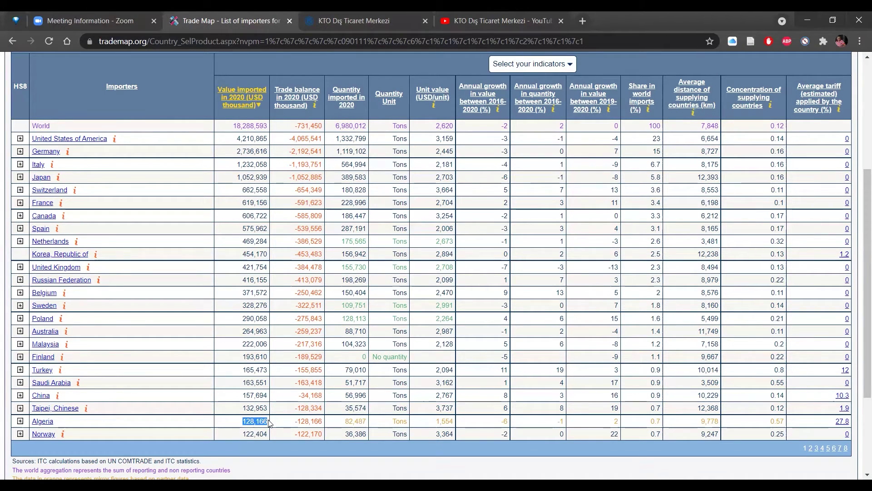
click(275, 423)
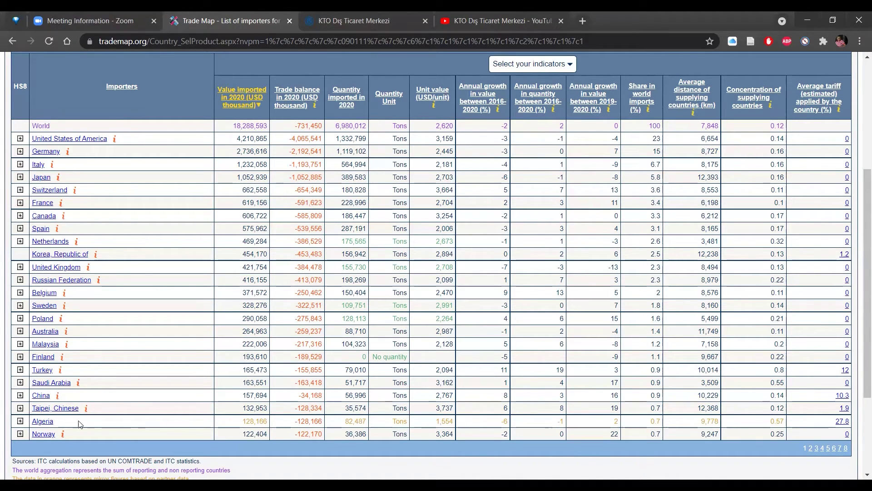
drag(233, 422, 263, 423)
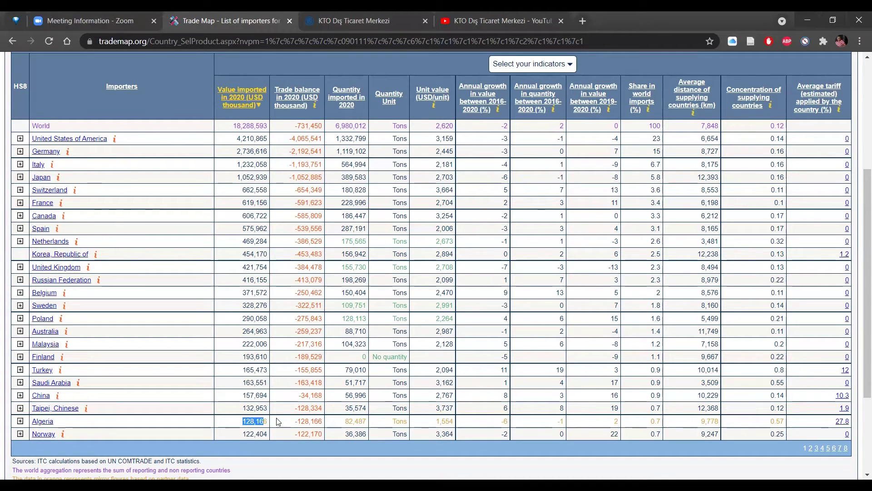
click(243, 422)
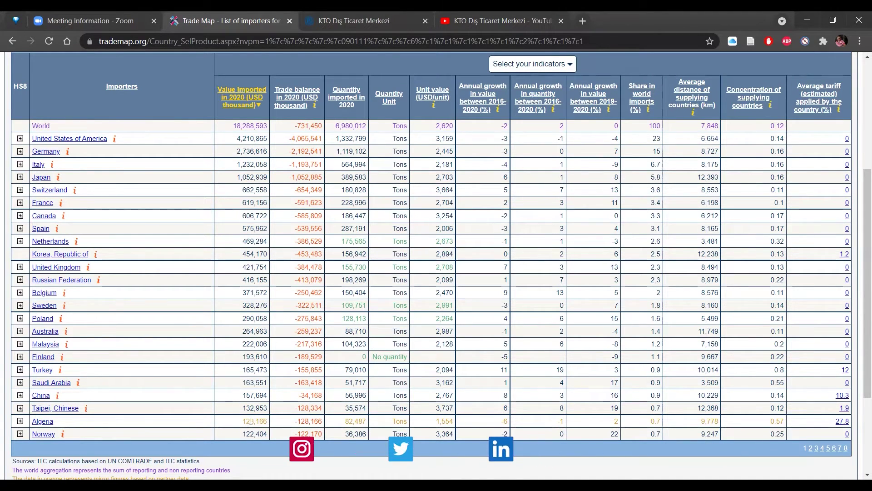
drag(242, 421, 271, 424)
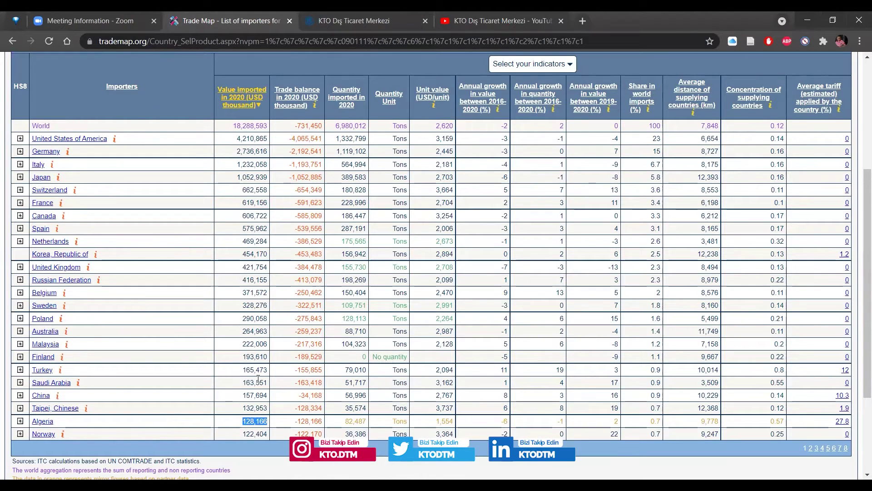
- Open the Market Access Map from the other ITC tools in a new browser tab and switch to it
click(243, 425)
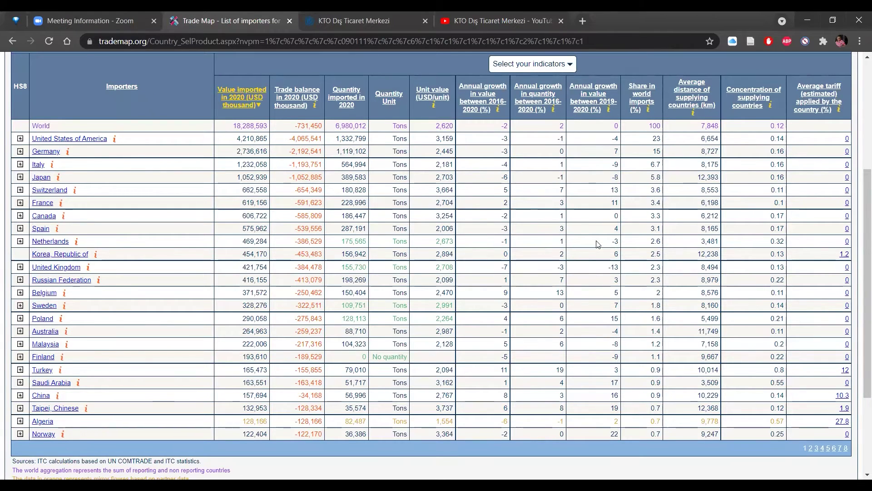
scroll(598, 244, up, 2)
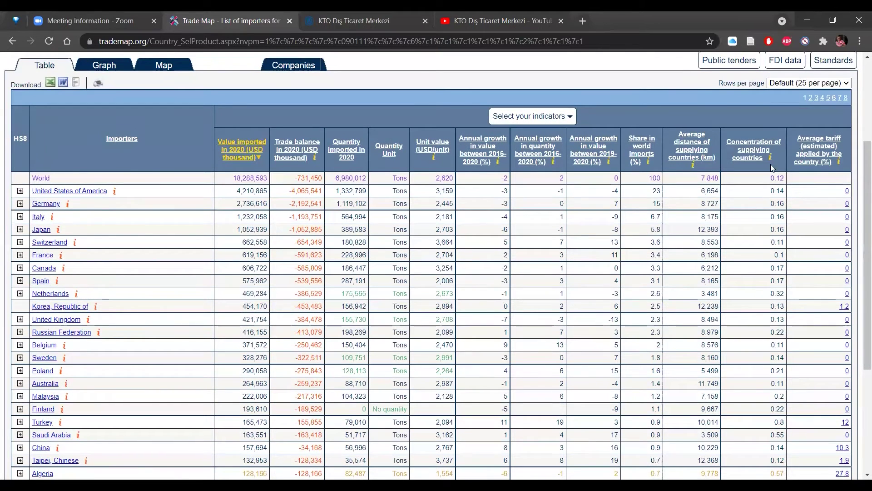
scroll(525, 170, up, 3)
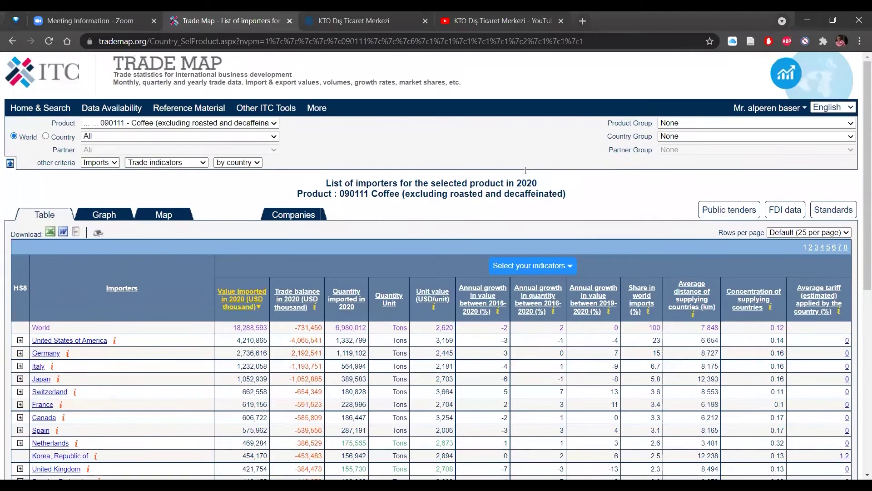
mouse_move(275, 114)
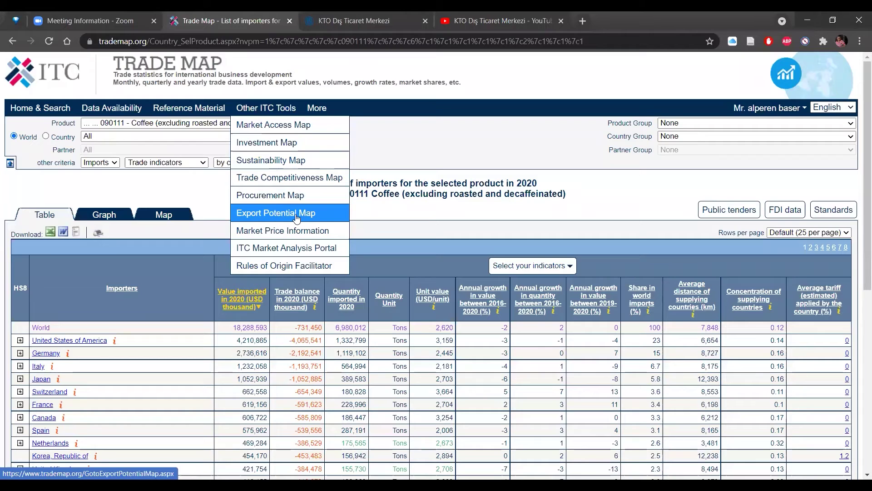
right_click(267, 126)
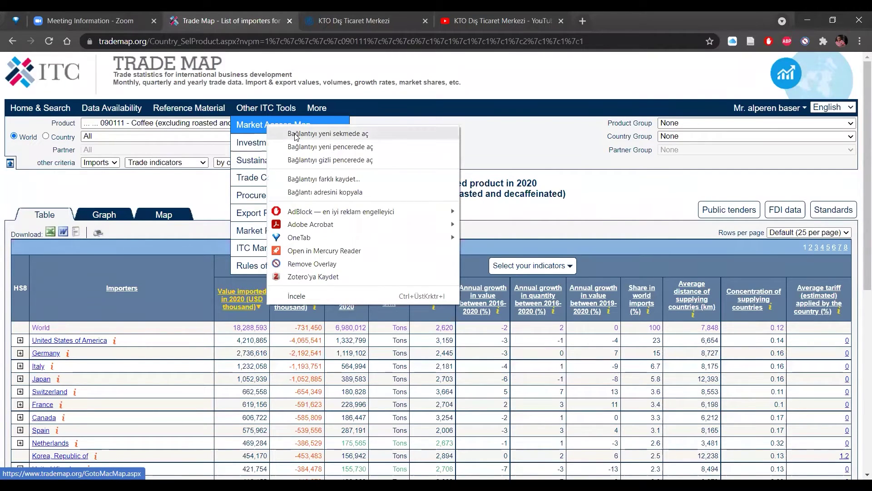
click(295, 134)
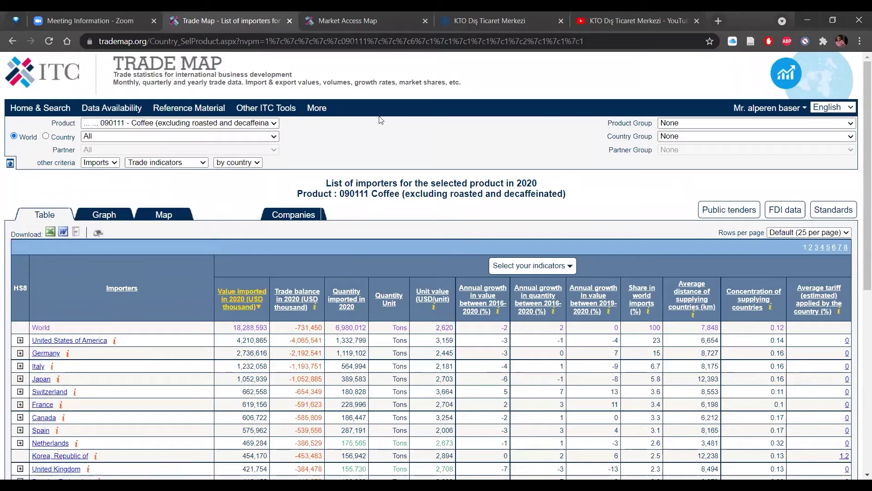
key(ctrl+Tab)
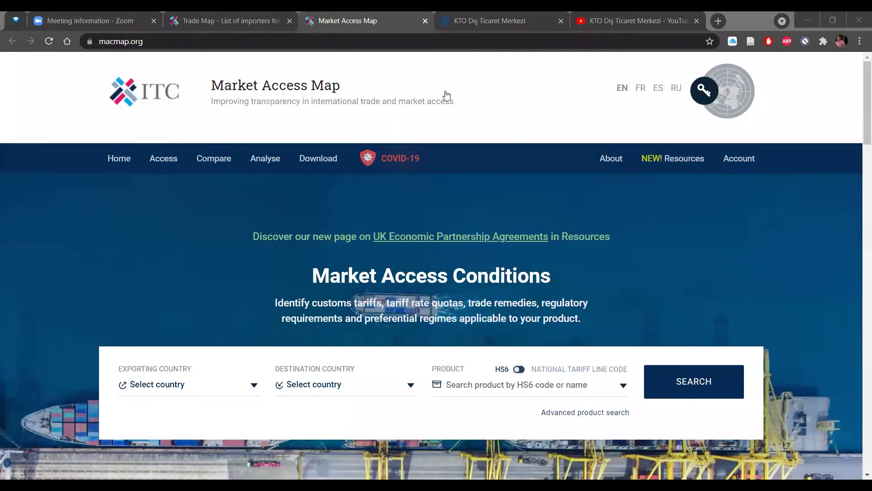
- Look over the Market Access Map start page and check where Trade Map links to it among the other ITC tools
scroll(434, 294, down, 1)
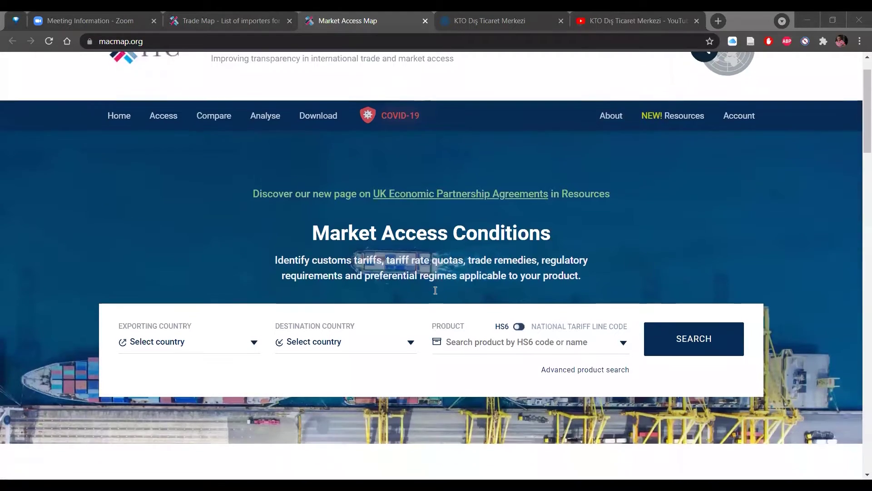
scroll(452, 118, down, 1)
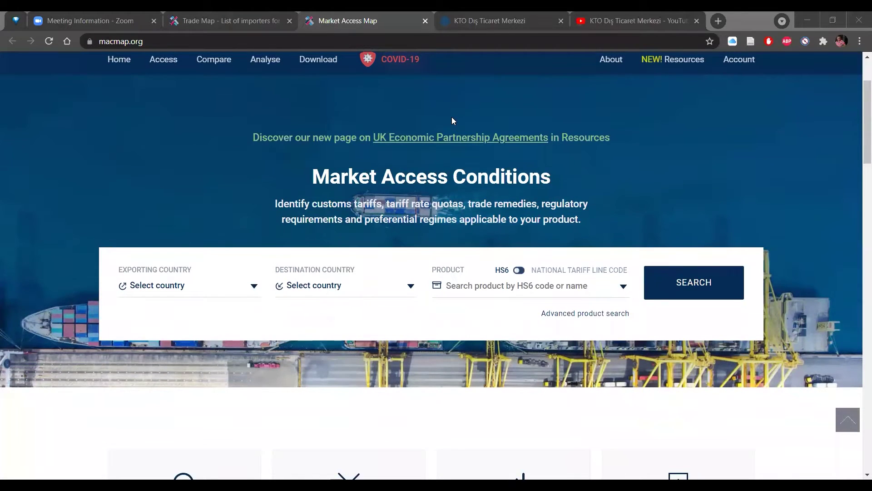
scroll(455, 113, up, 1)
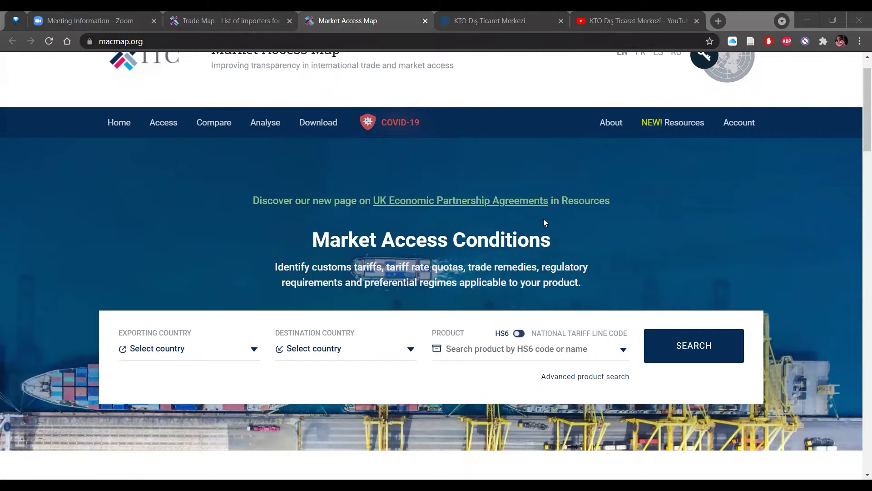
scroll(544, 220, up, 1)
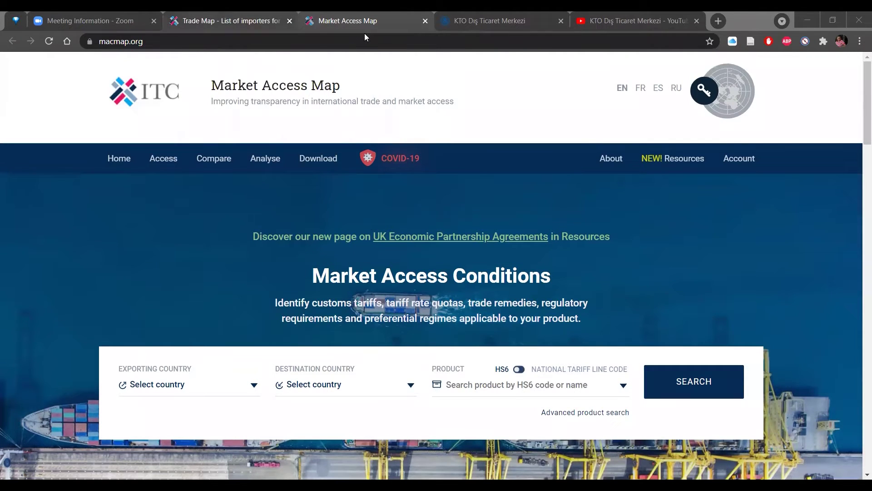
click(228, 20)
mouse_move(266, 113)
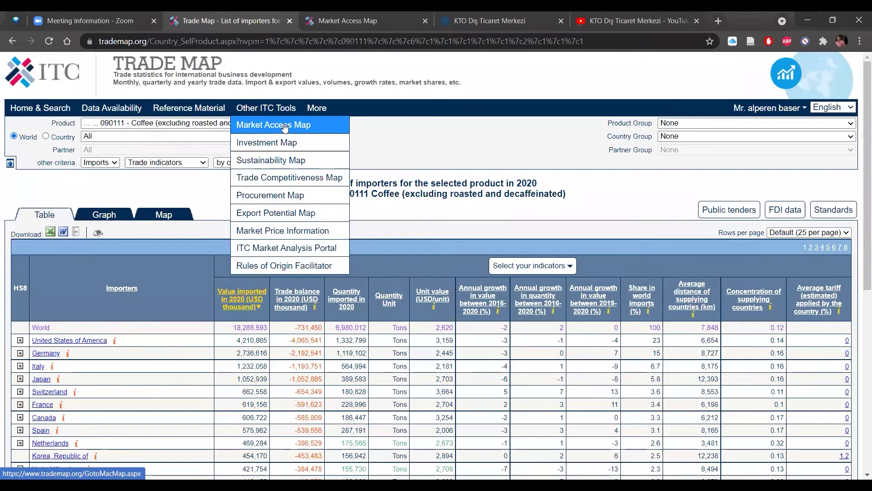
click(294, 112)
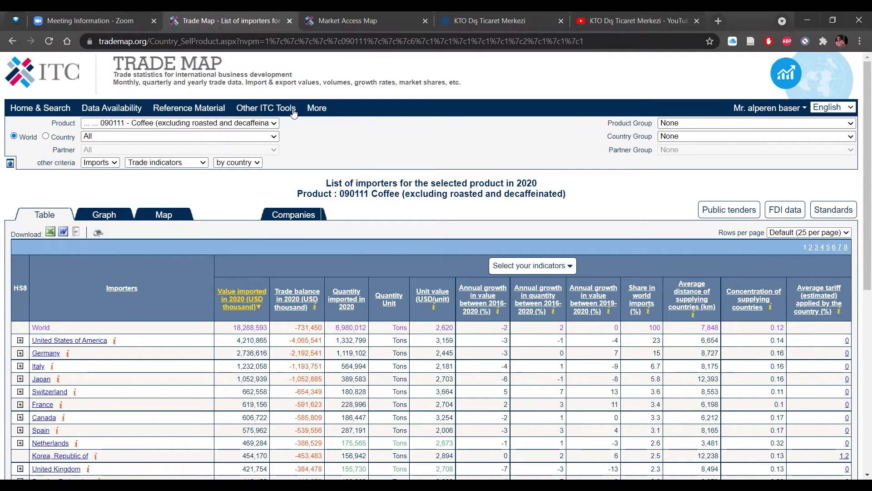
- Switch back to the Market Access Map and set Turkey as the exporting country of the market access query
key(ctrl+Tab)
scroll(461, 149, down, 2)
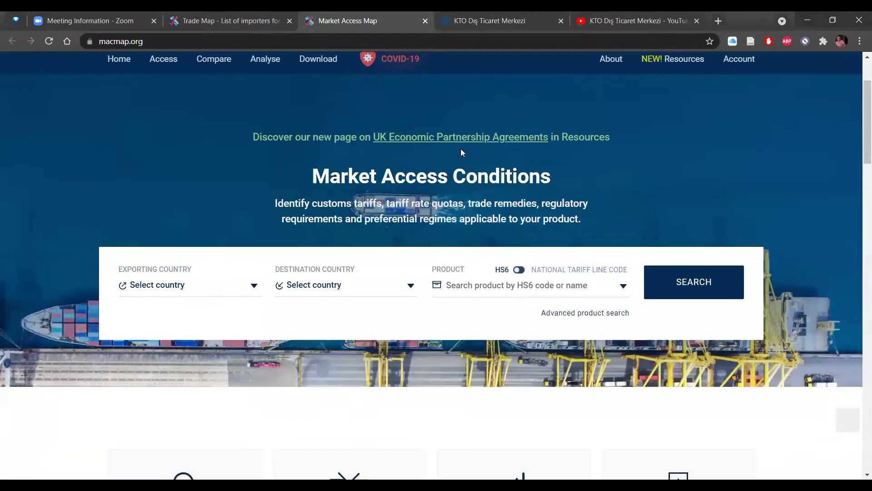
click(191, 277)
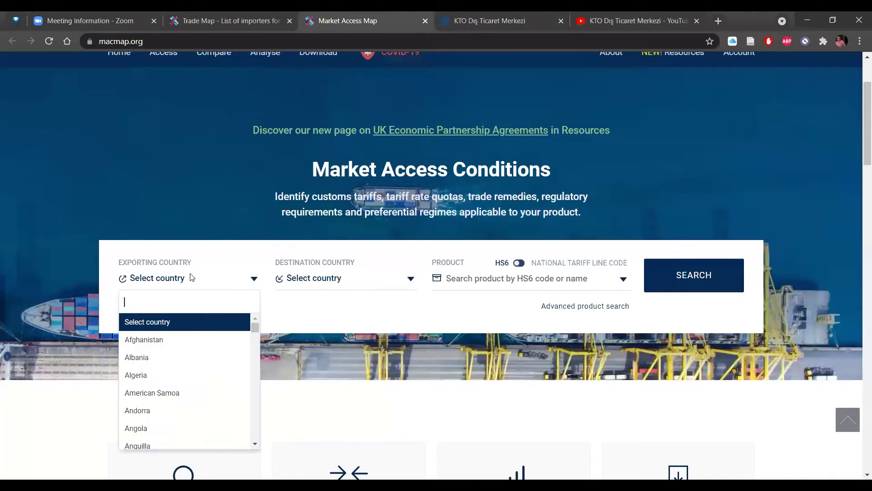
text(turk)
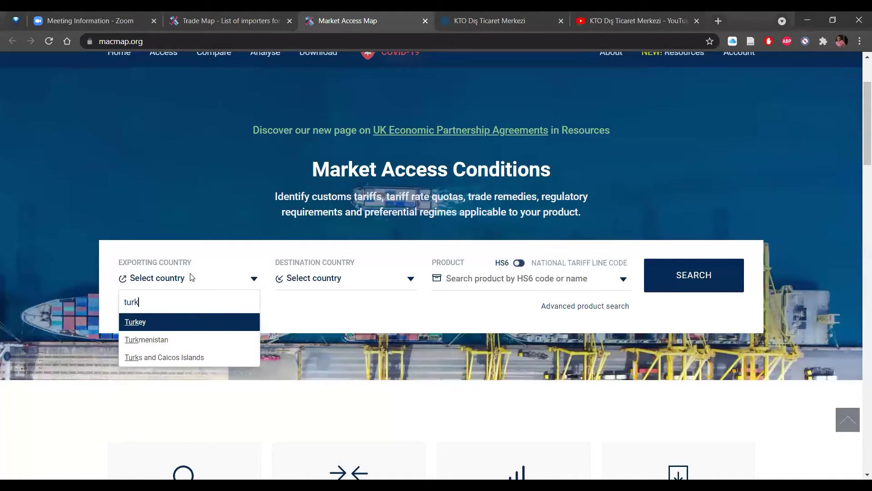
click(190, 323)
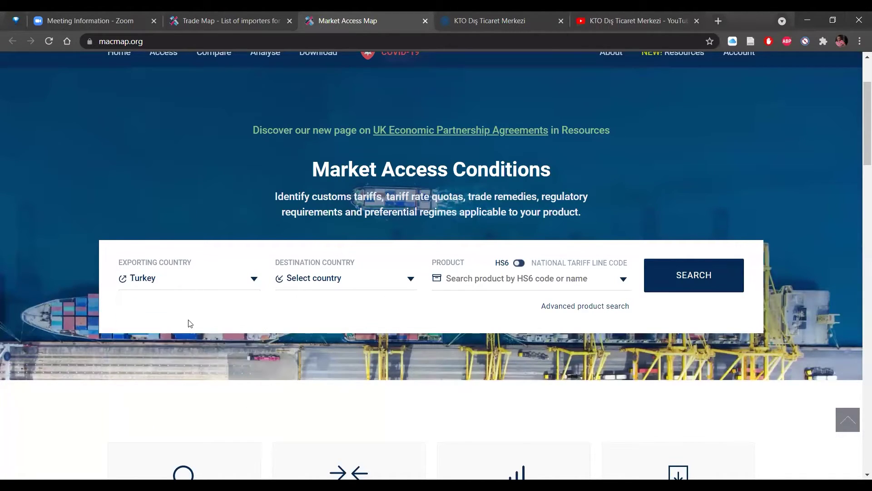
- Set Canada as the destination country of the market access query
click(359, 284)
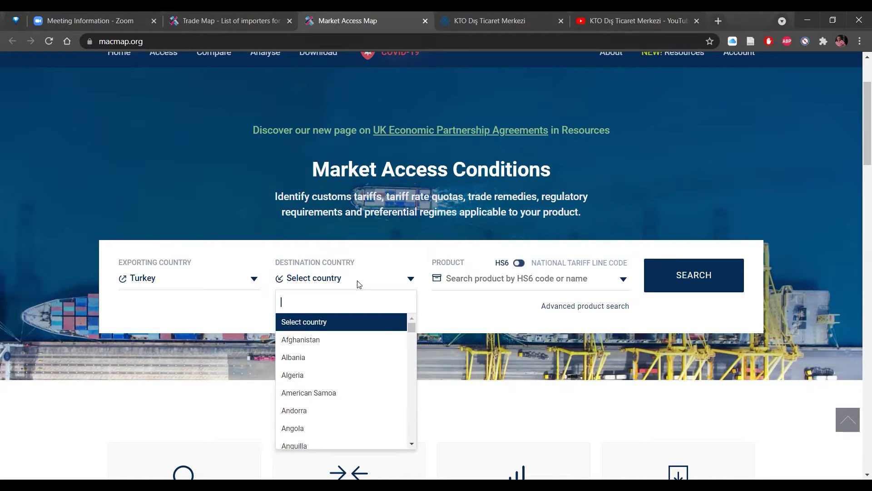
text(ca)
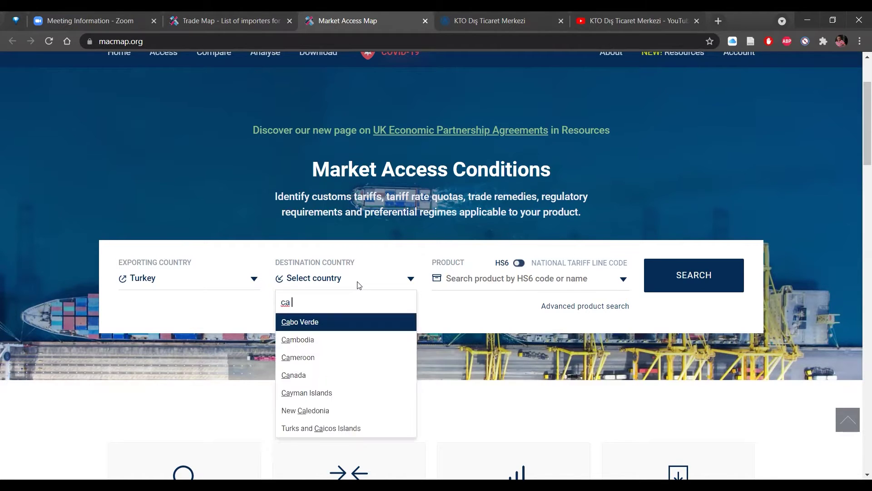
text(na)
click(344, 323)
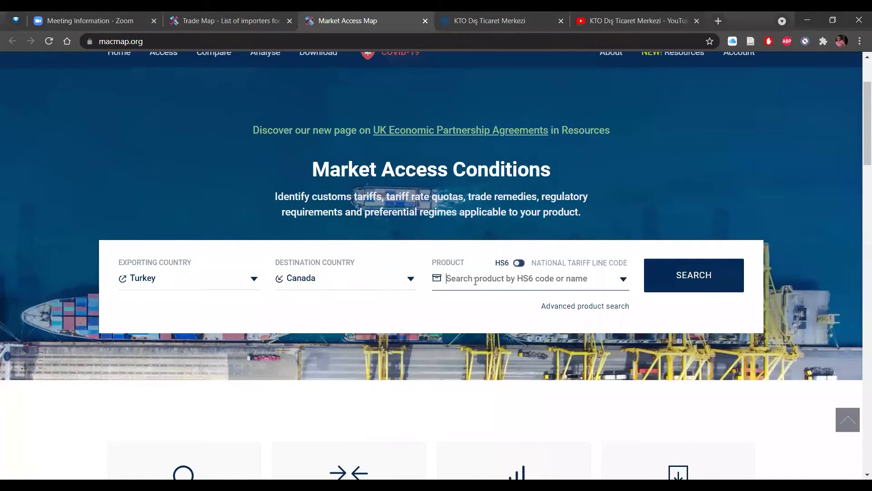
- Set the product to HS6 code 090111 (coffee, not roasted, not decaffeinated) and run the market access search
text(090111)
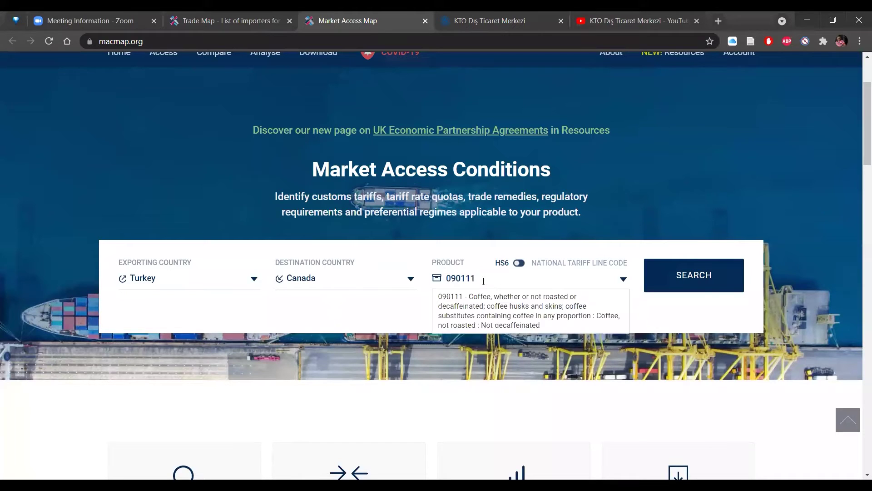
click(503, 302)
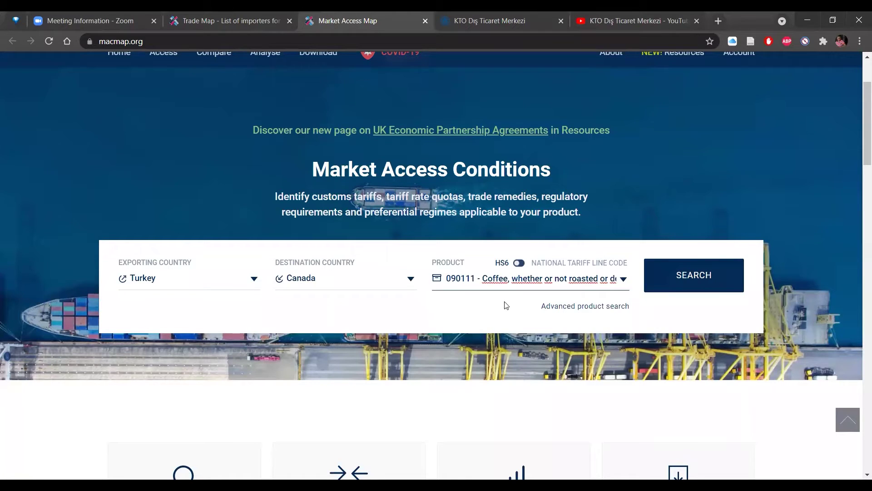
click(703, 277)
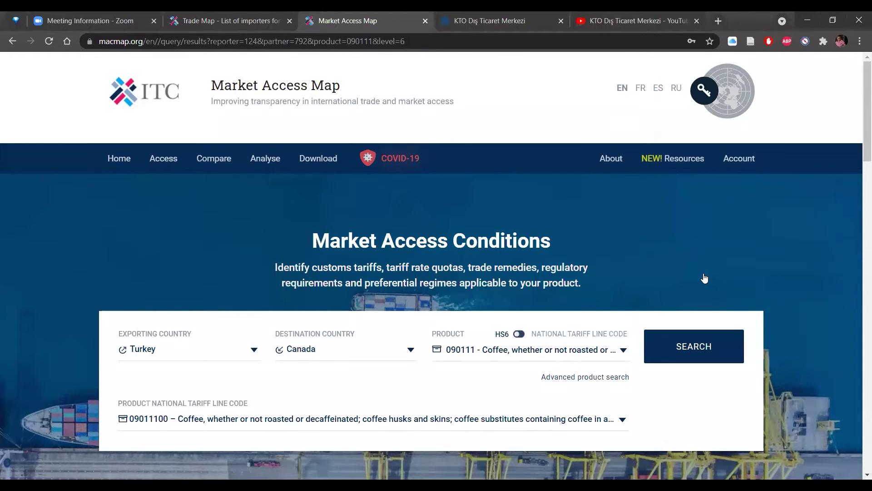
- Examine the customs tariff that Canada applies to the coffee exported from Turkey
scroll(705, 278, down, 8)
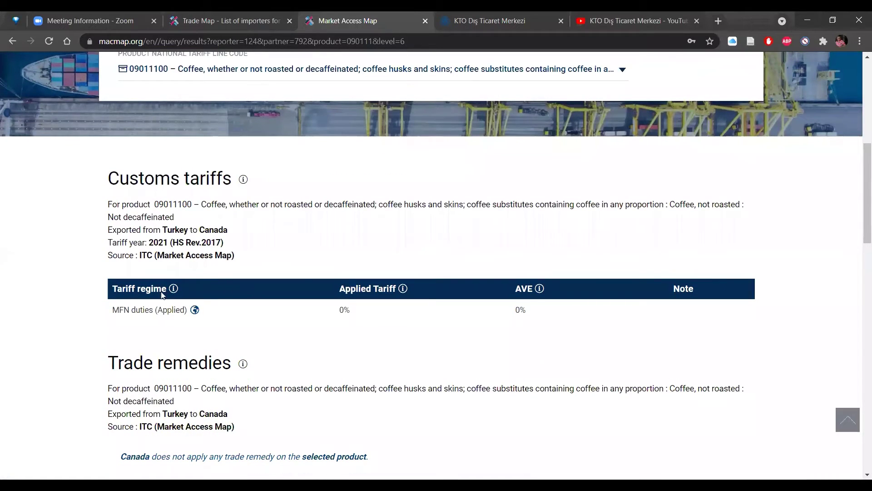
drag(338, 313, 349, 311)
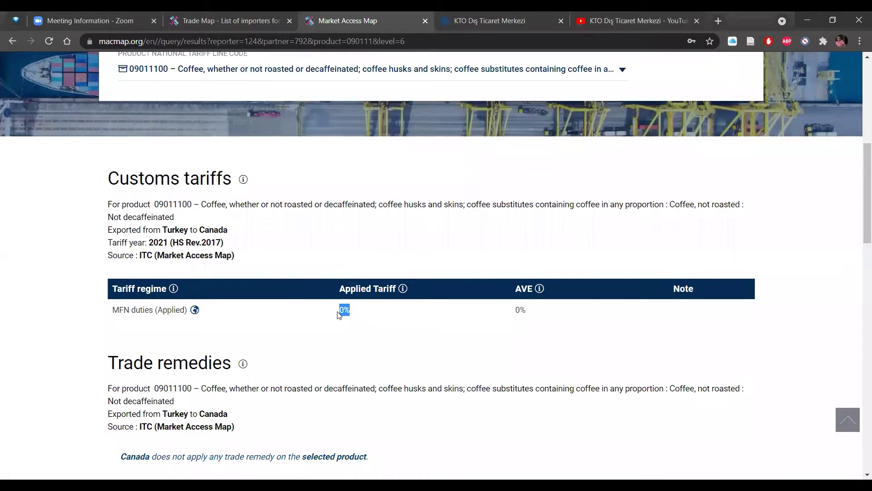
click(396, 334)
- Review the destination country and product selections of the market access query
scroll(340, 310, up, 5)
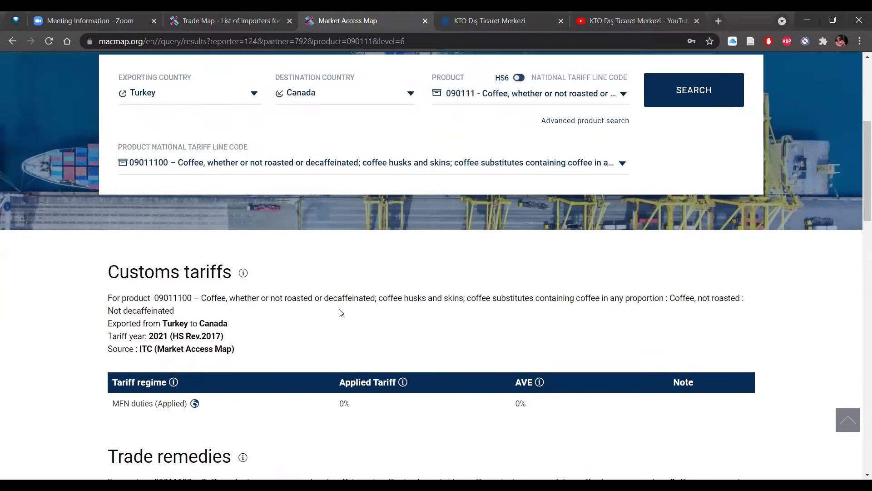
click(322, 237)
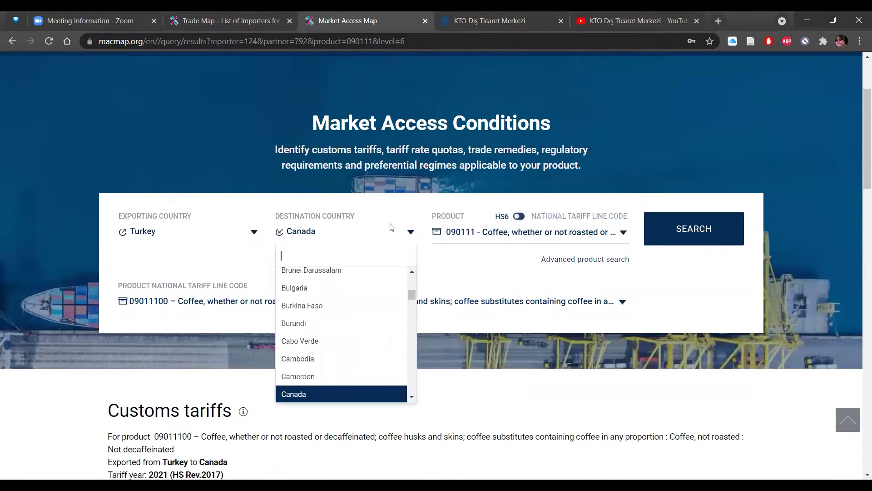
click(483, 234)
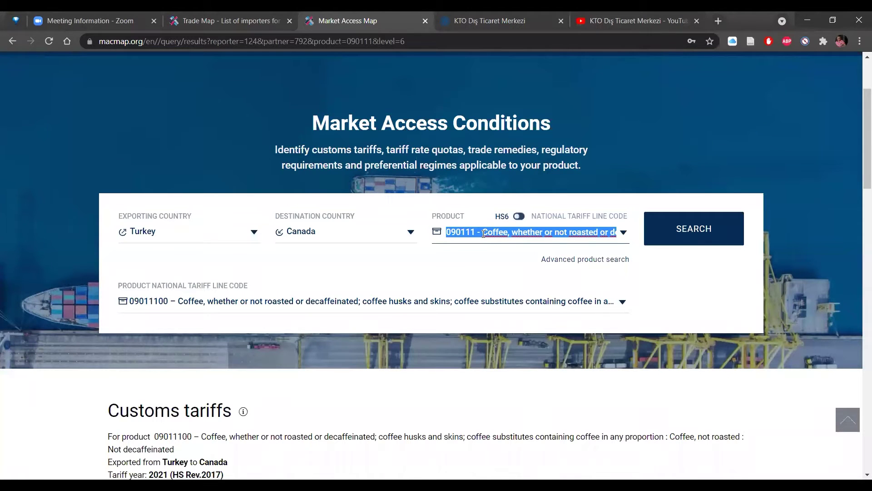
- Return to Trade Map and review the list of coffee importers with its trade indicators
click(225, 21)
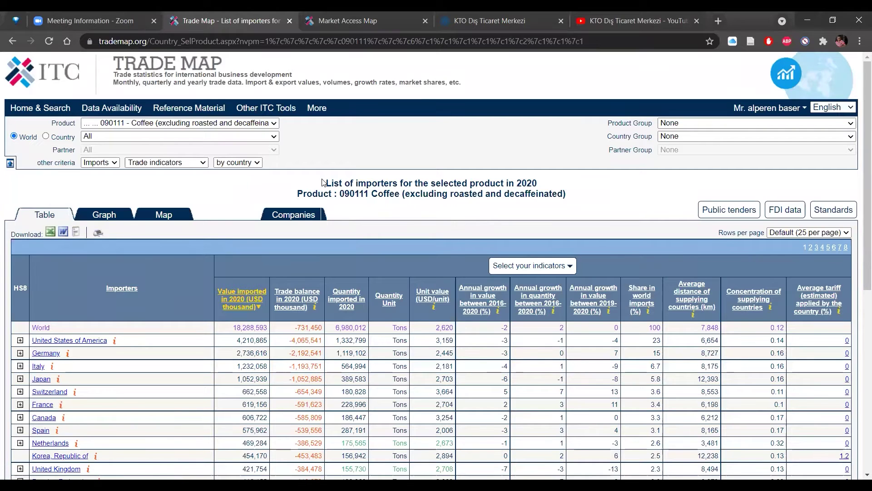
scroll(323, 180, down, 1)
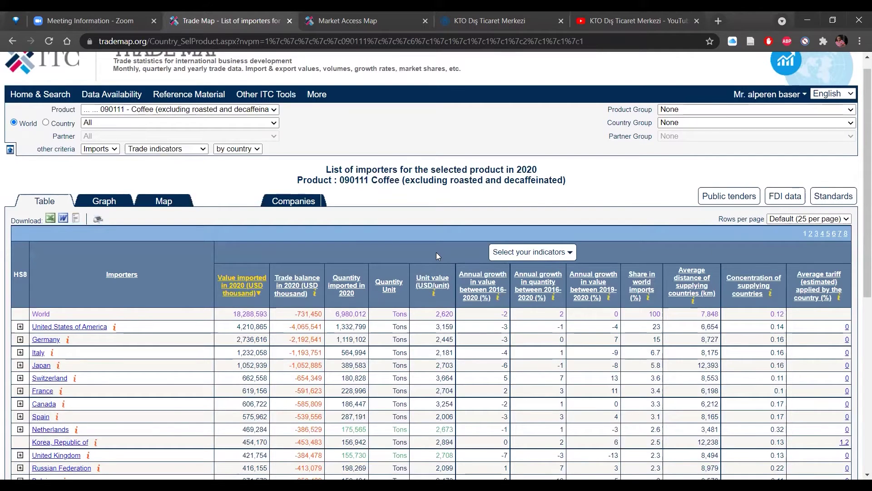
scroll(436, 252, down, 2)
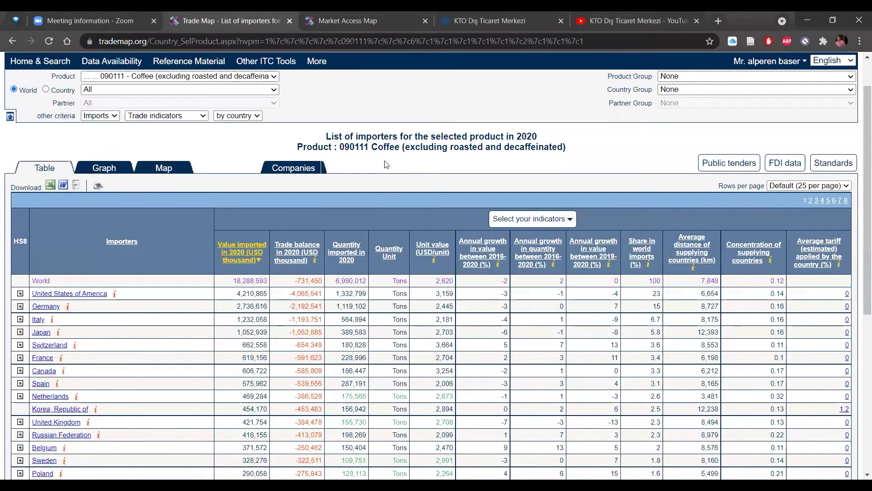
scroll(386, 164, down, 2)
scroll(386, 164, down, 3)
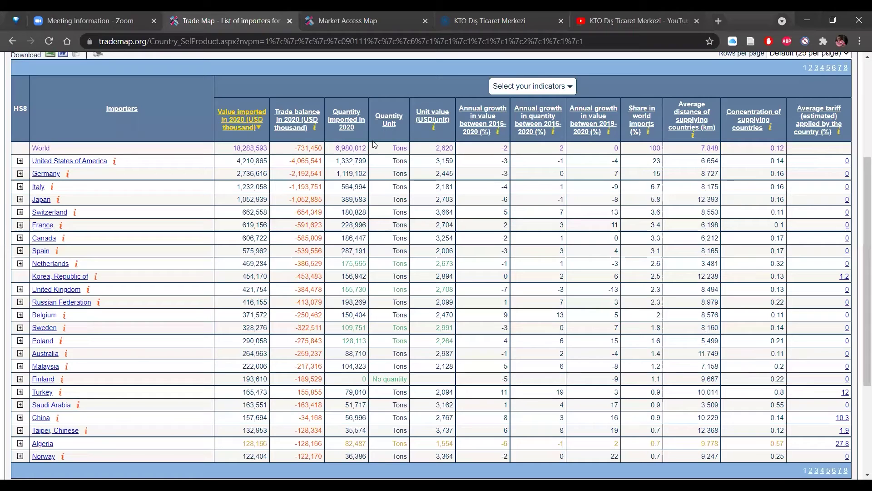
scroll(364, 383, down, 1)
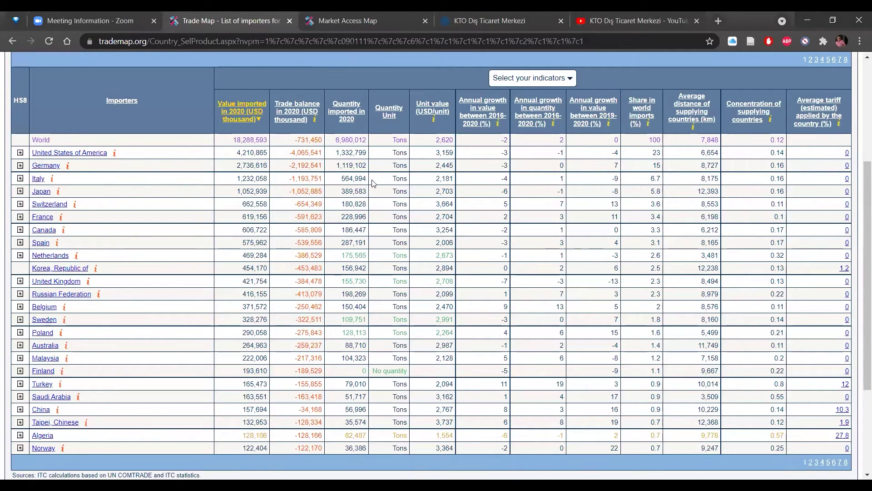
- Write the market check ratio "trade balance / import value" as a note in the browser's address field
click(164, 44)
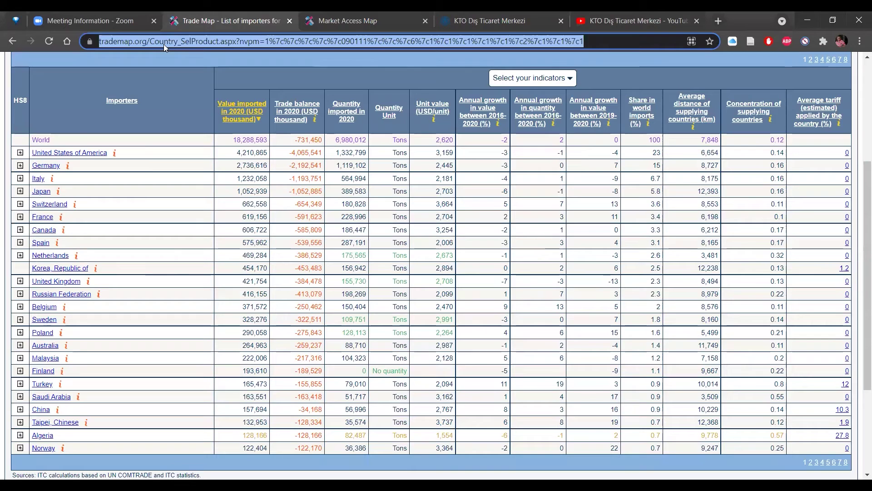
text(trade)
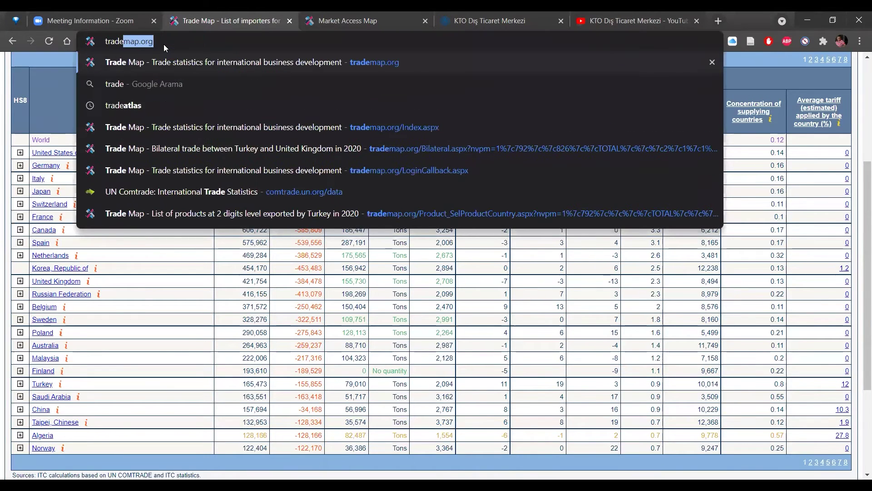
text( balance )
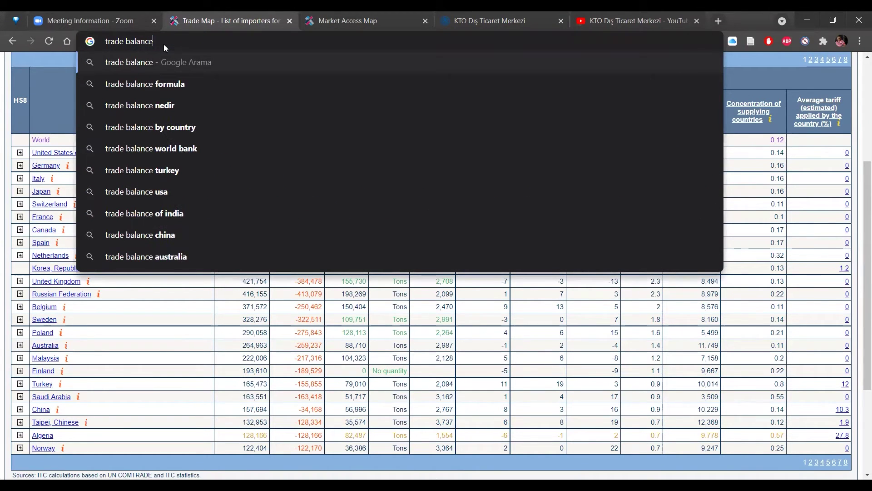
text(/ im)
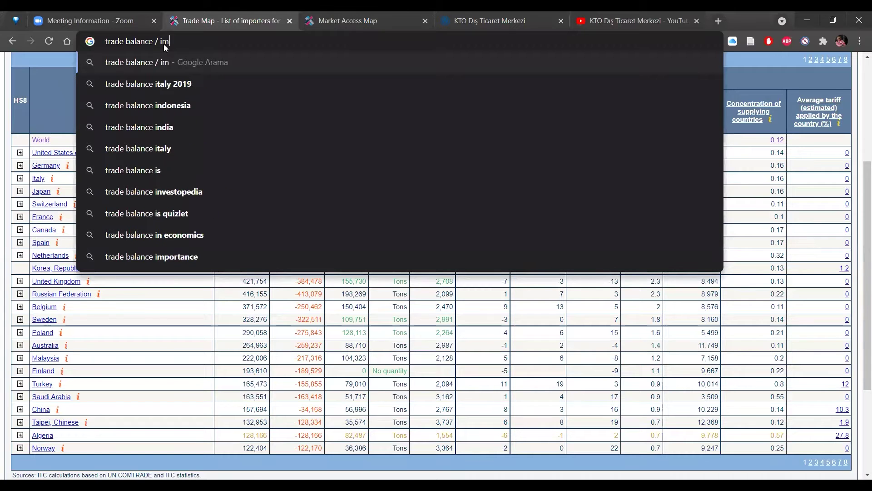
text(port value)
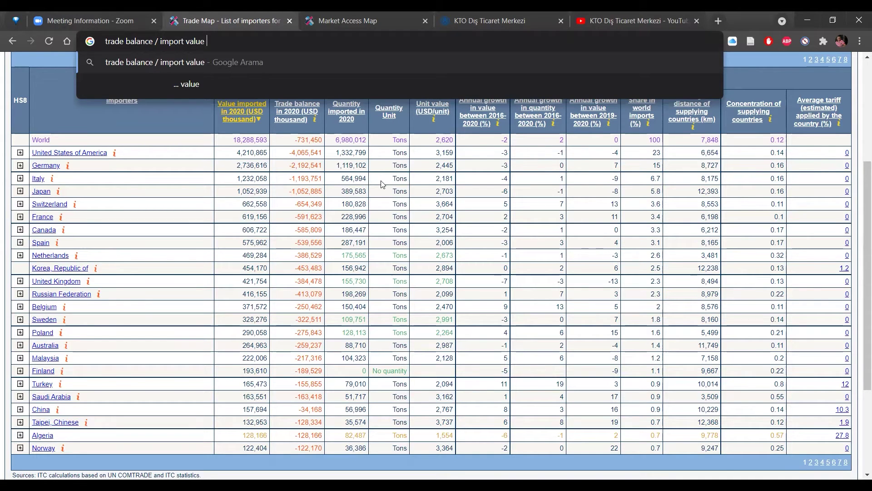
- Extend the note with the unfavourable case: "= çıkan sonuç %5'ten küçük ise o pazar sağlık değil."
text(= çıkan sobu)
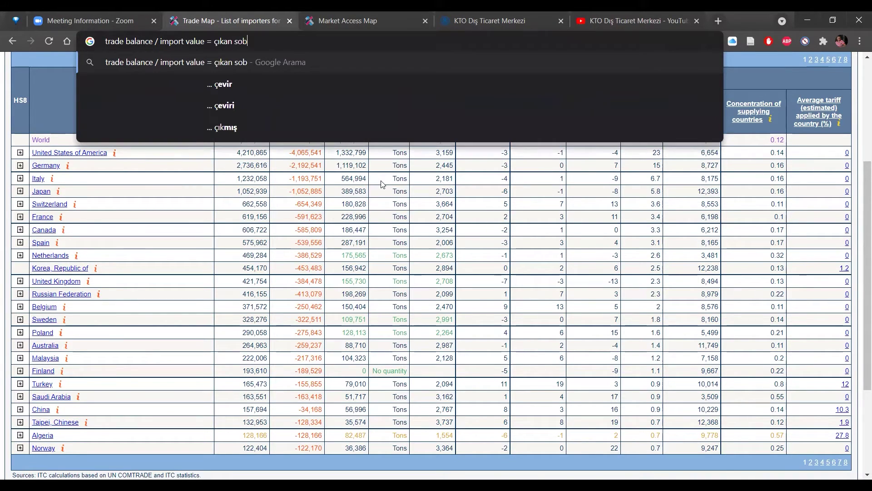
key(BackSpace)
key(BackSpace)
text(nuç %)
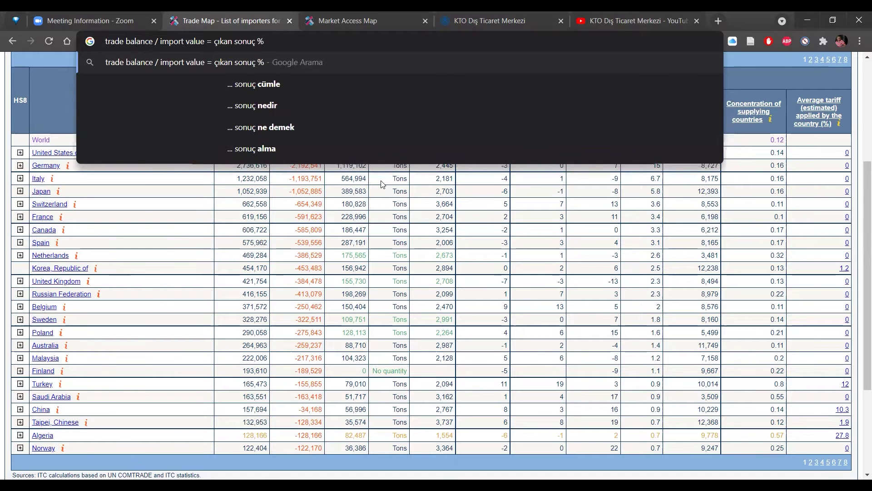
text(5'ten )
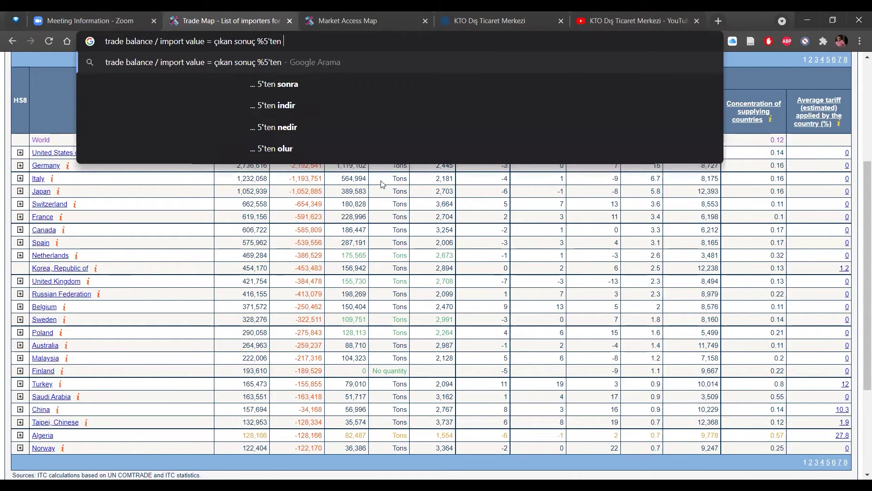
text(küçük ise )
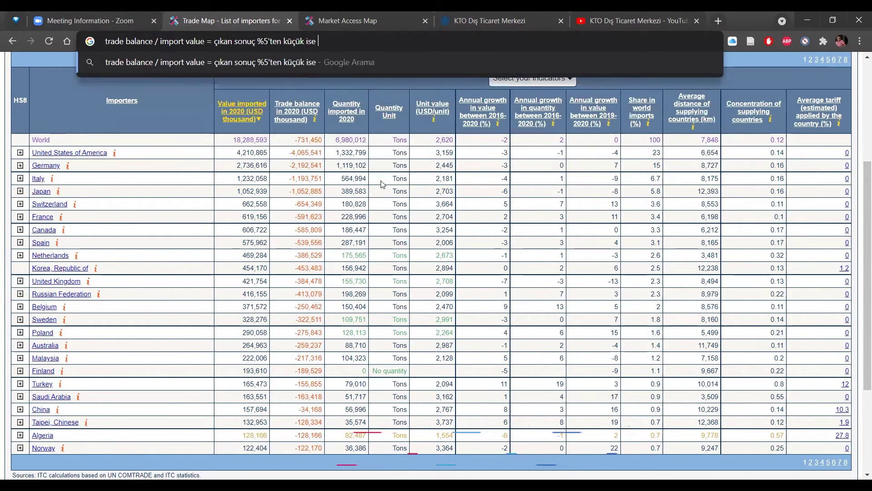
text(o pazar sağlık)
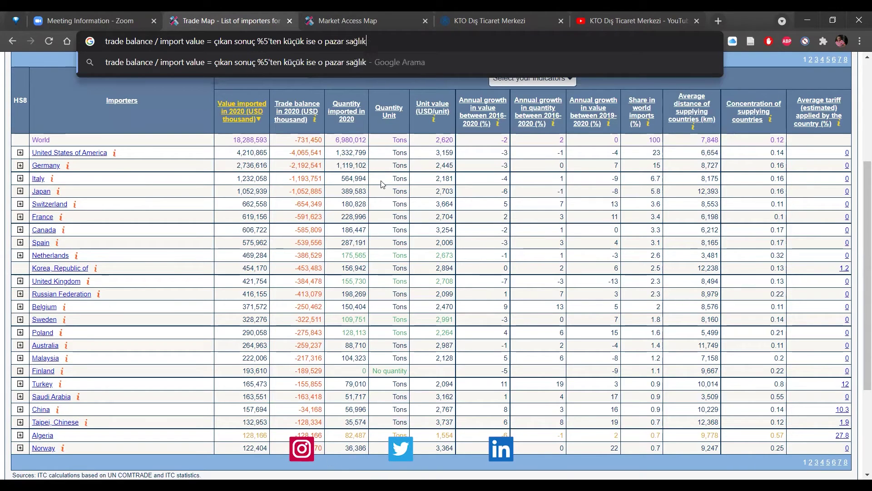
text( değil. %)
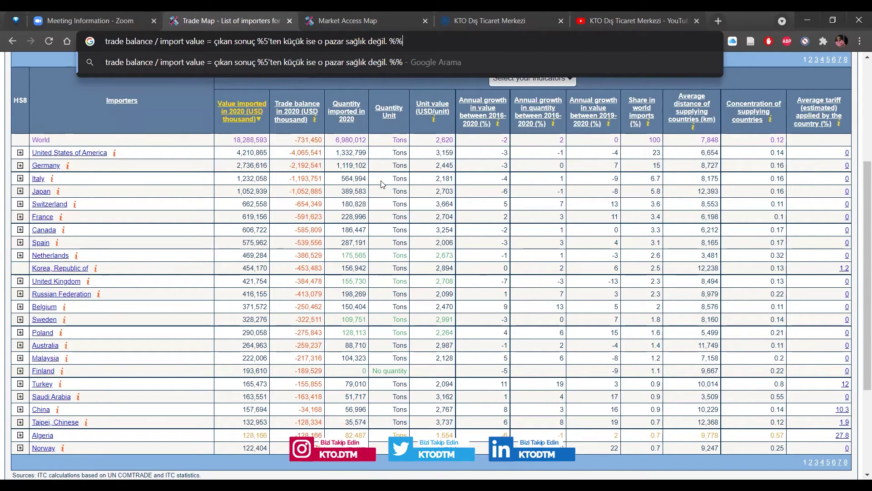
- Complete the note with the favourable case "%5'ten büyük ise o pazara girilebilir" and leave it unsubmitted
text(5'ten büüyk)
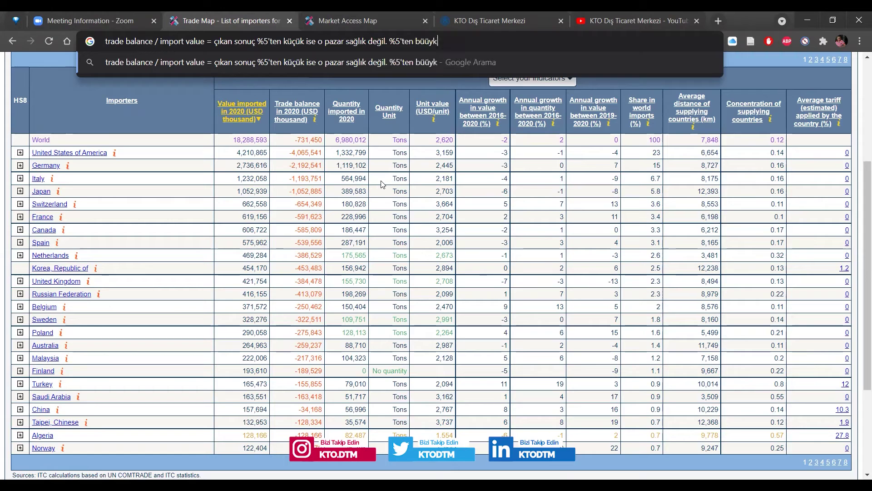
key(BackSpace)
key(BackSpace)
text(yük is)
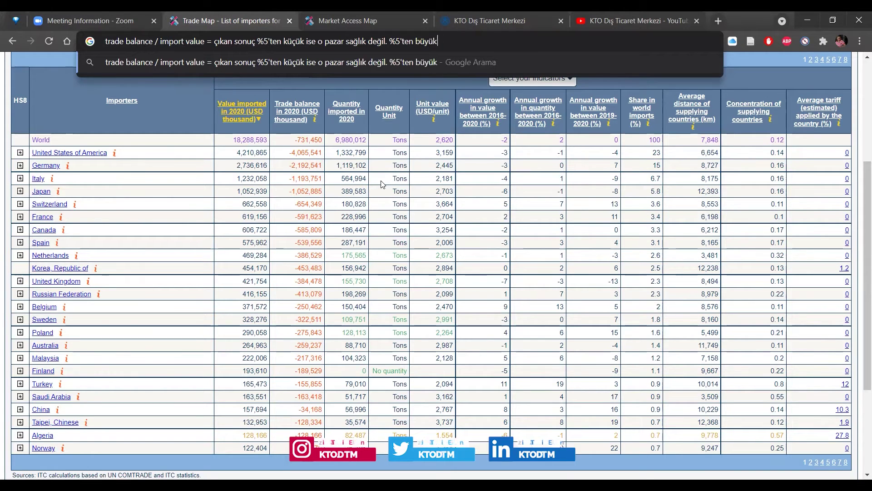
text(e o pazara)
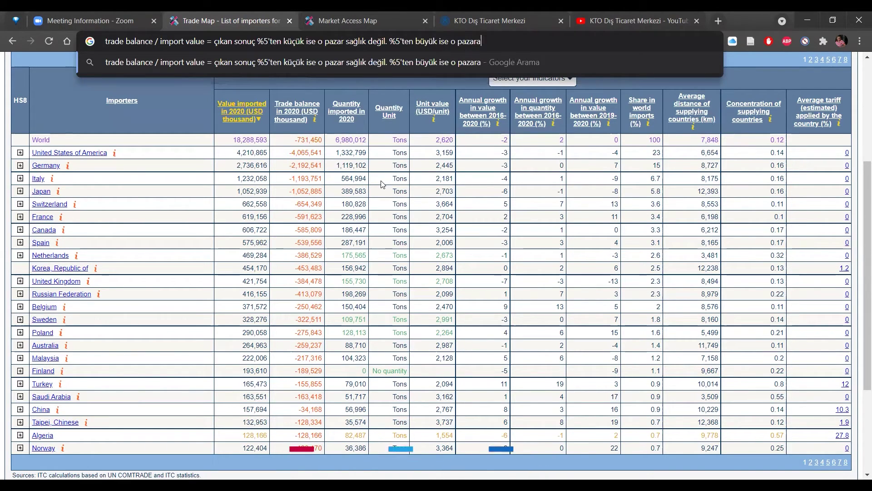
text( girilebilir)
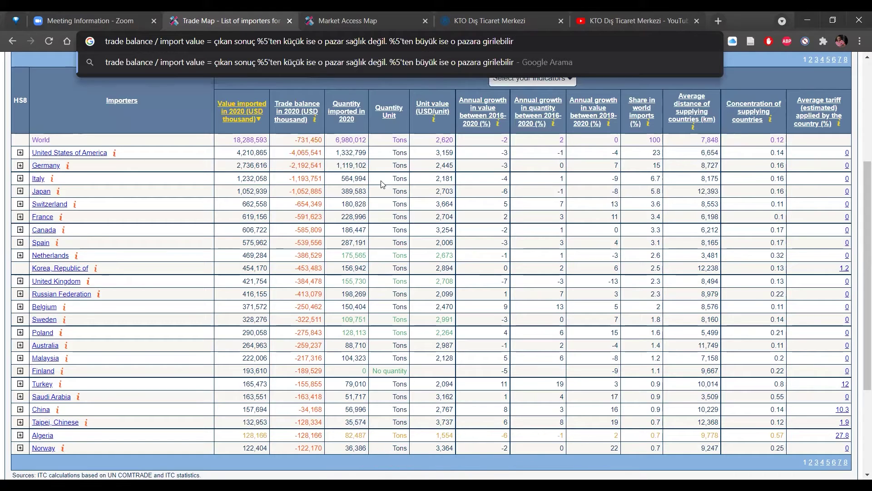
click(193, 120)
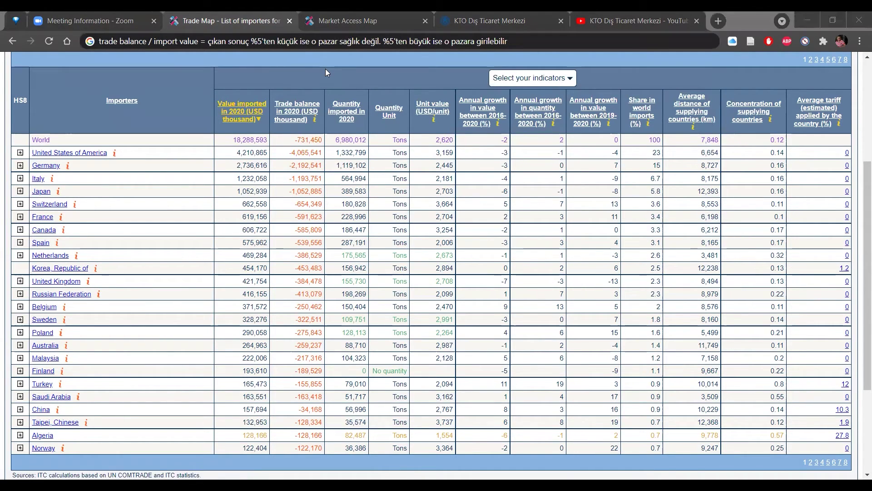
click(225, 69)
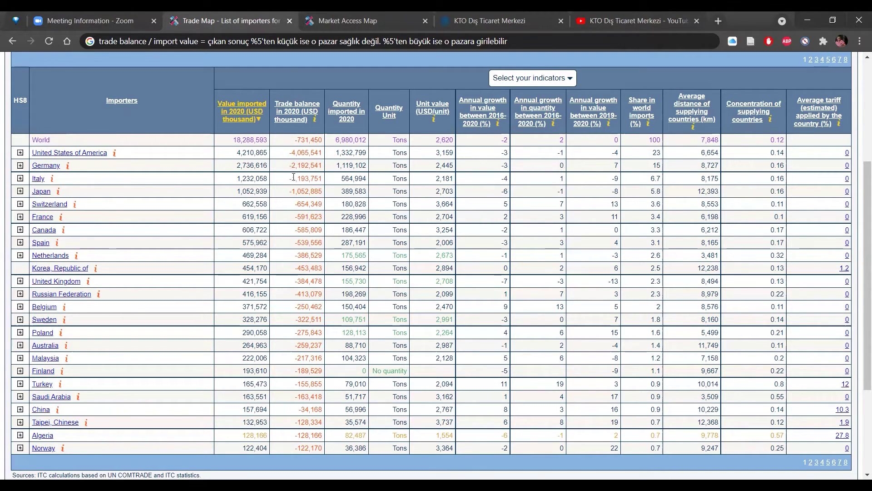
- Compare Italy's trade balance with its import value, and examine Switzerland's 2019-2020 growth and supplier concentration
drag(289, 178, 322, 177)
drag(237, 178, 259, 179)
click(281, 200)
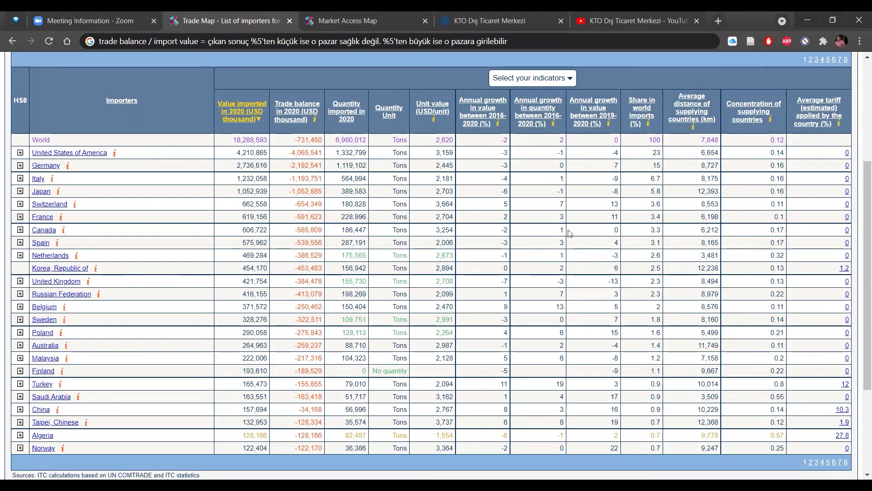
double_click(615, 204)
drag(771, 204, 786, 208)
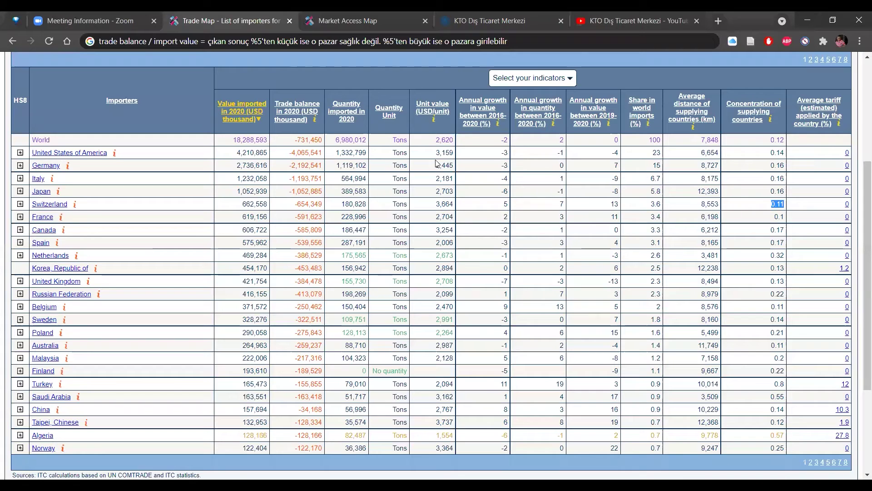
- Highlight the trade balance to import value formula in the note up to its 5% threshold for review
drag(100, 44, 198, 42)
key(shift+Right)
key(shift+Right)
key(shift+Right)
key(shift+Right)
key(shift+Right)
key(shift+Right)
key(shift+Right)
key(shift+Right)
key(shift+Right)
key(shift+Right)
key(shift+Right)
key(shift+Right)
key(shift+Right)
key(shift+Right)
key(shift+Right)
key(shift+Right)
key(shift+Right)
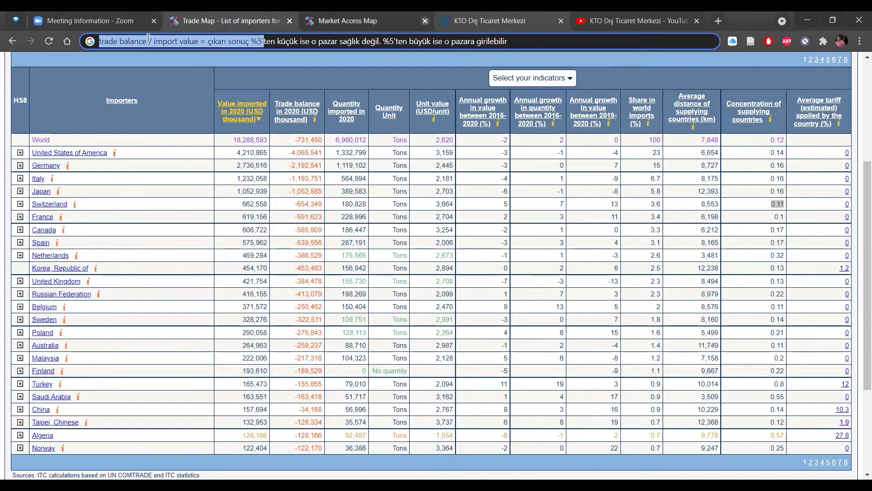
click(619, 77)
- Add the Estimation of untapped potential trade indicator to the coffee importers table and save the selection
scroll(551, 235, up, 2)
scroll(551, 235, up, 2)
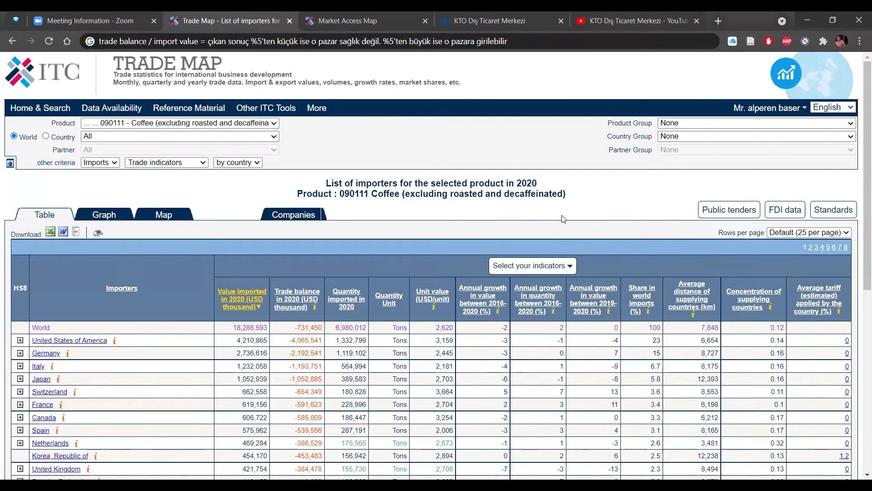
scroll(550, 241, down, 1)
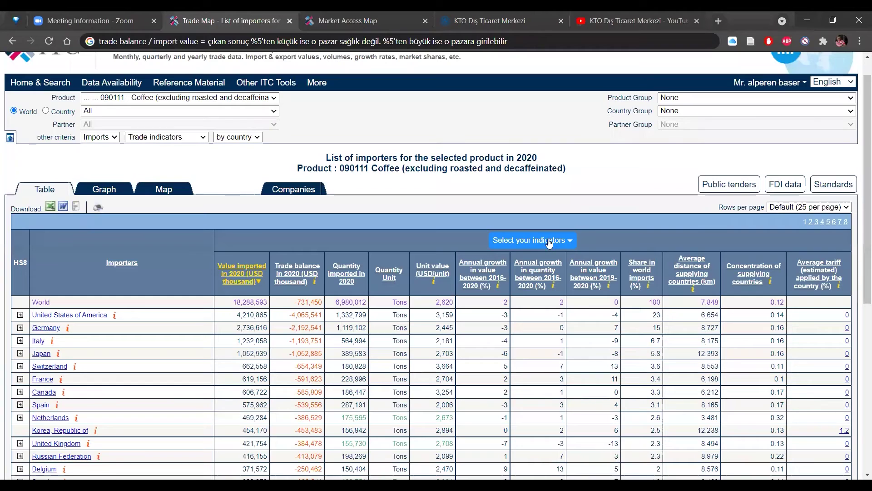
click(524, 243)
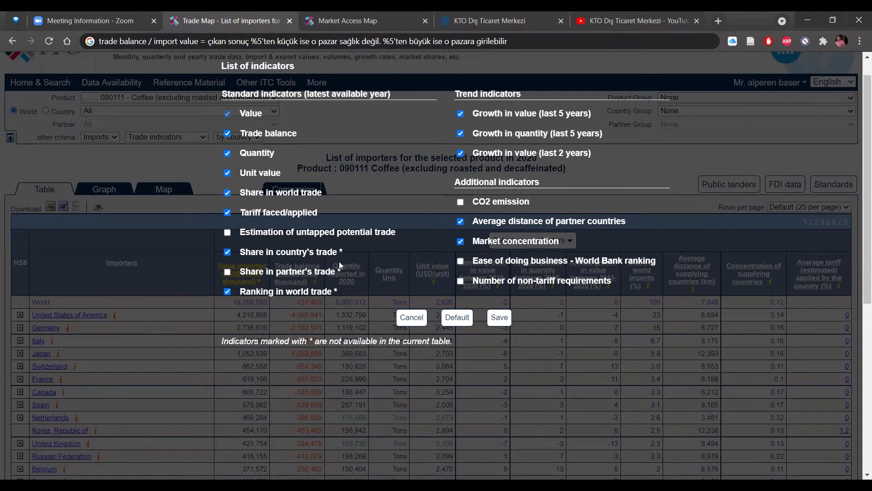
click(230, 233)
click(500, 318)
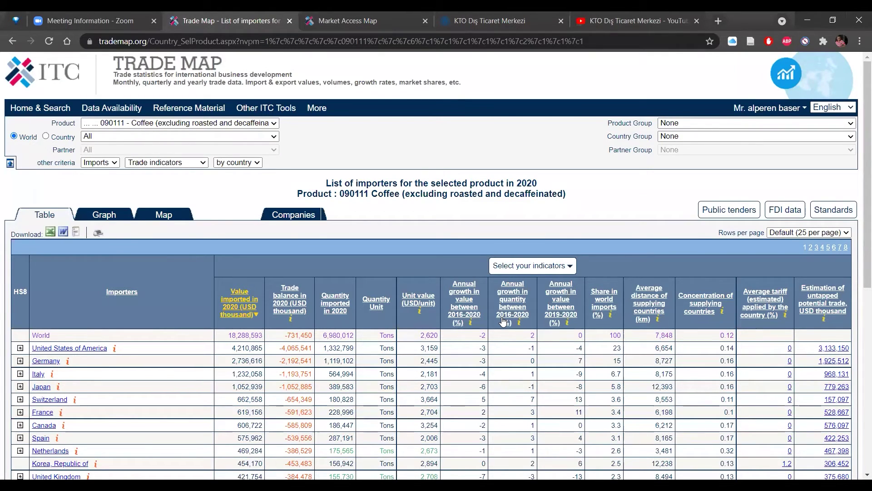
- Examine the new untapped potential column and the list of selected indicators, closing the list without changes
scroll(629, 333, down, 2)
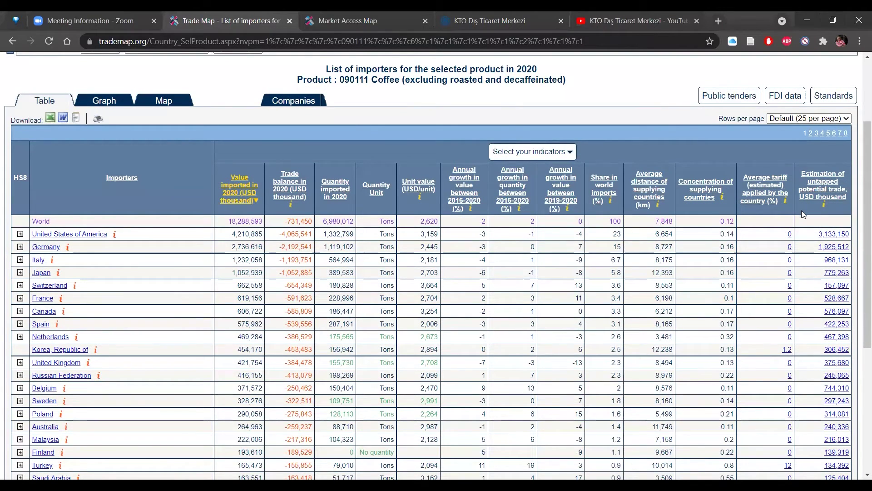
scroll(802, 214, up, 2)
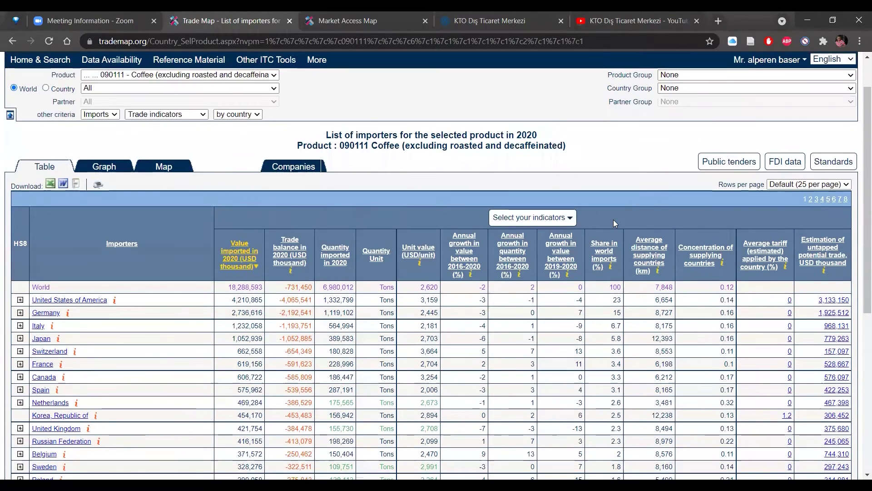
click(543, 219)
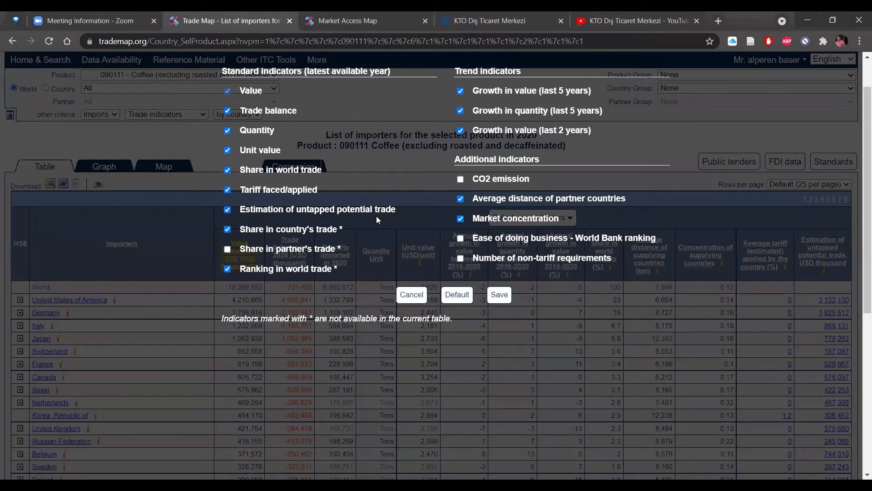
click(412, 295)
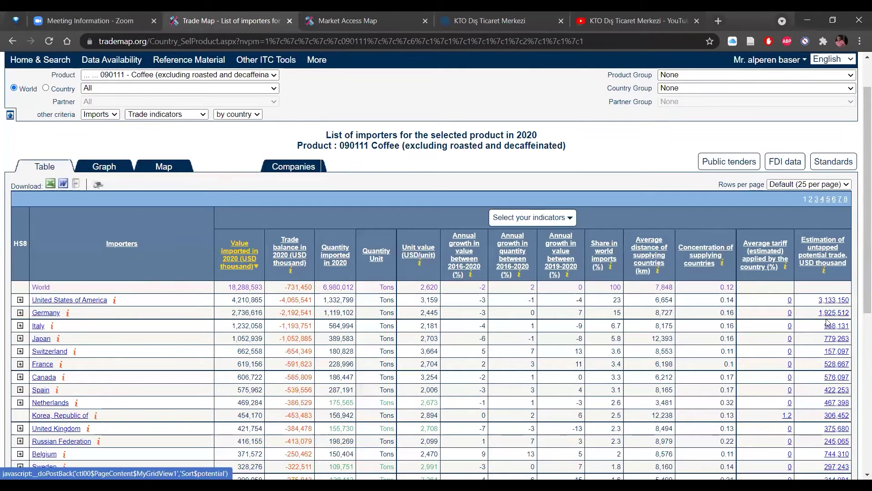
- Compare Finland's 2020 coffee import value with its estimated untapped potential trade
scroll(813, 391, down, 1)
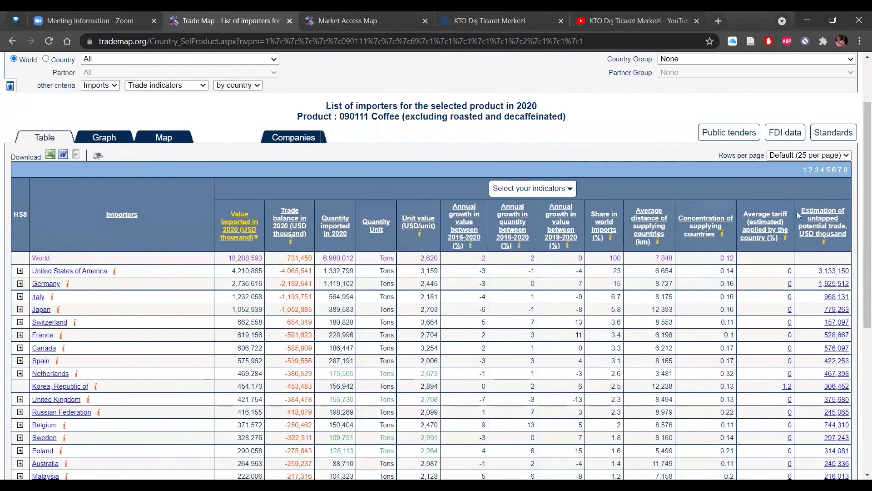
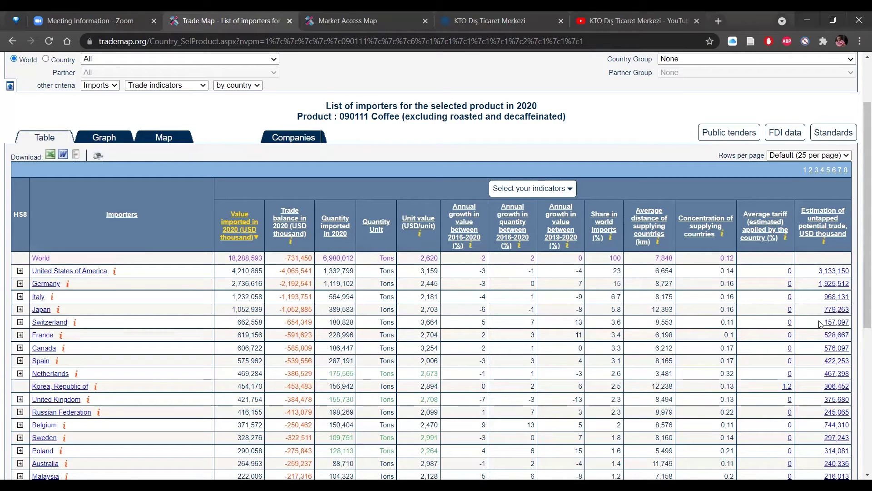
scroll(820, 323, down, 2)
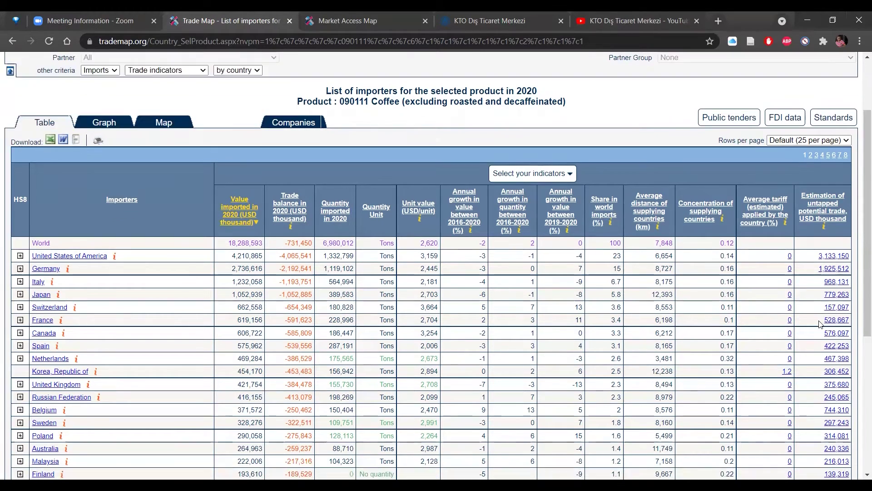
scroll(820, 323, down, 3)
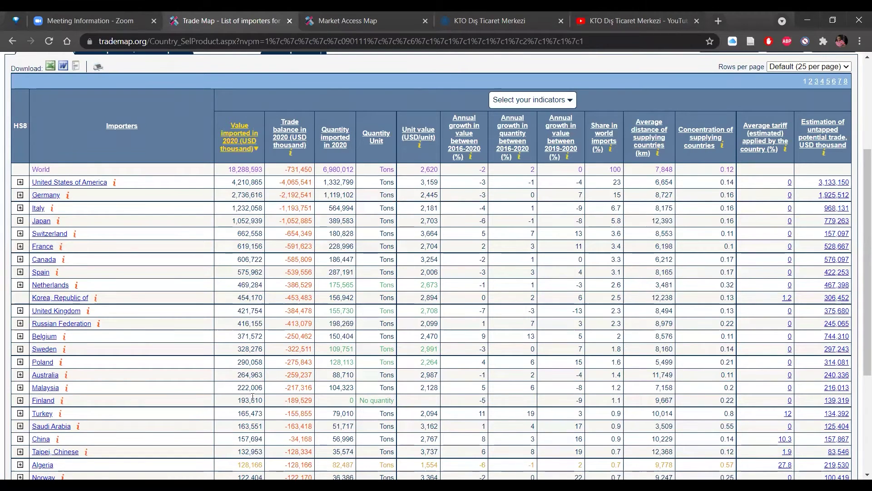
drag(251, 400, 241, 400)
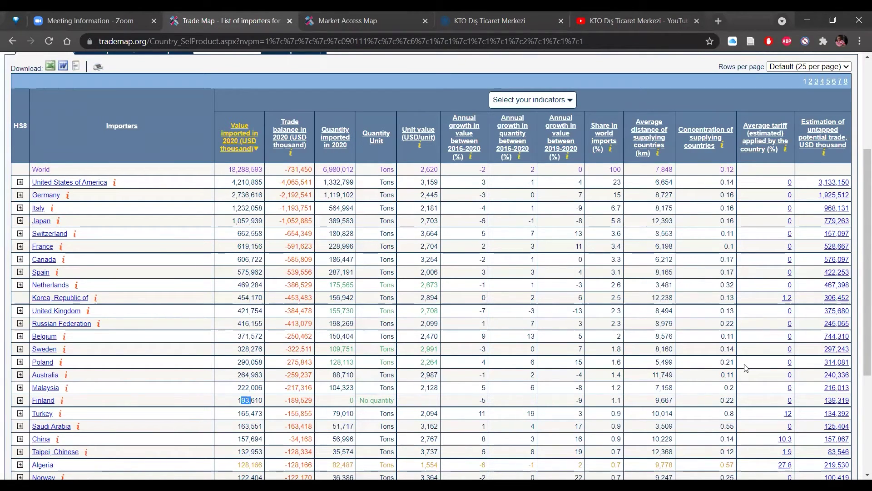
click(825, 399)
drag(836, 400, 822, 395)
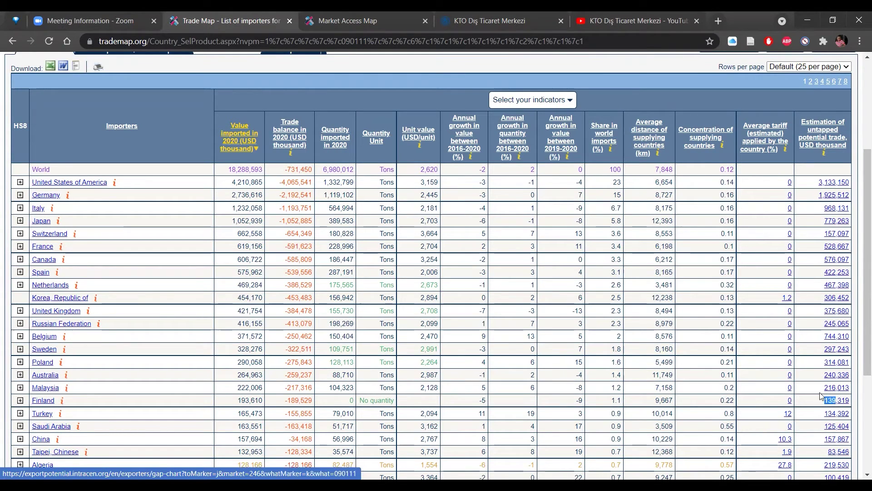
click(818, 395)
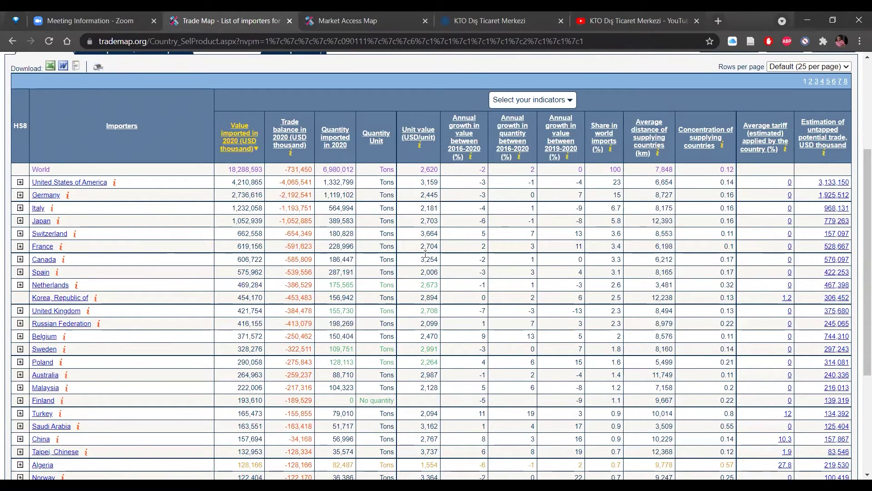
- Show the 2020 imports for product 090111 by product, at the same six-digit level, instead of by country
scroll(454, 236, up, 1)
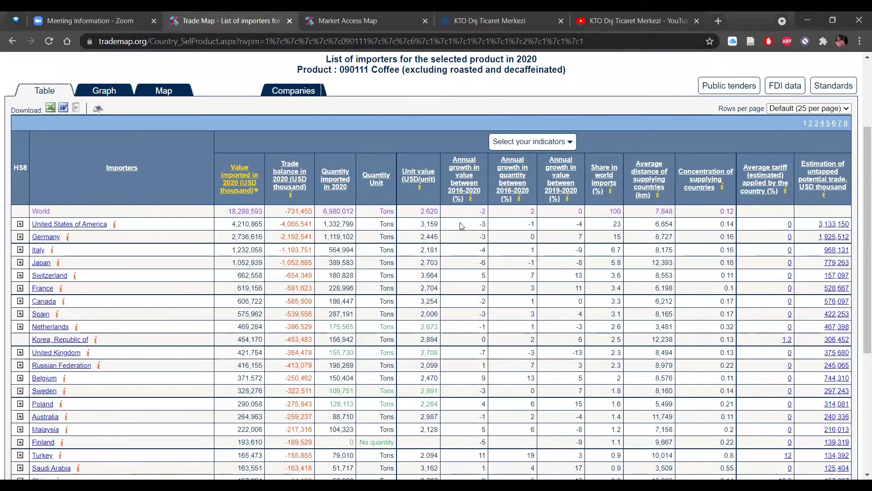
scroll(462, 226, up, 1)
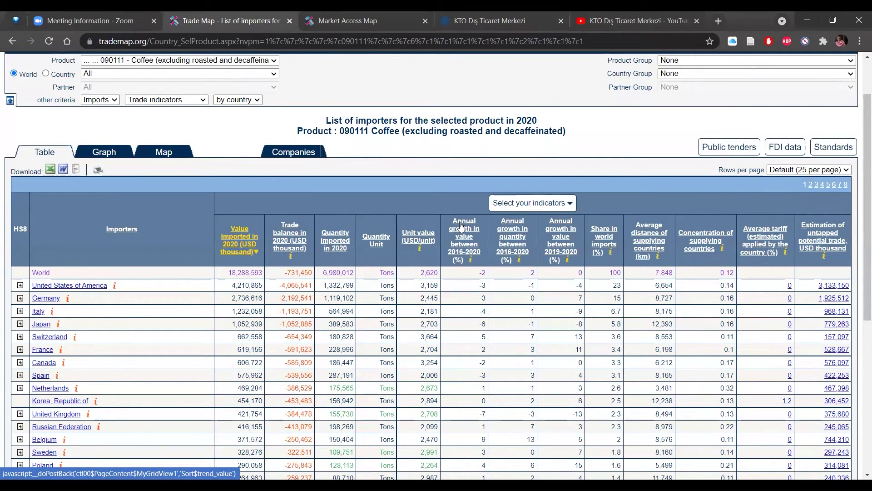
scroll(461, 226, up, 1)
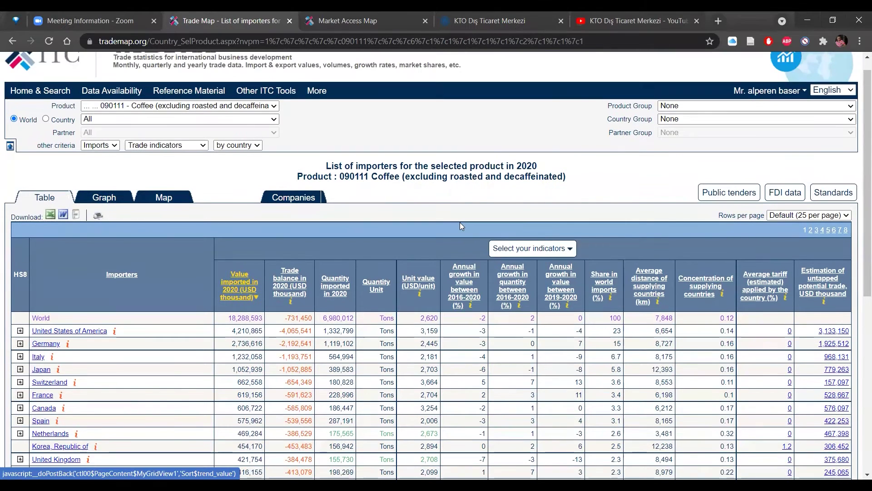
scroll(460, 226, up, 1)
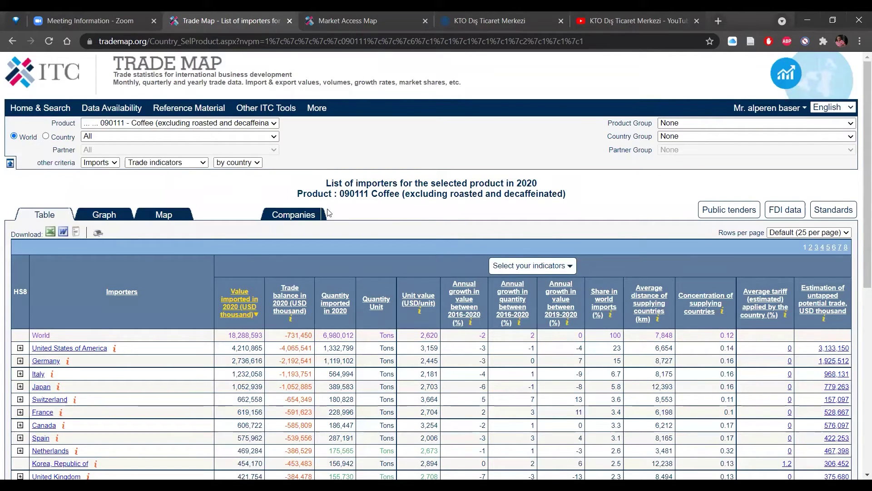
click(256, 167)
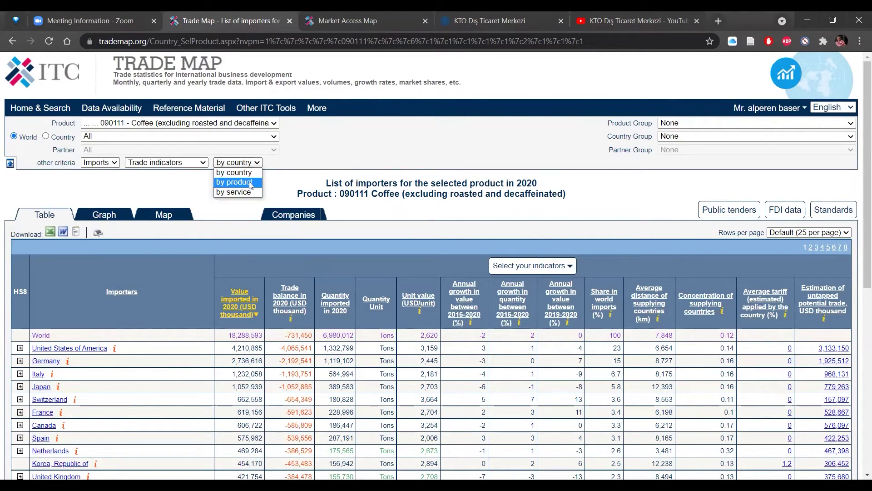
key(Escape)
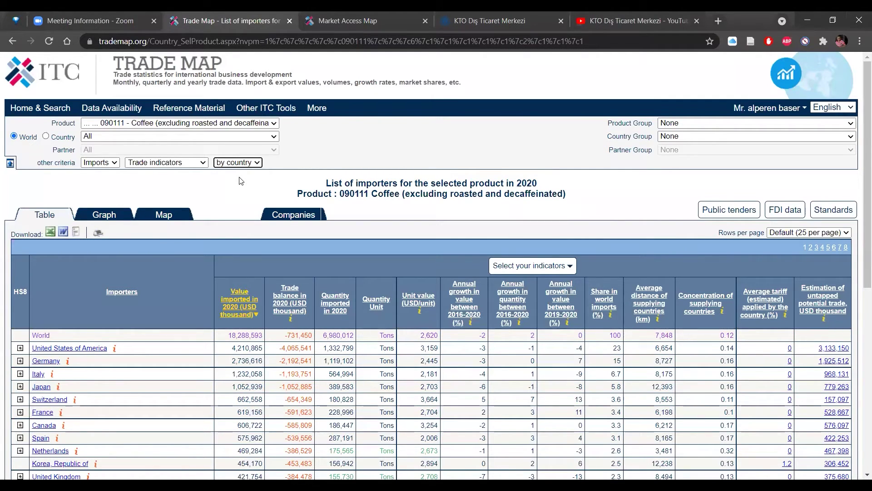
click(242, 164)
click(244, 181)
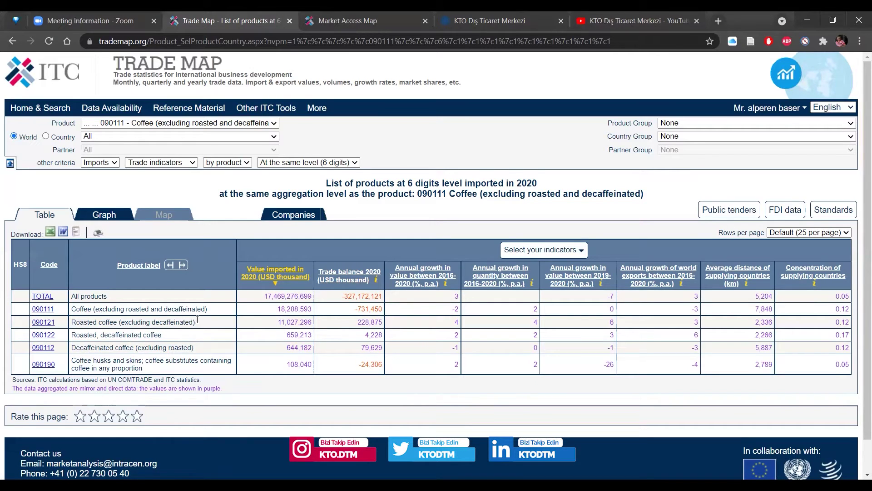
- Examine roasted coffee's trade balance, growth and 2020 import value against unroasted coffee in the product list
drag(202, 323, 72, 327)
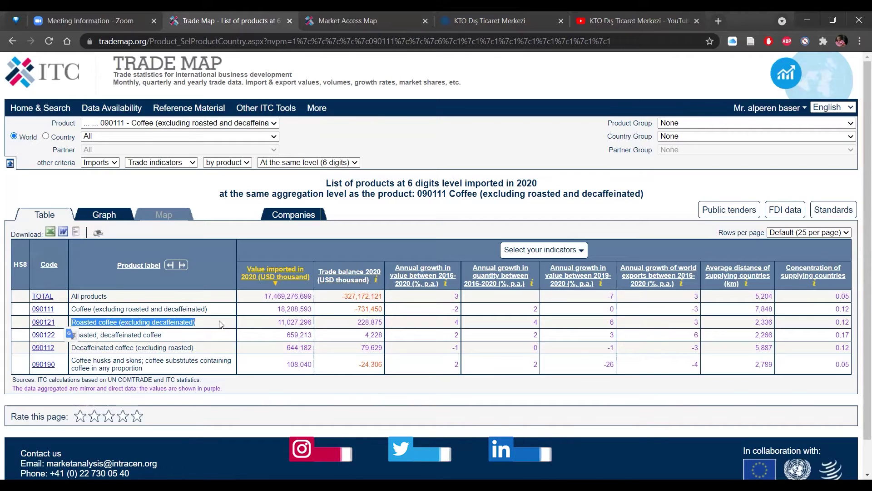
drag(358, 321, 445, 328)
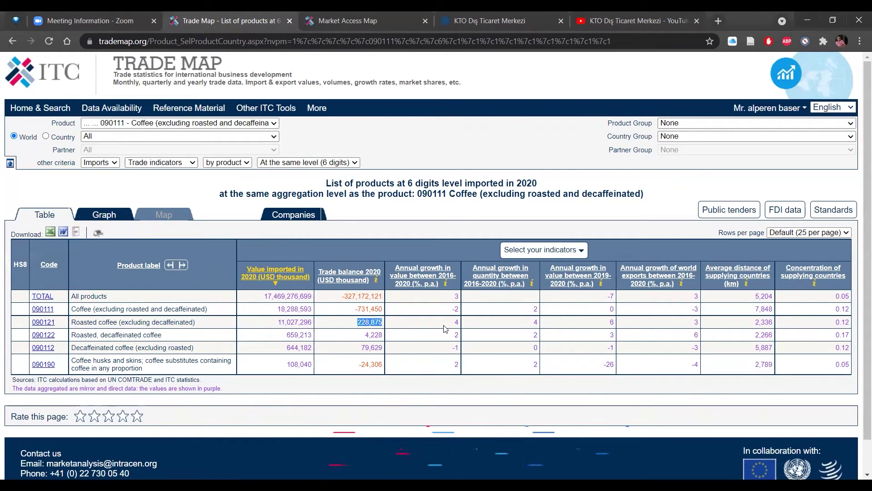
click(611, 323)
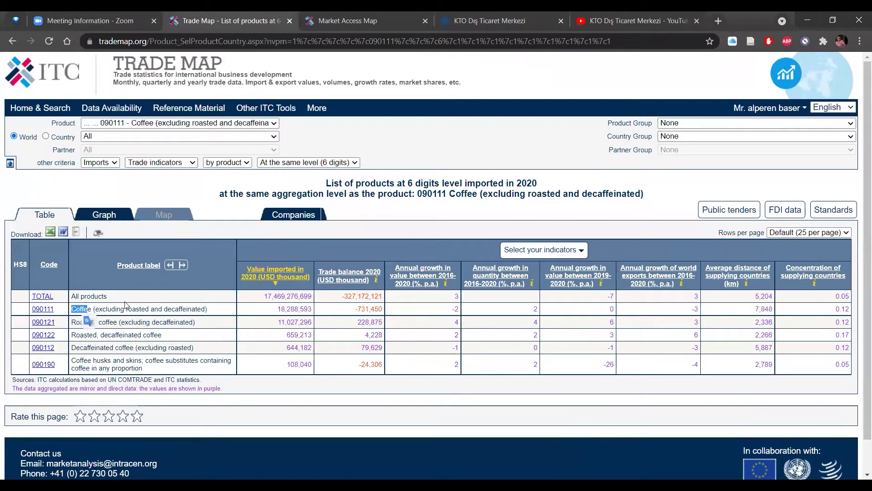
click(205, 323)
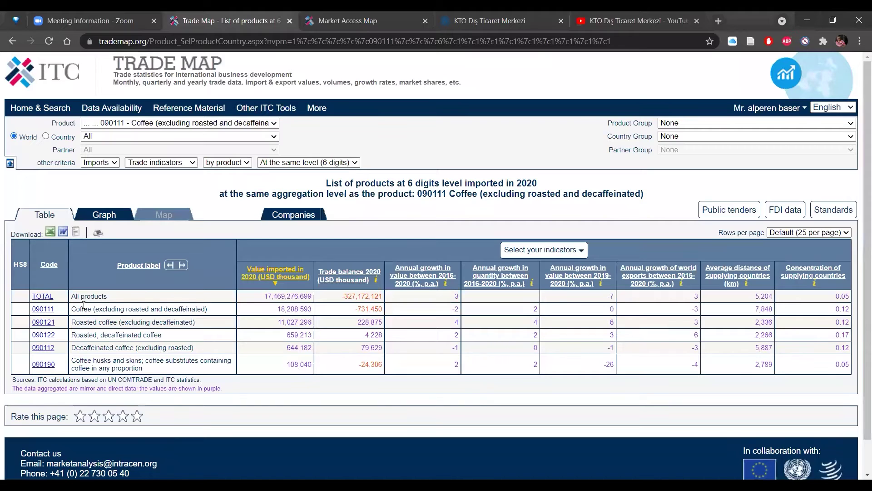
double_click(308, 321)
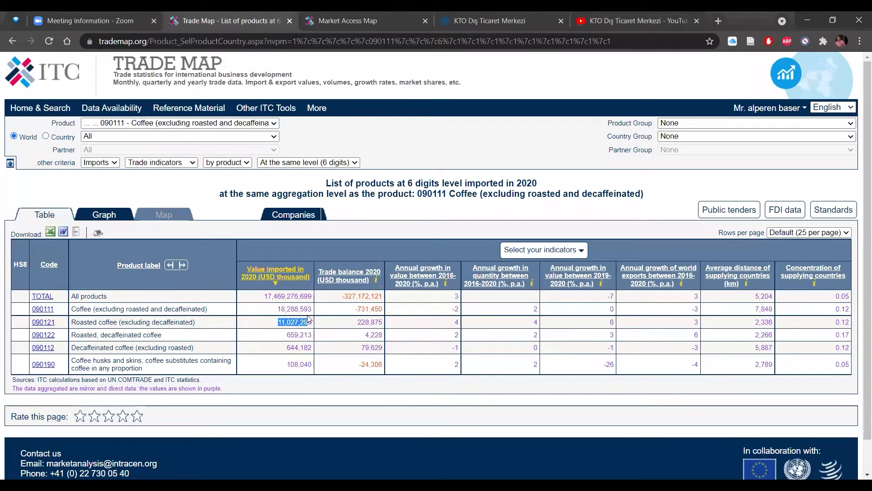
- Return the 090111 coffee import table to the by country view
click(241, 167)
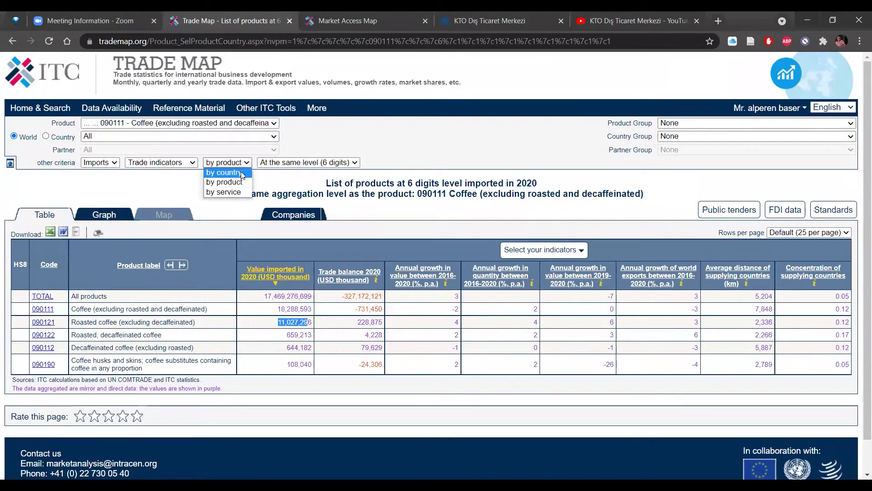
click(242, 173)
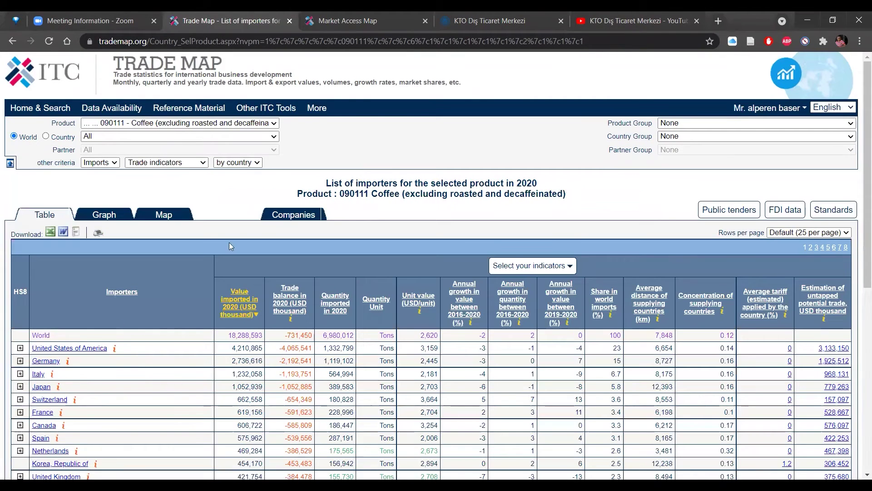
click(238, 163)
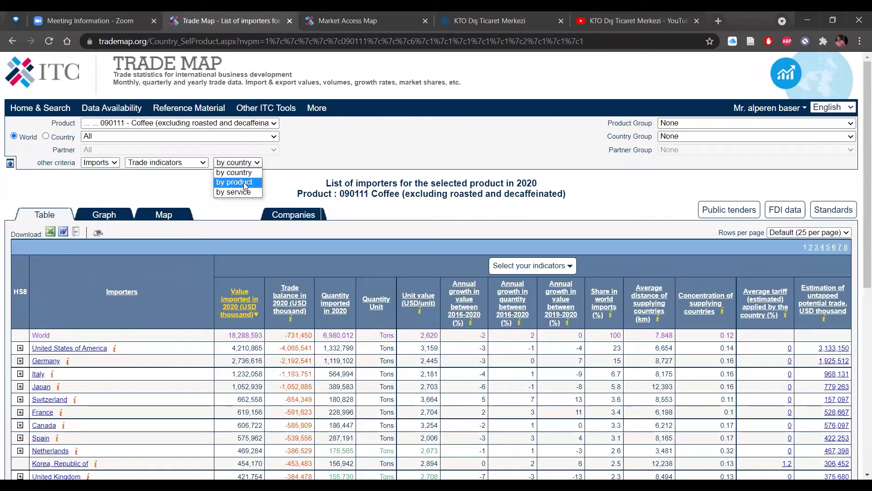
click(417, 160)
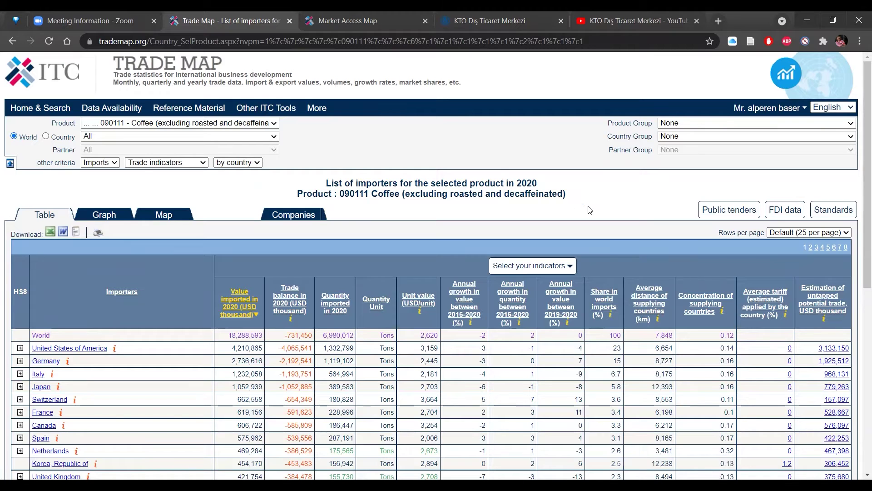
- Sort the coffee importers by concentration of supplying countries in descending order and review the first page of countries
scroll(588, 206, down, 1)
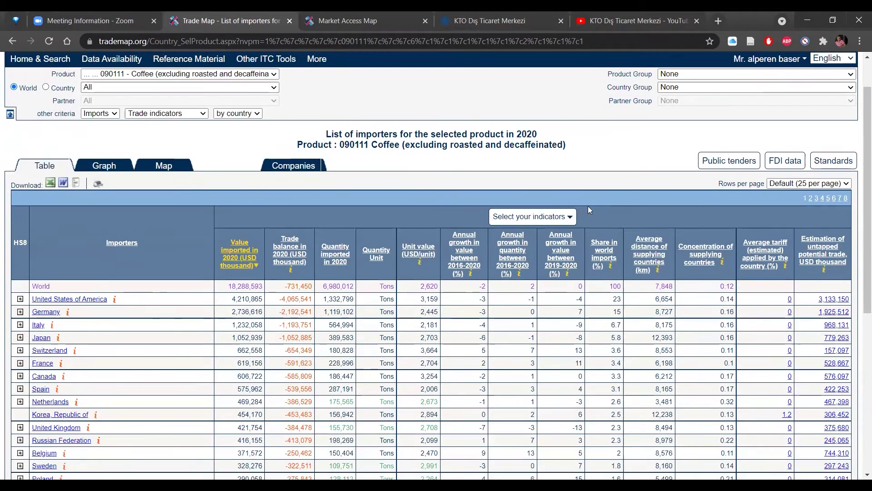
click(708, 267)
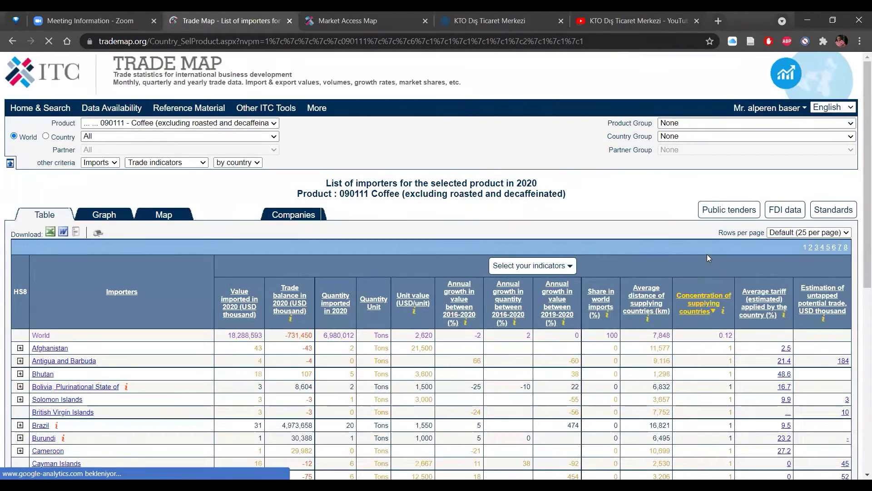
scroll(625, 205, down, 2)
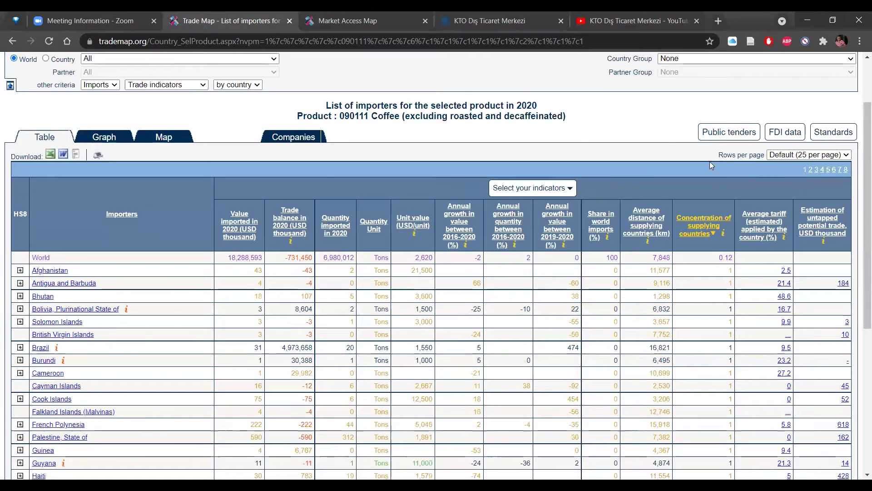
scroll(722, 336, down, 1)
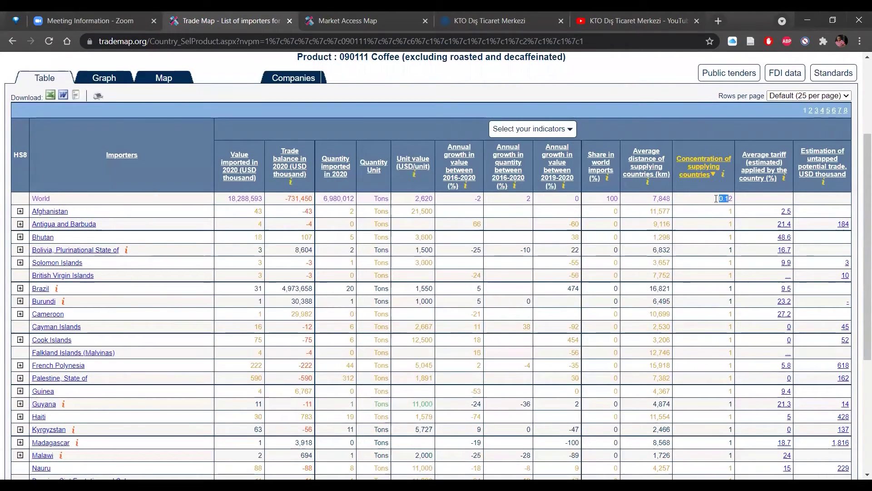
scroll(717, 221, down, 1)
scroll(716, 220, down, 2)
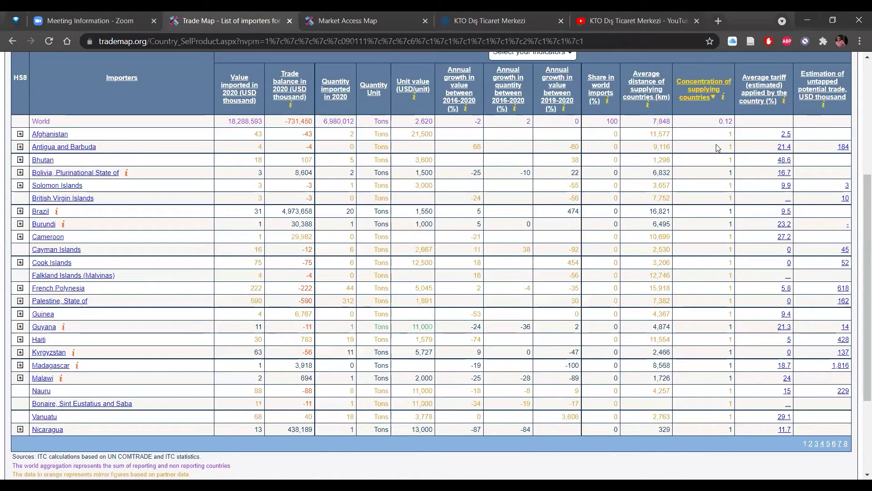
scroll(718, 272, down, 1)
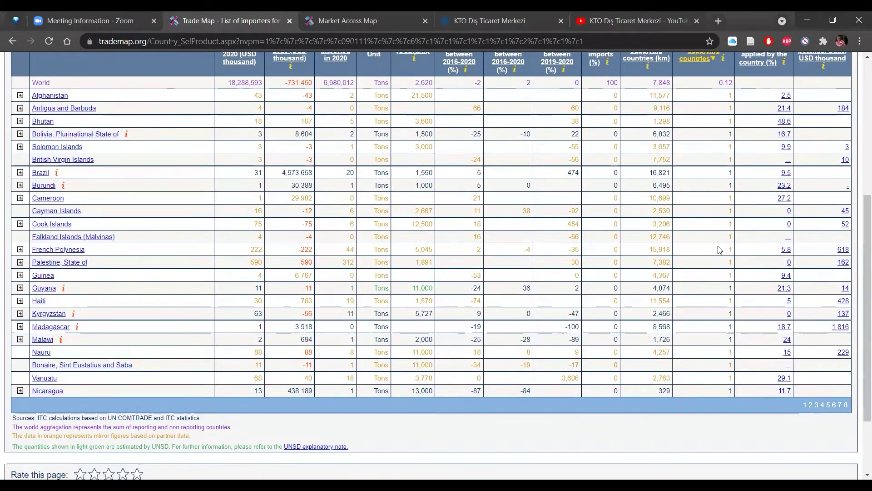
drag(185, 133, 164, 313)
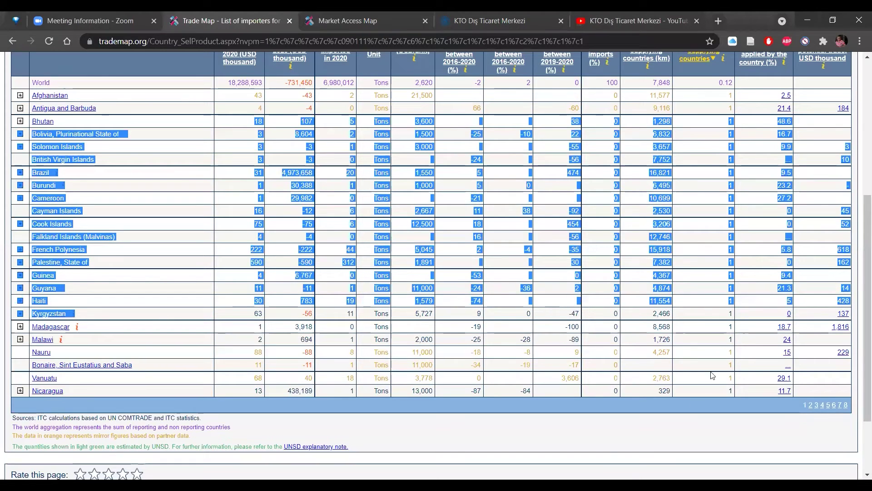
scroll(699, 331, down, 1)
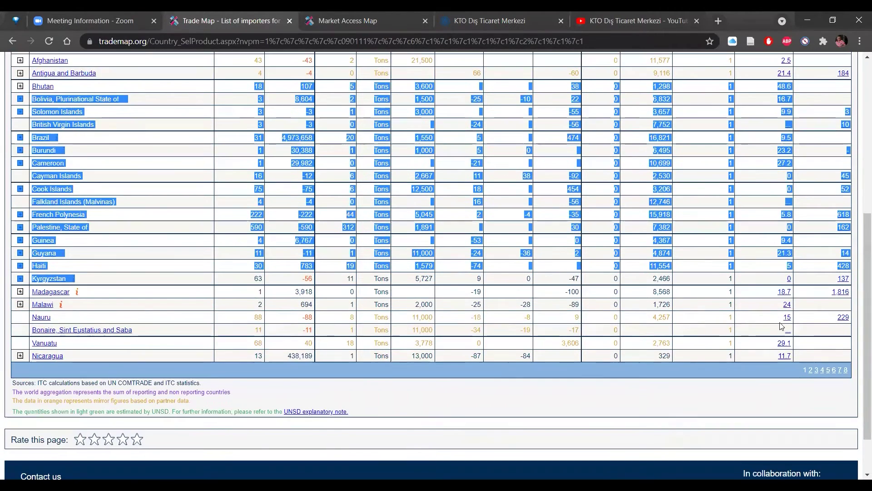
- Open the second page of the sorted importers list and review its supplier concentration values
click(812, 375)
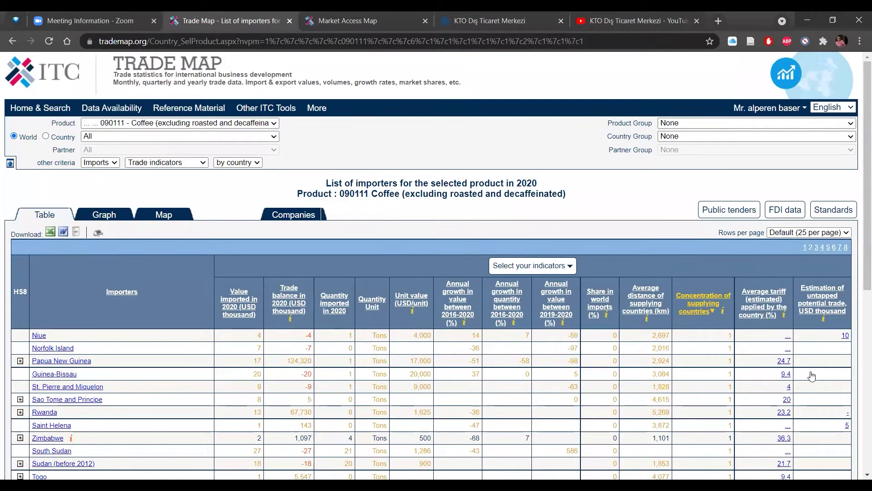
scroll(812, 375, down, 2)
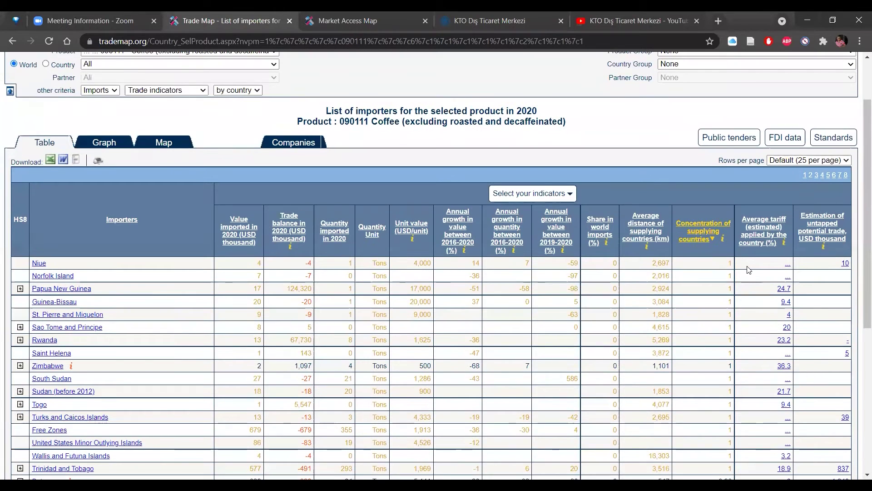
scroll(755, 282, down, 1)
scroll(749, 270, down, 1)
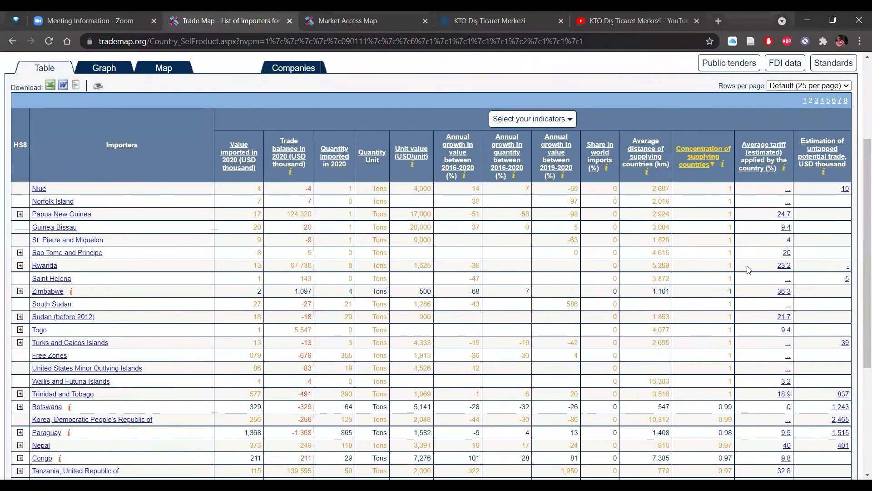
scroll(750, 272, down, 2)
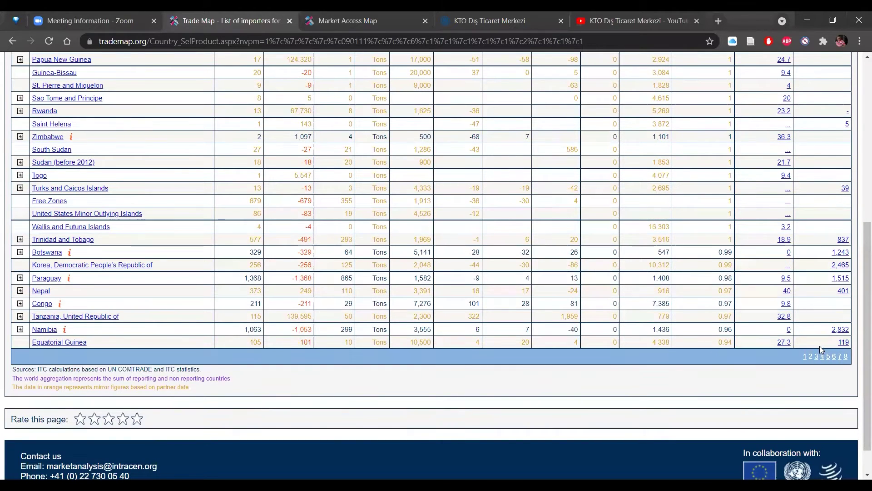
- Jump to the fifth page of the sorted importers list and look through the countries on it
click(827, 356)
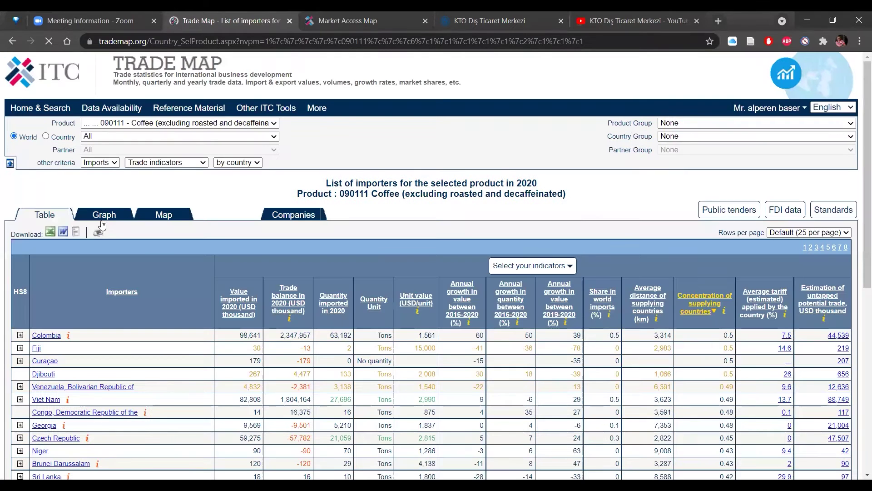
drag(30, 237, 51, 241)
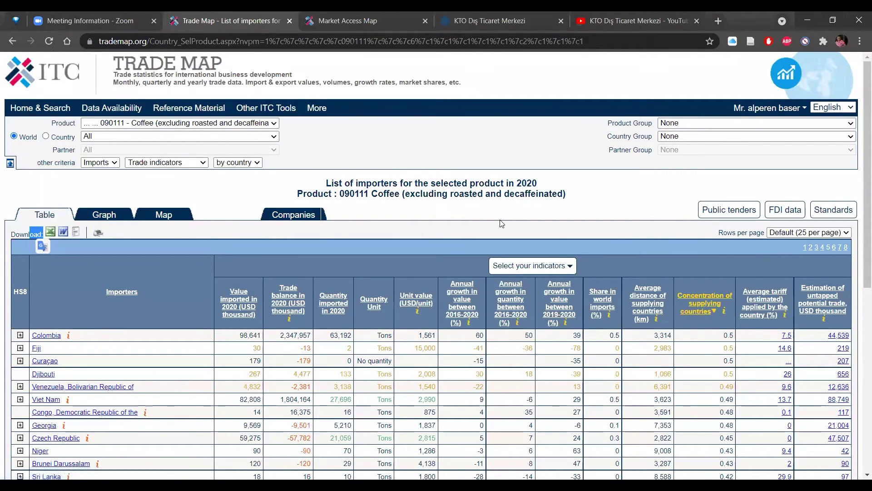
scroll(506, 229, down, 3)
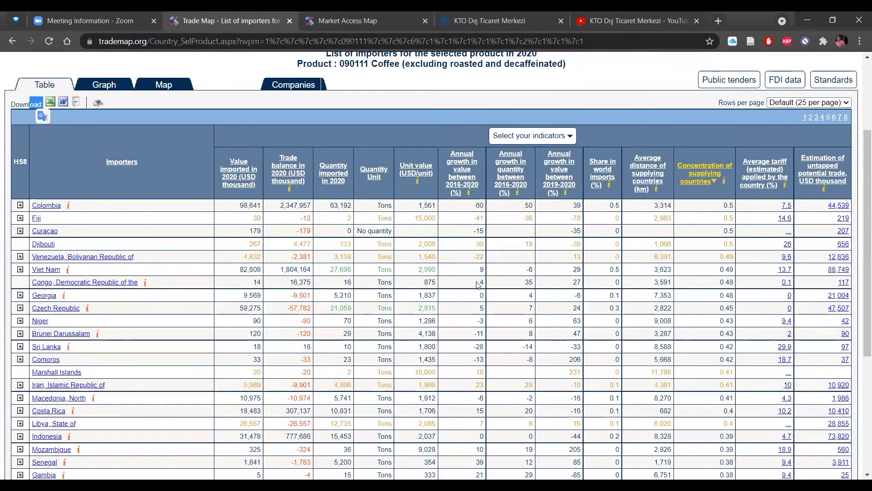
scroll(621, 287, down, 1)
scroll(830, 315, down, 4)
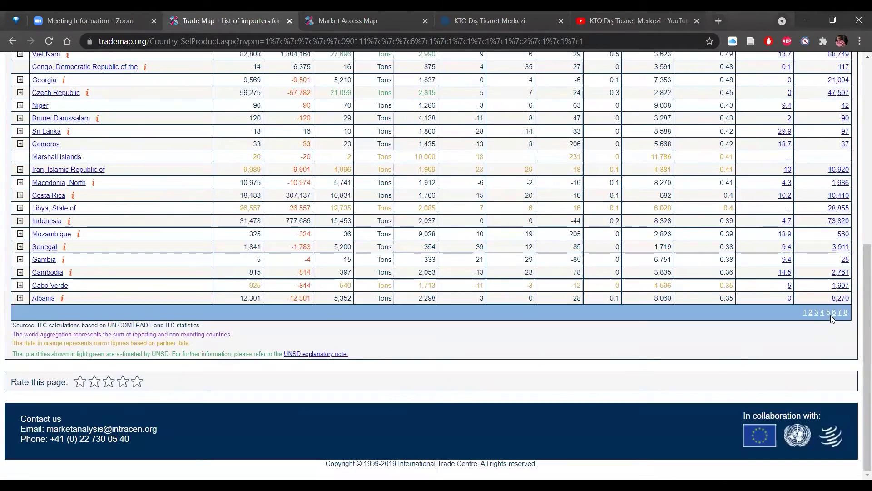
- Examine Georgia's trade balance, 2016-2020 quantity growth and average supplier distance, and look through the other importers on the page
scroll(821, 315, up, 4)
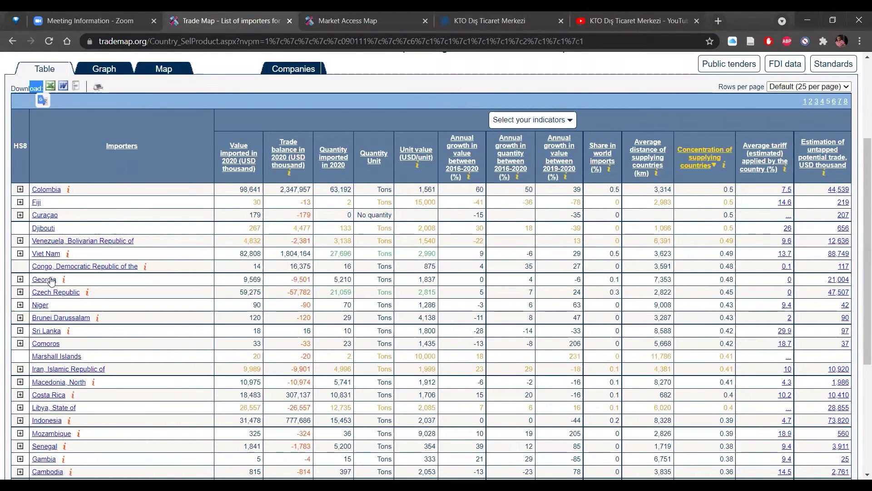
drag(290, 279, 310, 279)
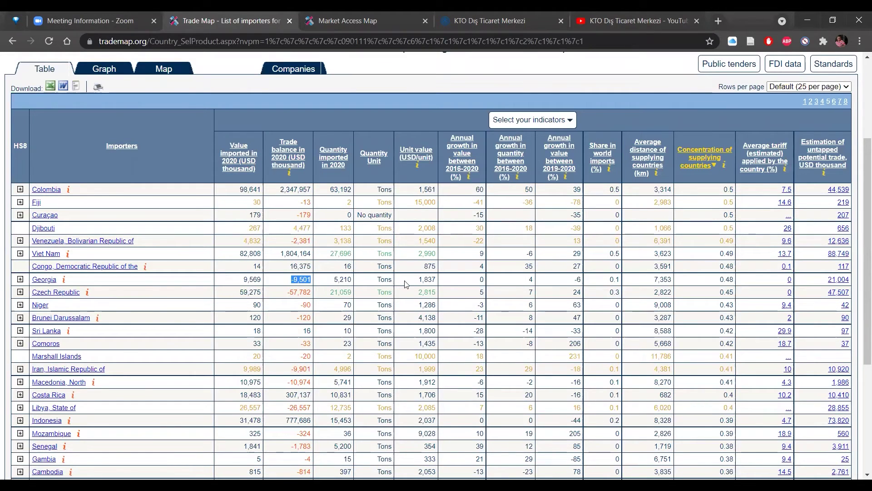
double_click(530, 279)
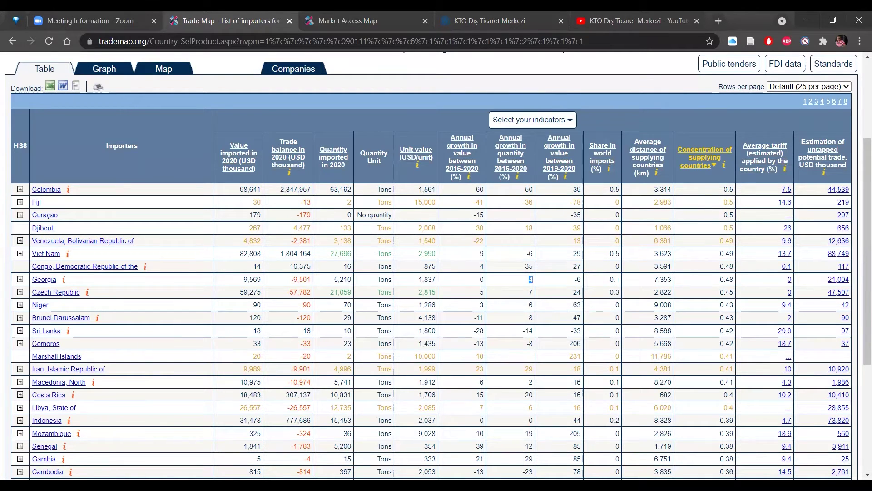
double_click(664, 279)
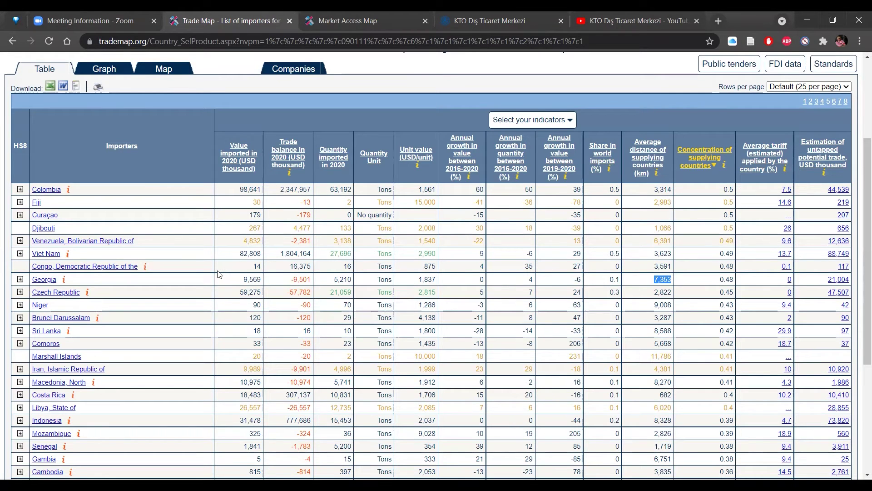
scroll(218, 274, down, 1)
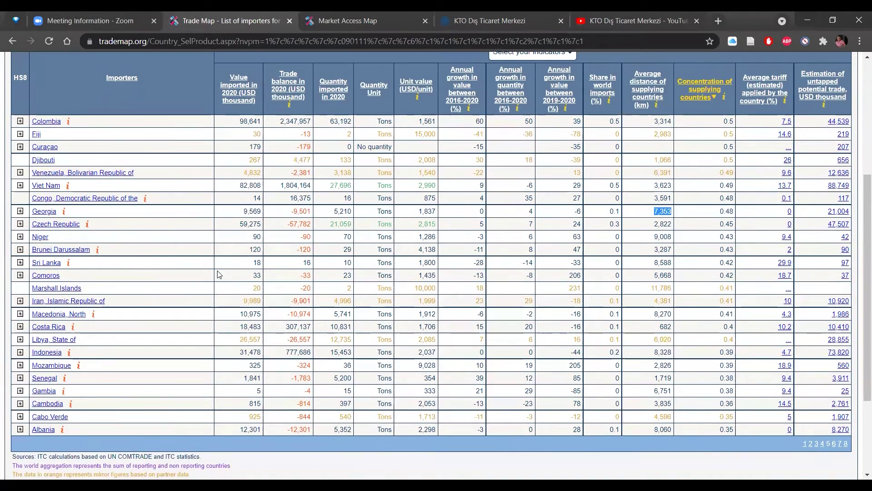
scroll(217, 274, down, 2)
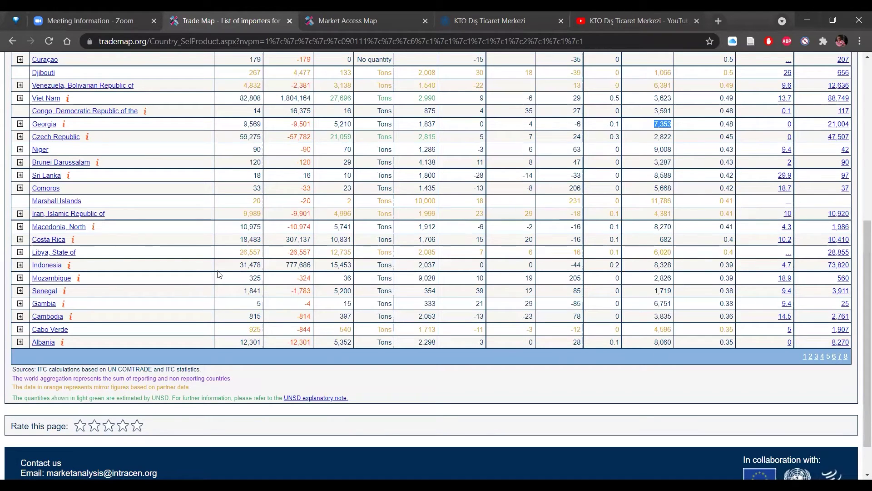
scroll(219, 274, up, 1)
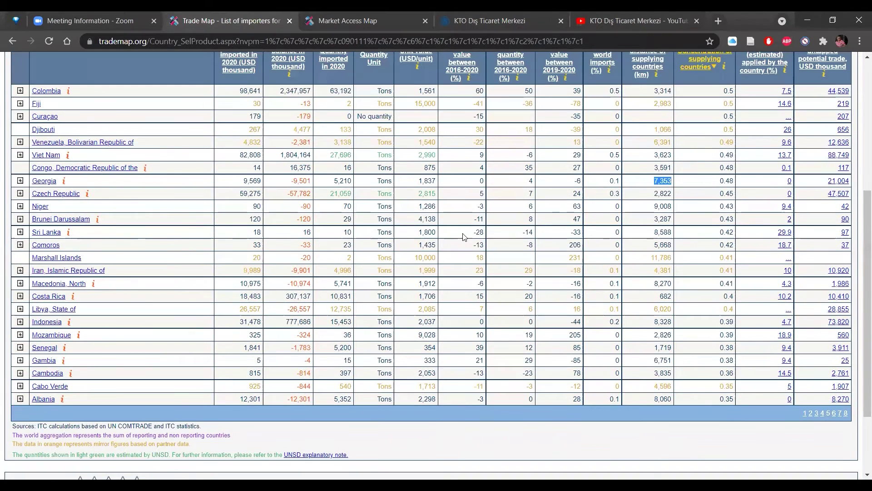
scroll(464, 237, up, 1)
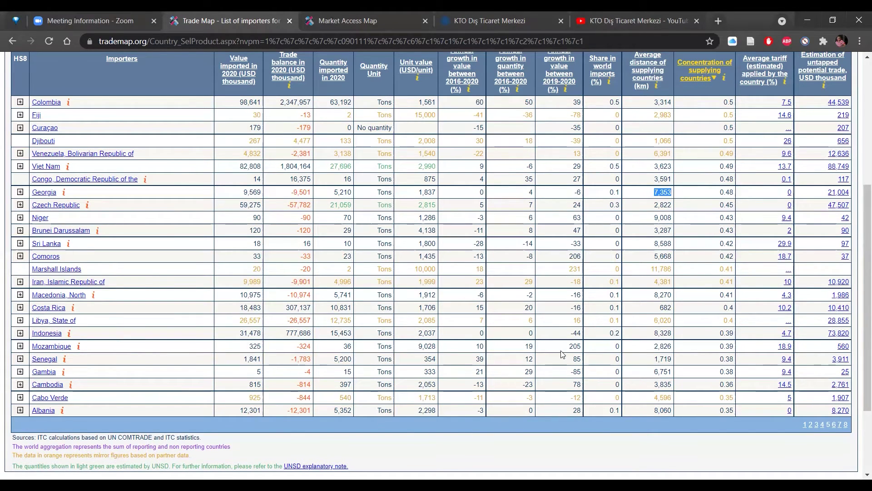
scroll(563, 355, up, 1)
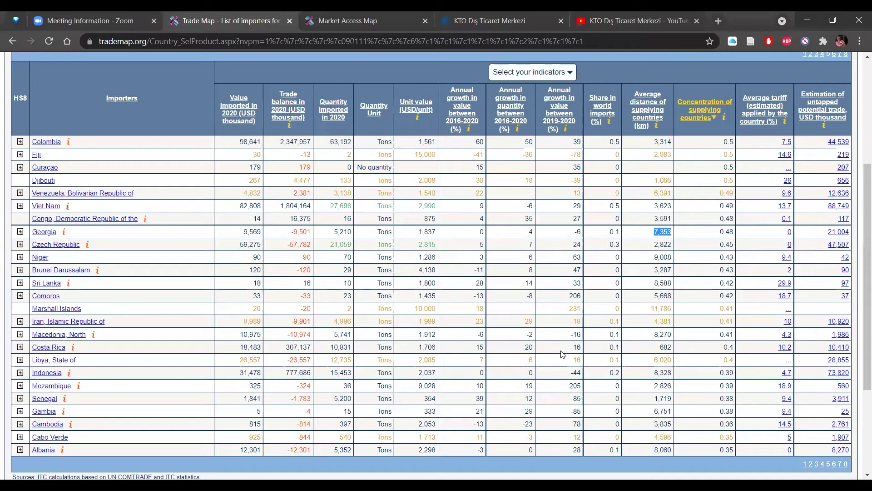
scroll(508, 305, up, 1)
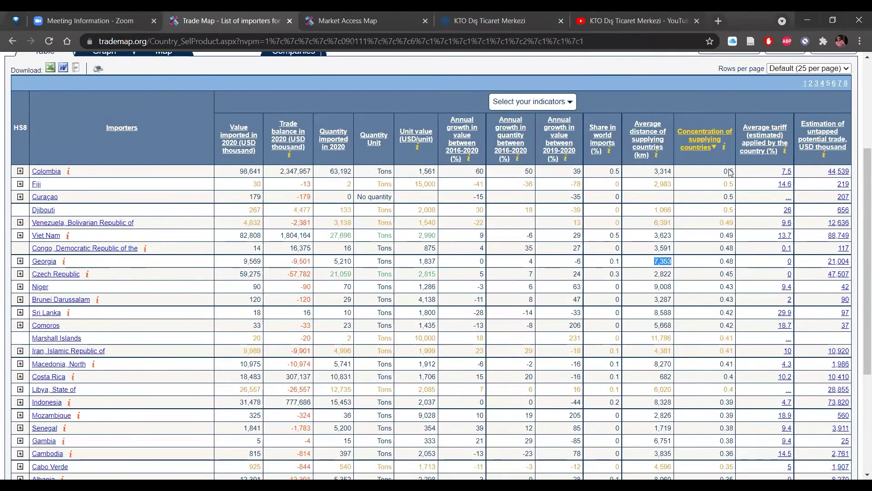
- Sort the coffee importers by value imported in 2020 and show 200 rows per page
scroll(796, 165, up, 2)
click(811, 170)
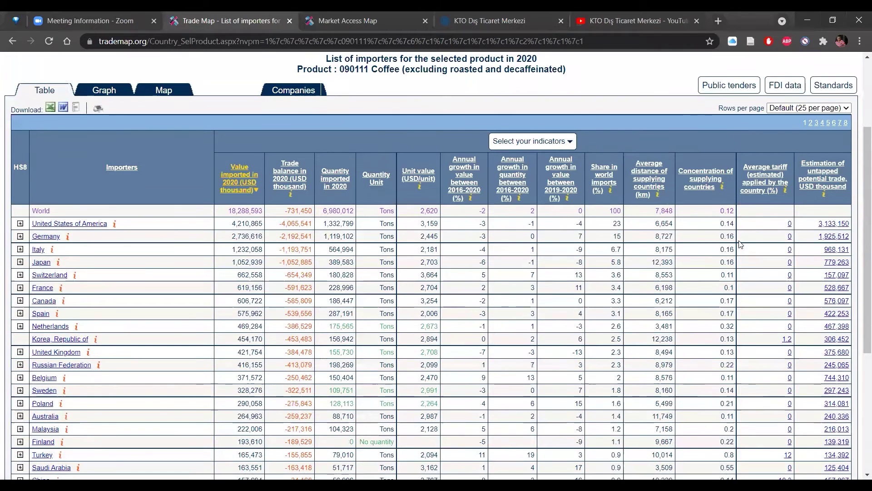
click(826, 111)
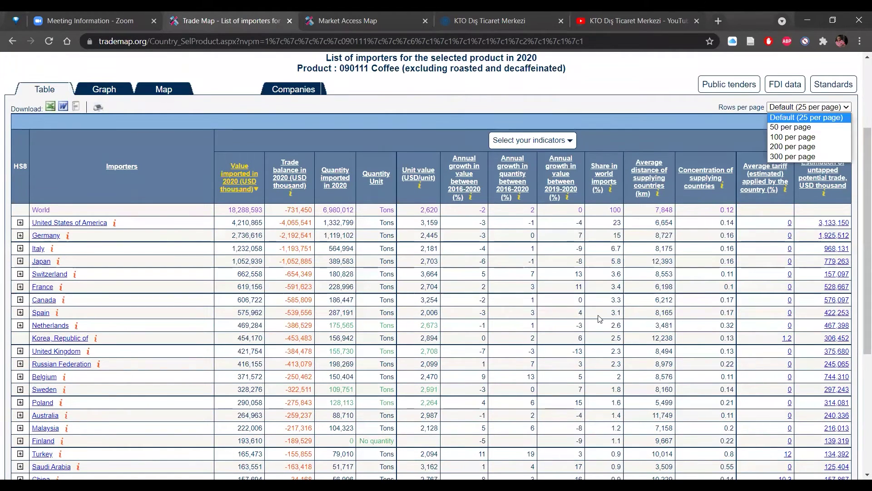
click(804, 146)
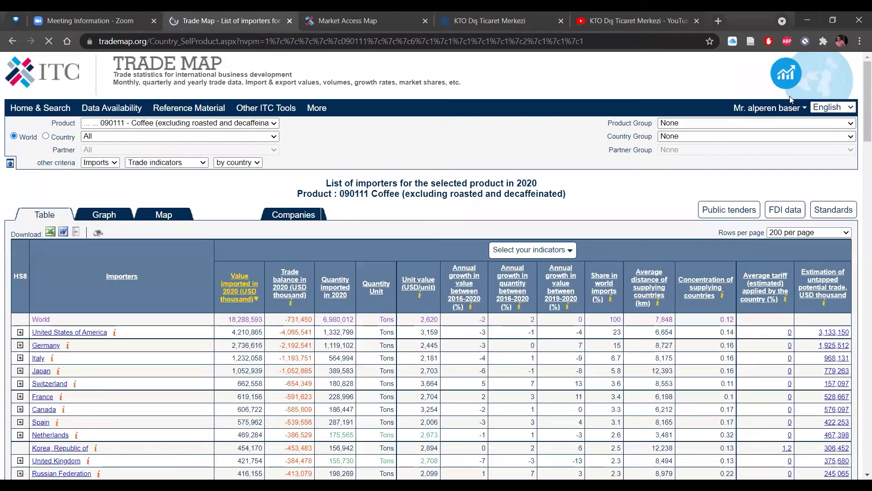
- Open Switzerland's list of supplying markets for coffee and review the suppliers' shares in its imports
scroll(411, 308, down, 3)
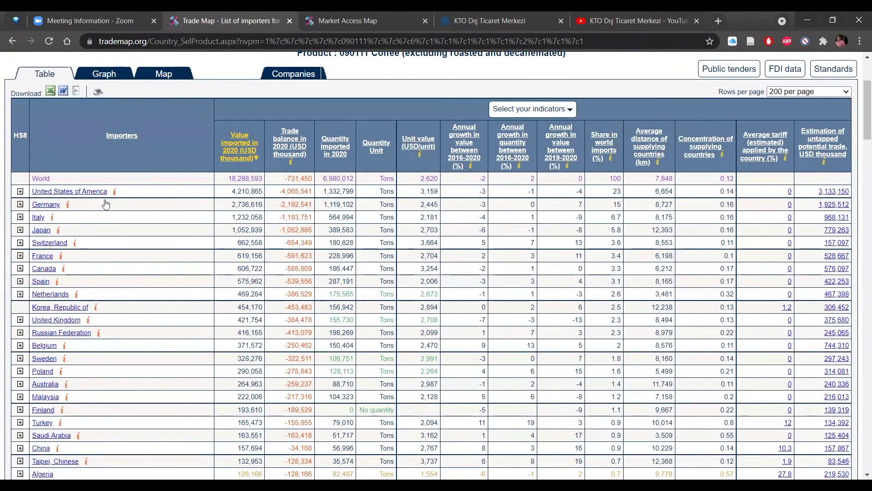
click(53, 246)
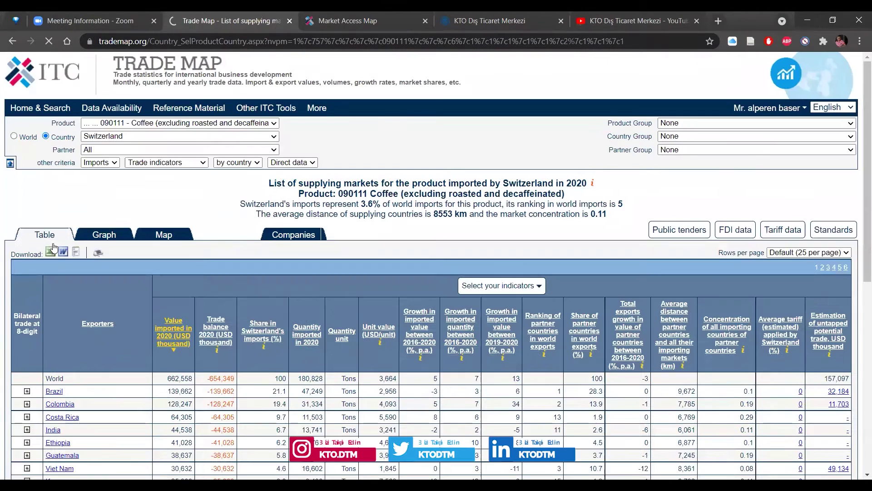
scroll(281, 276, down, 4)
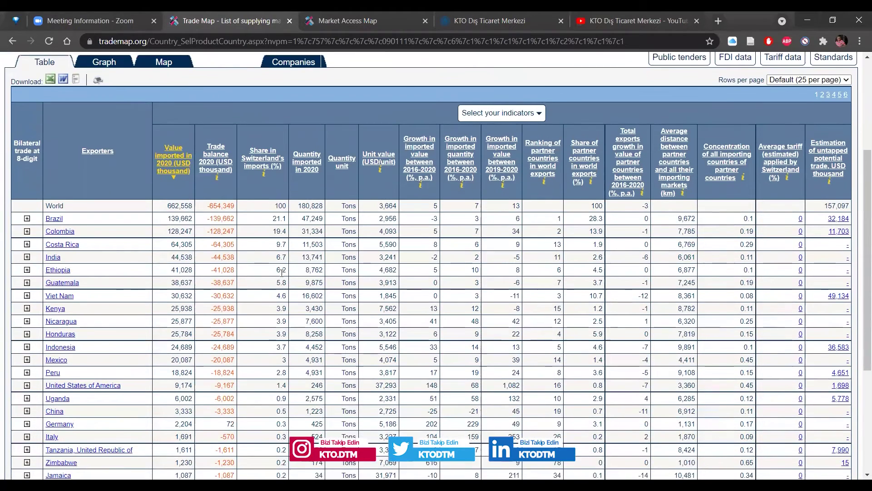
scroll(350, 399, down, 1)
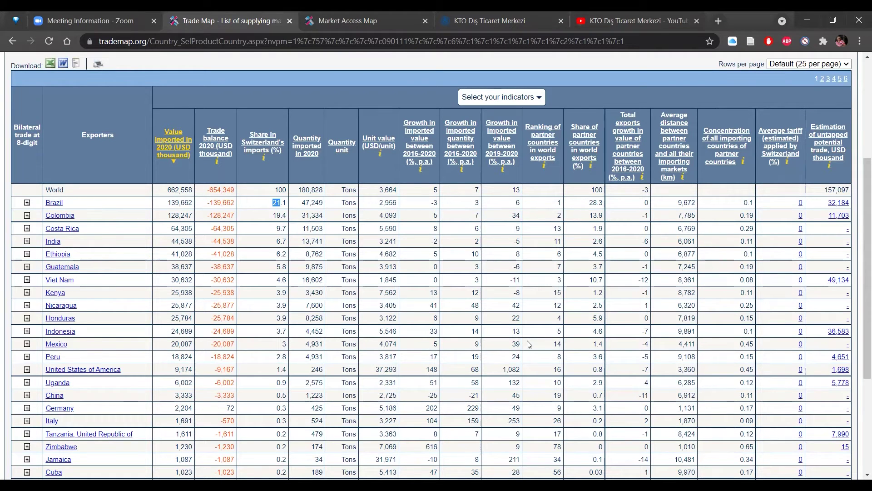
scroll(206, 209, up, 4)
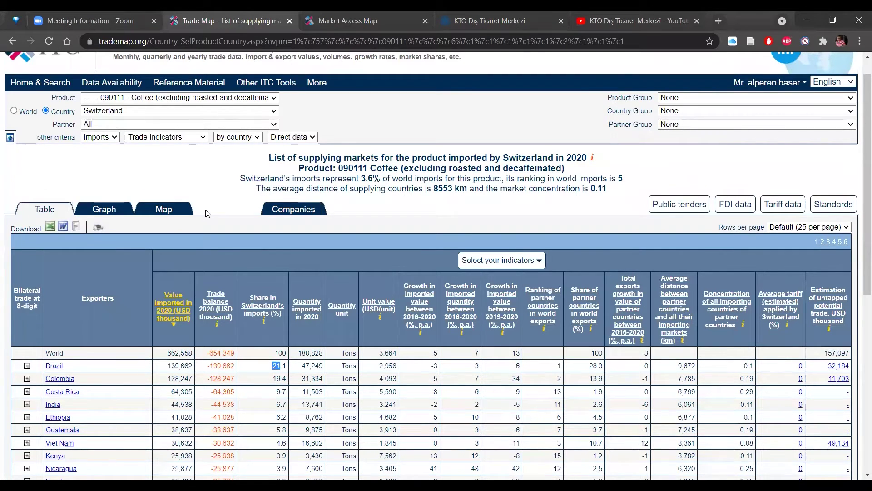
scroll(207, 214, up, 1)
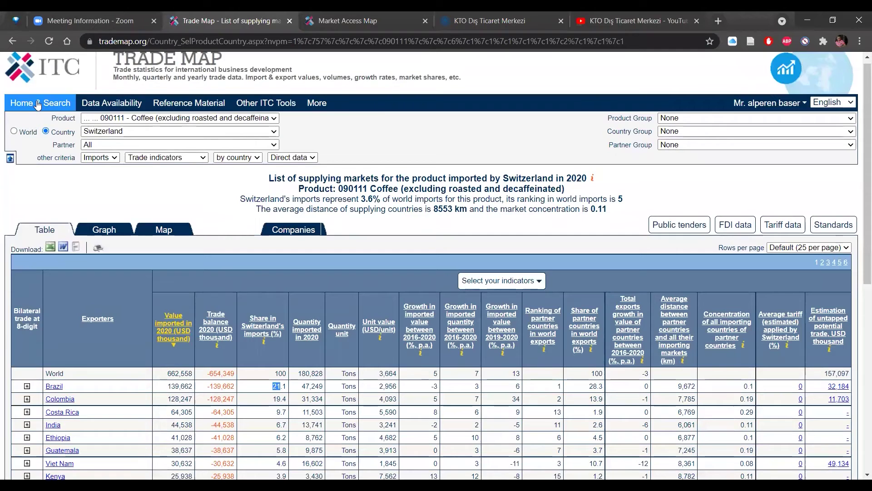
- Return to the home search page and clear the Switzerland country selection, keeping product 090111
click(38, 104)
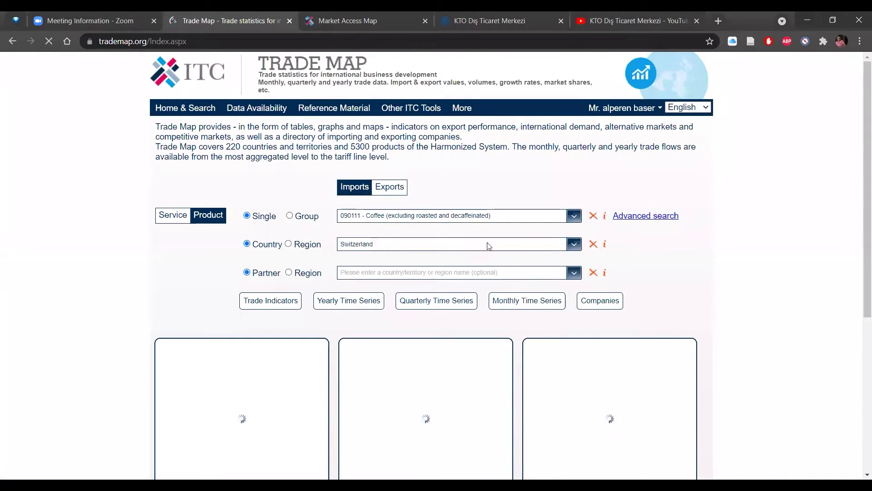
click(592, 244)
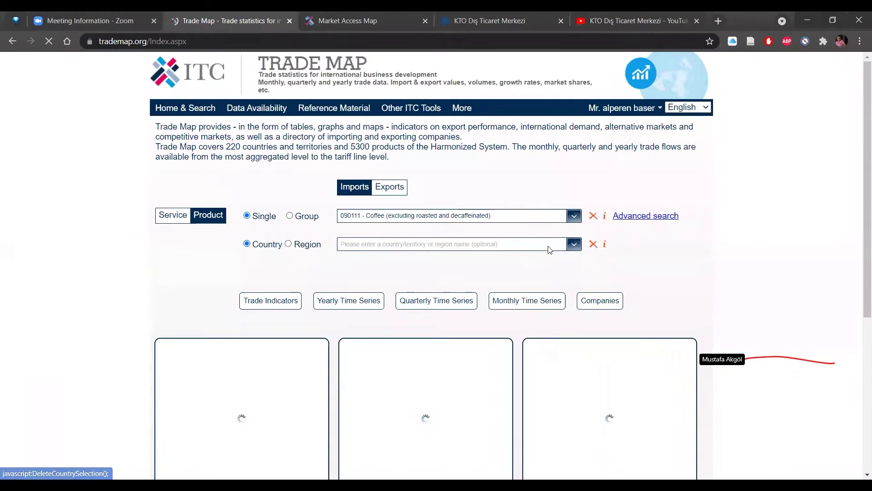
click(420, 313)
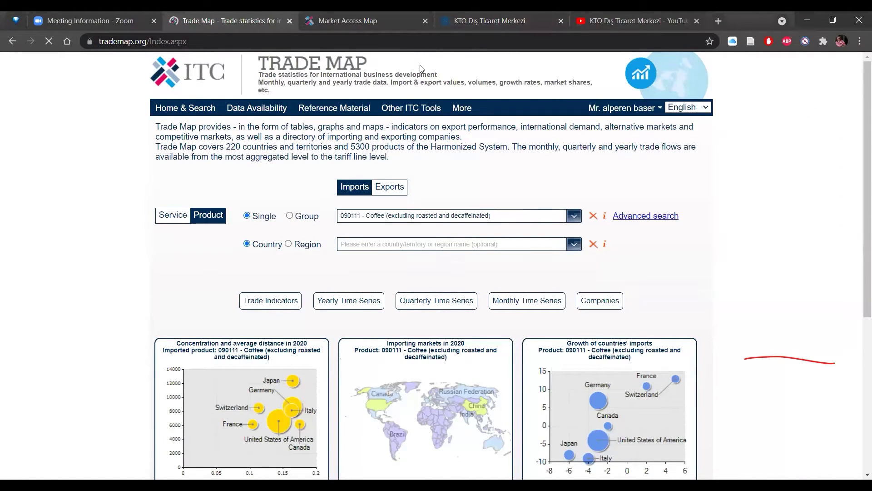
key(ctrl+2)
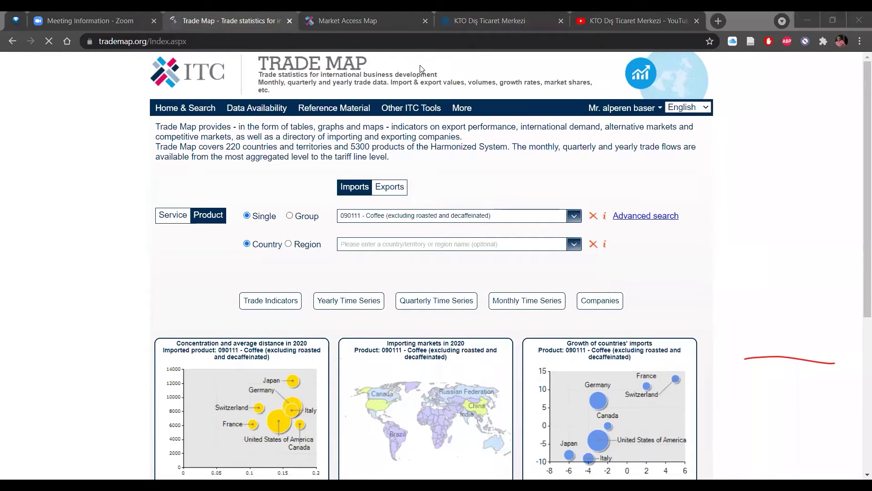
- Open the yearly time series of 090111 coffee importers and review their import values by year
click(366, 301)
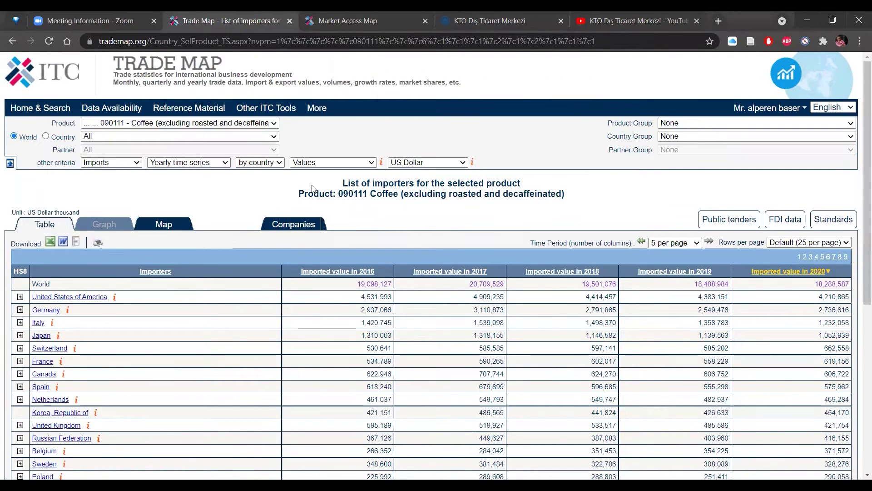
scroll(313, 190, down, 1)
scroll(466, 198, down, 1)
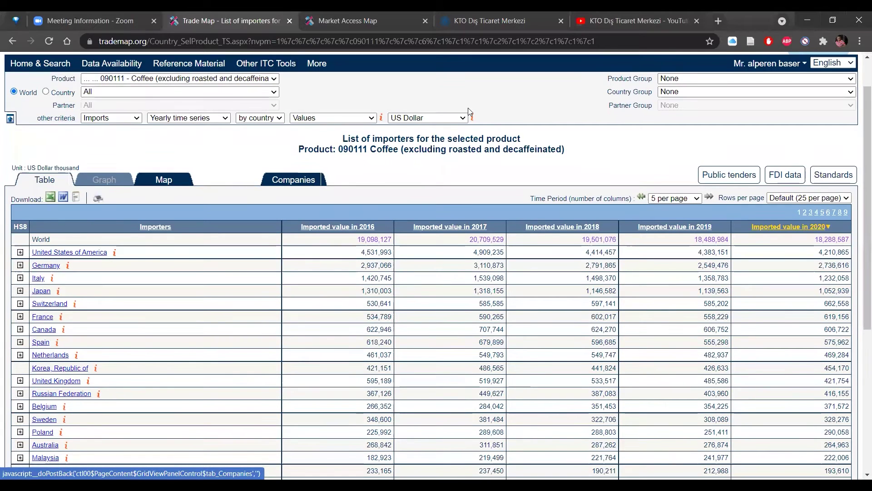
scroll(466, 197, down, 1)
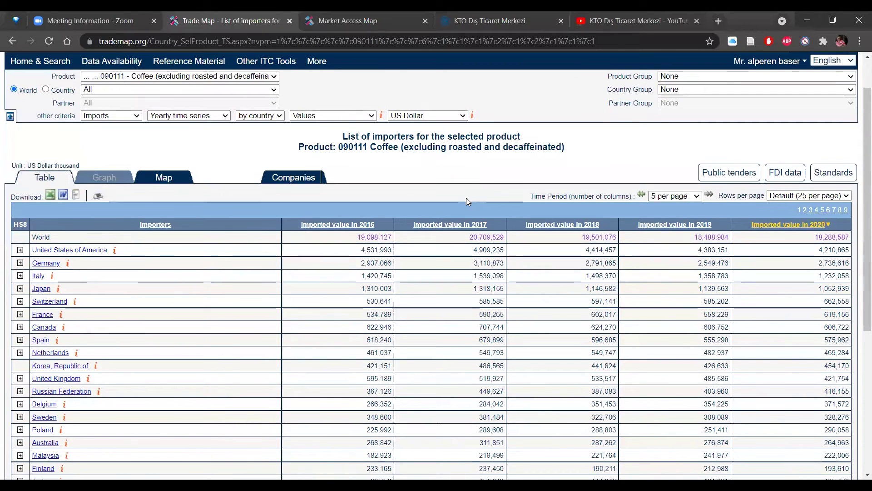
scroll(466, 197, down, 1)
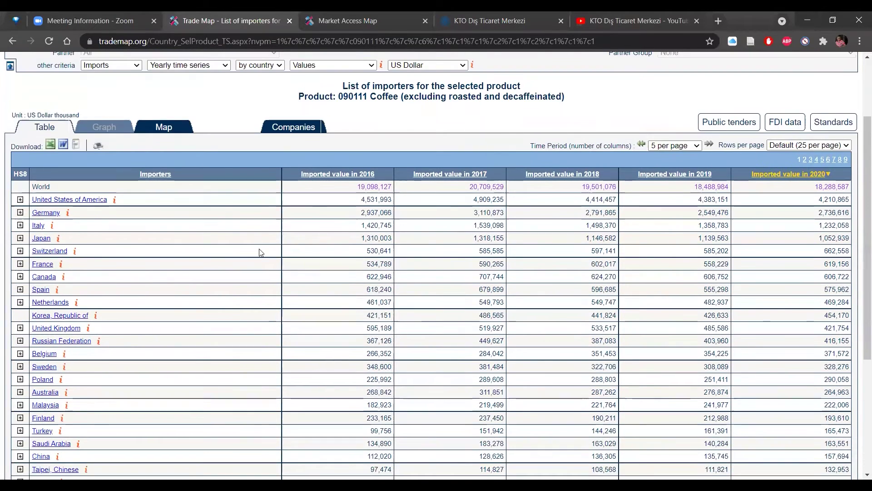
scroll(121, 119, up, 2)
scroll(228, 230, down, 1)
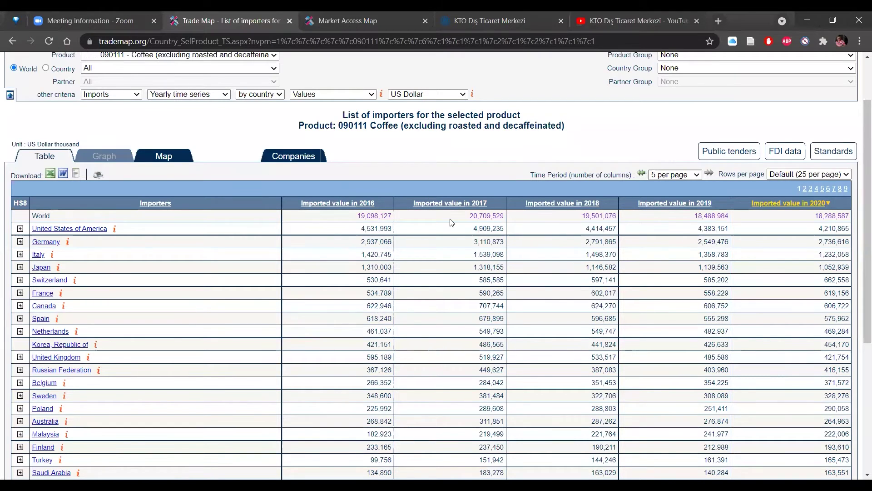
- Show 20 time periods per page and review the importers' yearly values from 2001 to 2020
click(684, 175)
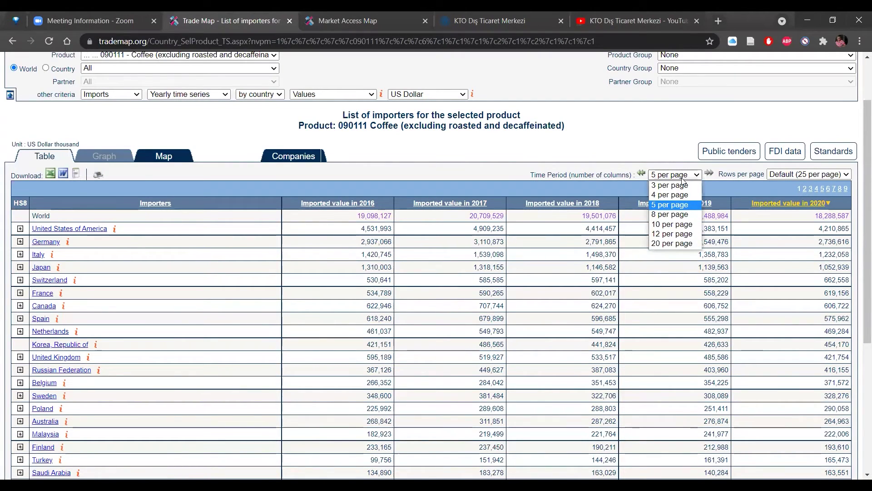
click(675, 243)
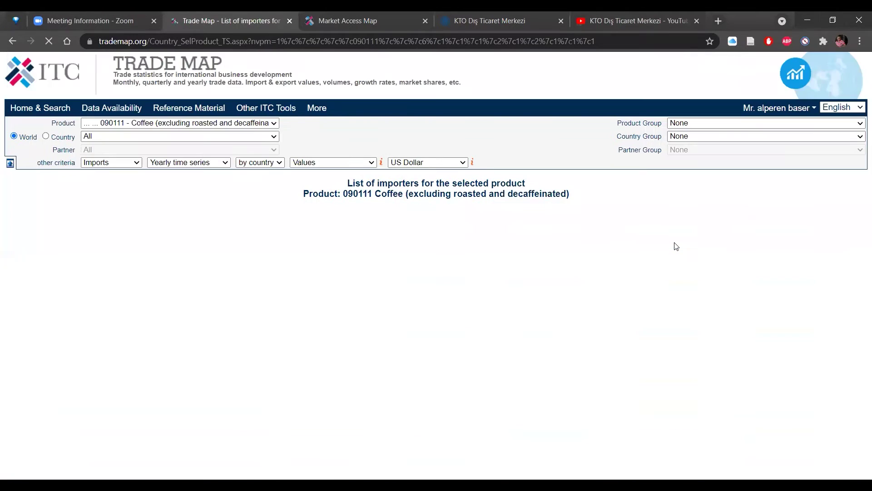
scroll(674, 242, down, 2)
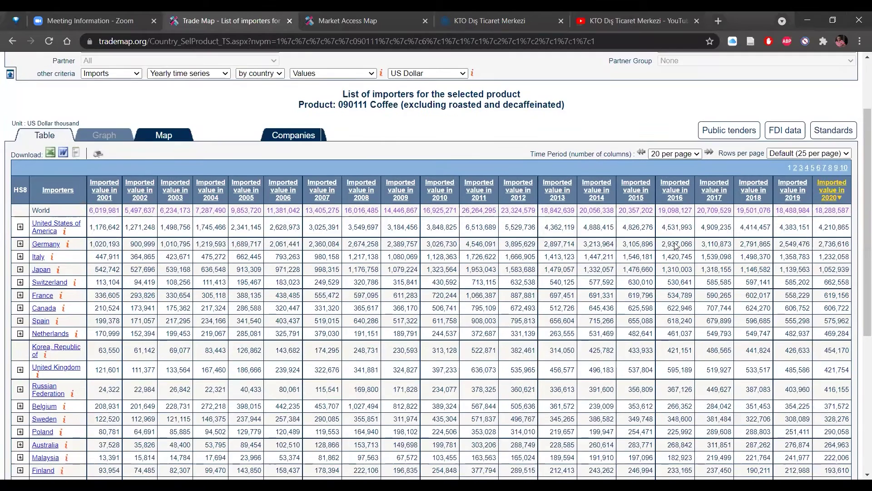
scroll(676, 246, down, 2)
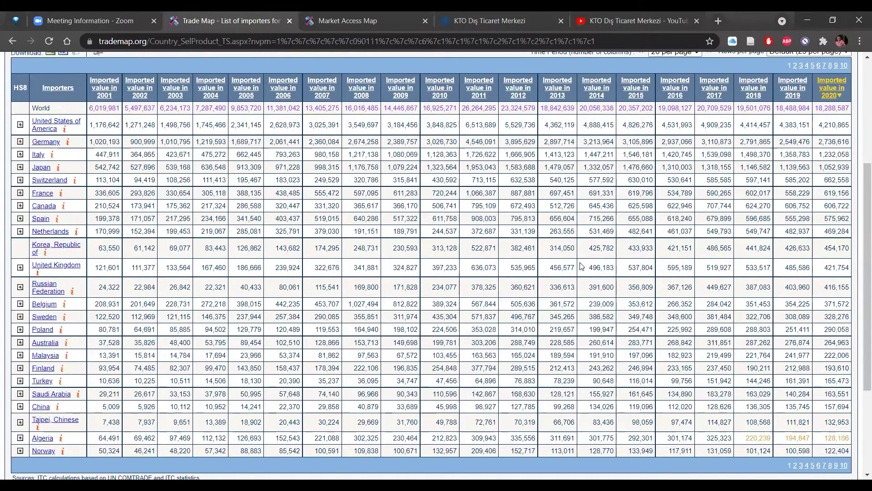
- Set the time period back to 5 columns per page
scroll(799, 236, up, 5)
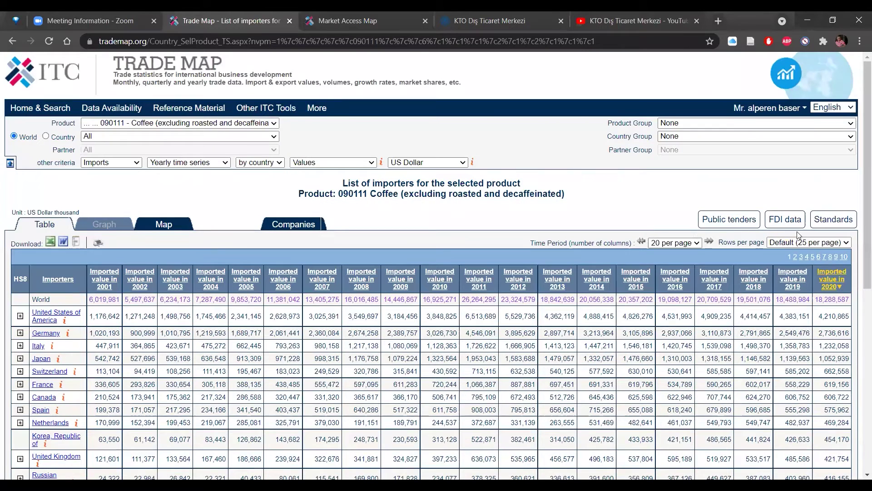
click(690, 243)
click(676, 273)
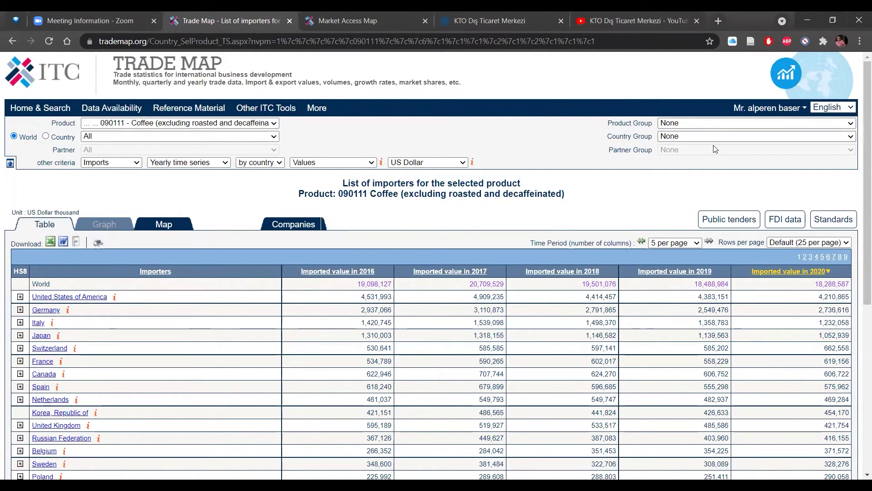
- Set the country to Colombia and switch to exports to list the importing markets for its 090111 coffee
click(231, 136)
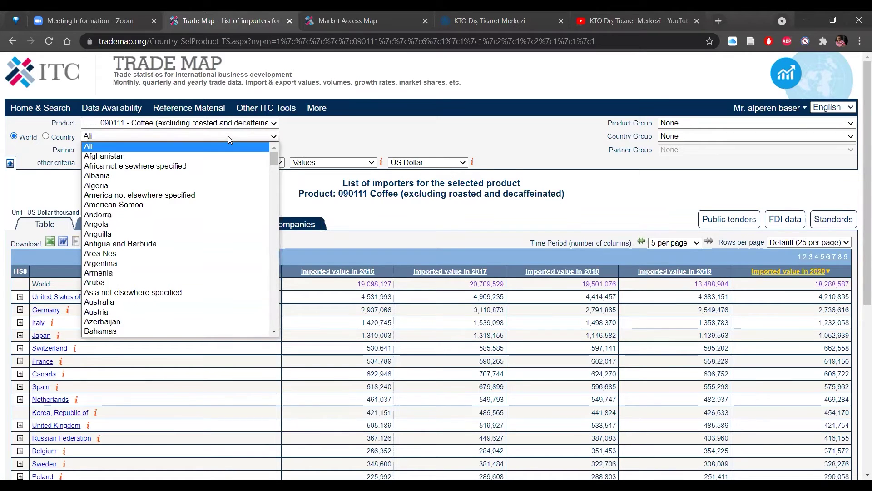
text(col)
key(Return)
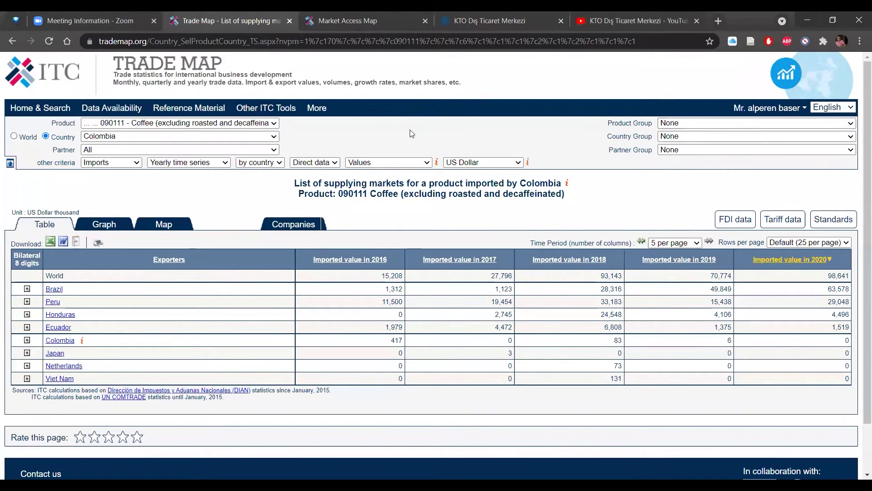
click(101, 163)
click(105, 178)
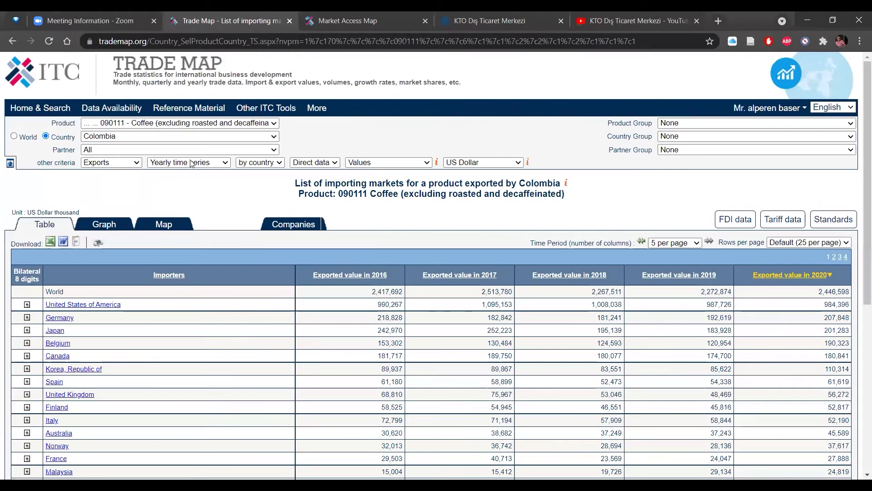
scroll(216, 386, down, 1)
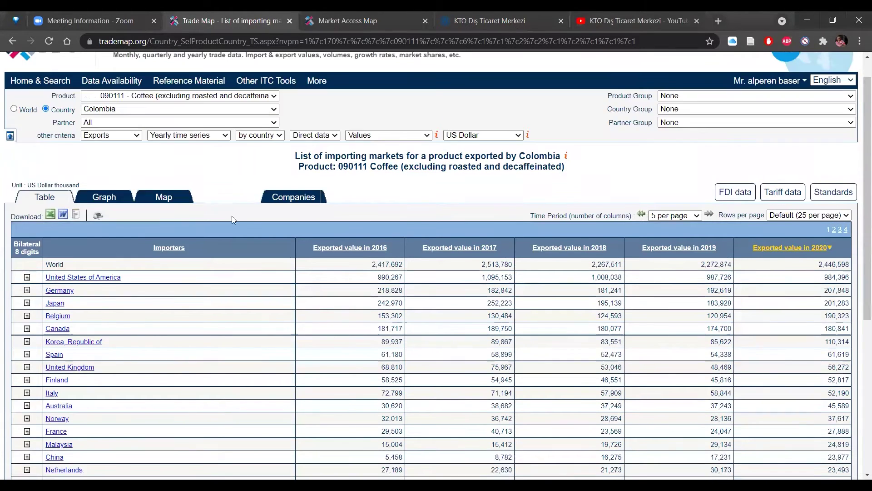
scroll(485, 186, up, 1)
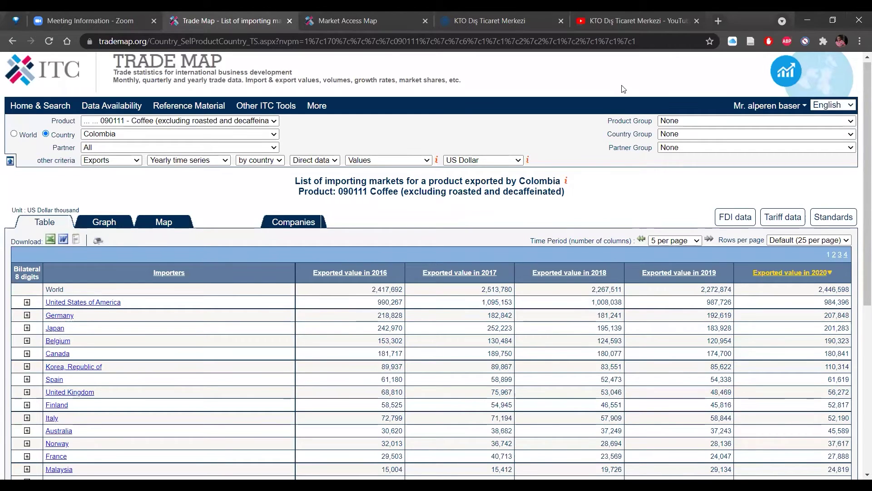
- Limit Colombia's importing markets to the Middle East partner group and review the yearly exported values
click(722, 148)
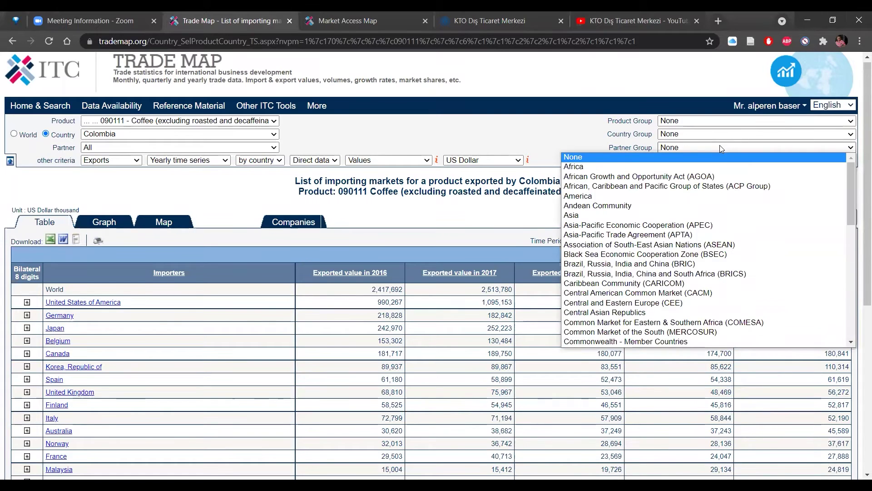
click(636, 150)
drag(626, 148, 608, 148)
triple_click(652, 151)
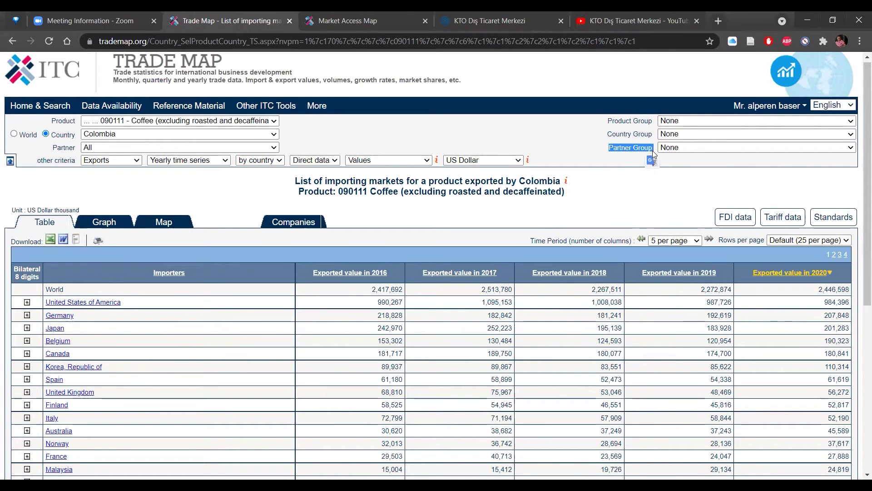
click(682, 147)
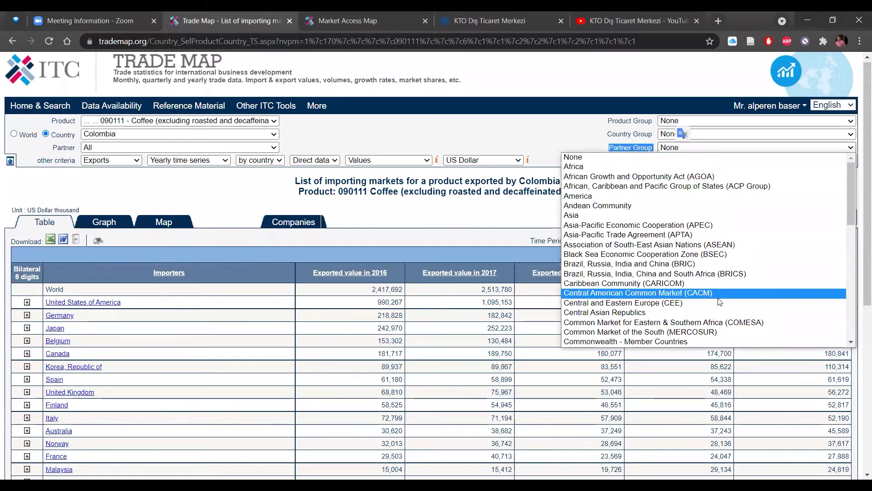
scroll(716, 255, down, 2)
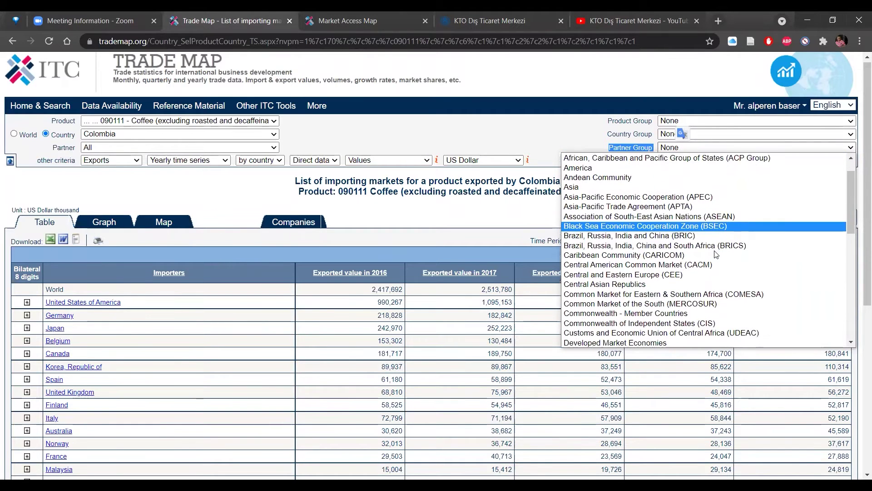
scroll(716, 254, down, 4)
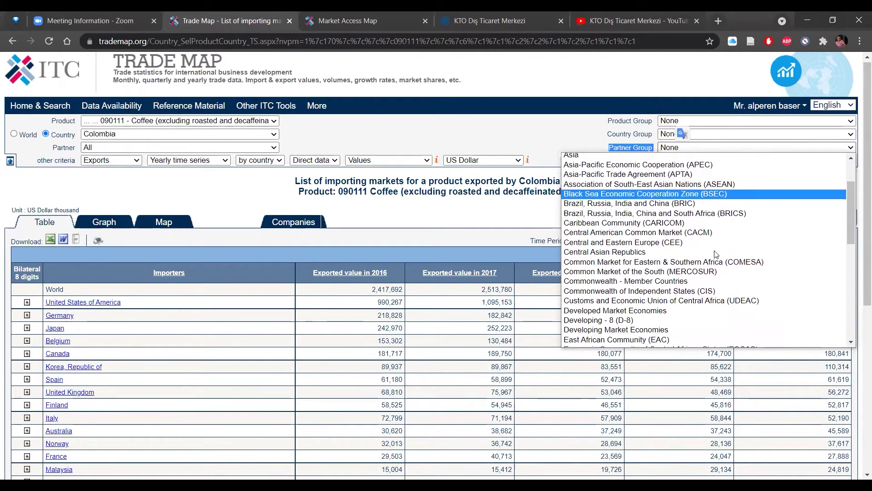
scroll(717, 254, down, 3)
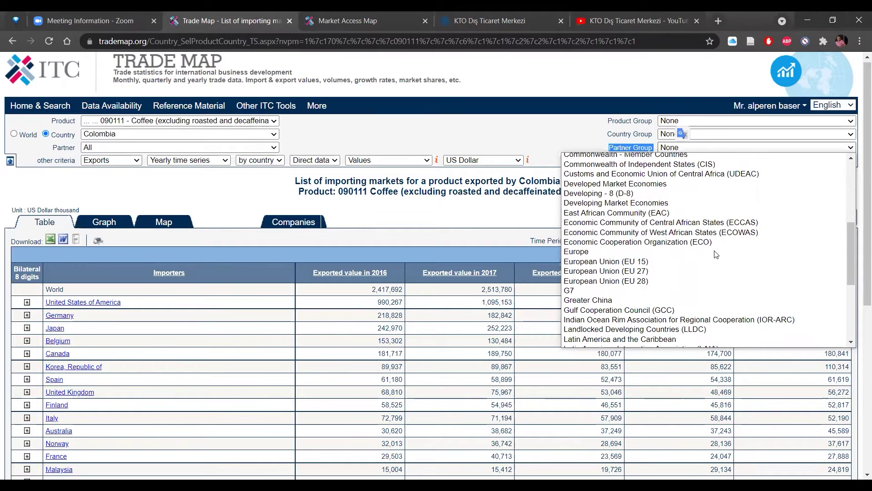
scroll(704, 236, down, 3)
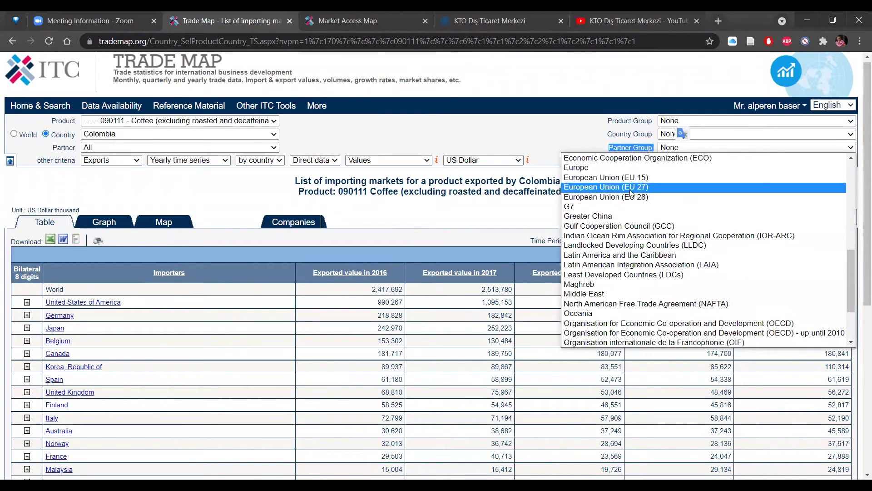
scroll(681, 245, down, 3)
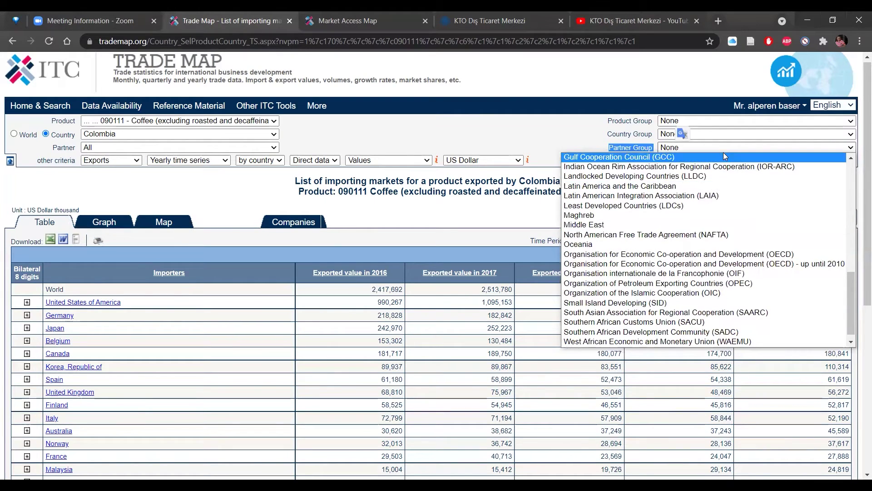
scroll(699, 240, down, 1)
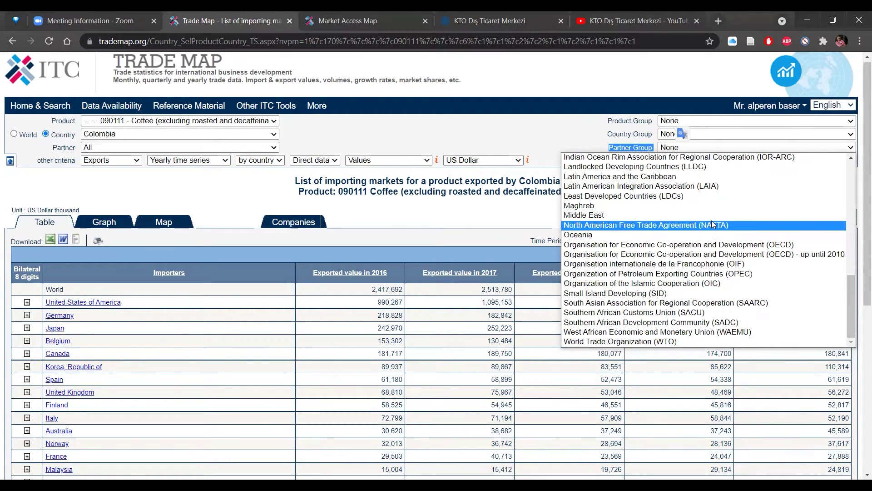
scroll(712, 220, up, 1)
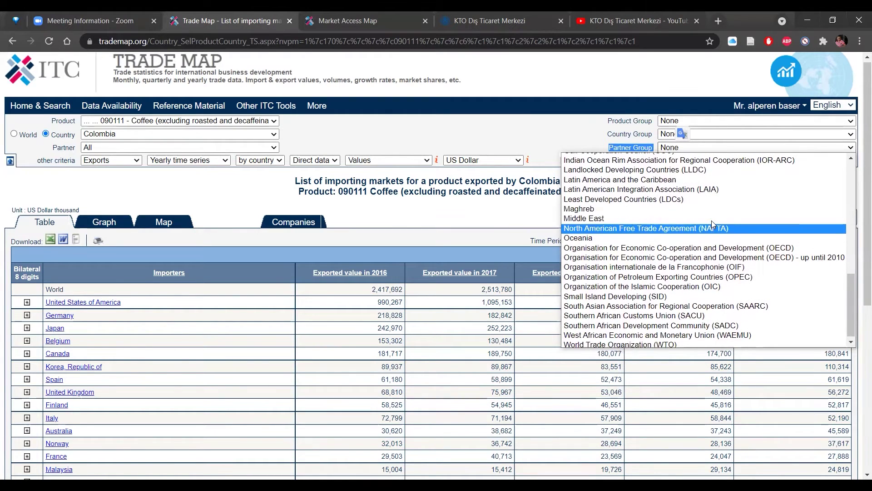
click(667, 220)
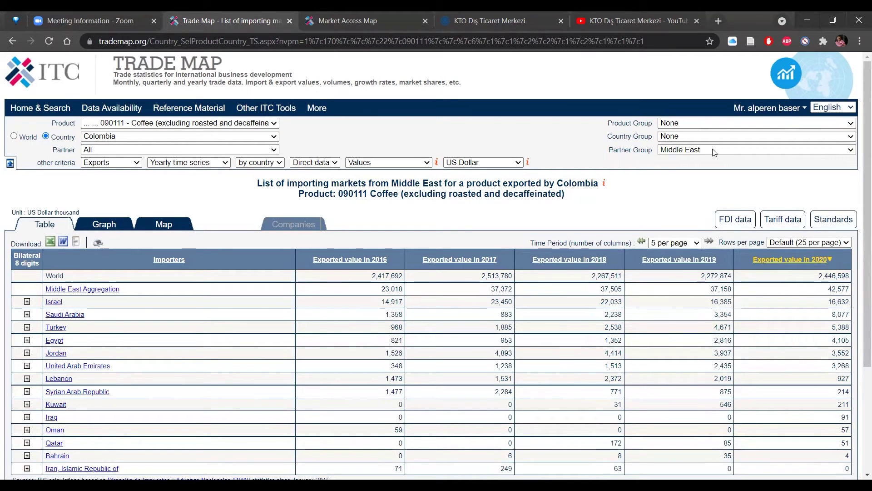
scroll(683, 183, down, 1)
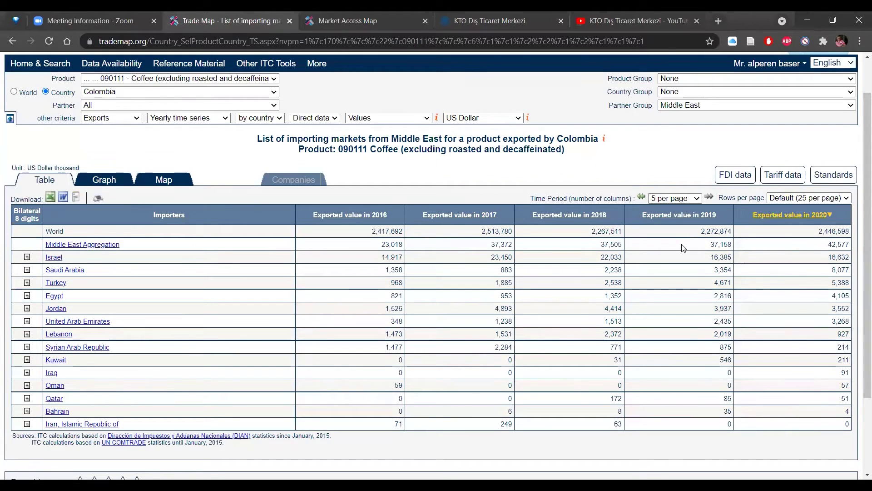
drag(845, 258, 827, 257)
- Show the trade indicators for Colombia's coffee exports to the Middle East and review each importer's figures
click(217, 120)
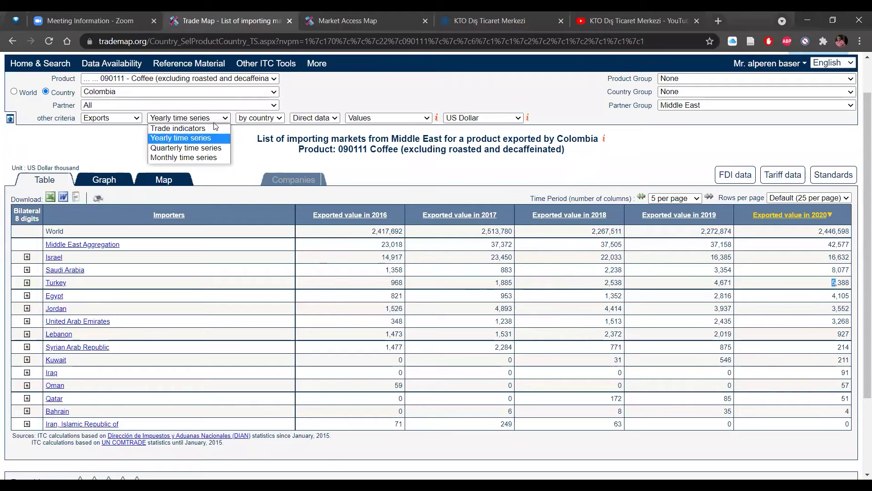
click(218, 129)
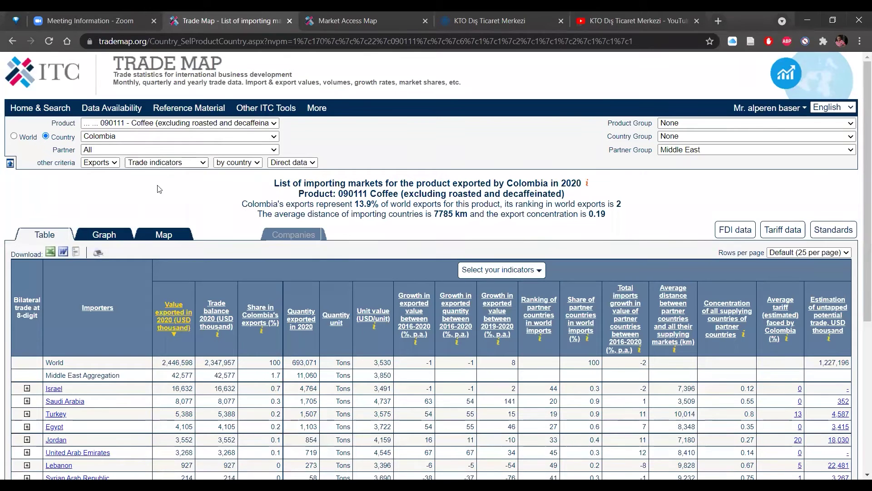
scroll(167, 205, down, 1)
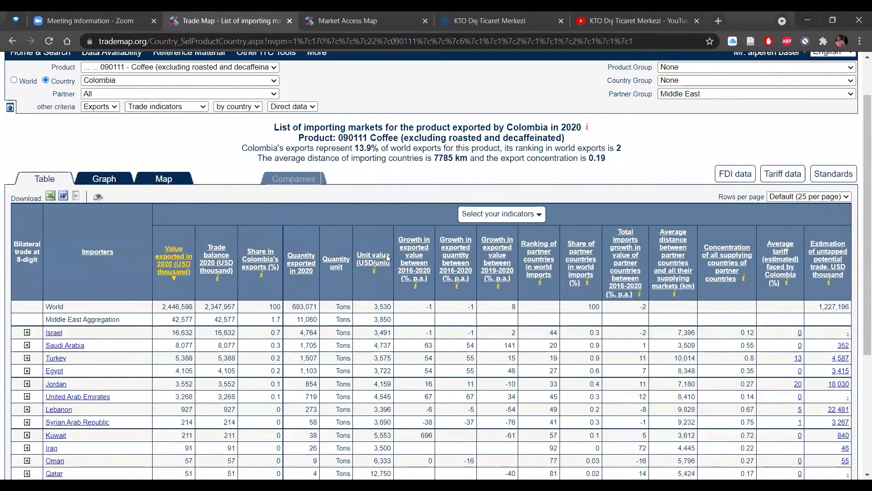
scroll(388, 266, down, 2)
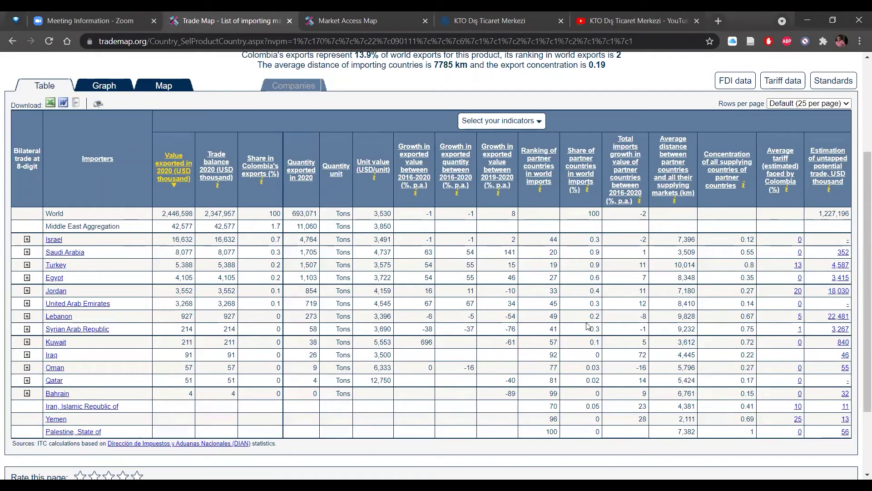
mouse_move(589, 326)
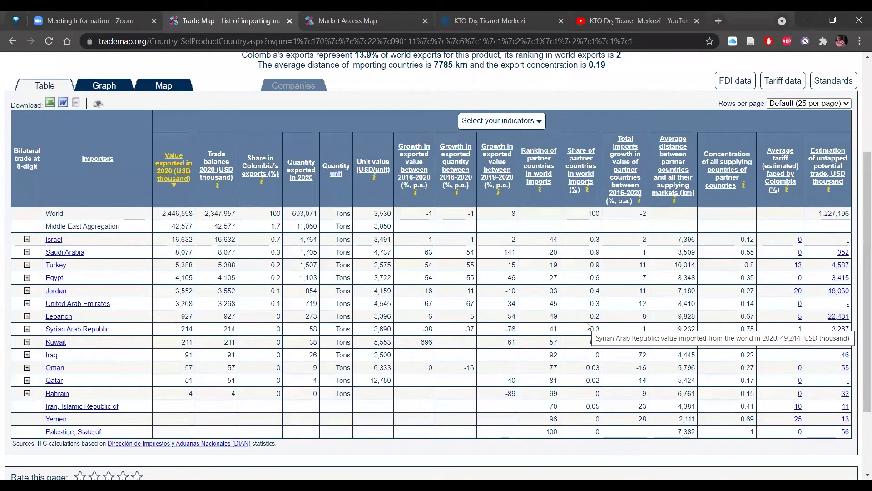
scroll(761, 108, up, 3)
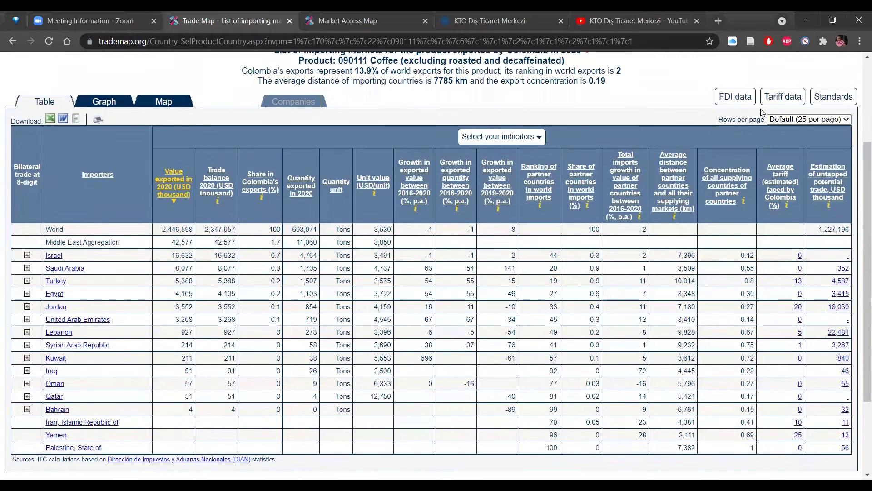
- Switch the Middle East importers' data back to the yearly time series
click(760, 109)
scroll(680, 209, down, 1)
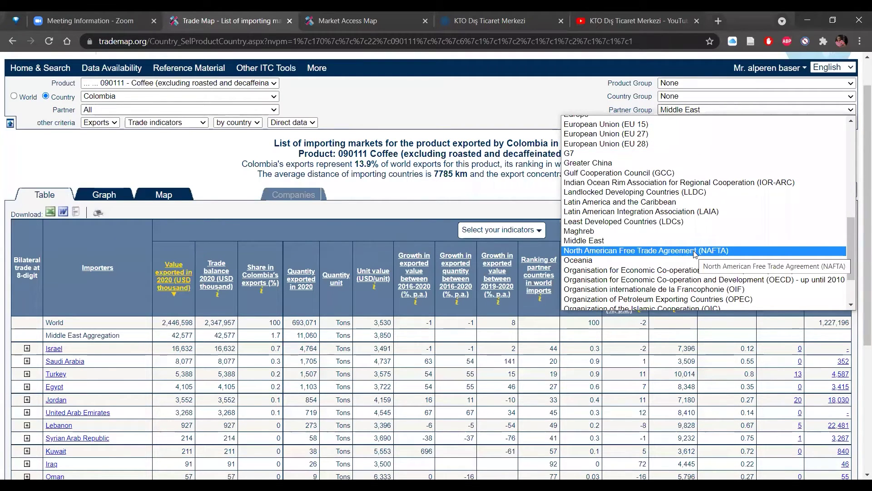
click(362, 141)
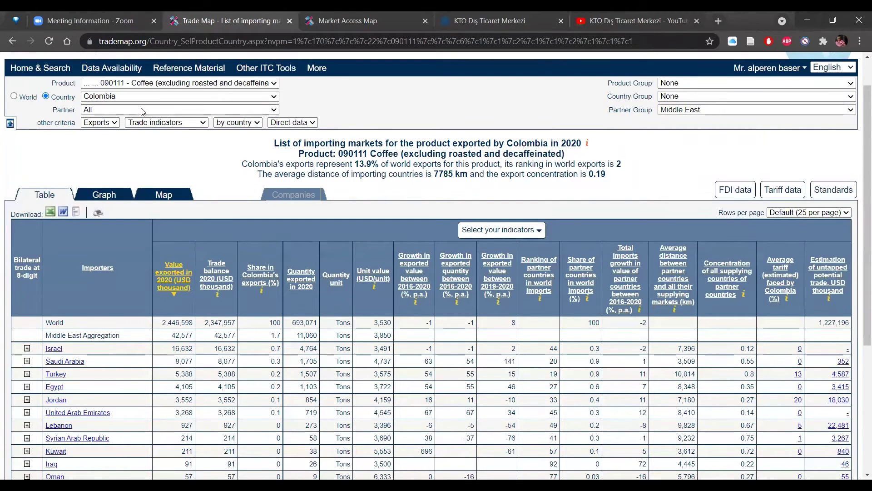
click(156, 123)
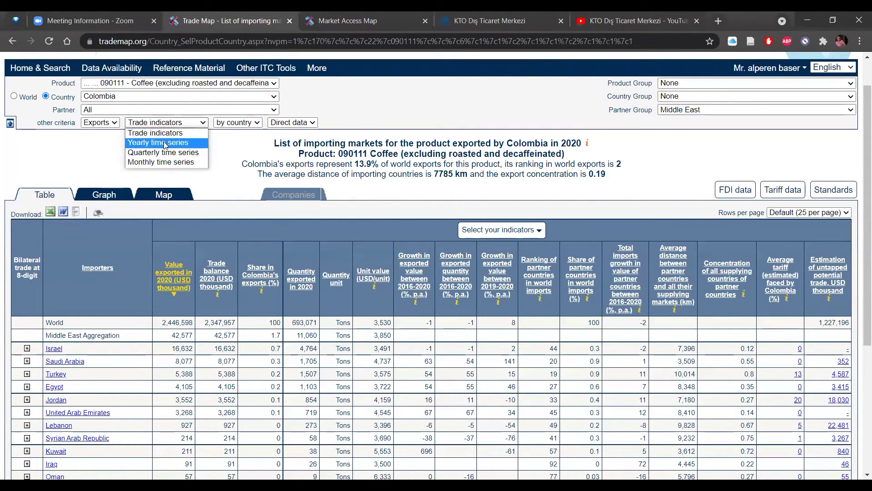
click(159, 142)
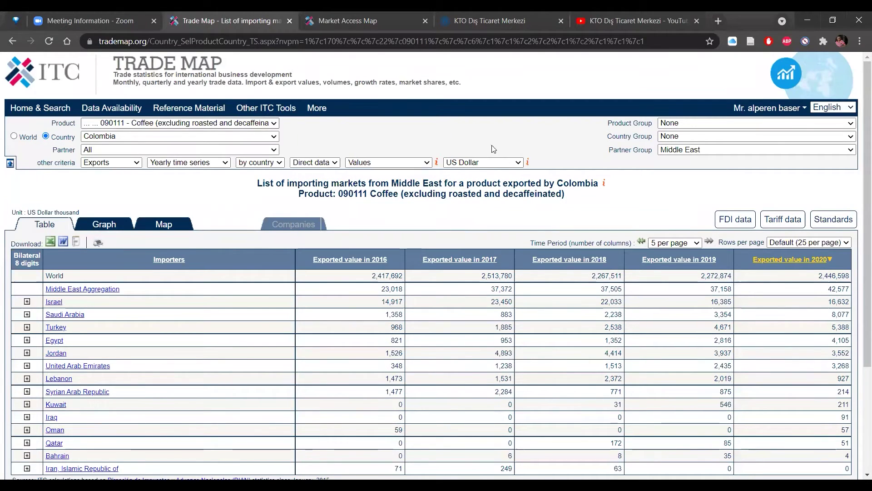
- Open the tariff data for this product in Market Access Map and return to the Trade Map results
mouse_move(255, 111)
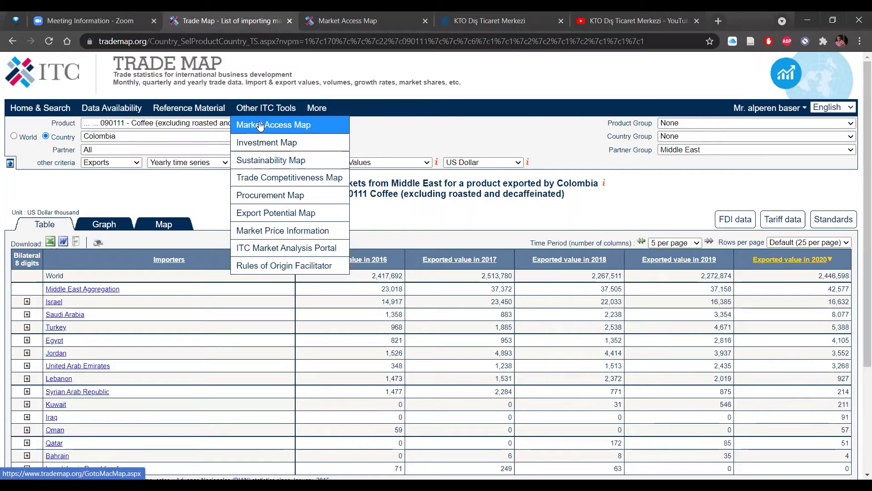
click(784, 217)
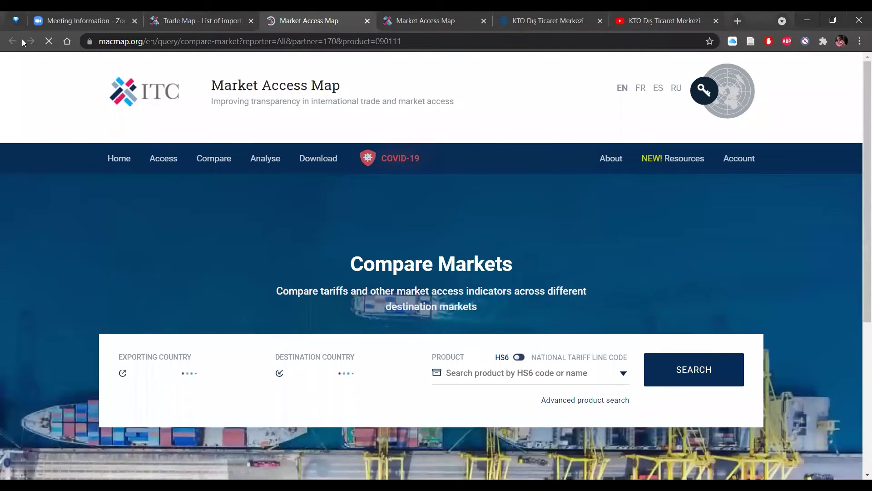
click(200, 20)
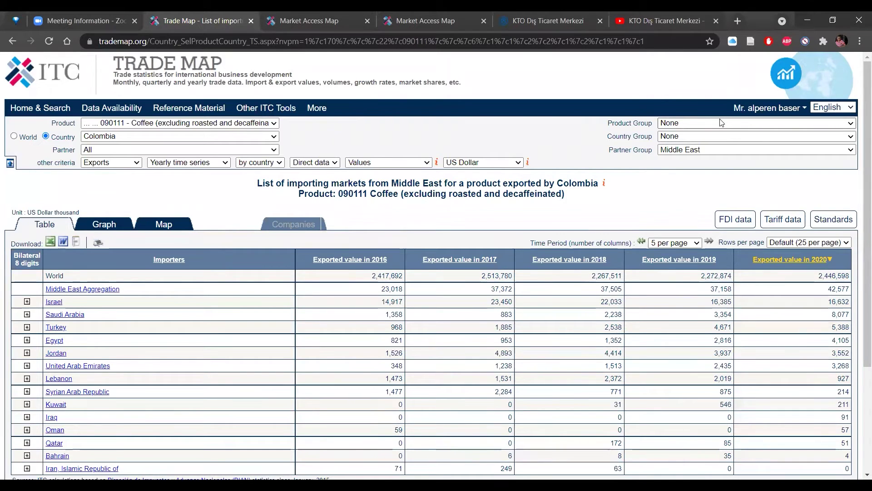
- Try the Africa partner group for Colombia's exports and reset the partner group to None
click(782, 150)
key(a)
key(Return)
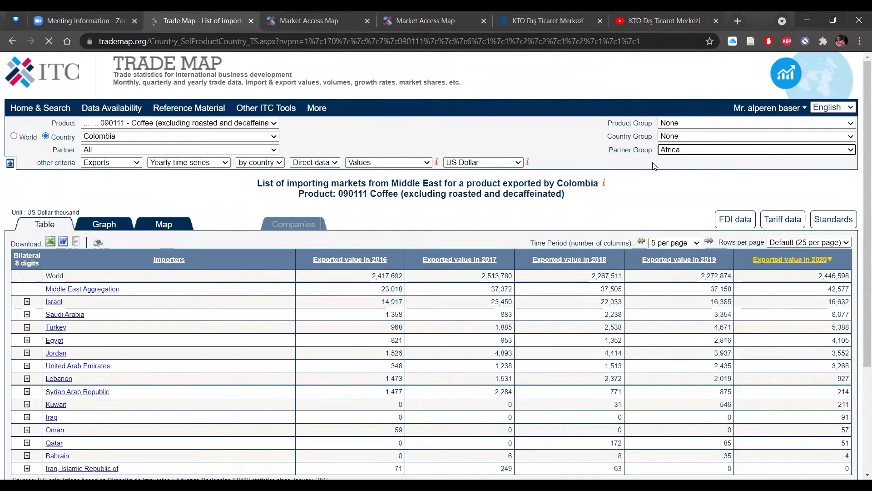
click(694, 150)
click(691, 159)
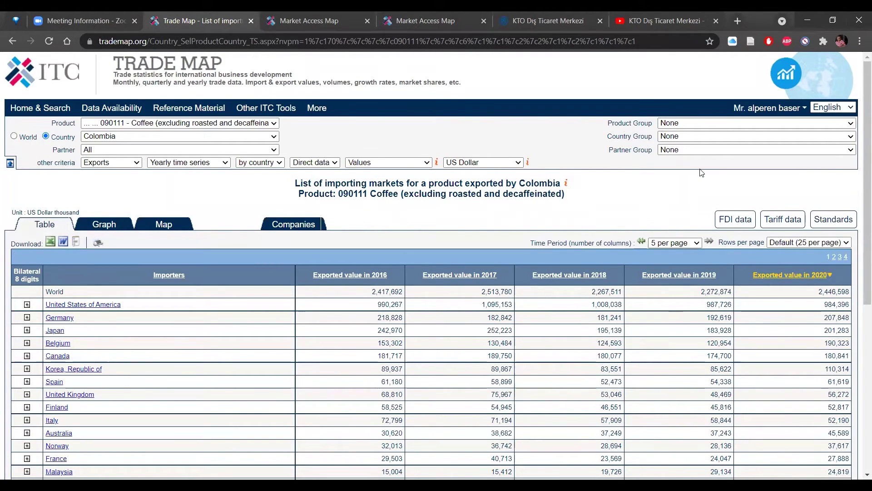
- Check Colombia's 2020 exported value to the United States and open the list of markets supplying coffee to that country
scroll(618, 306, down, 1)
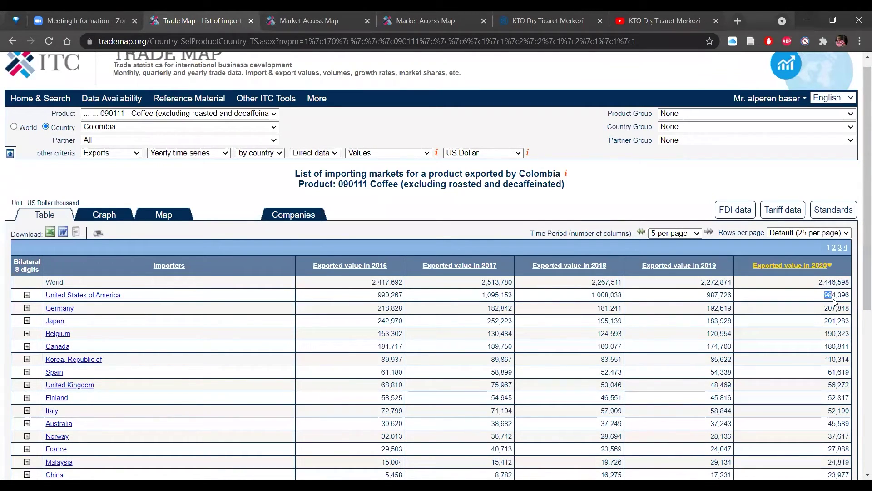
drag(824, 295, 836, 295)
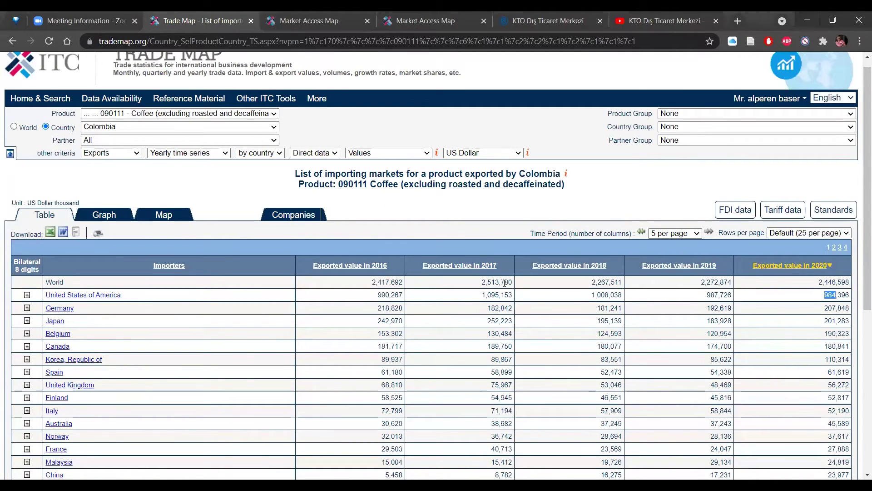
click(68, 295)
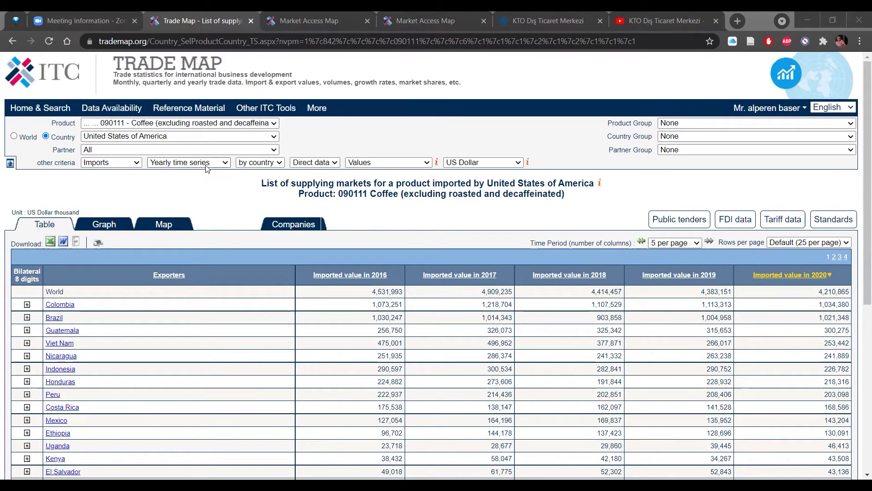
- Switch the United States' coffee supplier list to the quarterly time series and show 10 time periods per page
click(188, 163)
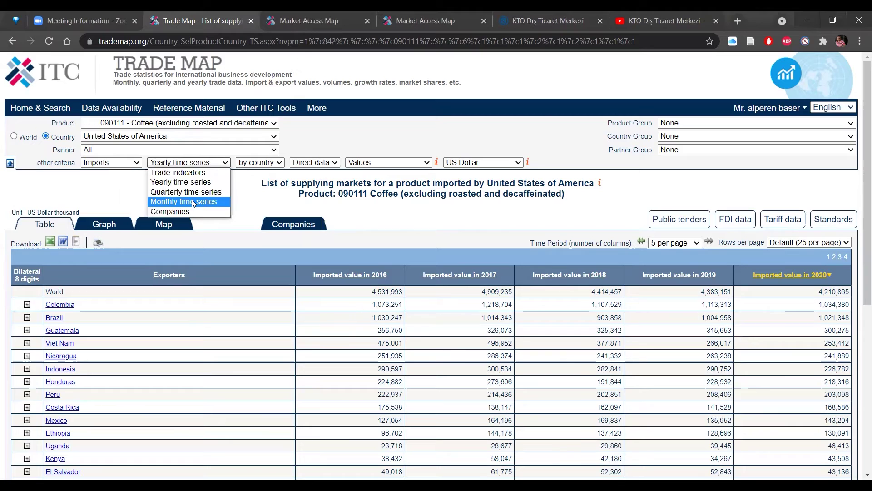
click(194, 192)
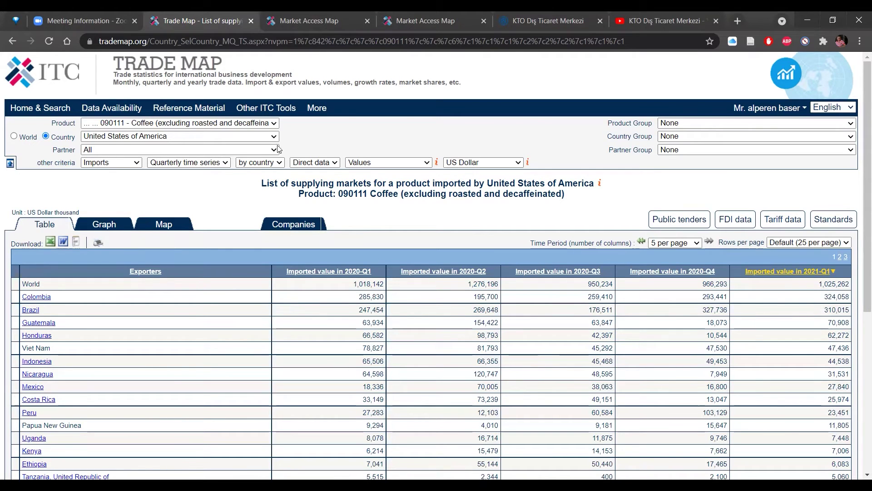
click(675, 242)
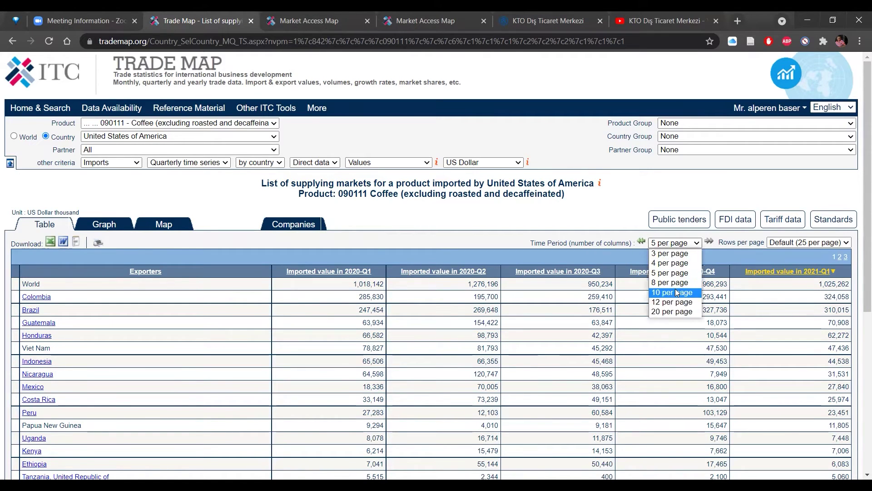
click(677, 292)
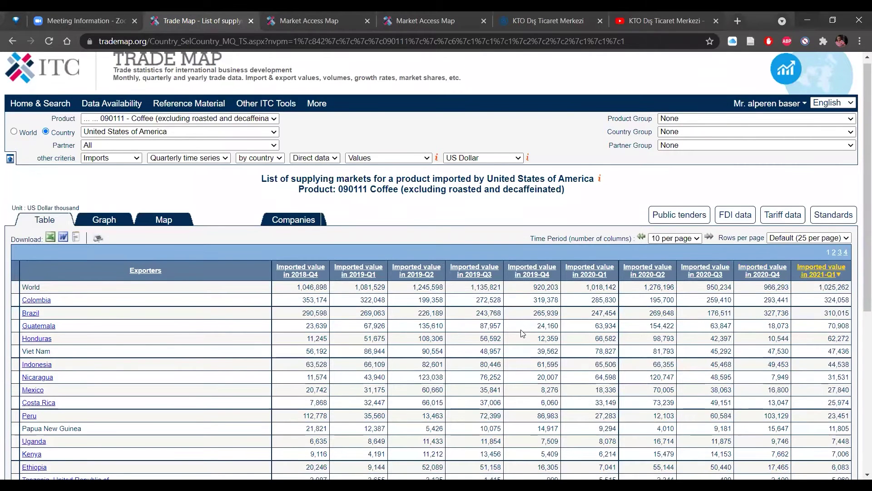
- Compare the quarterly imported values of the suppliers, focusing on the World and Colombia rows from 2019 to 2021-Q1
scroll(522, 334, down, 1)
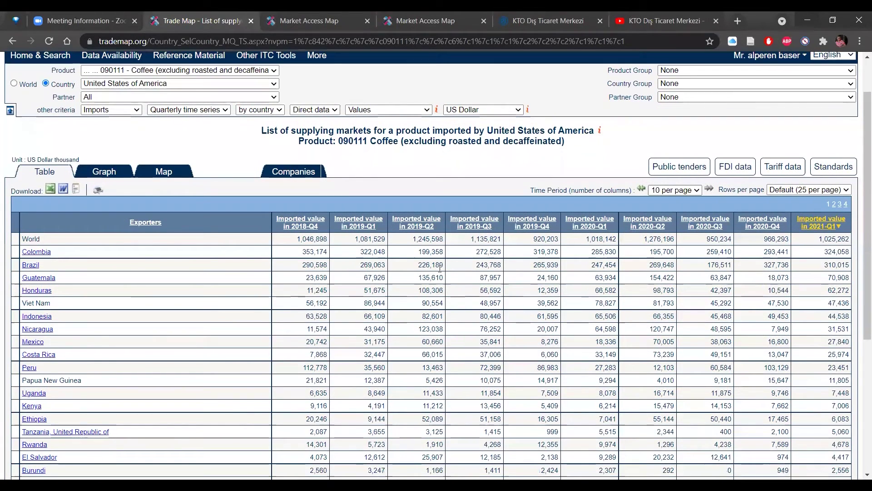
scroll(349, 267, down, 1)
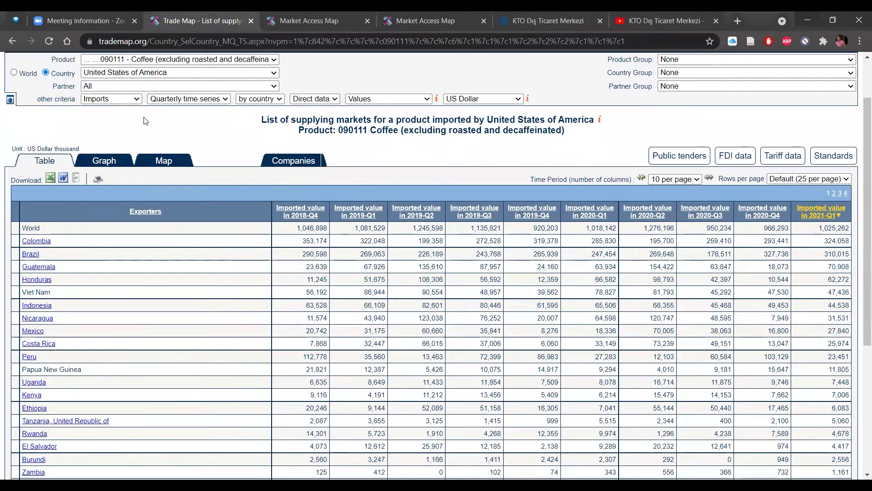
scroll(483, 306, up, 1)
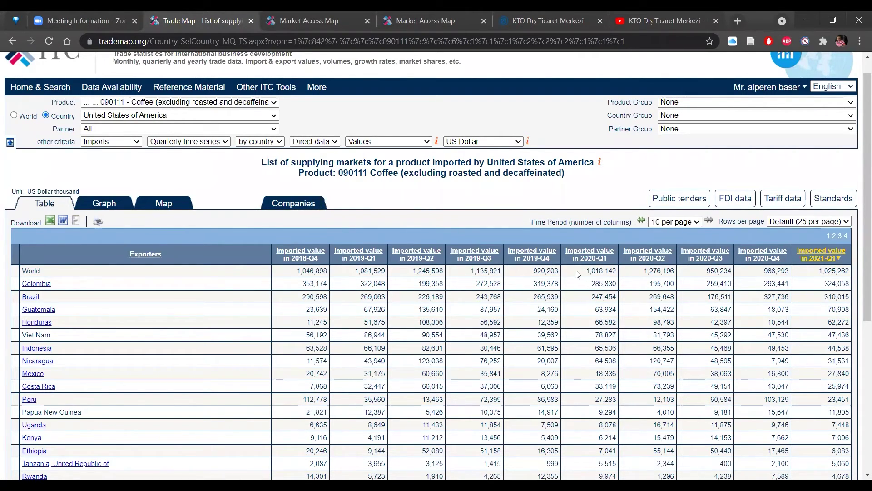
drag(577, 274, 372, 283)
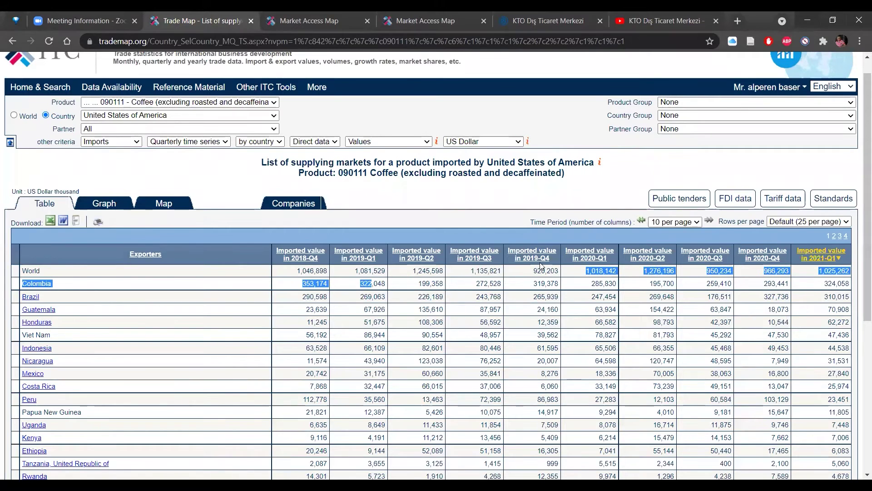
click(588, 271)
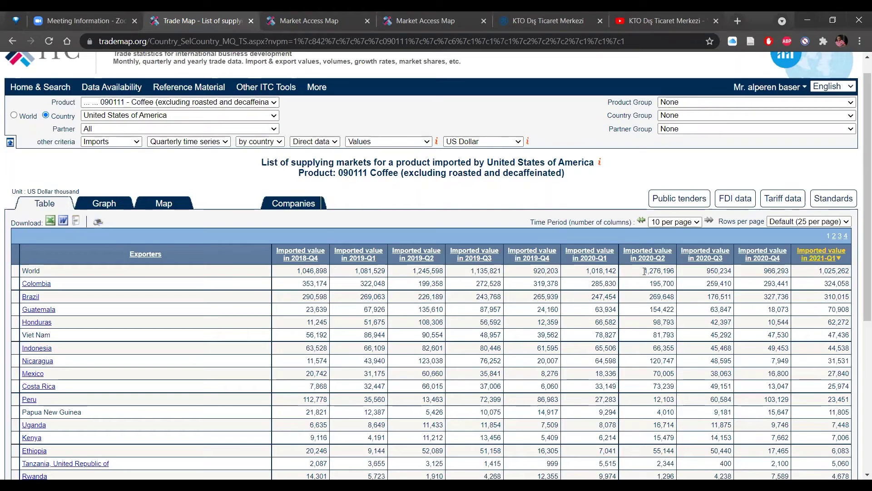
- Compare the World row's coffee import values for 2020-Q2, 2020-Q4 and 2019-Q2 in the quarterly table
drag(644, 271, 672, 270)
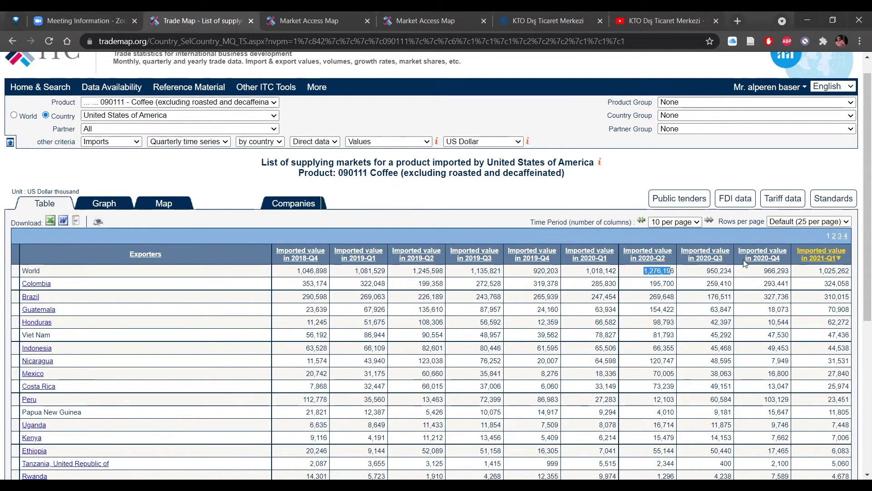
drag(764, 271, 787, 273)
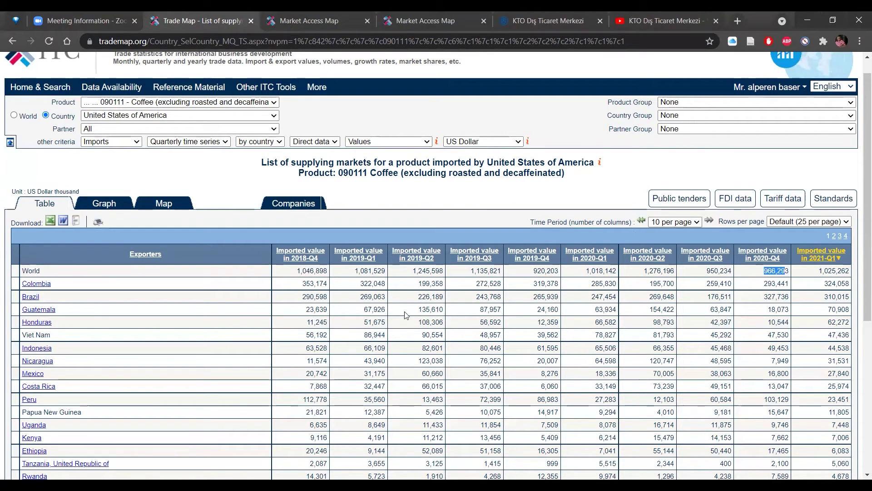
double_click(418, 271)
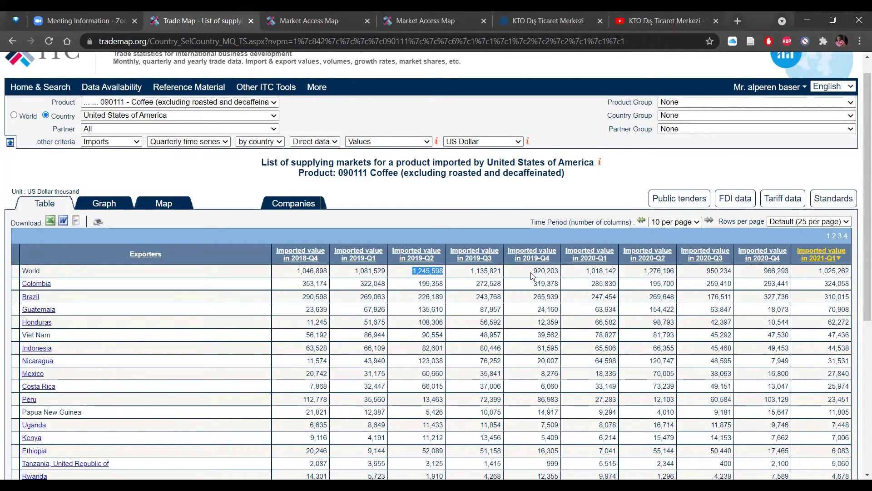
double_click(426, 271)
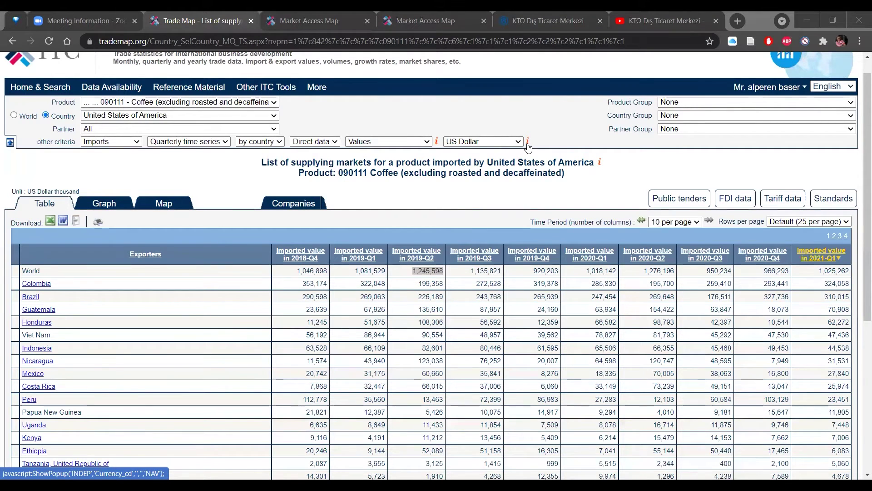
- Return to the Trade Map search page and clear the coffee product and United States country selections
click(53, 88)
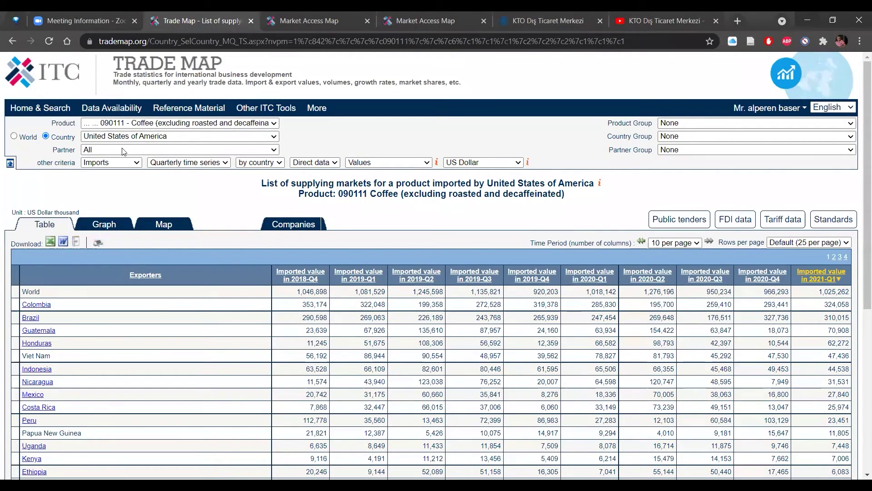
click(58, 113)
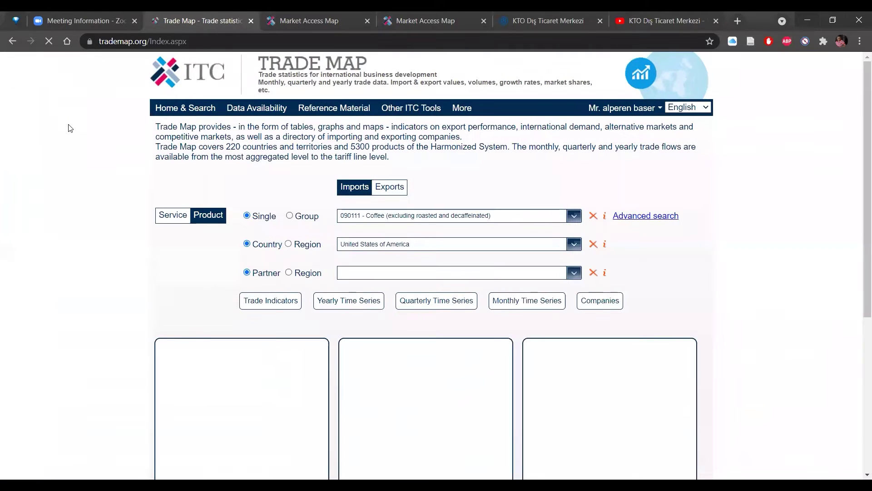
click(595, 218)
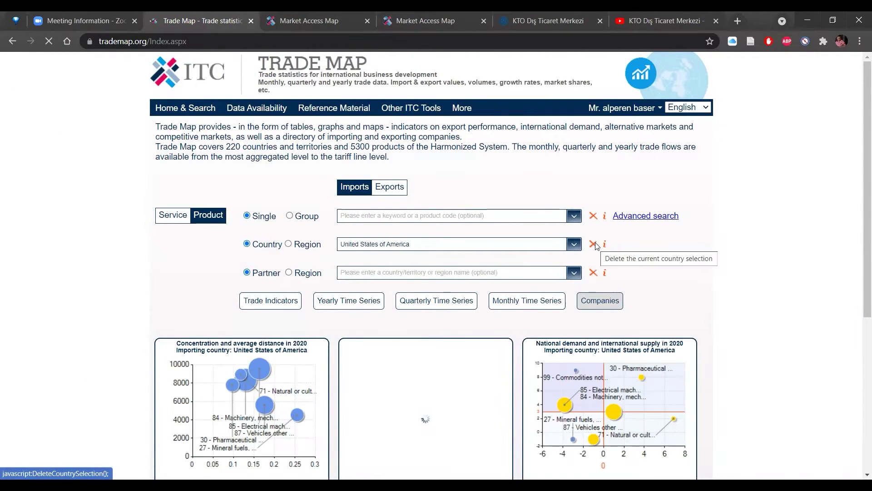
click(595, 245)
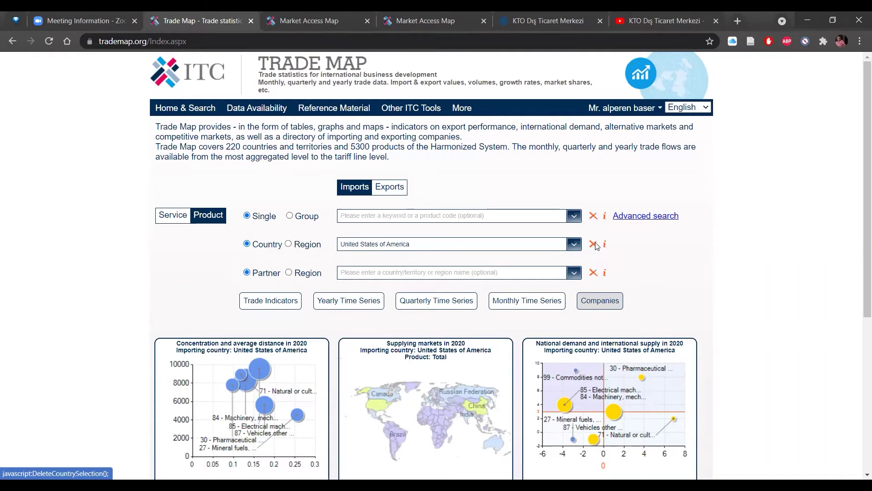
- Set the search country to Turkey and the product to 570320, carpets and other floor coverings of nylon
click(459, 245)
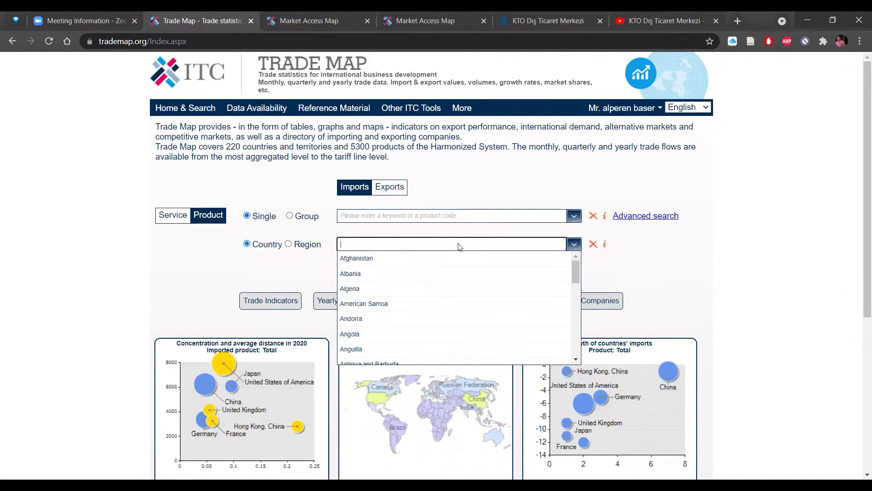
text(turk)
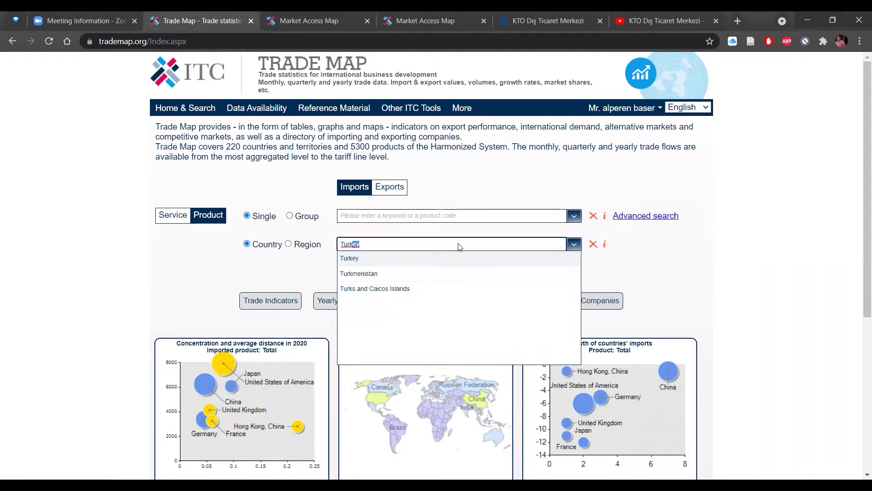
key(Return)
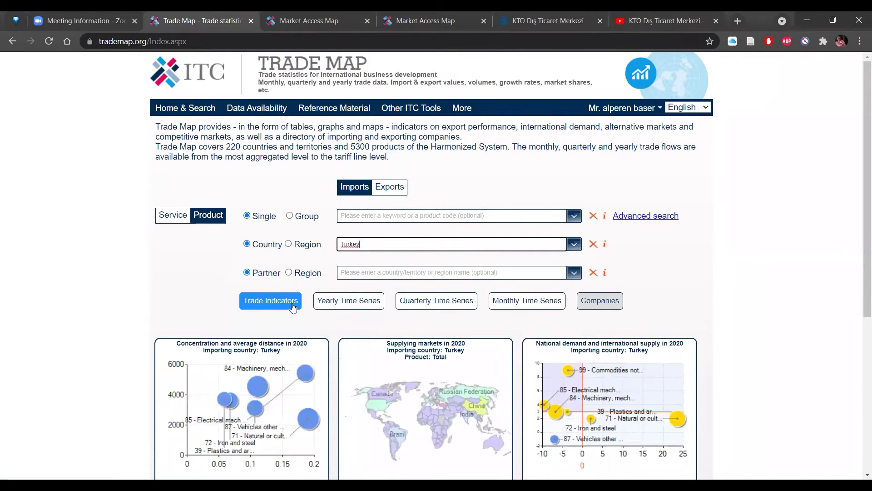
click(394, 218)
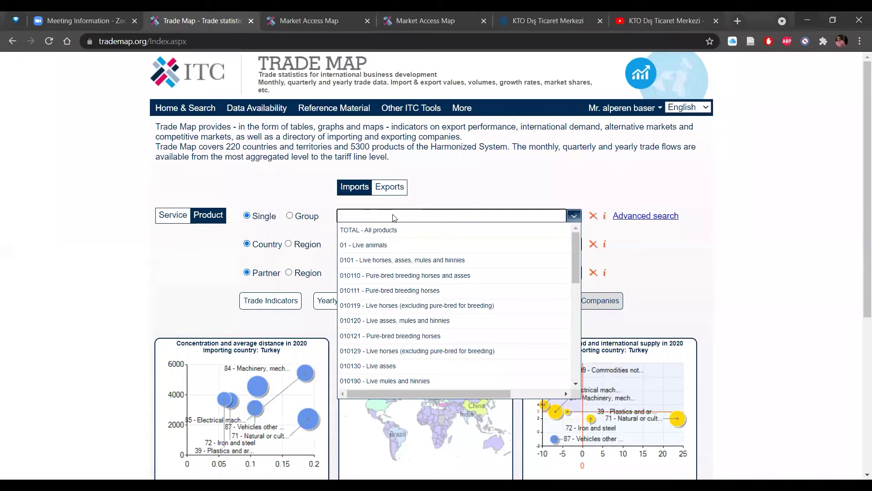
text(57)
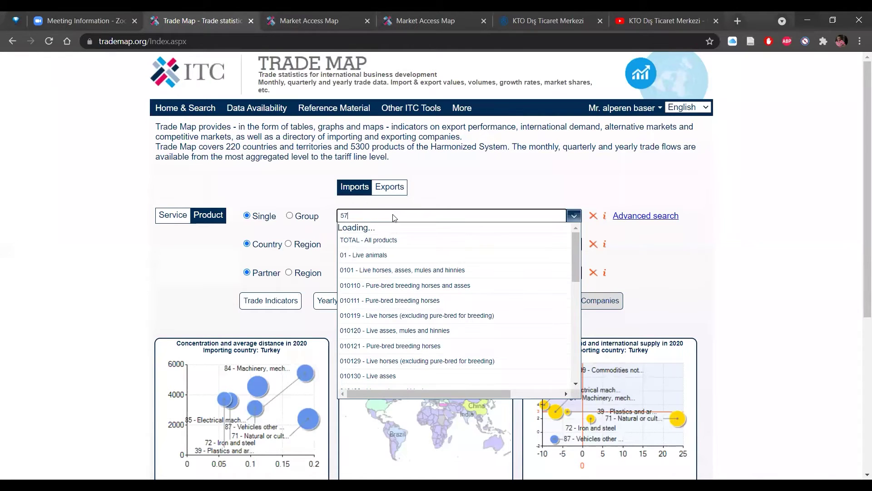
text(0320)
click(416, 230)
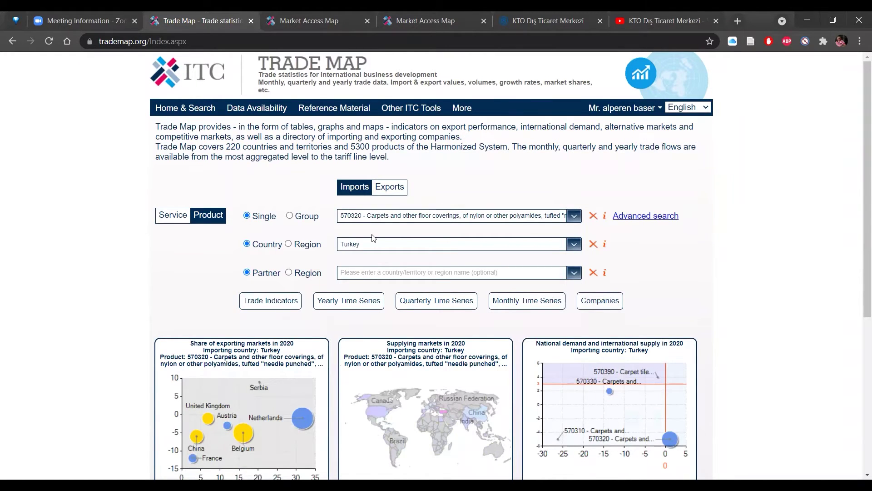
- Switch the search to exports, display the Trade Indicators table and review Turkey's importing markets for the product
click(389, 187)
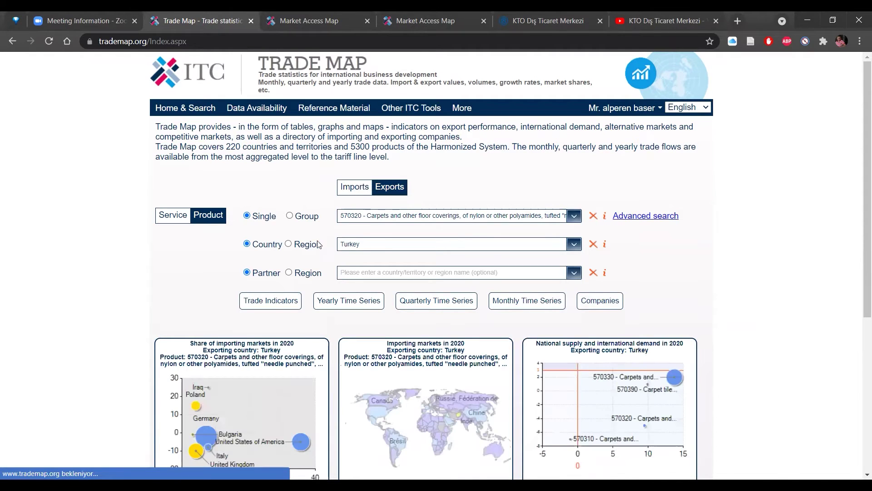
click(269, 303)
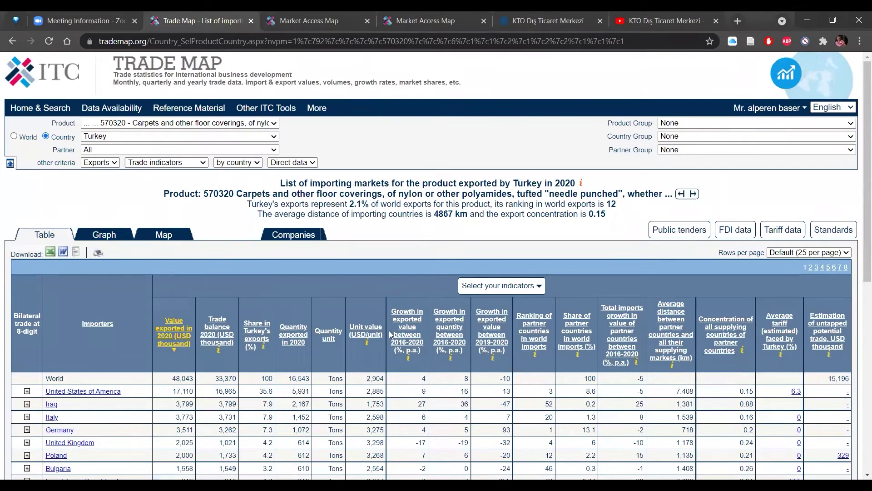
scroll(389, 334, down, 2)
scroll(390, 334, down, 1)
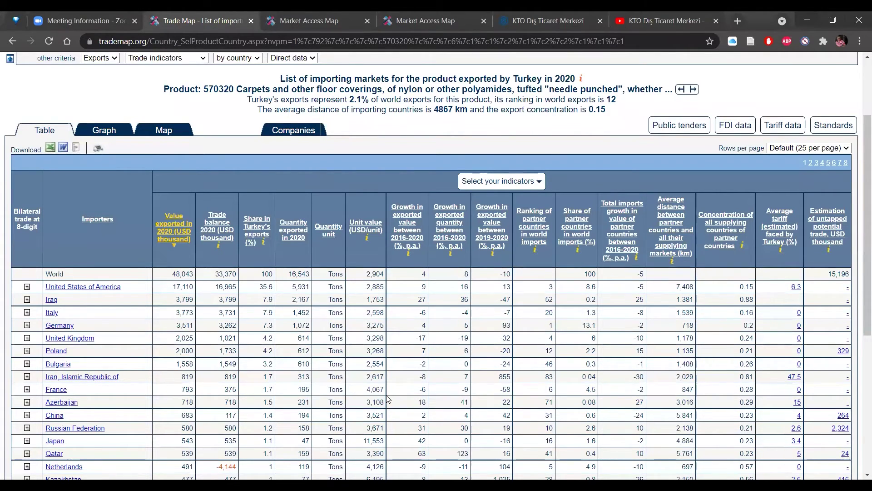
scroll(389, 399, up, 1)
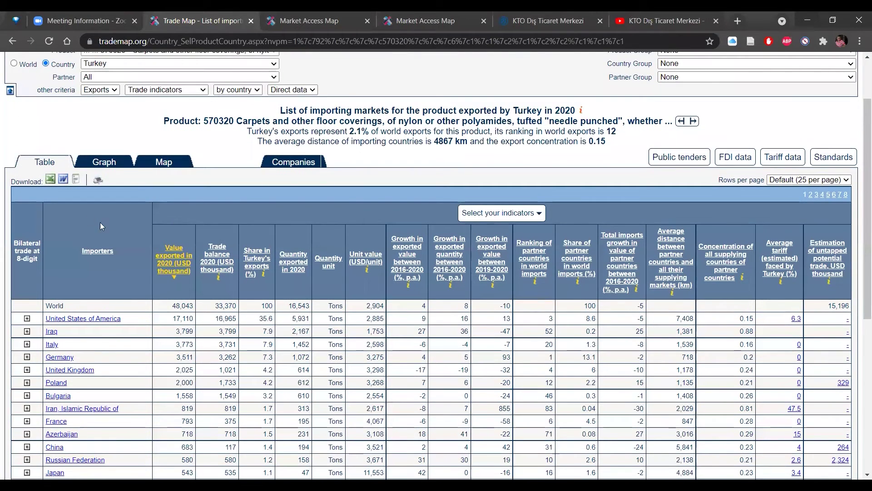
- Display the results as a graph and review the bubble graph on prospect for market diversification
click(105, 162)
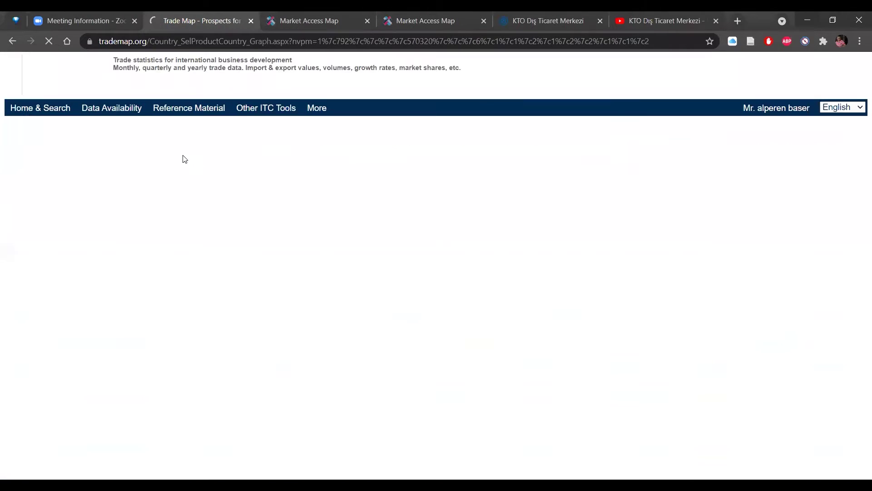
scroll(394, 231, down, 3)
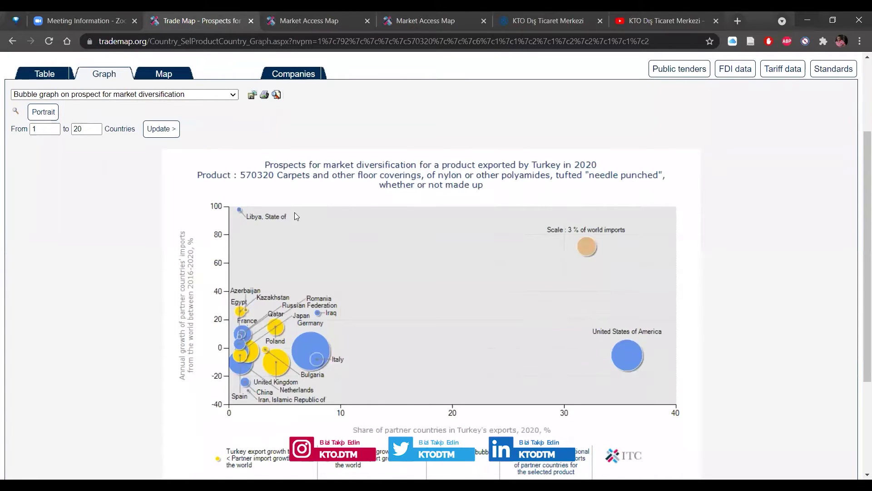
mouse_move(319, 362)
scroll(319, 363, down, 2)
scroll(128, 268, up, 3)
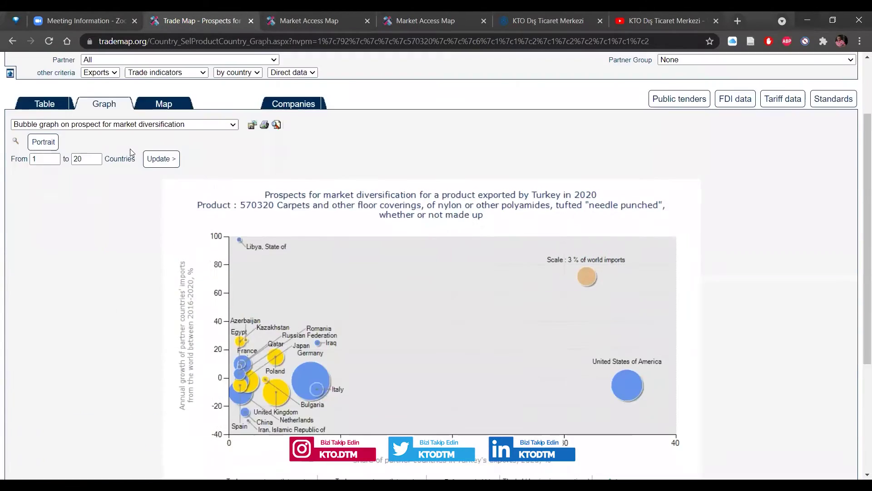
- Change the graph type to the bubble graph on Turkey export growth vs. partner import growth
click(172, 123)
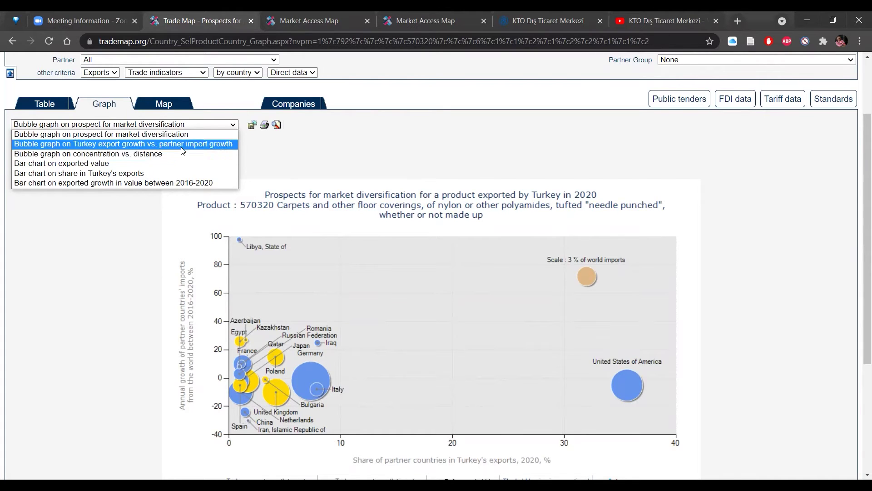
click(331, 165)
scroll(331, 166, up, 2)
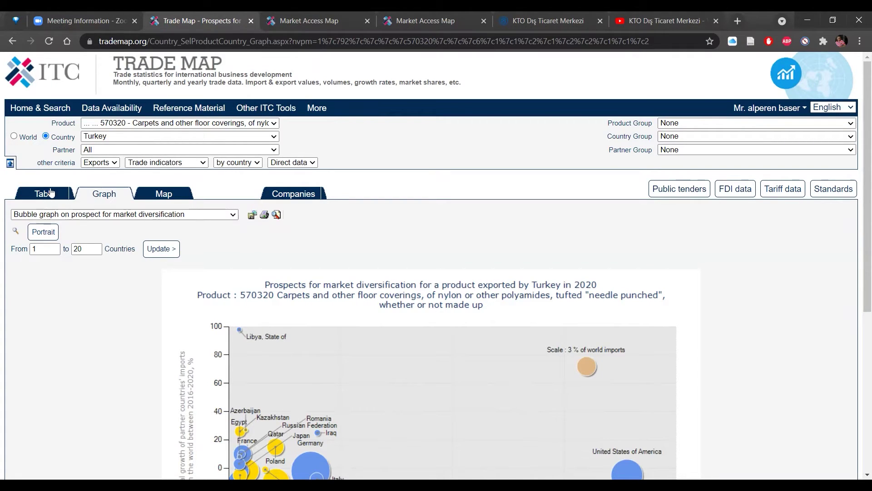
click(115, 216)
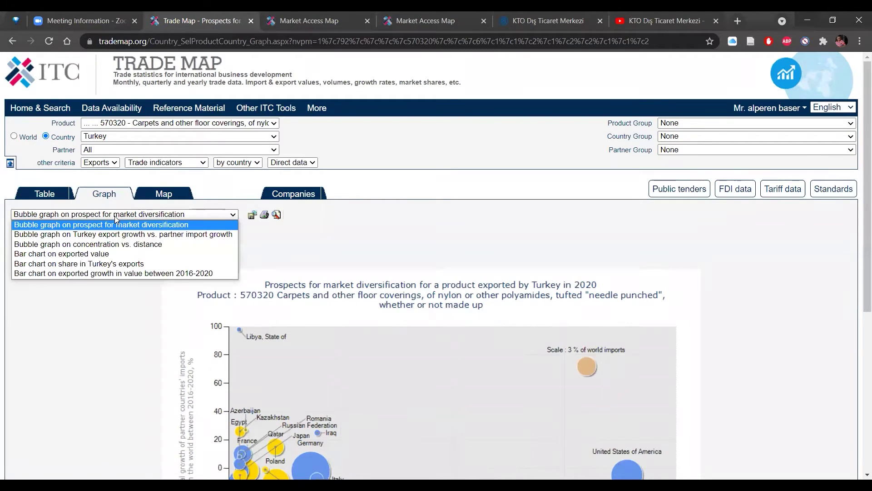
click(140, 236)
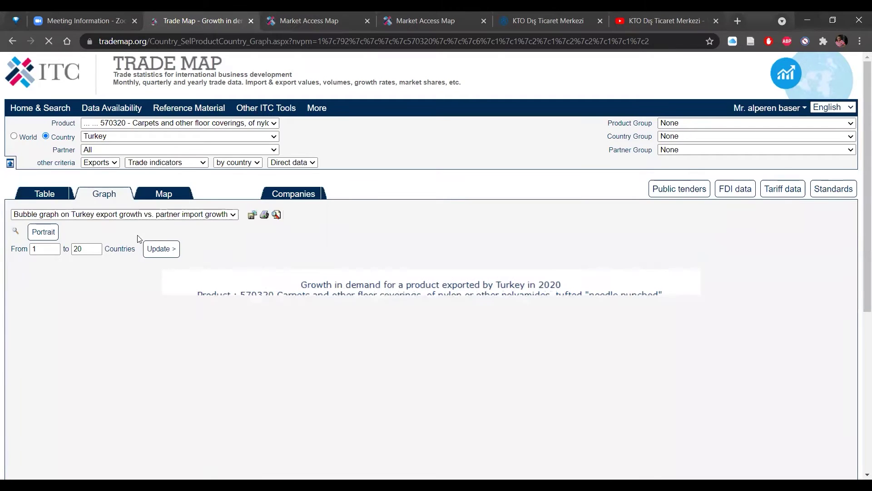
- Examine the growth-in-demand bubble graph, reading the details of the Russian Federation and United Kingdom bubbles
scroll(415, 209, down, 3)
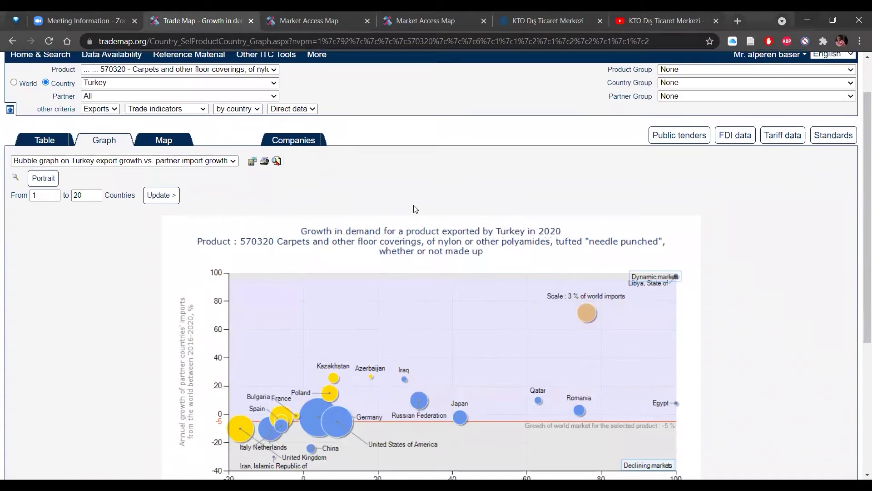
scroll(415, 209, down, 1)
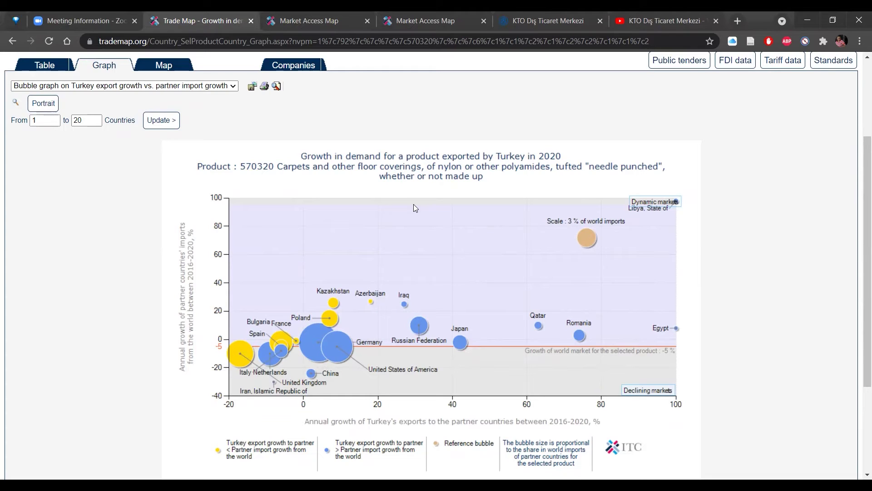
scroll(454, 239, down, 1)
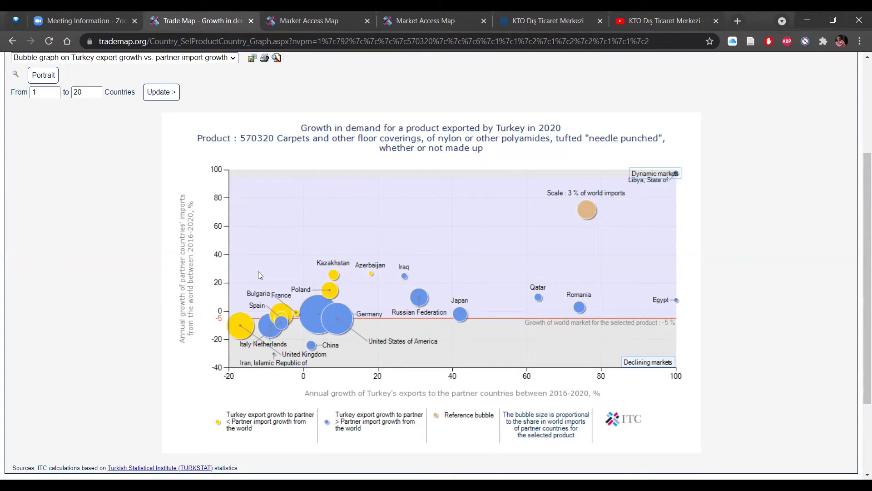
mouse_move(340, 327)
mouse_move(419, 298)
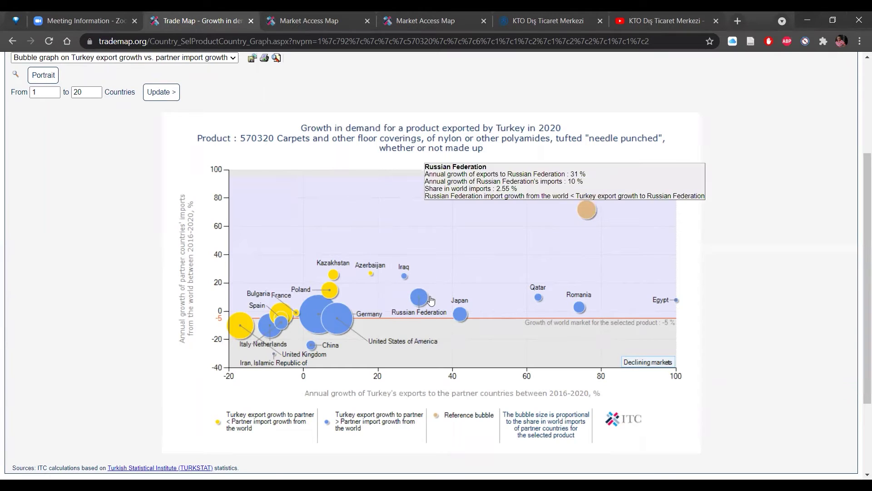
mouse_move(327, 327)
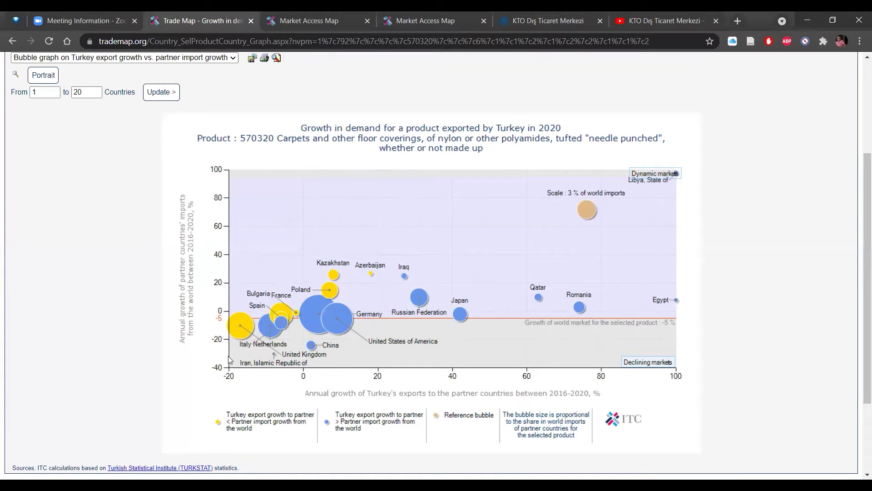
scroll(229, 360, down, 1)
mouse_move(241, 325)
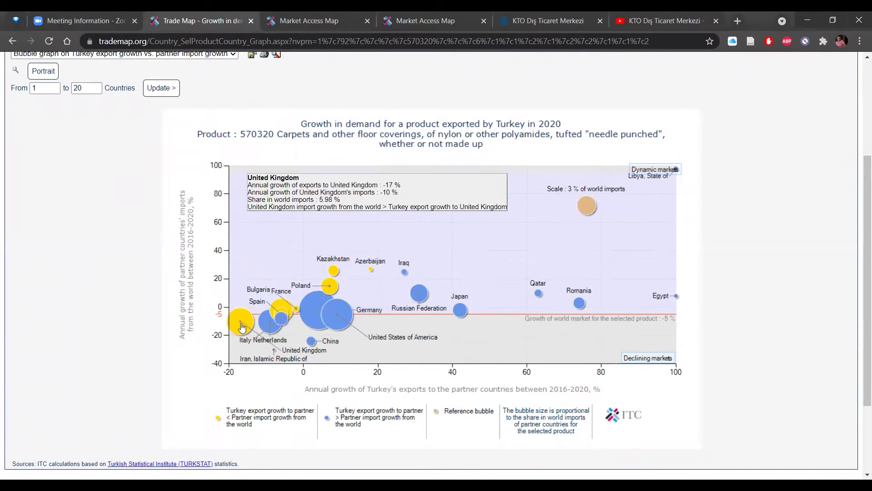
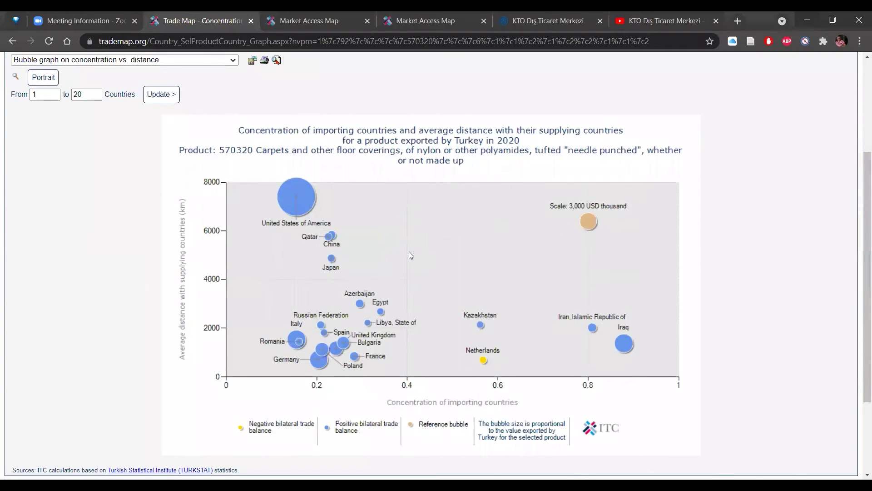
- Examine the bubble graph on concentration vs. distance and read the details of the Netherlands bubble
scroll(409, 251, down, 1)
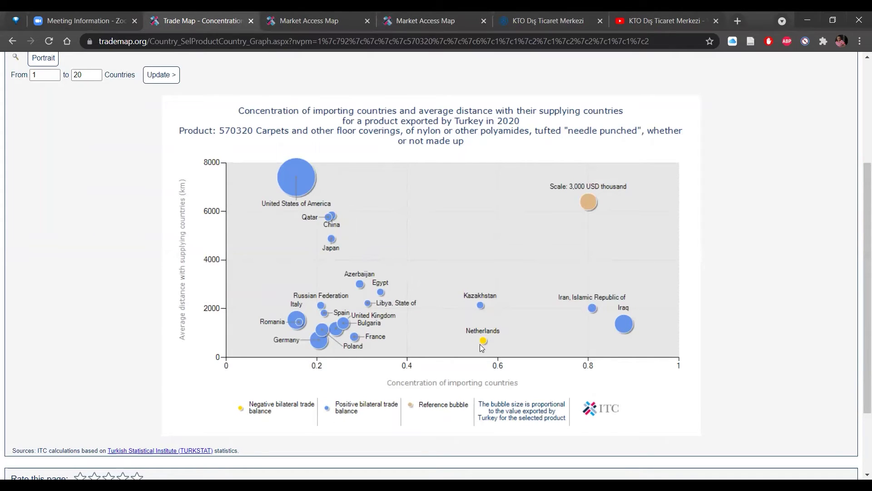
mouse_move(487, 345)
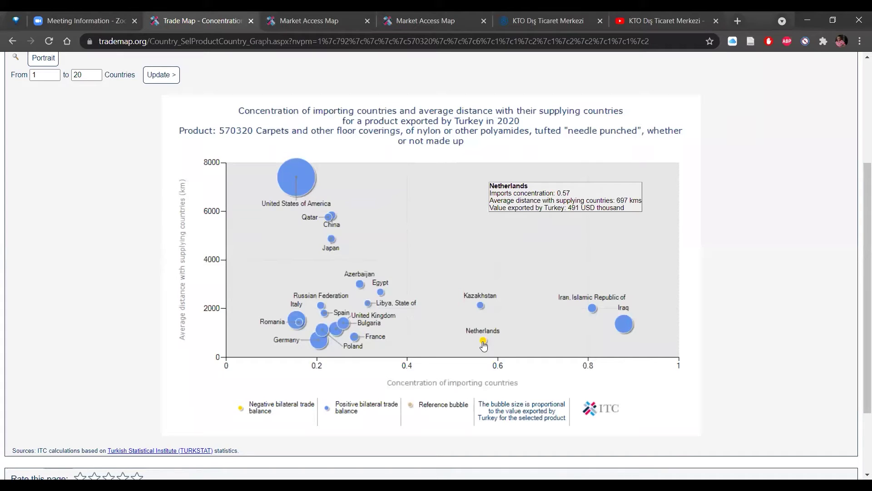
scroll(397, 322, up, 1)
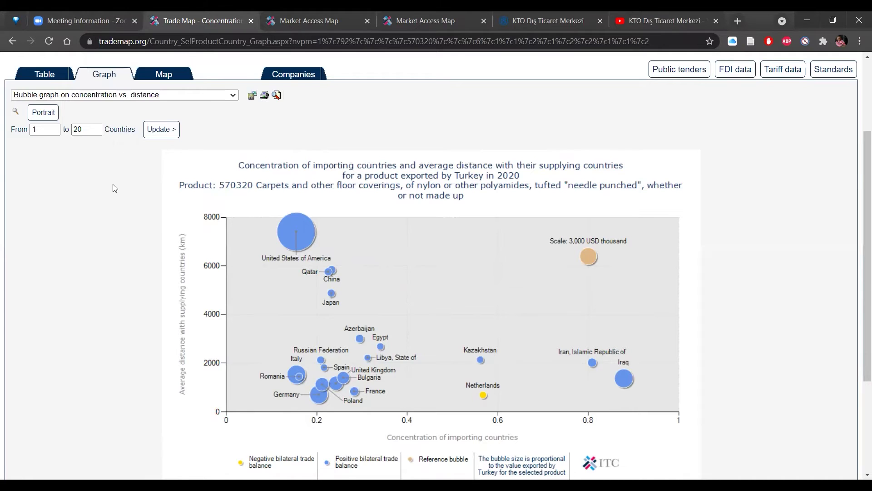
- Return to the home search page and clear the country and product selections
scroll(111, 189, up, 3)
click(58, 112)
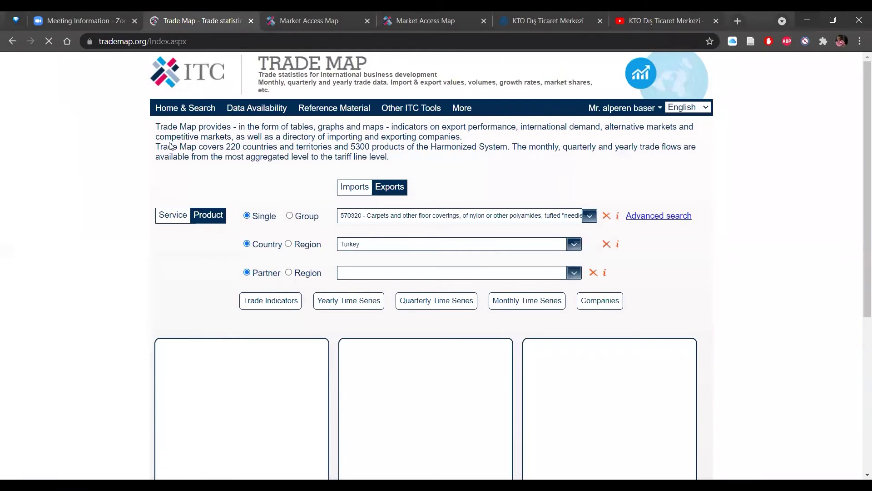
click(189, 110)
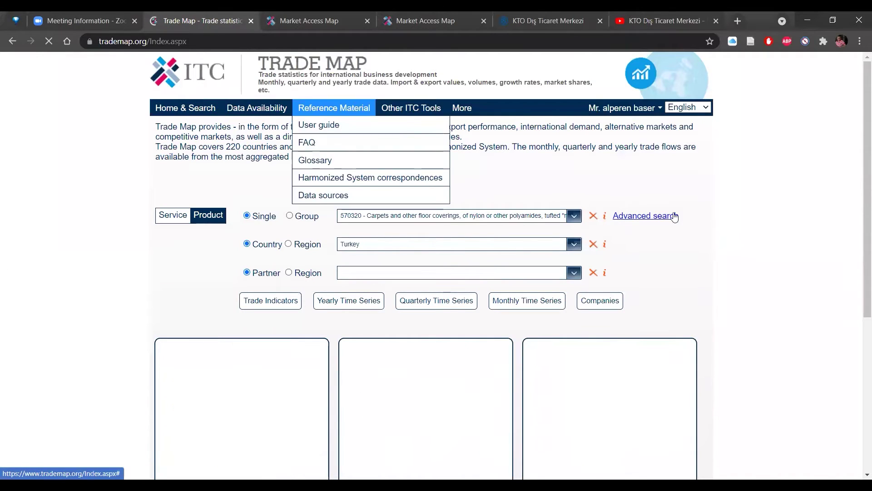
click(594, 244)
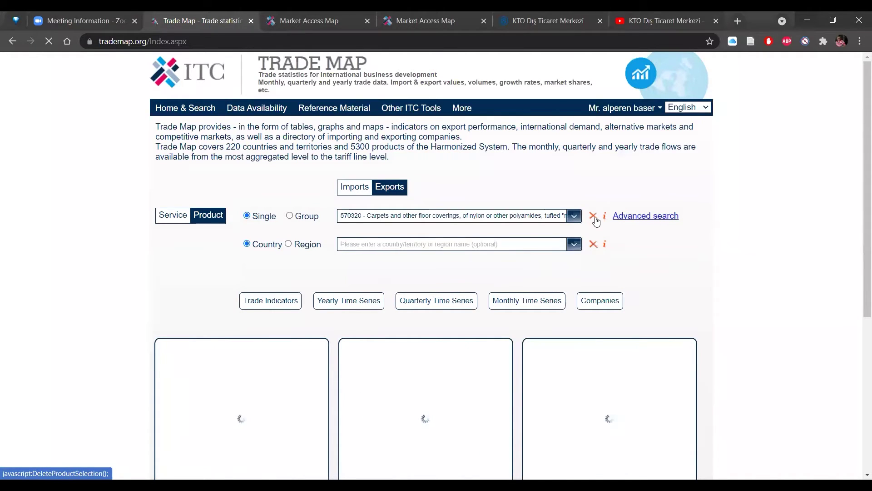
click(594, 217)
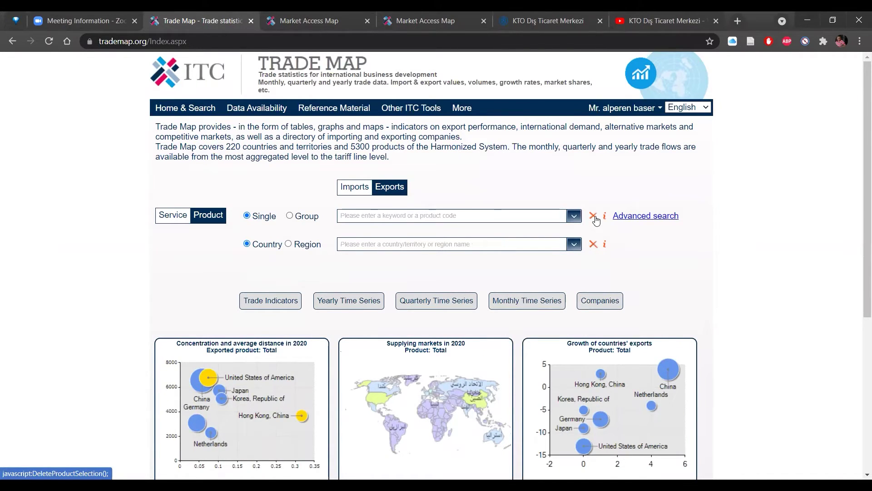
- Set Turkey as the exporting country, leaving the product unspecified
click(410, 245)
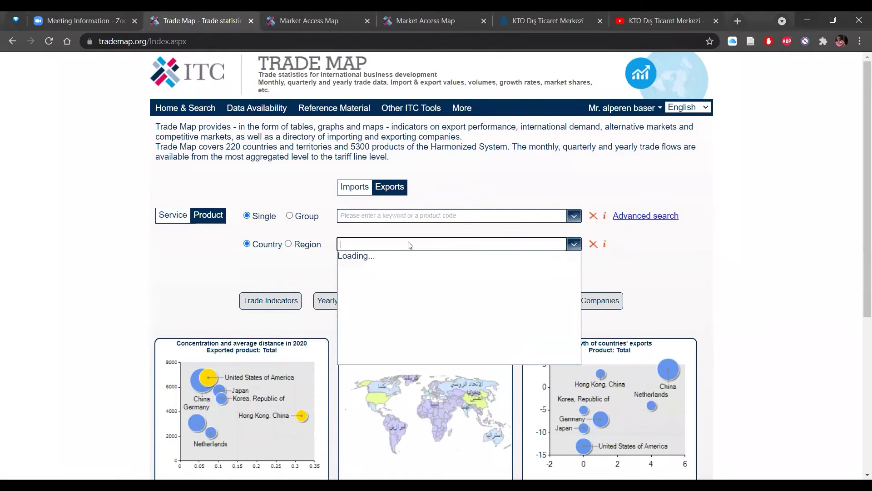
text(tur)
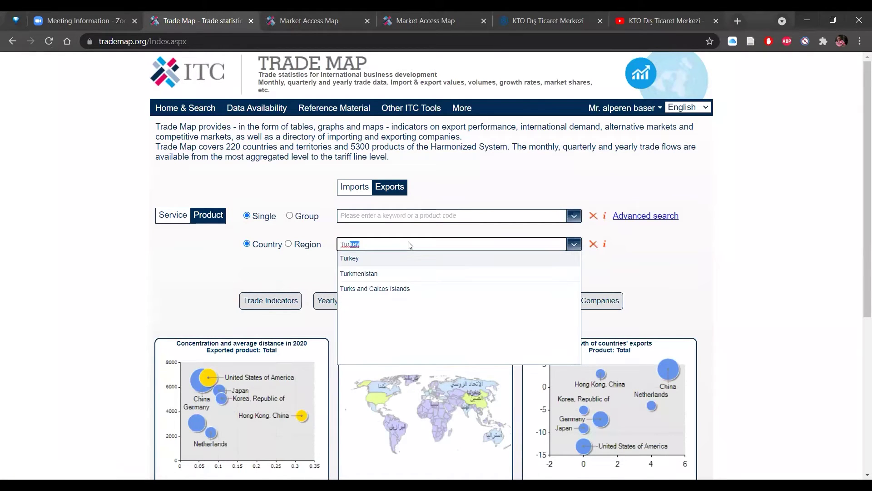
key(Return)
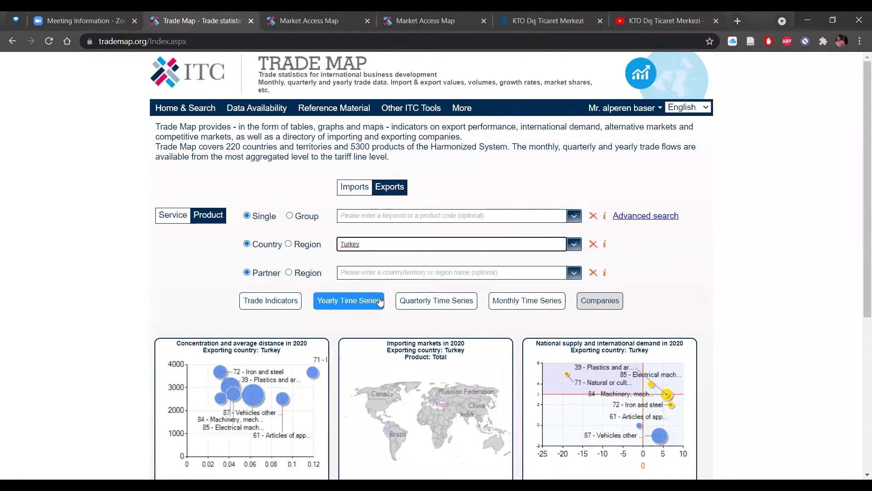
- Set the United Kingdom as the partner country and display the trade indicators
click(381, 278)
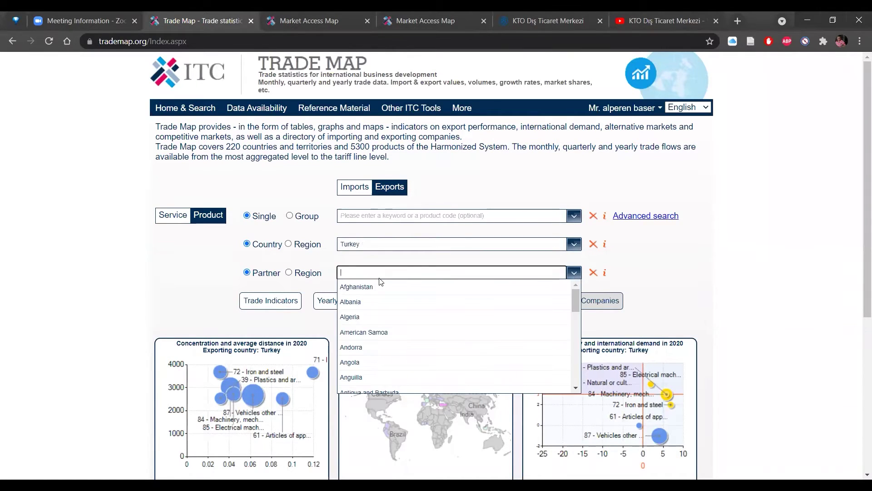
text(united)
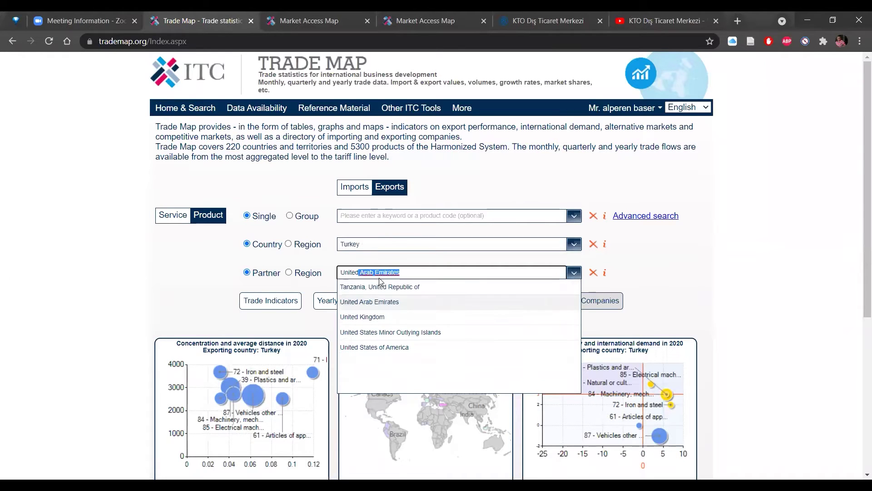
click(390, 317)
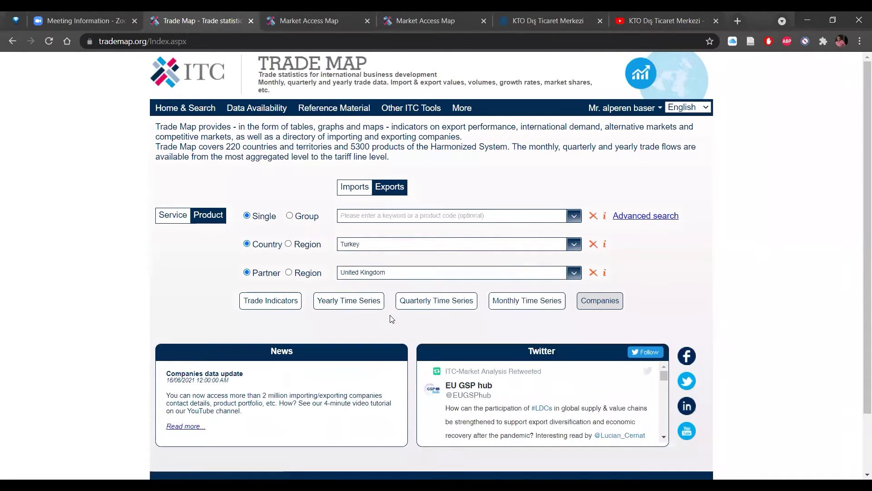
click(286, 303)
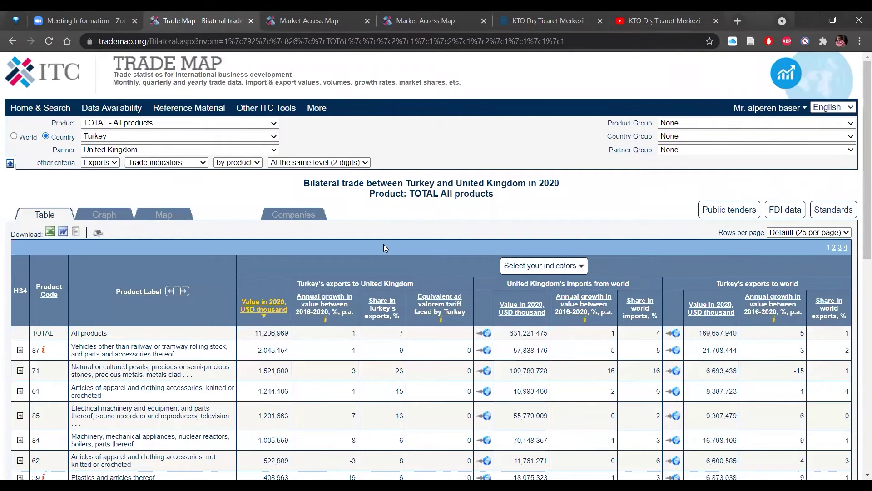
- Review the Turkey–United Kingdom bilateral trade table and translate the label of product 87 into Turkish
scroll(383, 244, down, 2)
scroll(383, 248, down, 1)
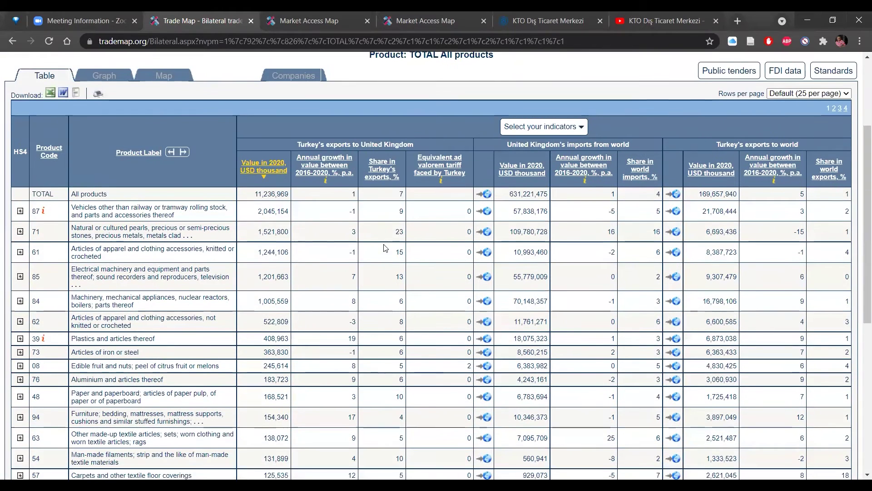
scroll(384, 248, up, 1)
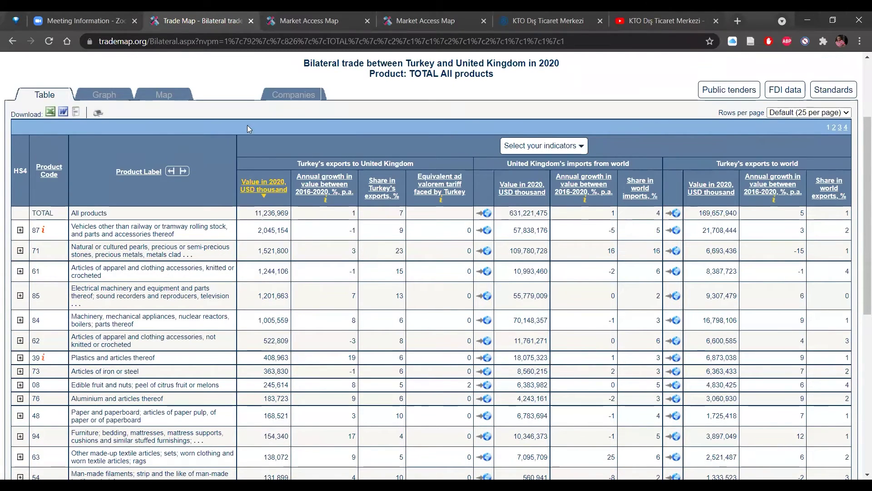
scroll(376, 230, up, 1)
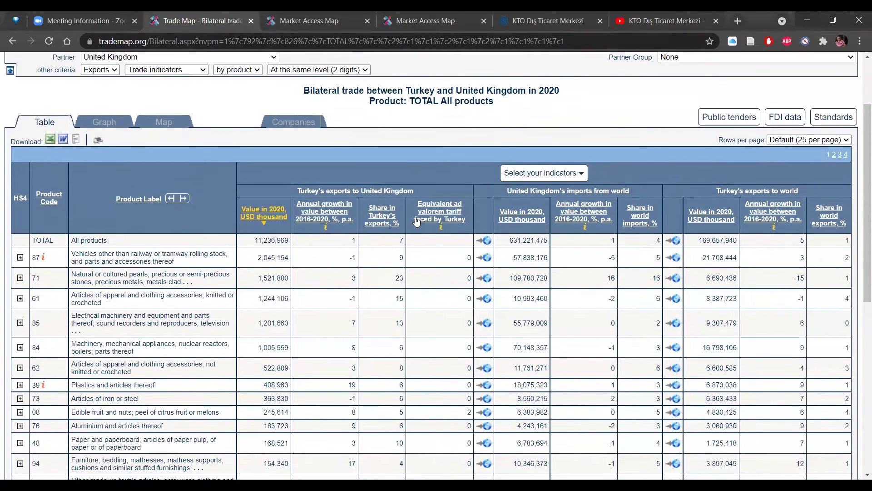
scroll(417, 221, up, 1)
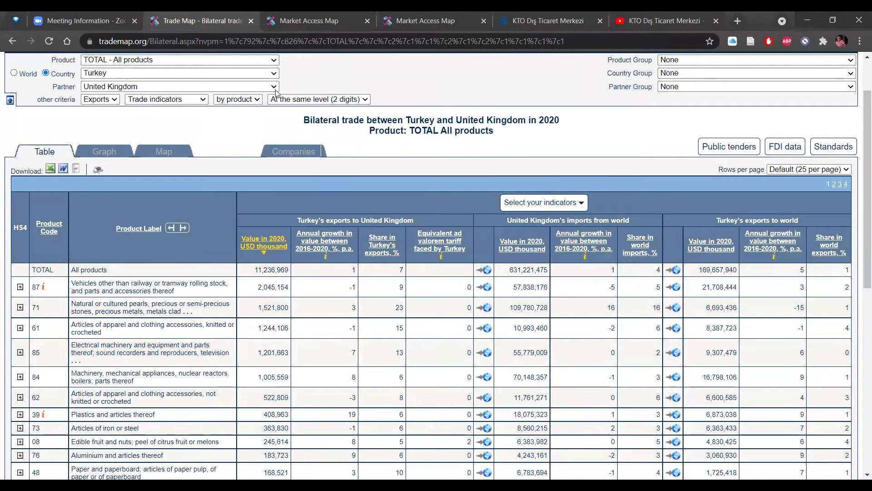
scroll(397, 248, down, 1)
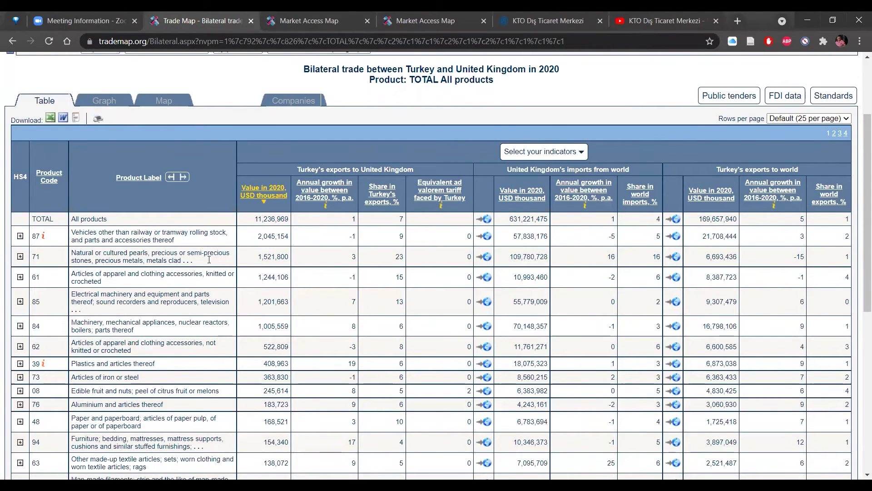
drag(175, 240, 72, 232)
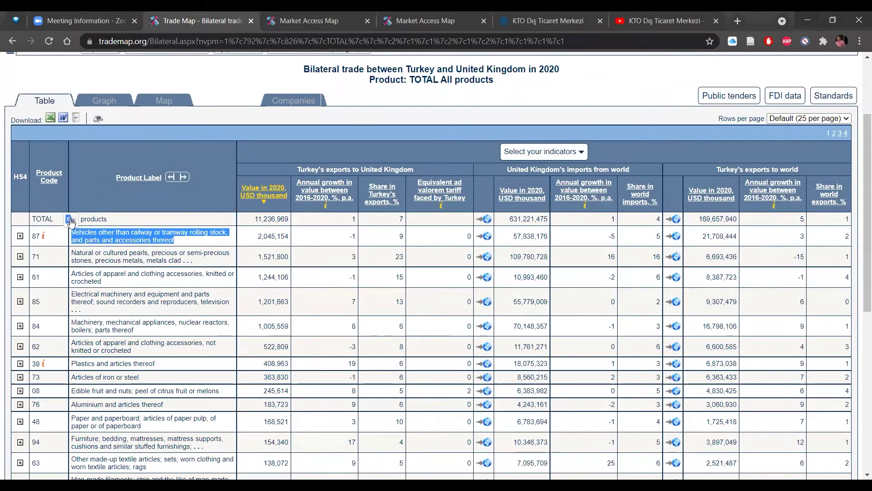
click(70, 221)
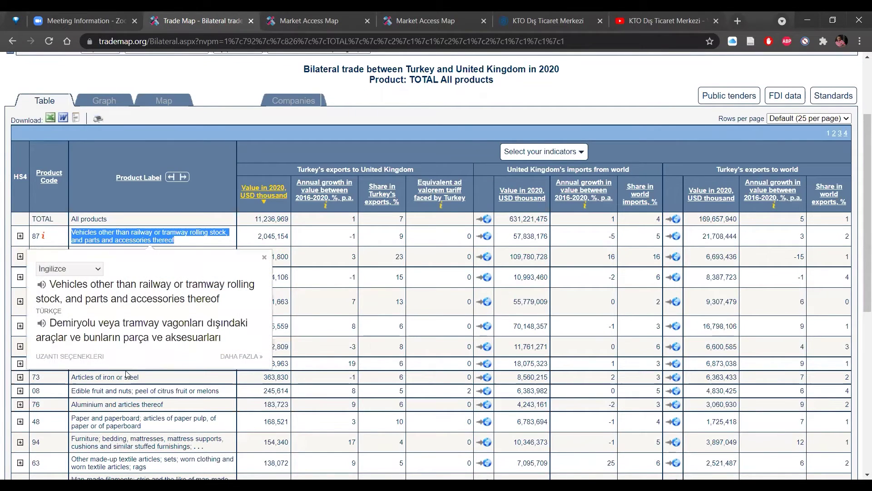
click(248, 240)
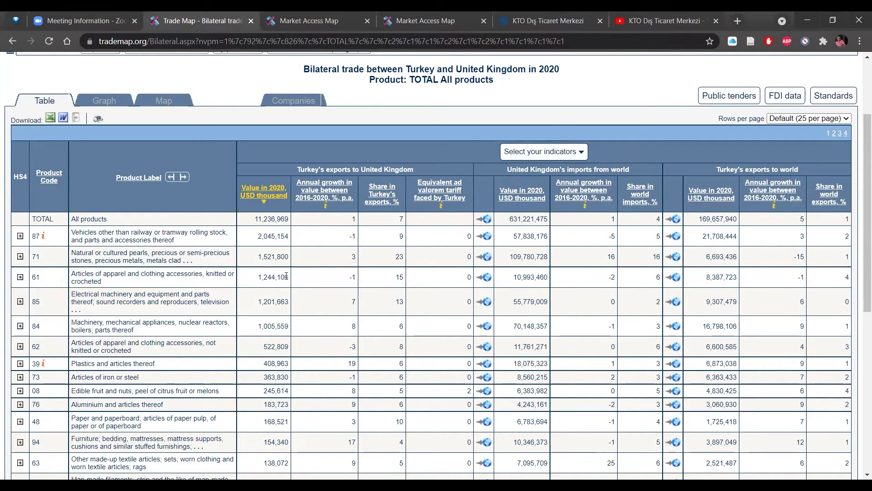
- Sort the products by annual growth in value of Turkey's exports to the United Kingdom between 2016 and 2020
scroll(287, 276, up, 1)
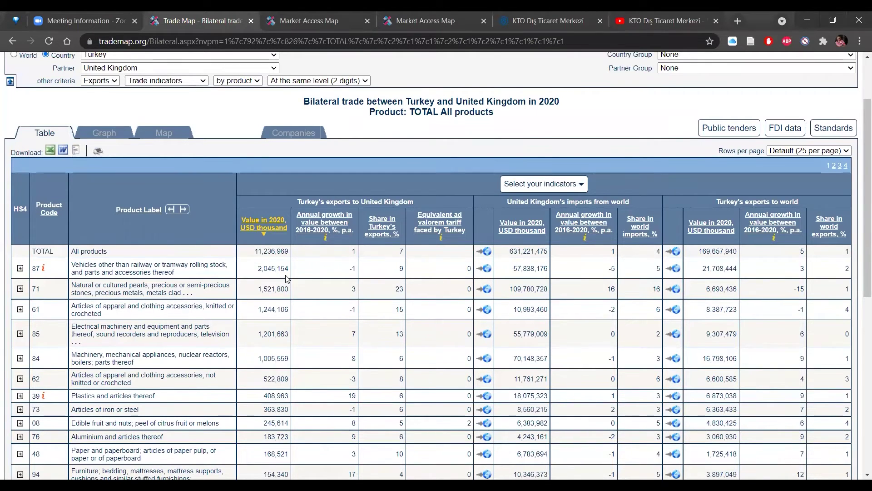
scroll(286, 278, down, 1)
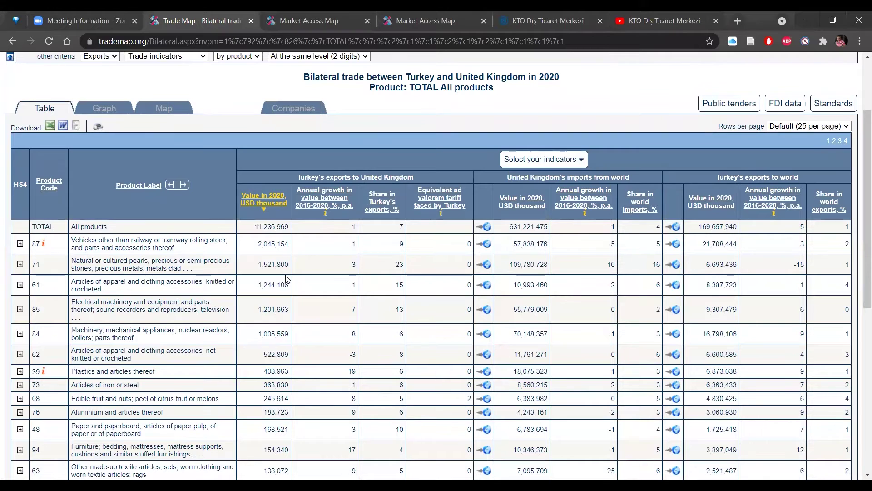
scroll(286, 278, down, 1)
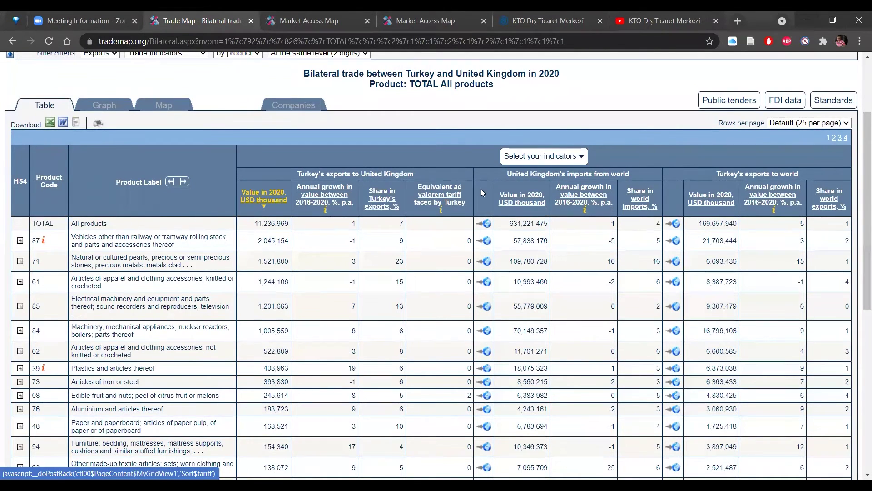
click(325, 202)
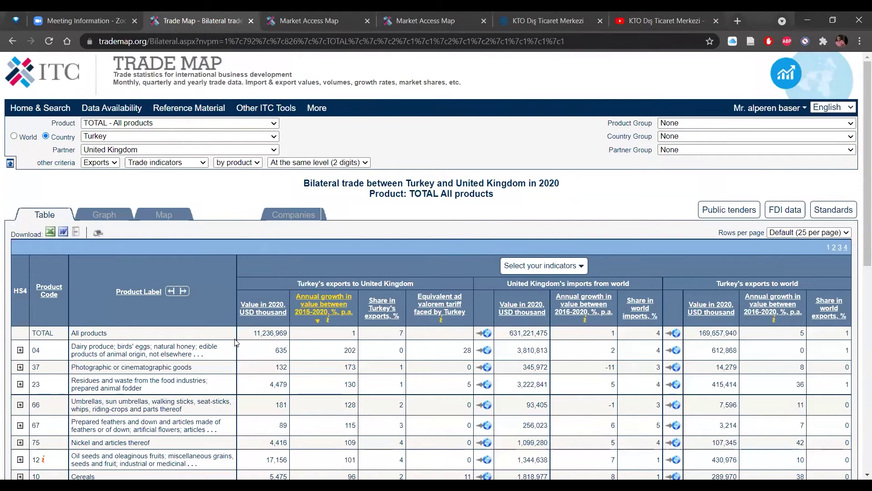
scroll(365, 363, down, 2)
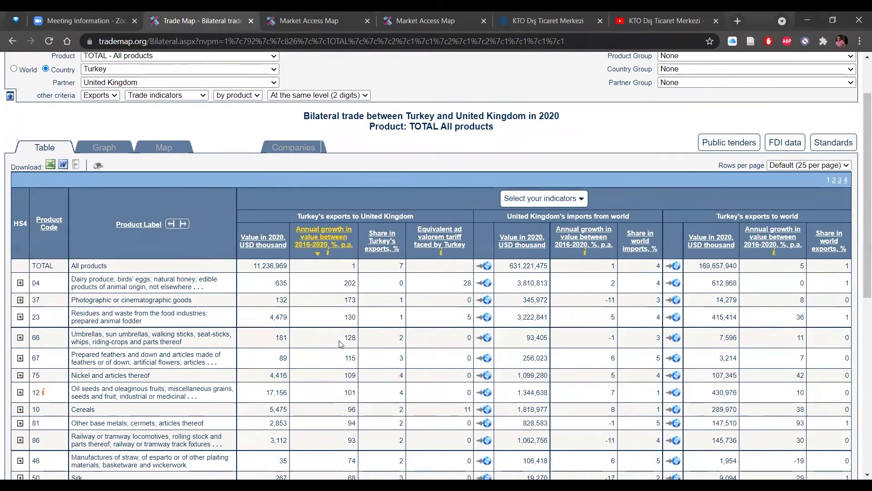
scroll(341, 344, down, 2)
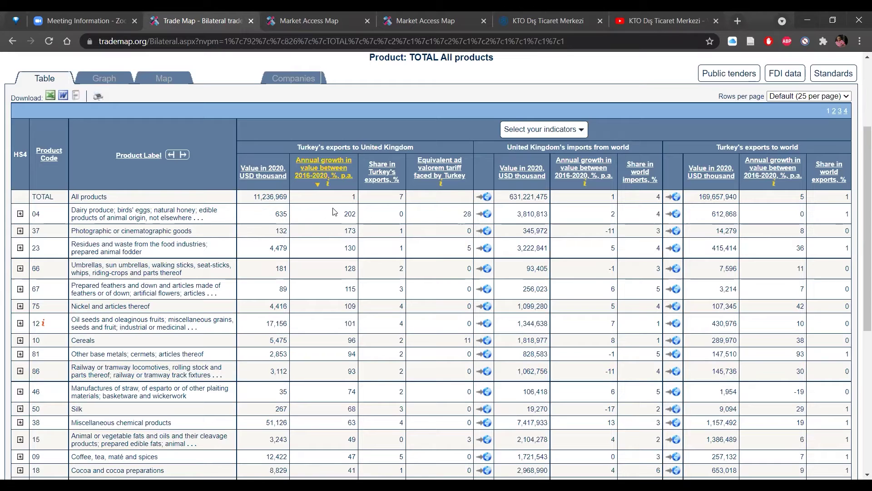
- Examine the product 04 row, highlighting its annual growth value and the words "natural honey" in its label
double_click(350, 214)
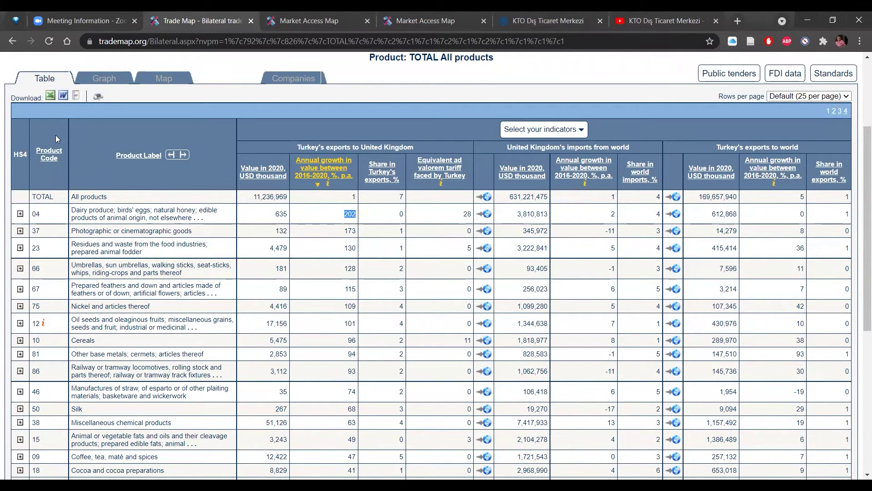
scroll(90, 159, up, 1)
scroll(90, 160, up, 1)
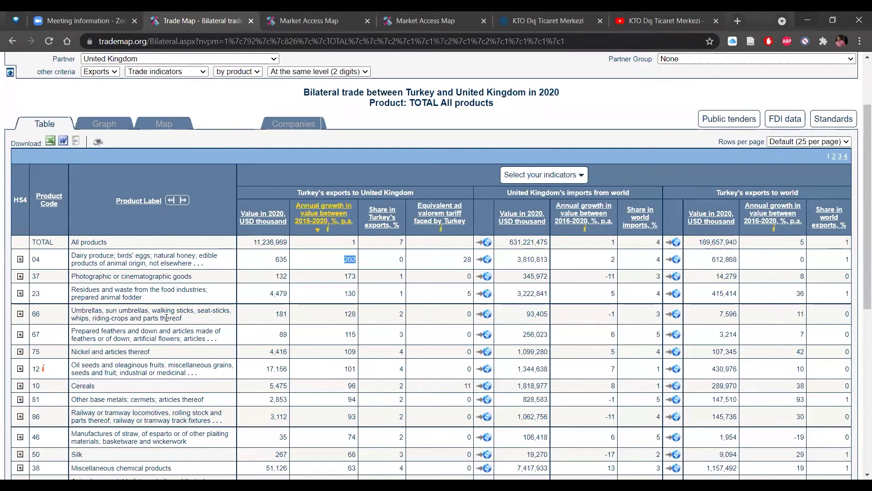
scroll(166, 317, down, 1)
drag(154, 229, 194, 230)
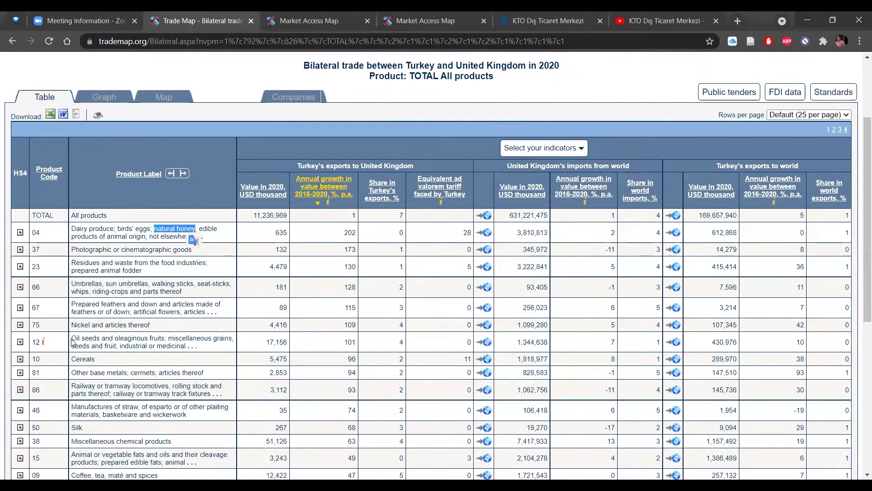
- Expand product 12, oil seeds and oleaginous fruits, into its 4-digit product breakdown
click(21, 343)
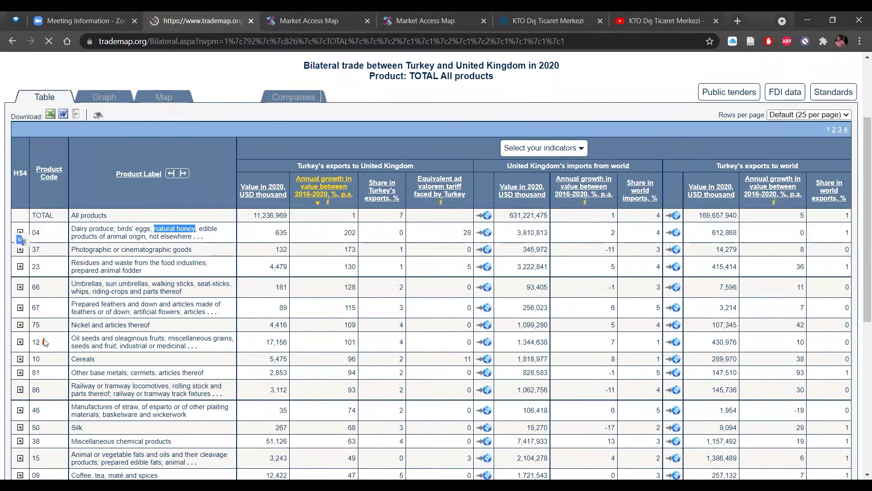
scroll(150, 252, down, 4)
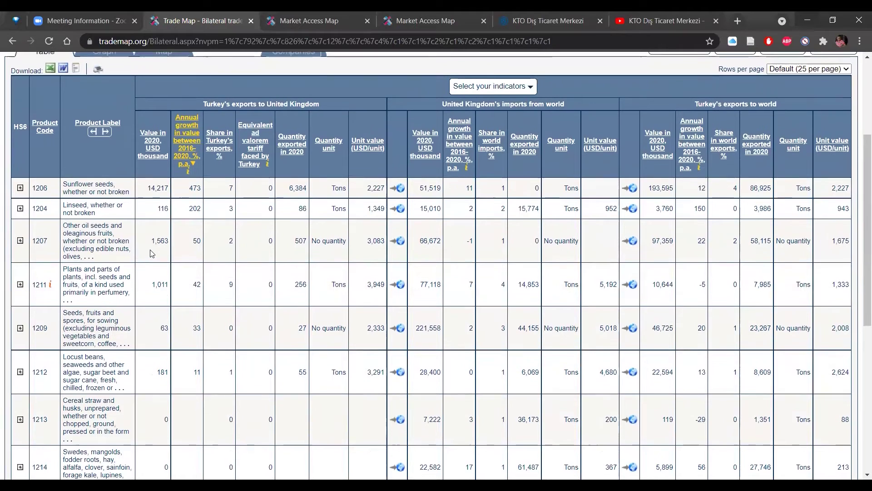
scroll(152, 253, up, 2)
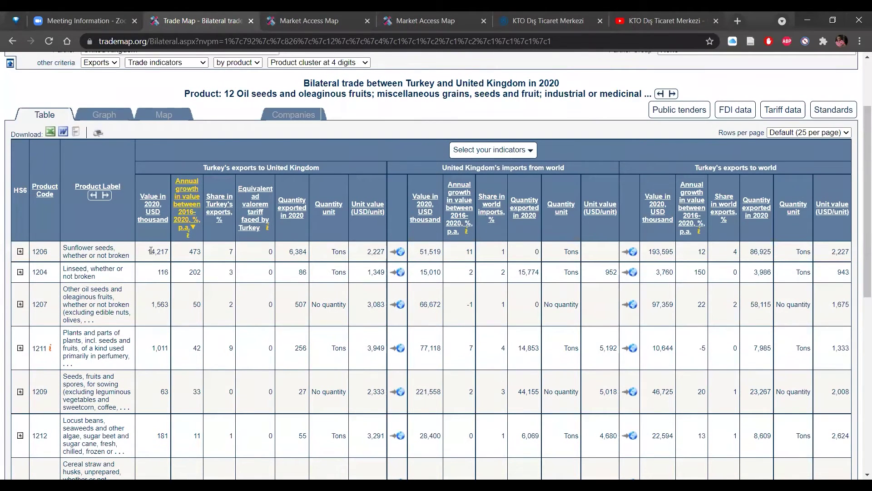
scroll(152, 251, down, 2)
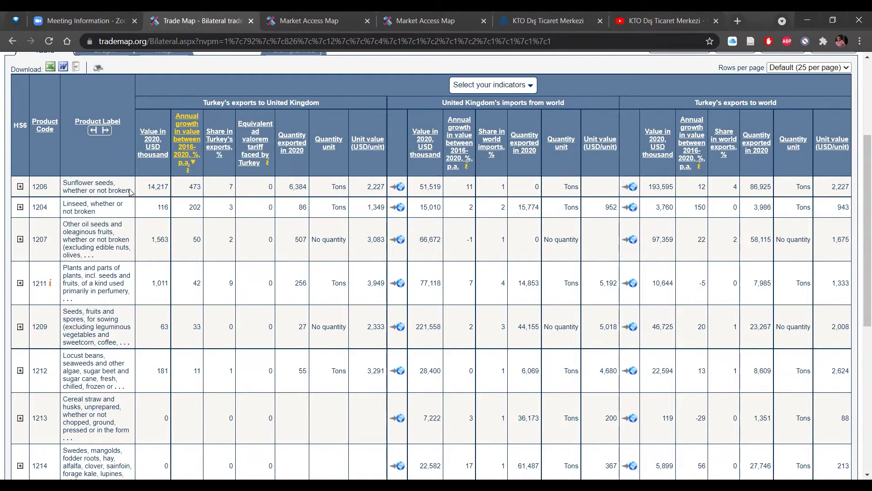
- Examine the product 12 subgroups and highlight the sunflower seeds label of product 1206
drag(149, 188, 168, 189)
drag(92, 235, 87, 450)
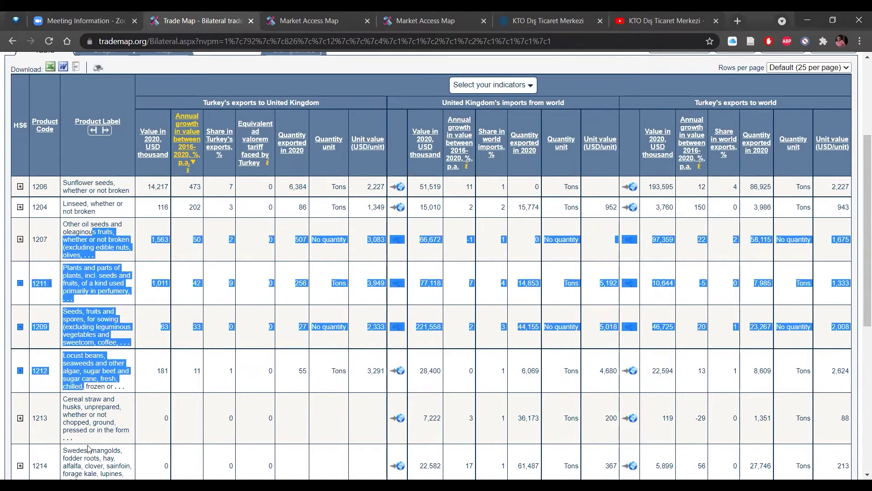
click(121, 206)
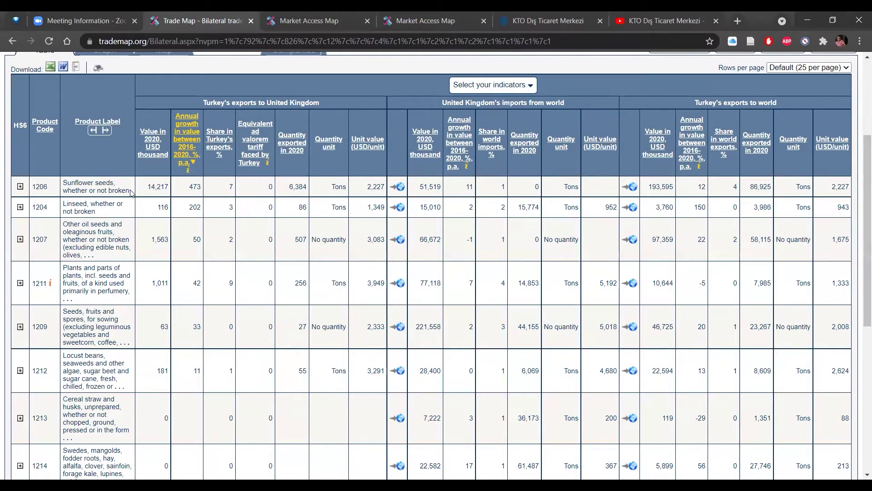
drag(131, 192, 65, 185)
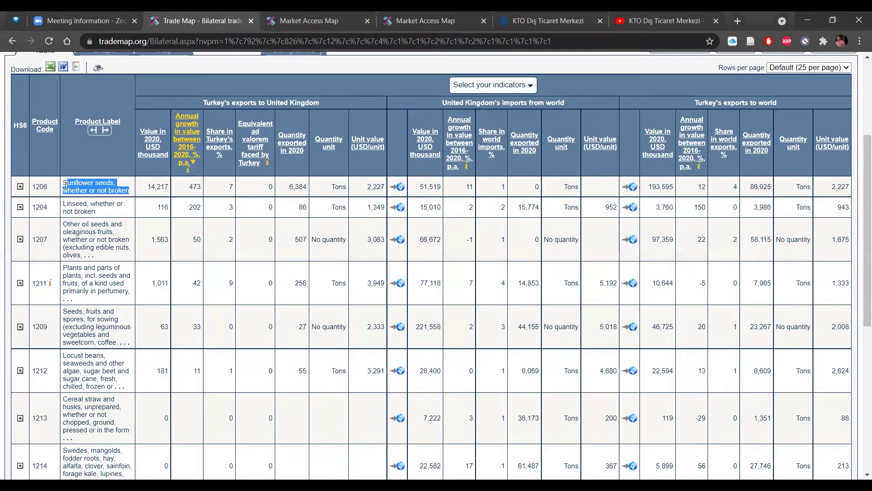
scroll(100, 214, up, 1)
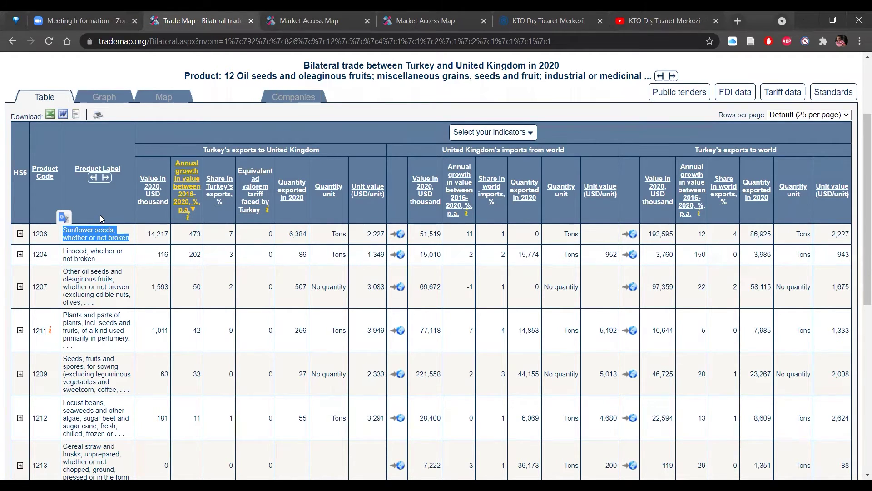
scroll(100, 215, up, 1)
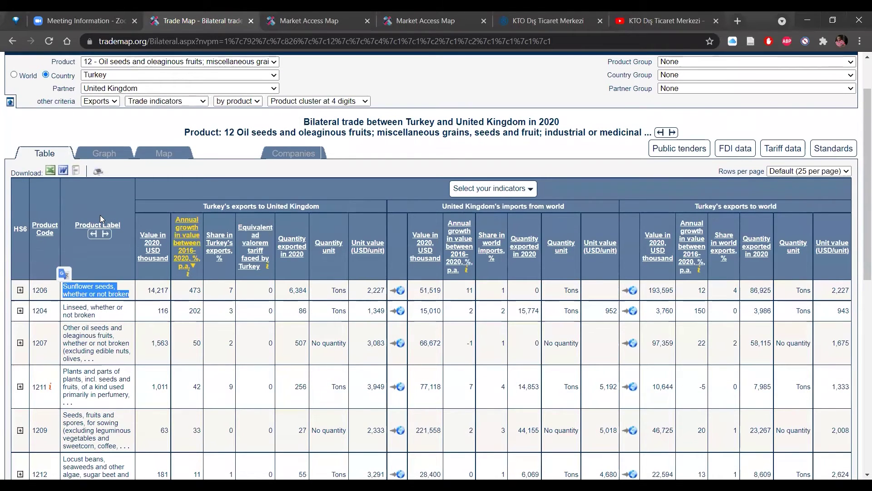
scroll(100, 215, up, 1)
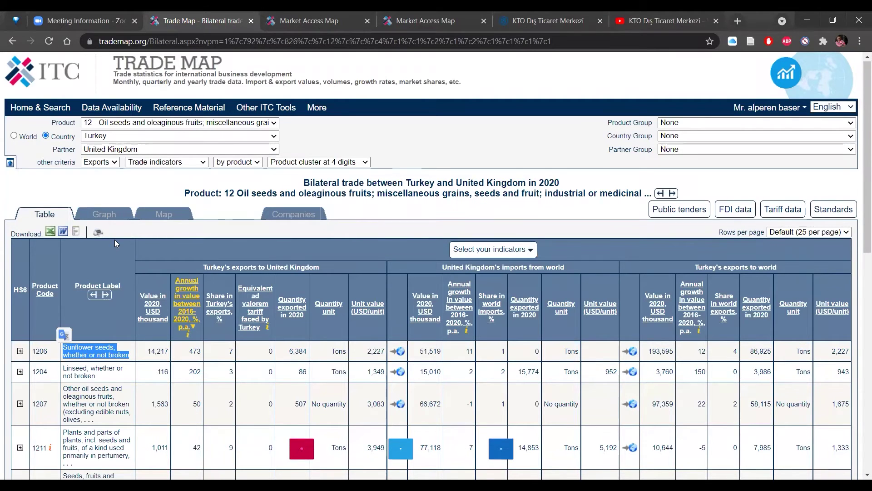
click(94, 350)
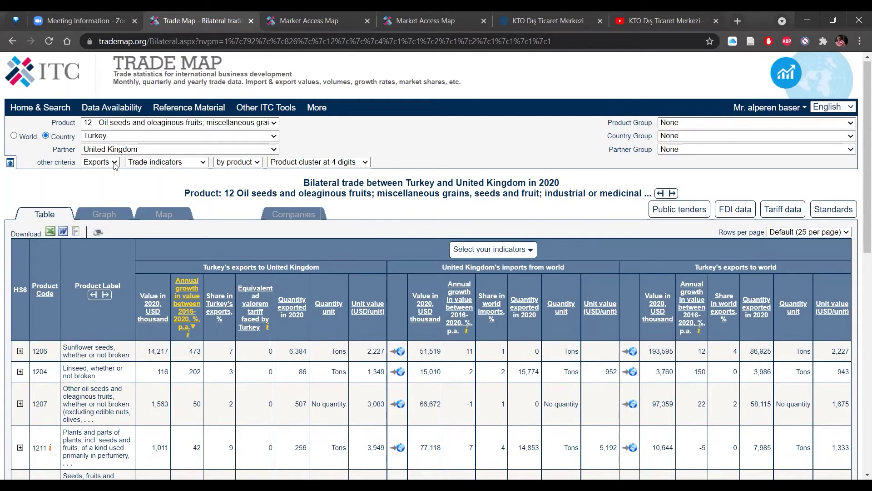
click(265, 149)
scroll(220, 204, up, 15)
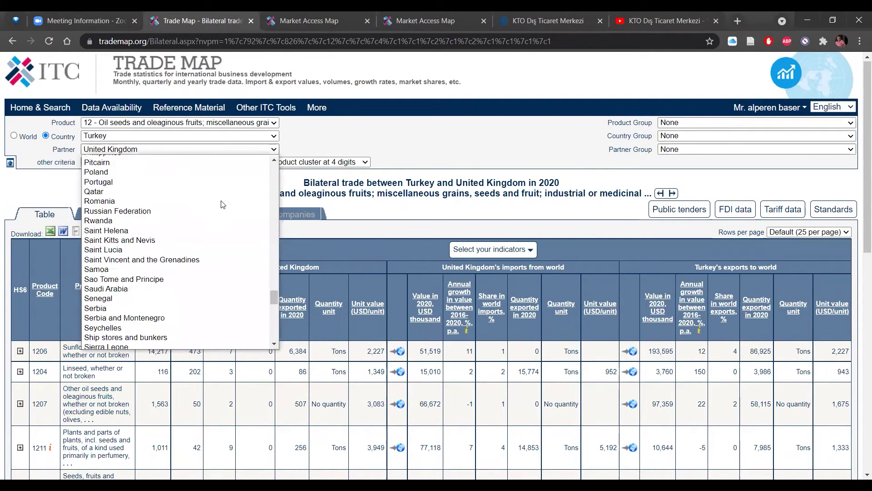
- Return to the home search page and clear both the product and the partner country selections
click(40, 107)
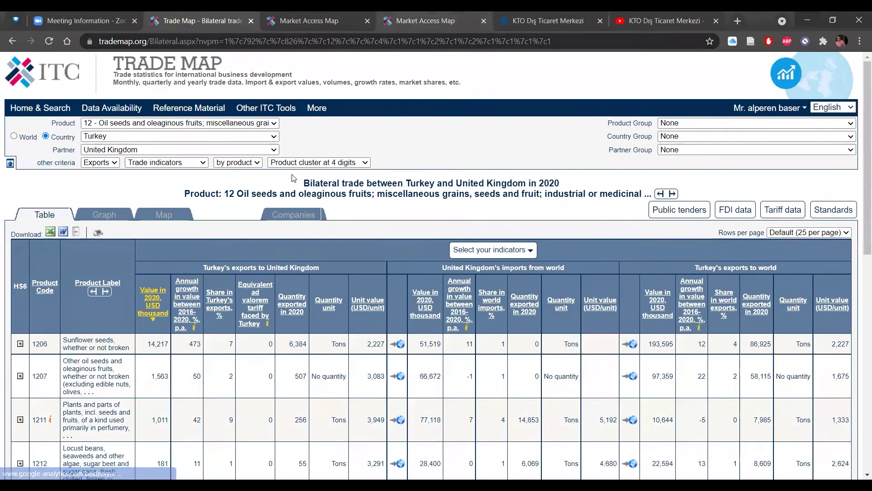
click(44, 113)
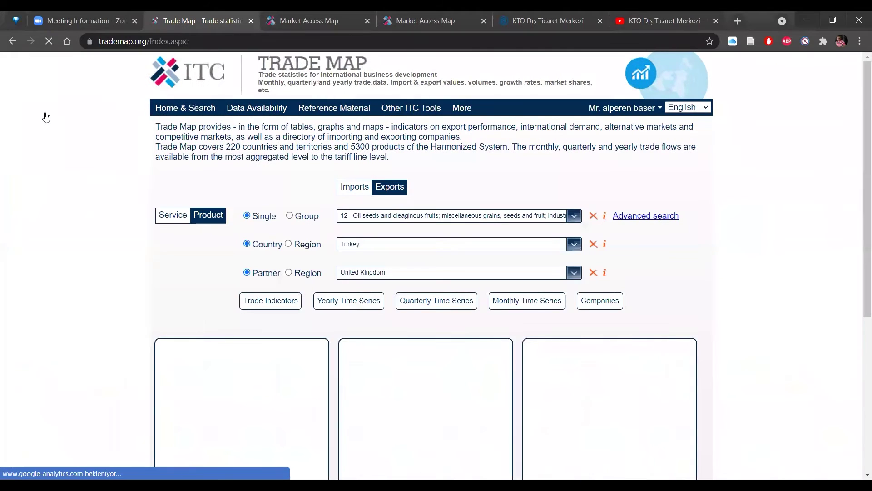
click(594, 216)
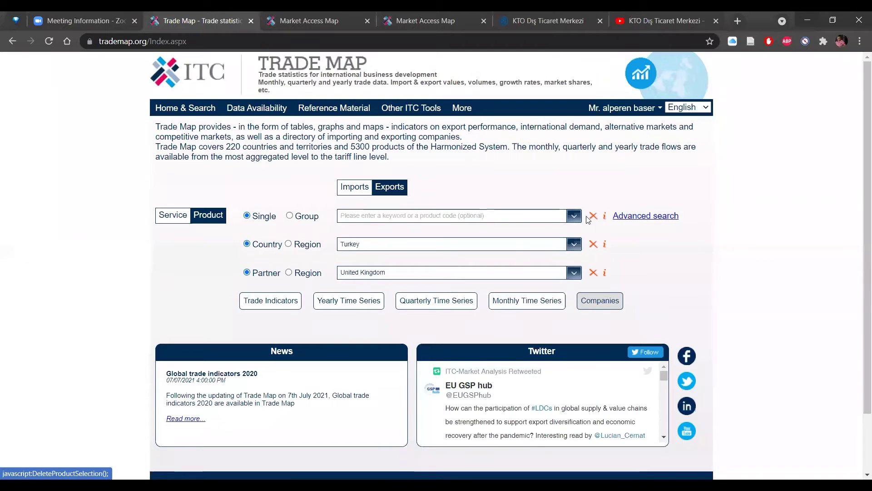
click(593, 273)
click(443, 217)
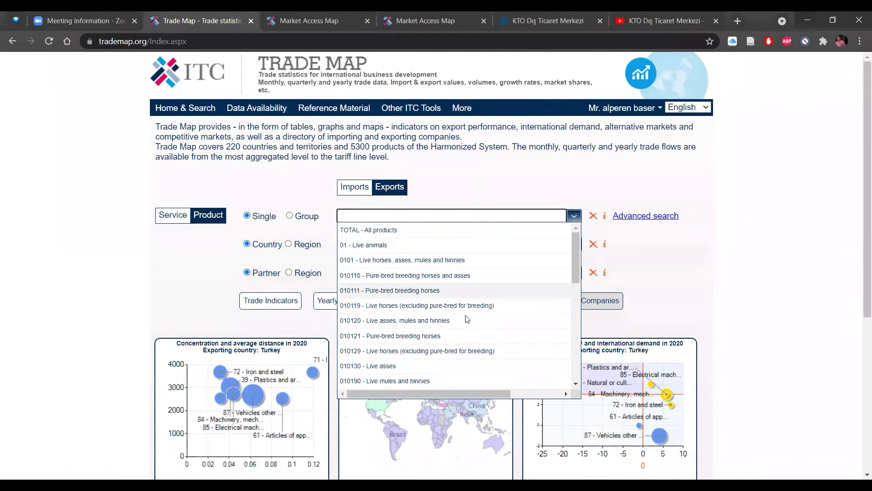
scroll(457, 315, down, 2)
scroll(468, 317, down, 2)
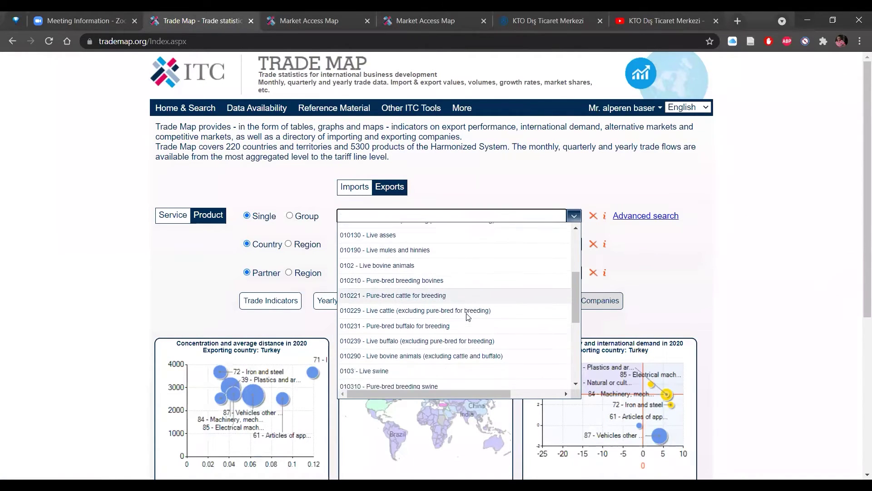
scroll(468, 317, down, 5)
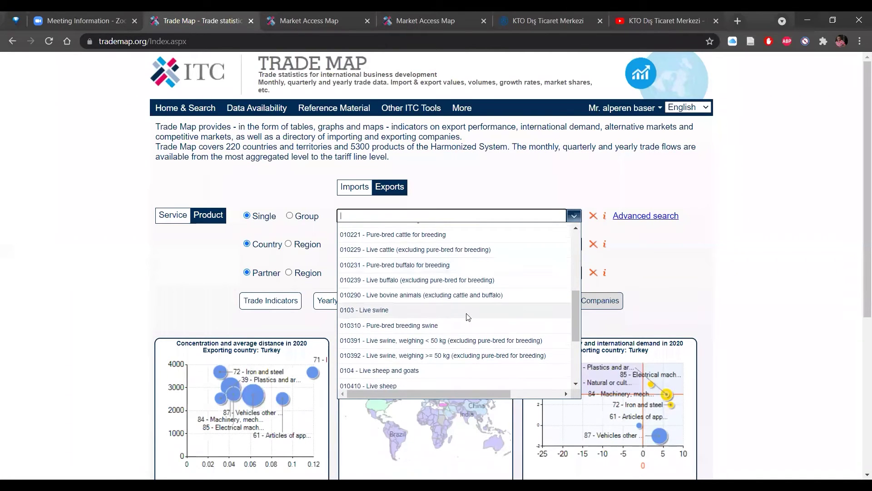
scroll(468, 317, down, 1)
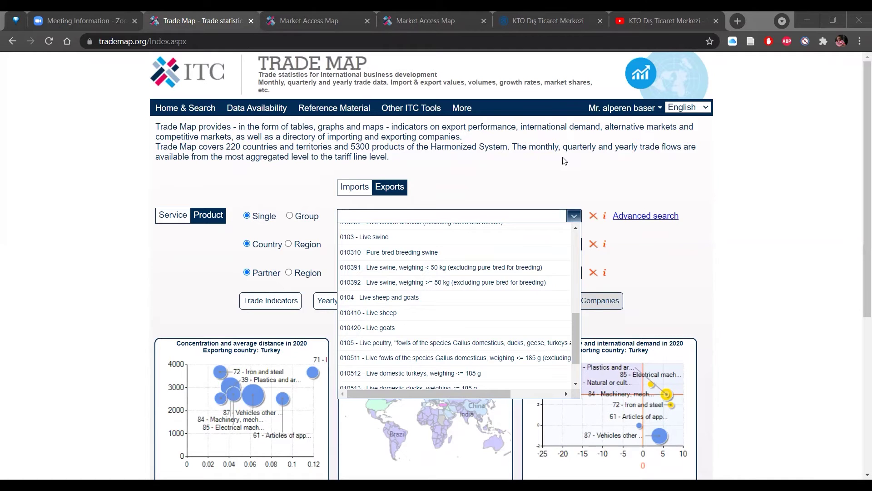
click(741, 232)
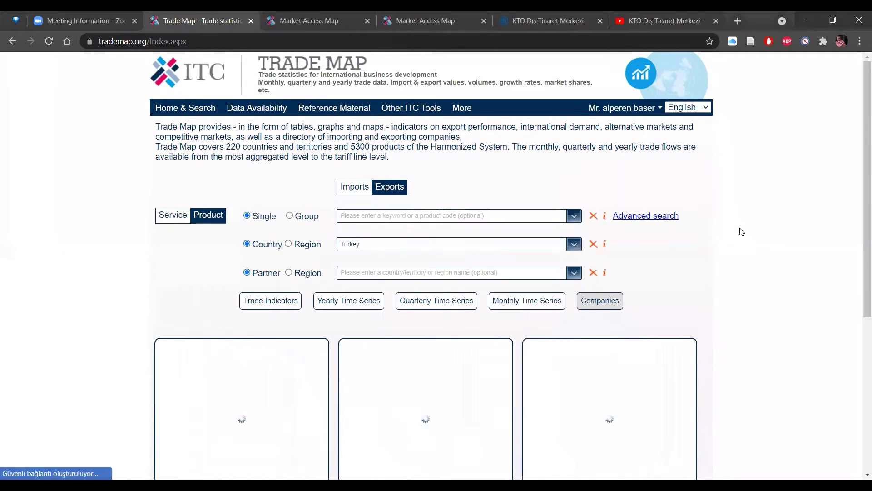
- Set the product to 391739, flexible tubes, pipes and hoses of plastics, for Turkey's exports
click(491, 214)
text(3)
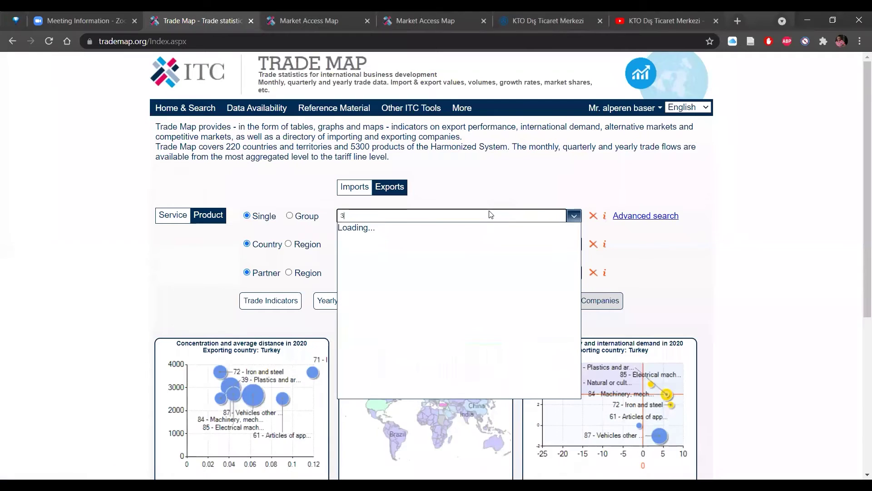
text(91739)
click(468, 231)
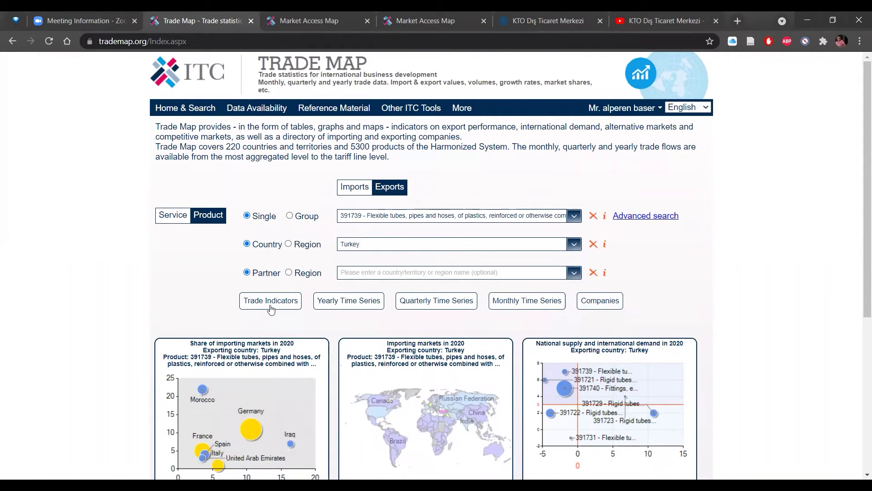
- Clear the partner selection and show the trade indicators for Turkey's exports of product 391739
click(593, 273)
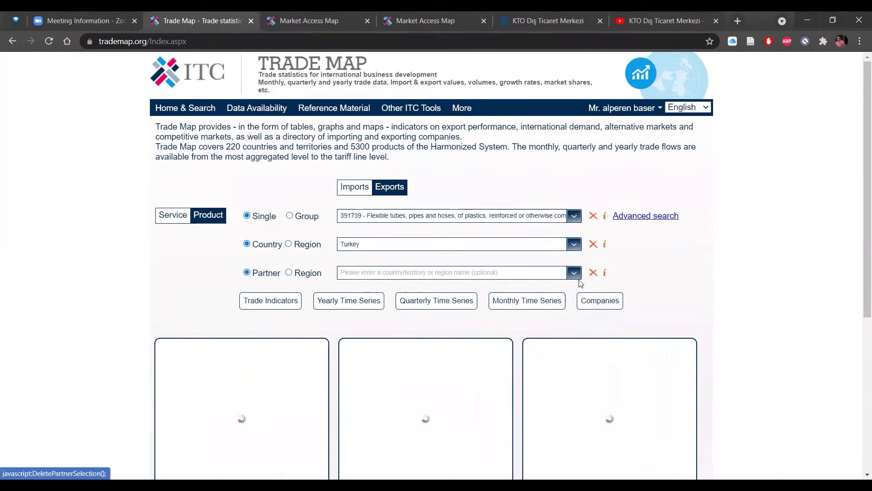
click(593, 272)
click(257, 301)
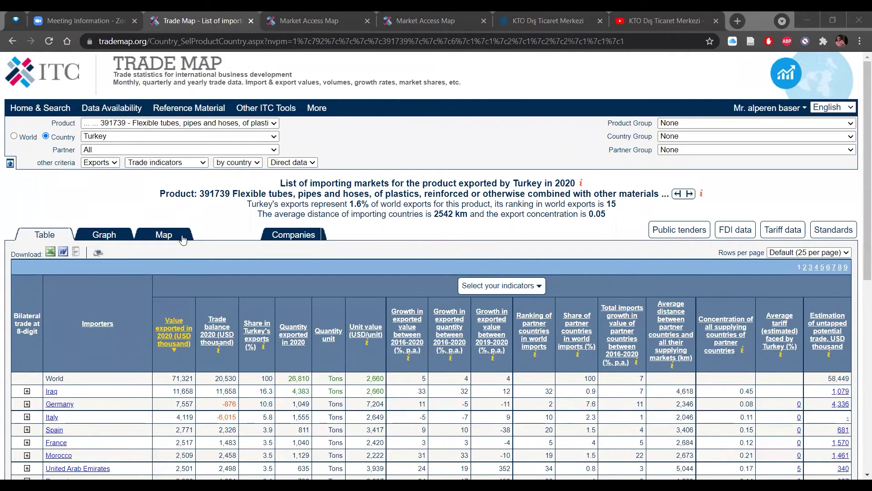
- Show the bubble graph on prospects for market diversification of product 391739 and check the available graph types
click(109, 240)
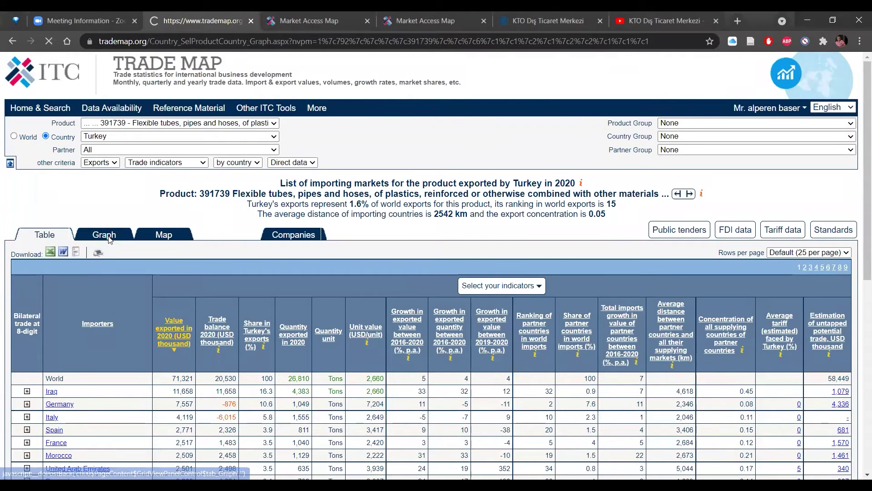
scroll(184, 236, down, 2)
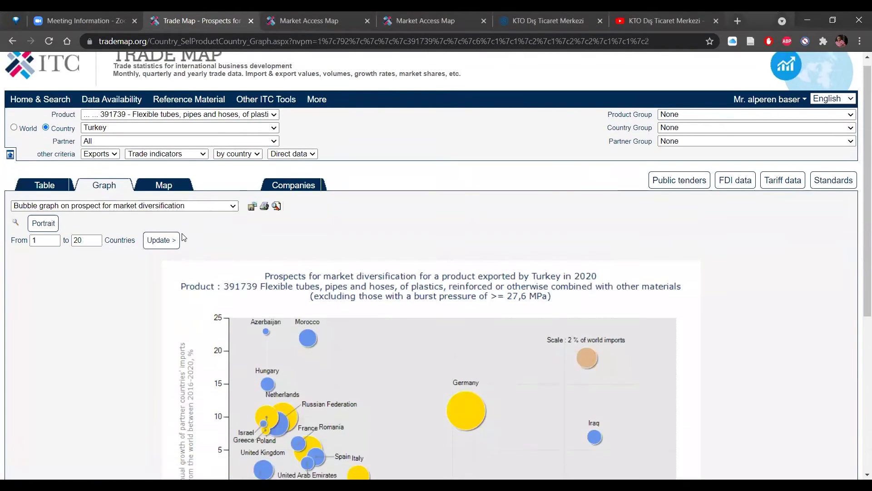
scroll(183, 237, down, 1)
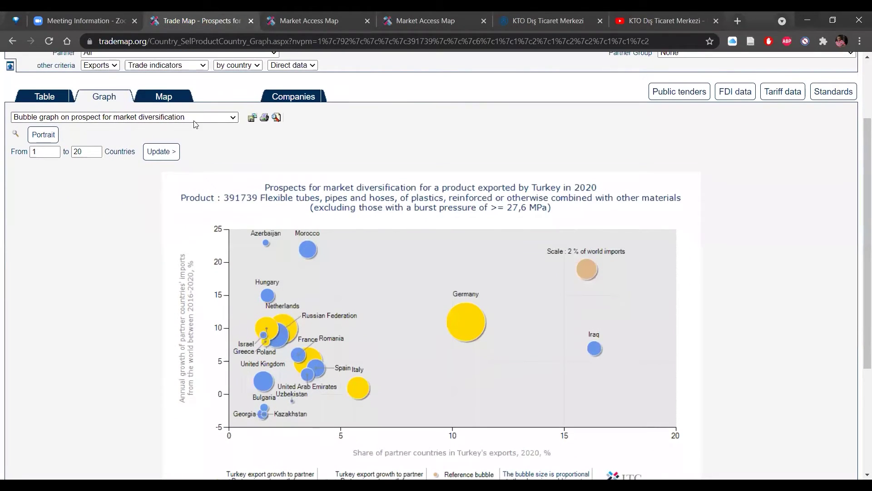
click(192, 148)
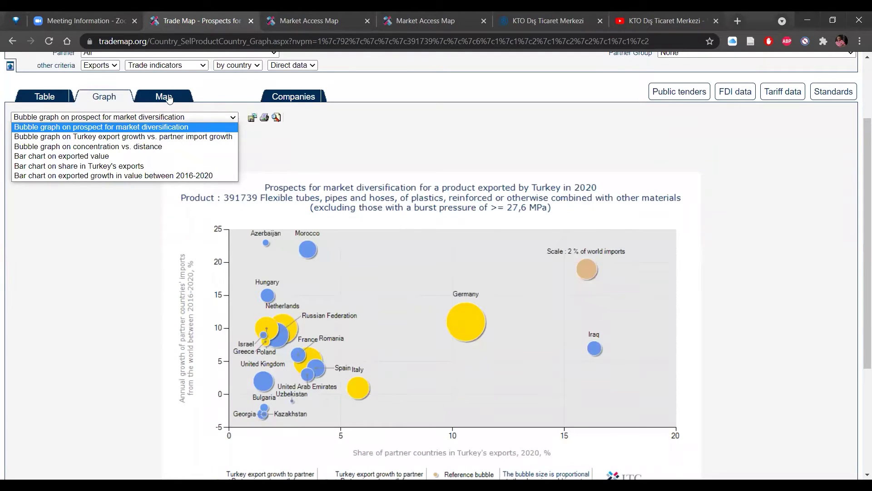
- Switch the graph to yearly time series and examine the exported value curves of the importing markets
click(163, 65)
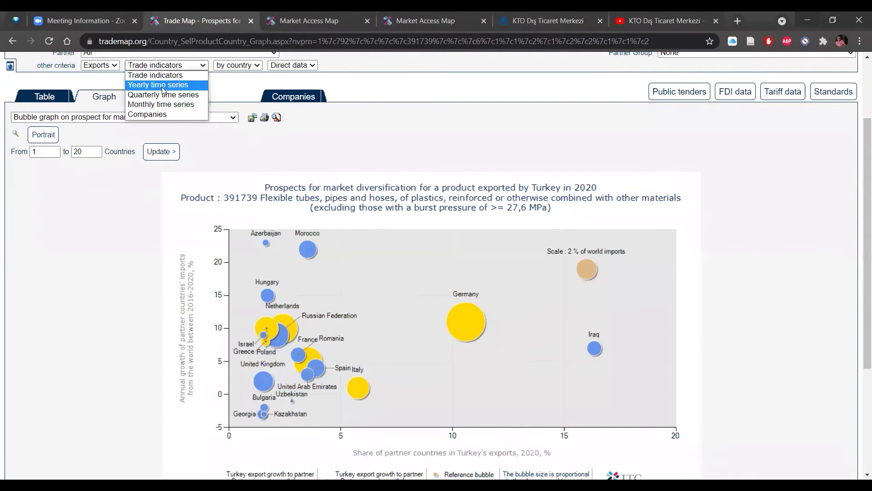
click(163, 86)
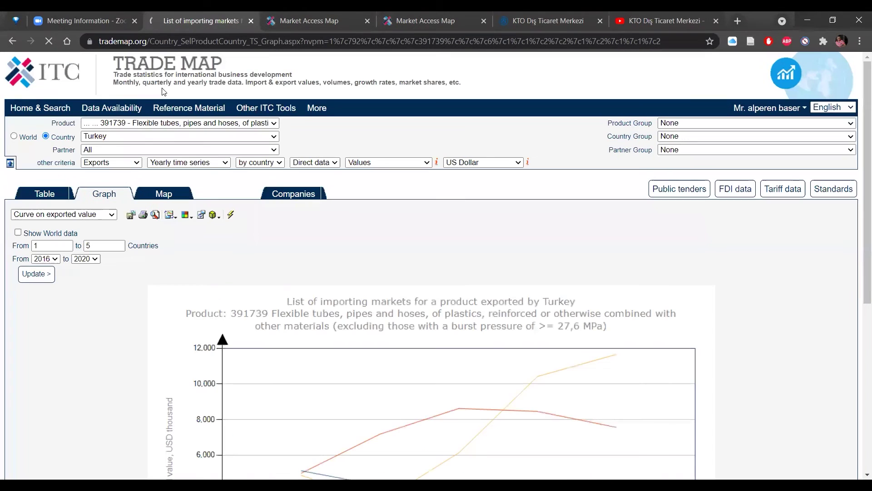
scroll(207, 320, down, 3)
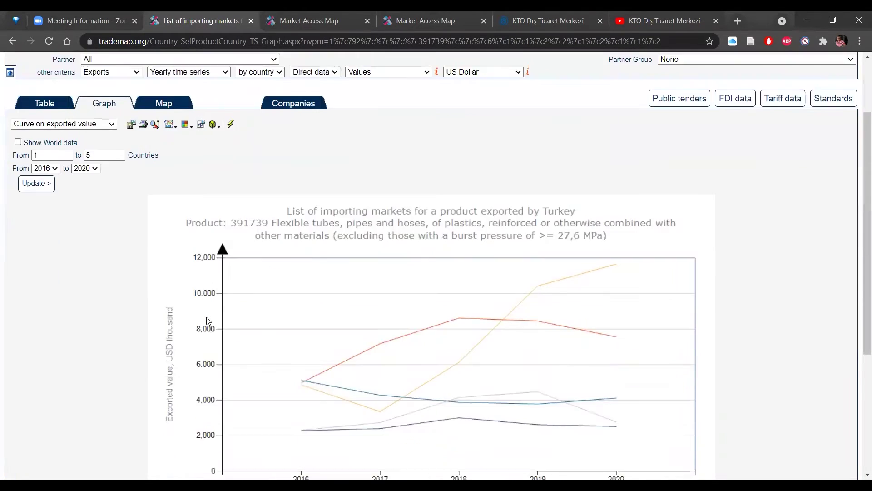
scroll(207, 321, down, 1)
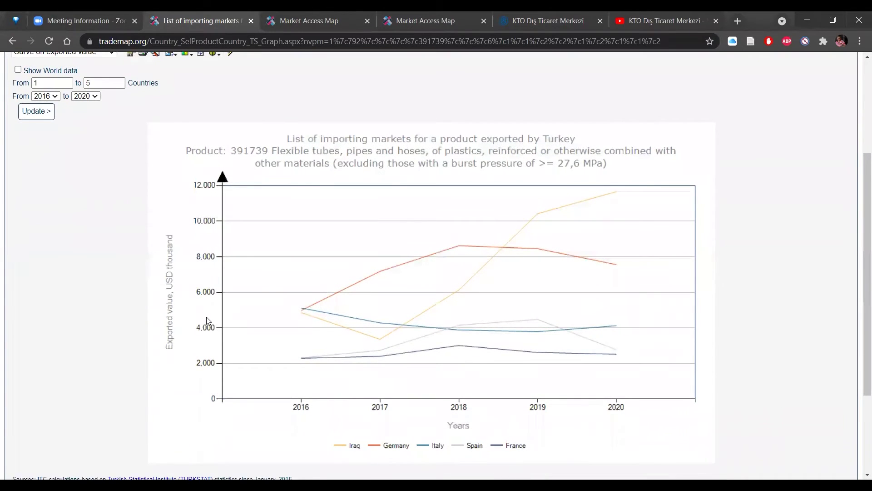
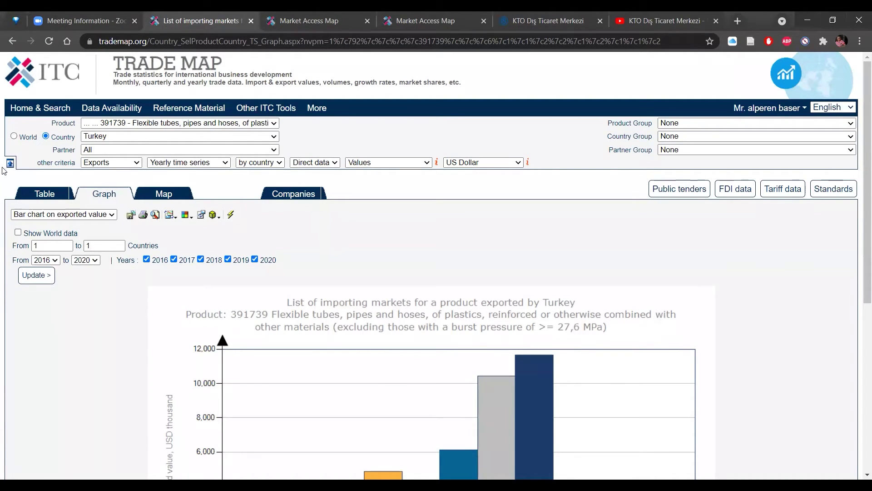
- Switch back to the trade indicators table and highlight the header for the estimation of untapped potential trade
click(187, 165)
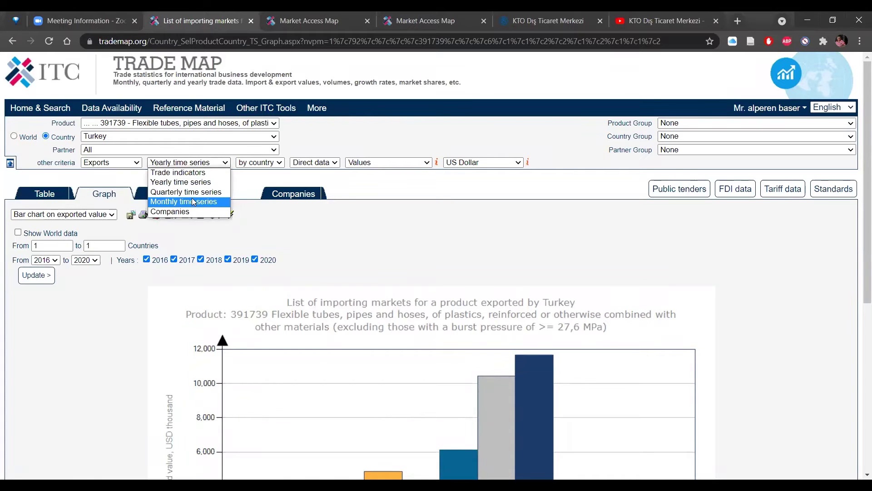
click(195, 174)
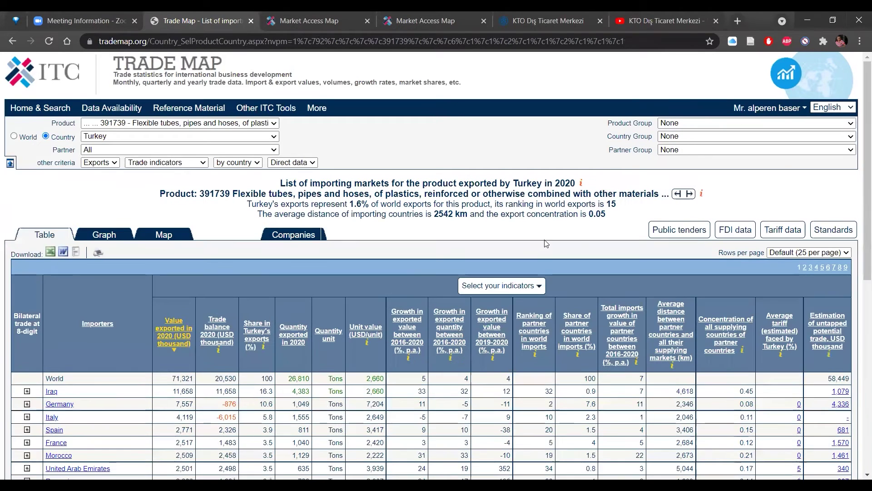
scroll(709, 273, down, 3)
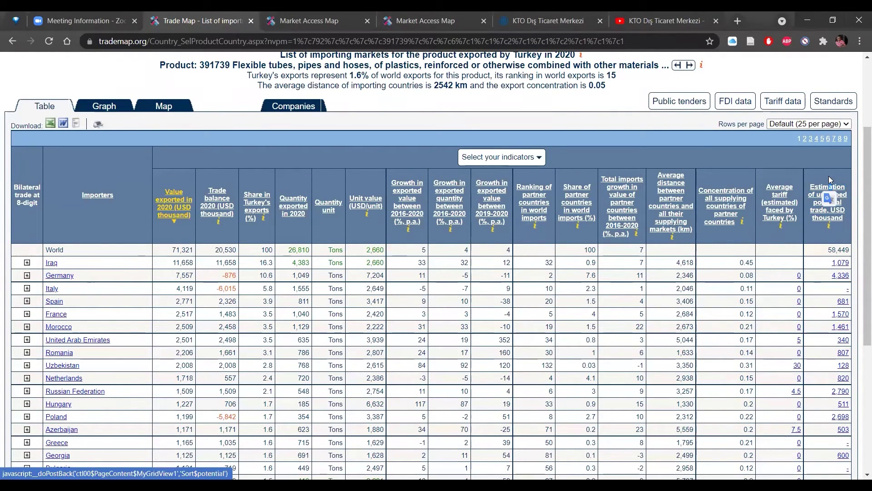
drag(829, 176, 836, 247)
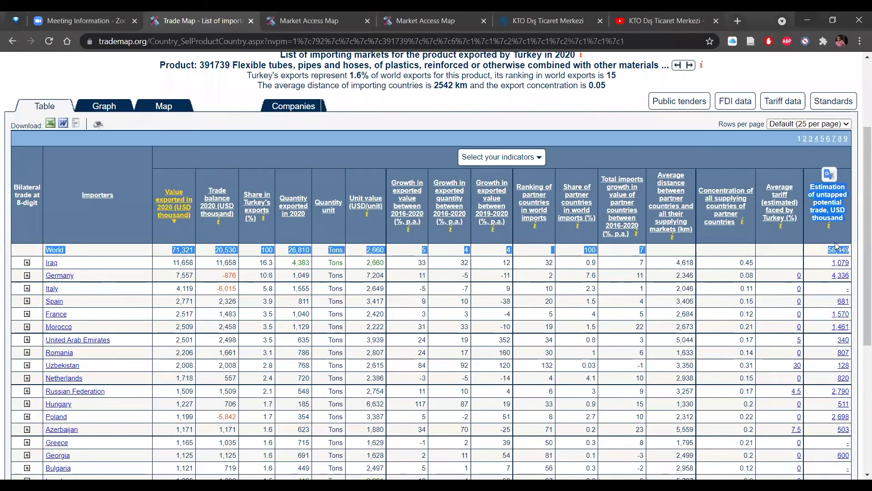
click(823, 233)
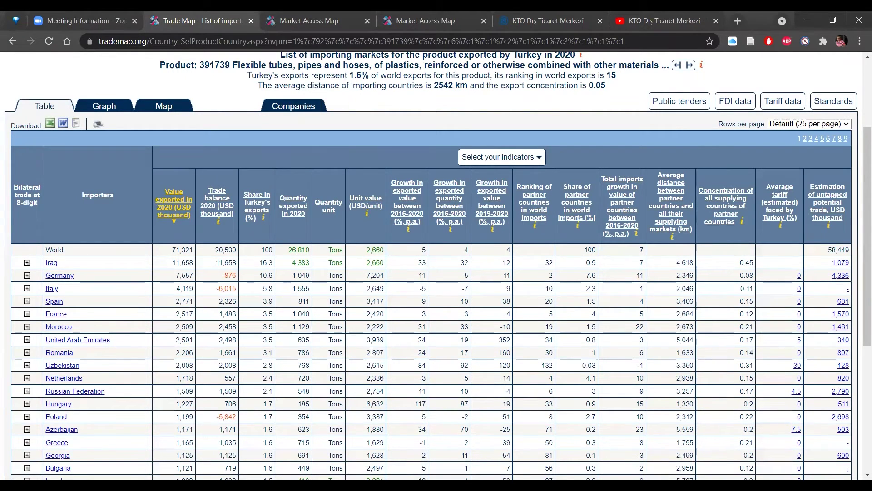
- Switch the importing markets table for product 391739 to yearly time series
scroll(372, 351, up, 3)
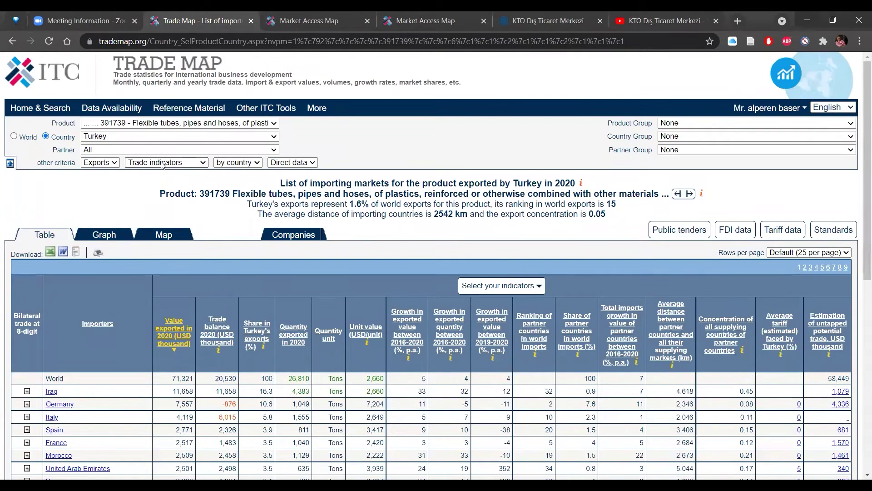
click(193, 165)
click(178, 182)
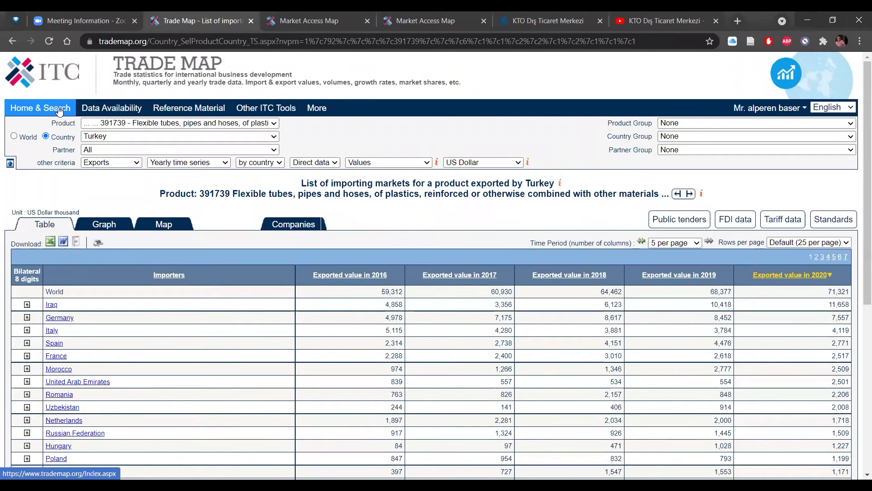
- Return to the home search page and clear the exporting country, keeping product 391739 selected
click(58, 110)
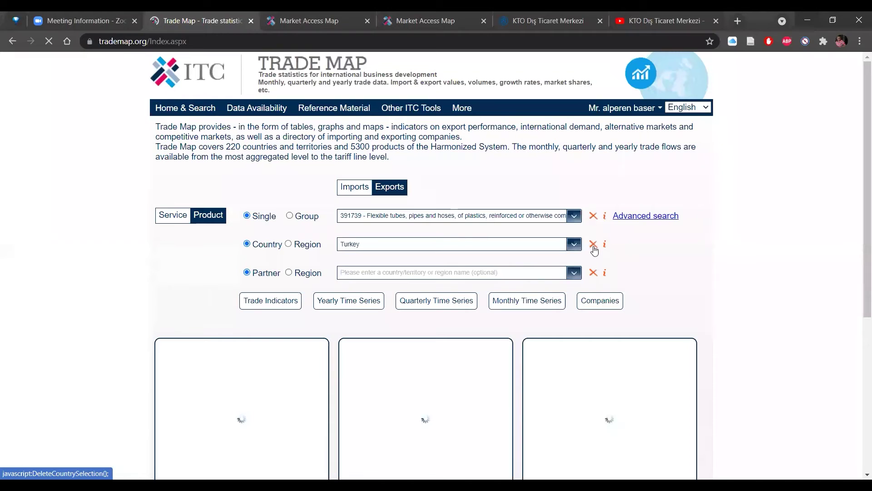
click(594, 248)
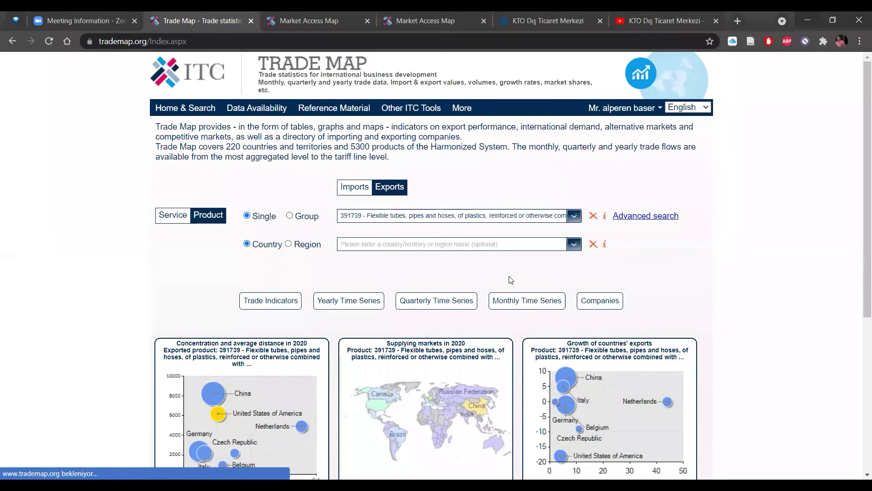
- Switch the search for product 391739 to imports and set the country to Russian Federation
click(364, 188)
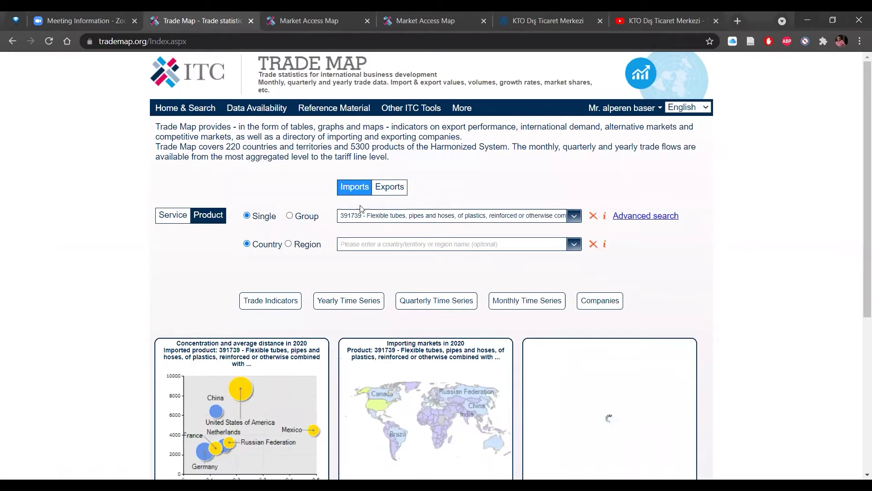
click(382, 244)
text(russ)
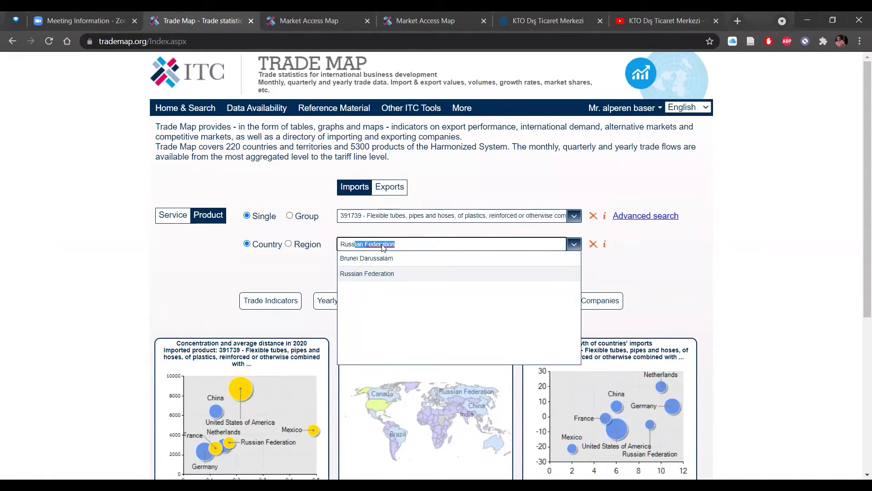
click(372, 273)
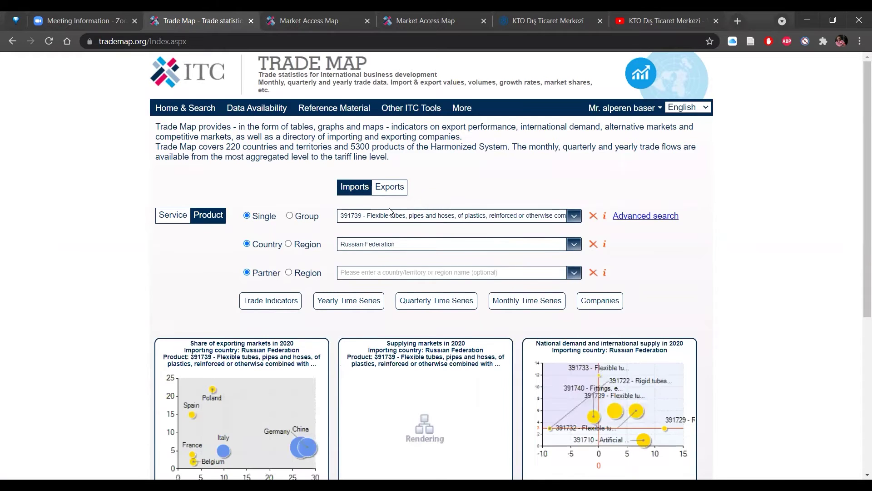
- Open the importing companies for this selection and list those in the category "Pipes, tubes, ducts and hoses, plastic"
click(609, 308)
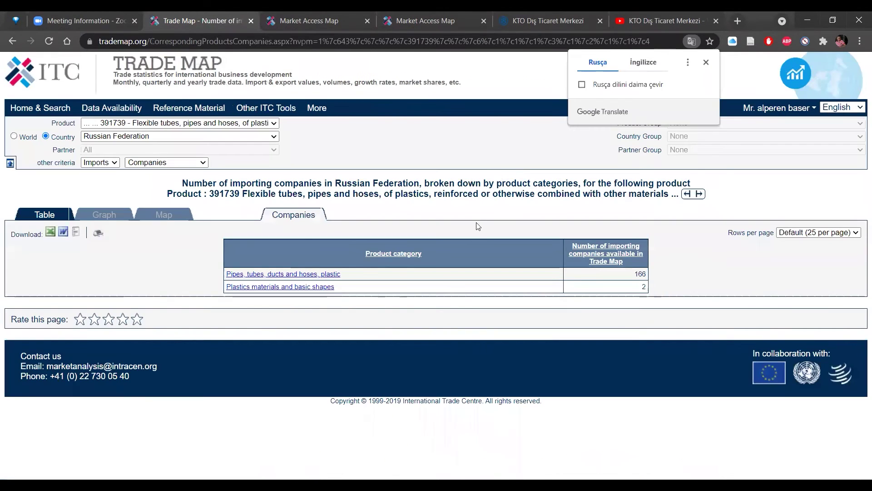
click(282, 274)
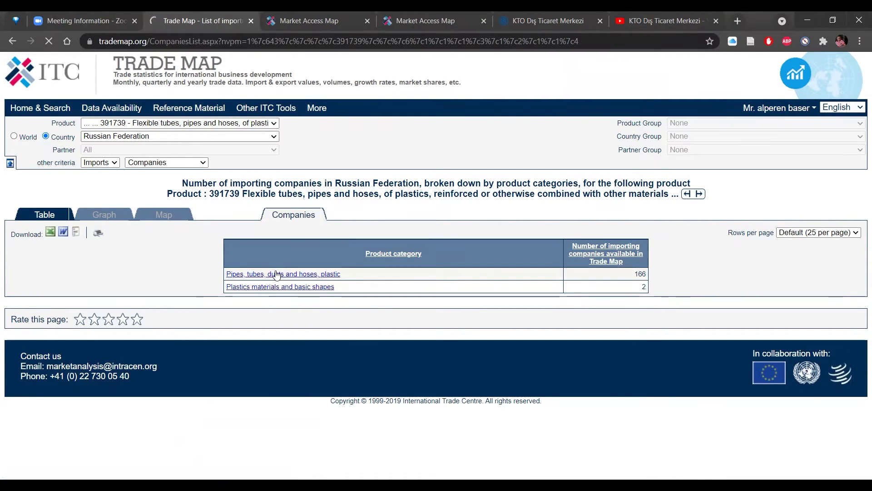
scroll(239, 378, down, 15)
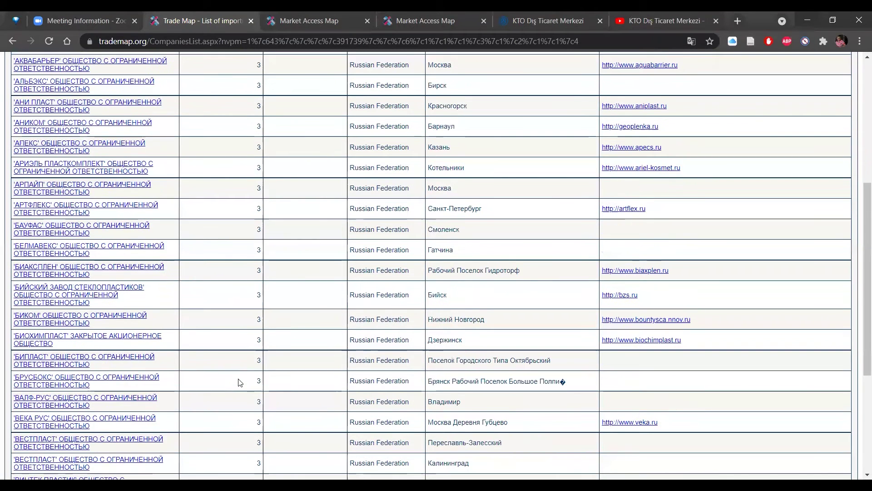
scroll(238, 378, down, 1)
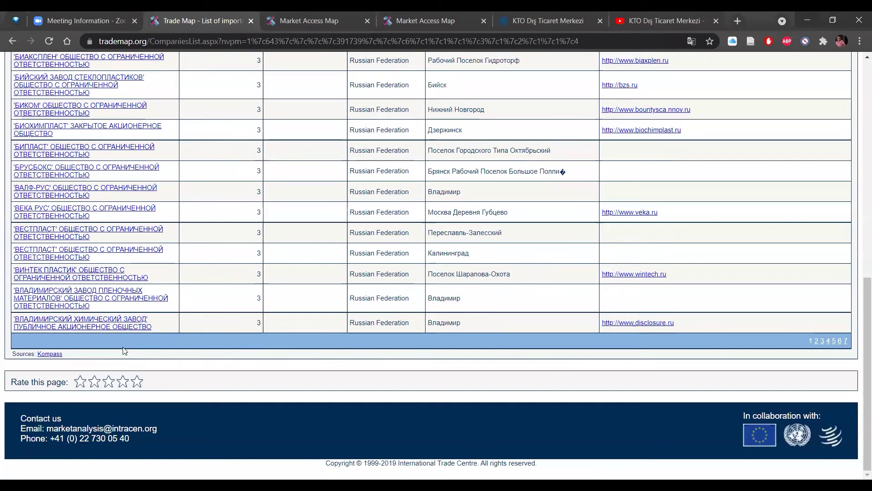
- Highlight the Kompass source name below the company table
double_click(56, 355)
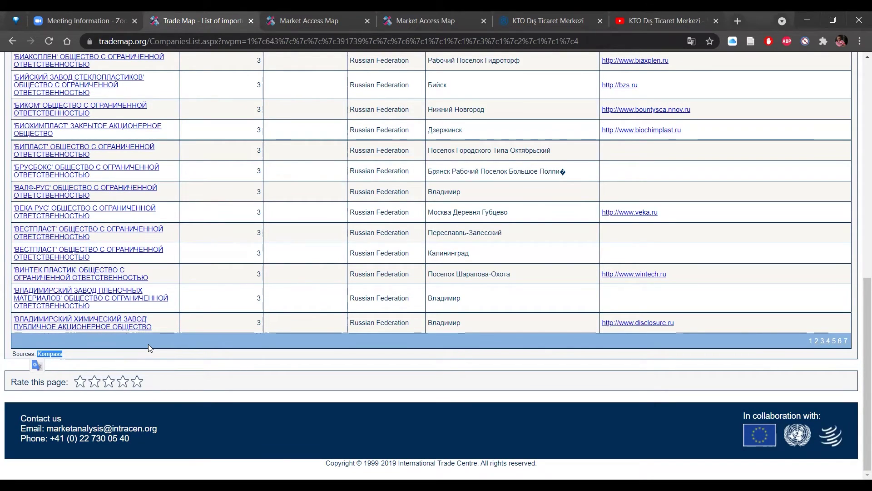
scroll(148, 345, up, 1)
click(118, 370)
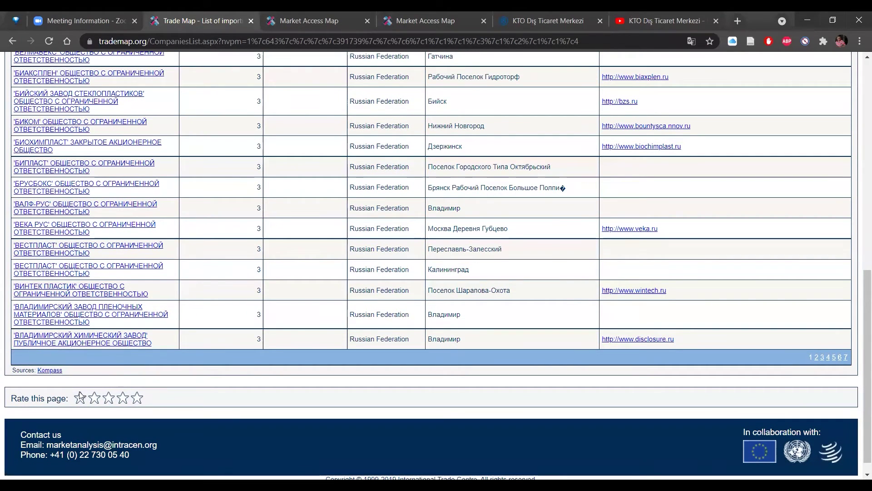
drag(66, 370, 35, 370)
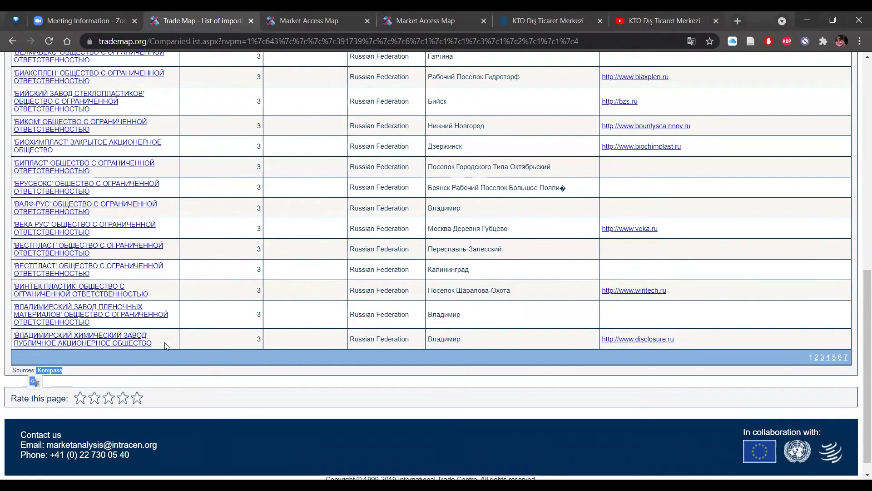
- Look through the list of Russian importing companies, including their traded categories, cities and websites
scroll(233, 245, up, 15)
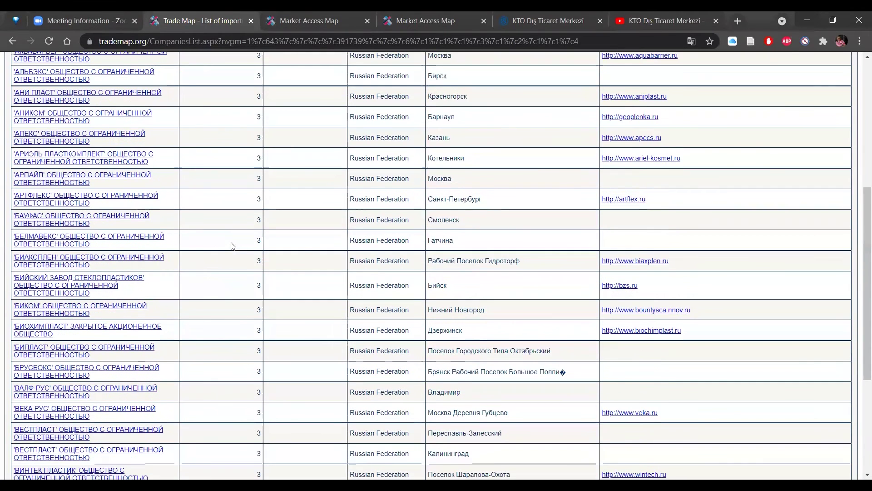
scroll(343, 244, down, 1)
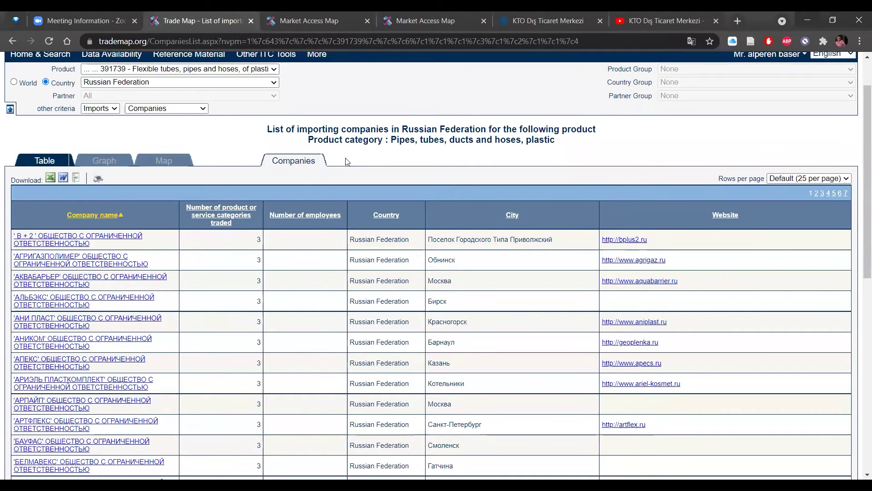
scroll(346, 161, up, 1)
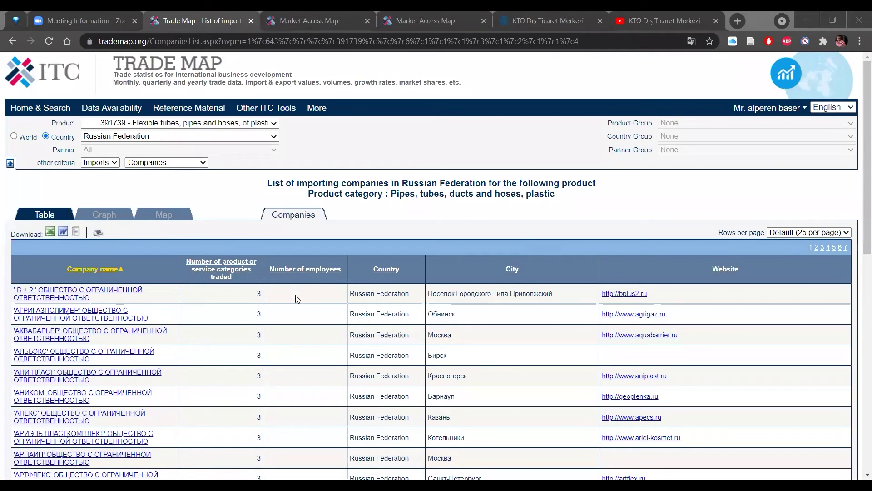
scroll(295, 295, down, 3)
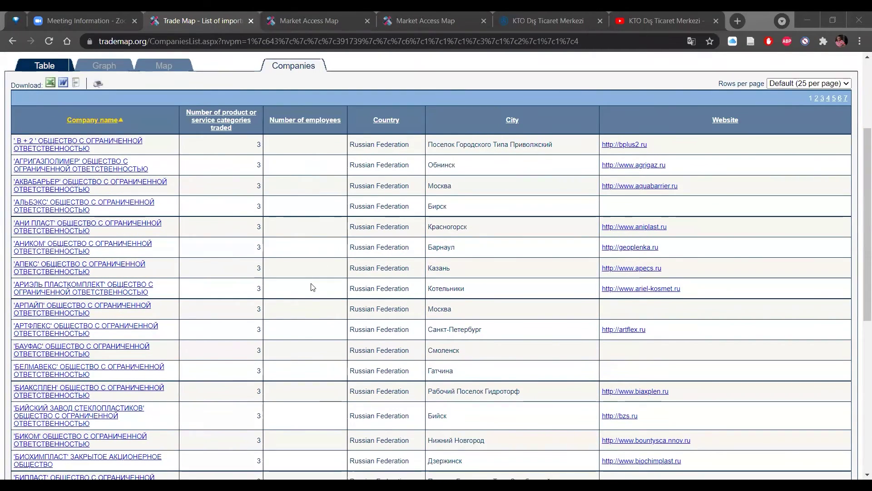
scroll(311, 286, up, 2)
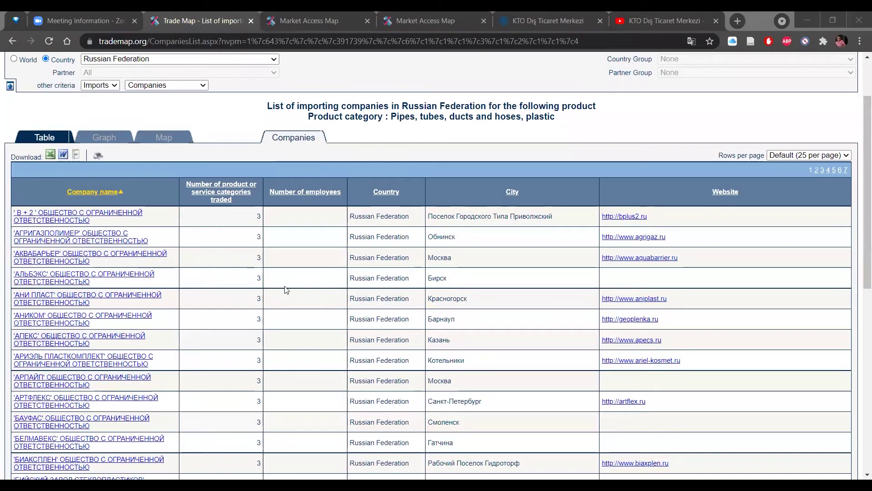
scroll(285, 290, up, 1)
scroll(285, 289, down, 1)
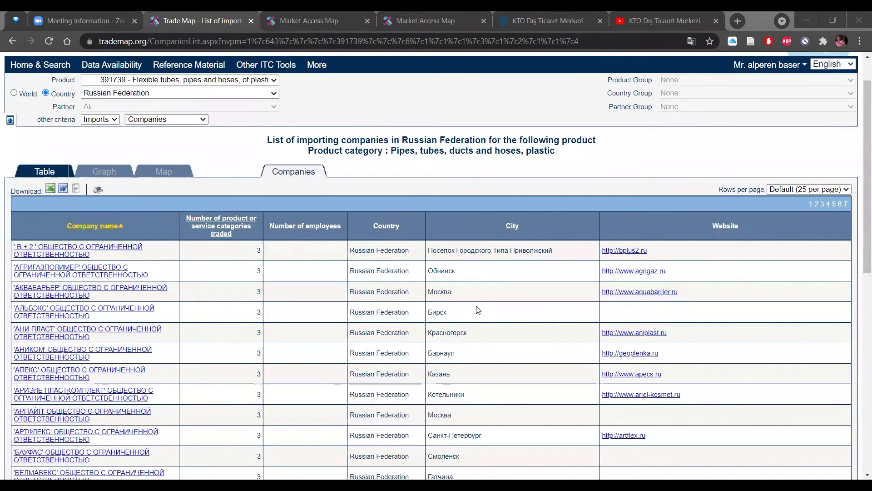
scroll(478, 310, down, 1)
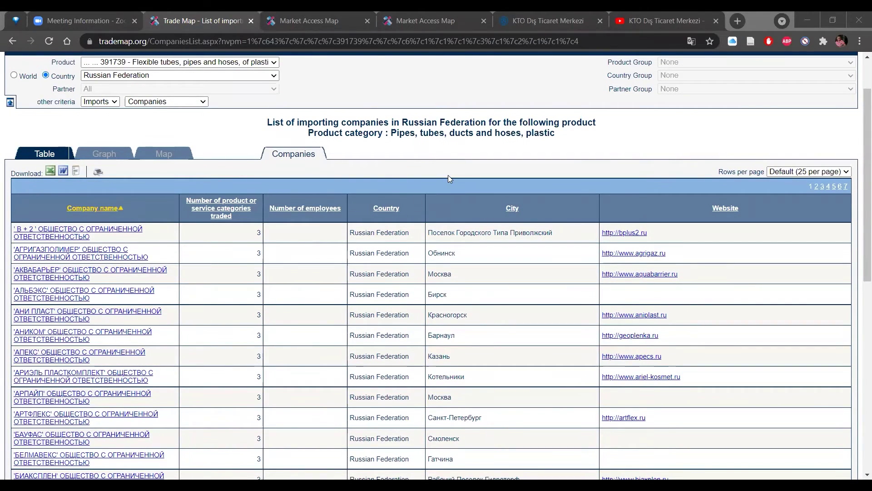
scroll(449, 178, up, 1)
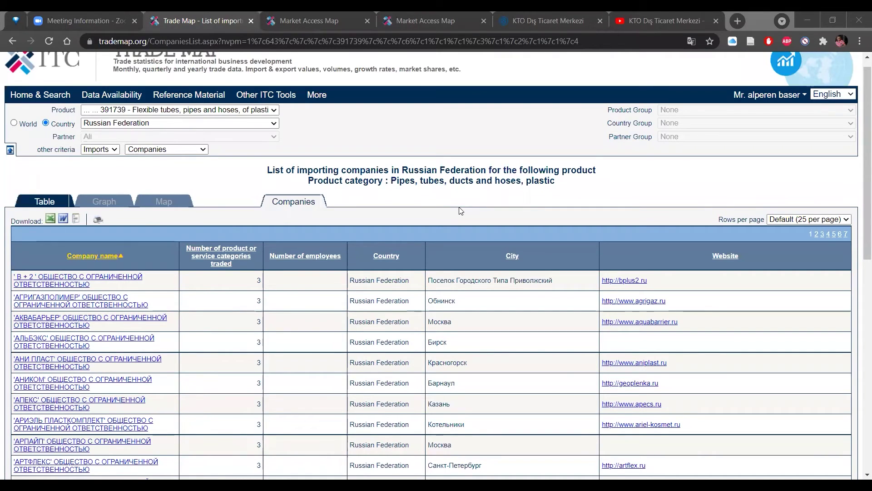
scroll(460, 210, down, 2)
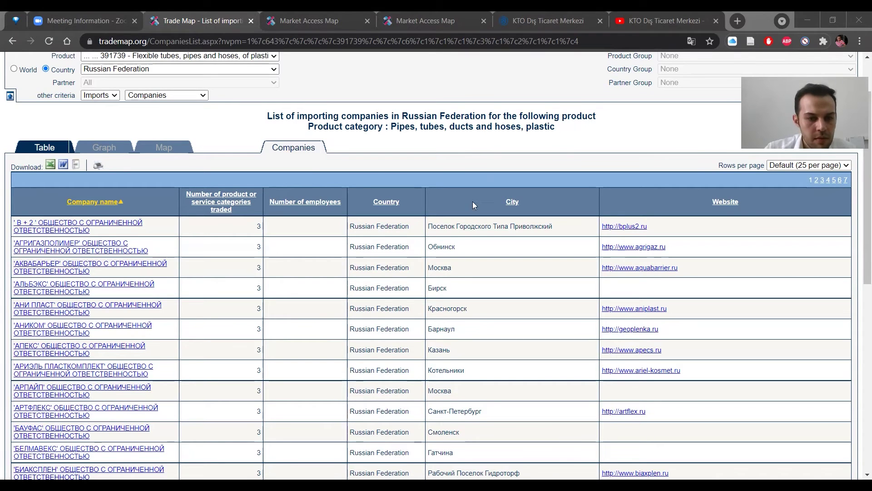
scroll(473, 296, down, 1)
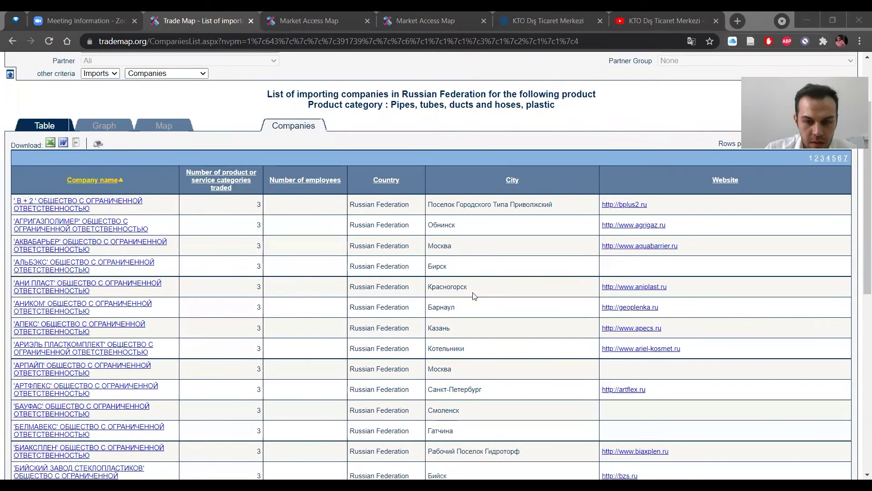
scroll(473, 296, down, 4)
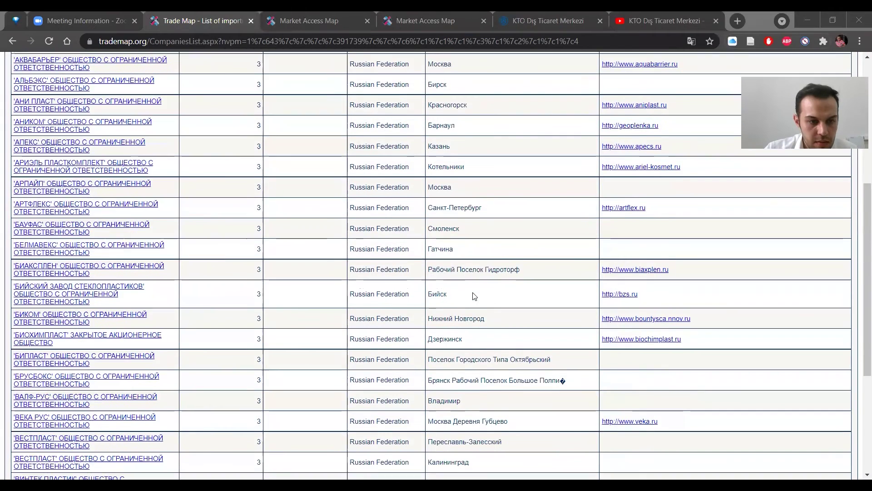
scroll(473, 296, down, 3)
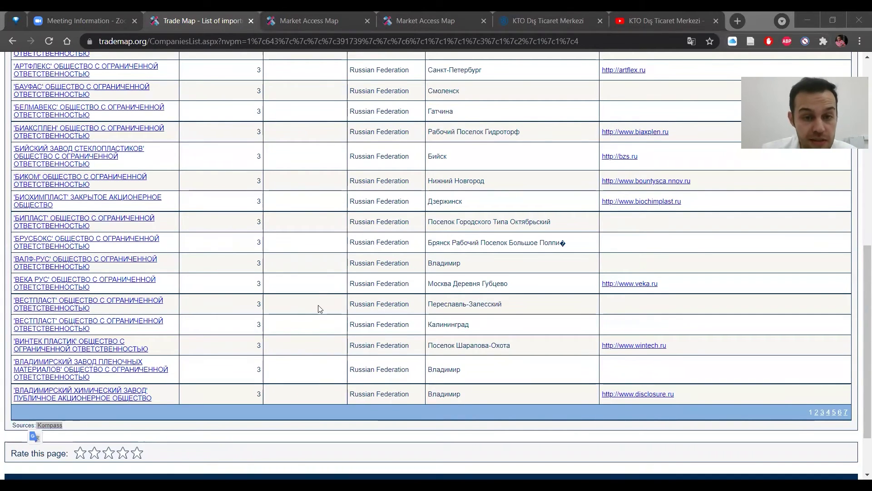
scroll(318, 306, up, 9)
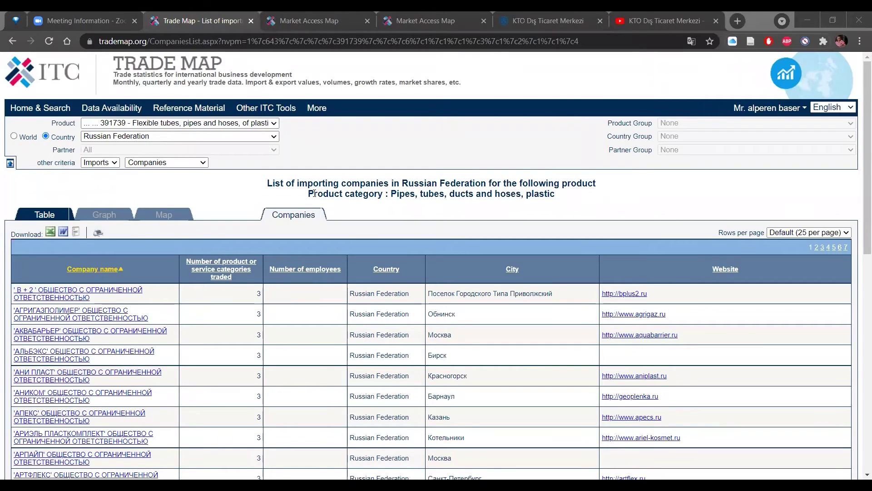
- Switch to the KTO Dış Ticaret Merkezi website and look through its service cards, such as export coaching and target market consultancy
click(54, 114)
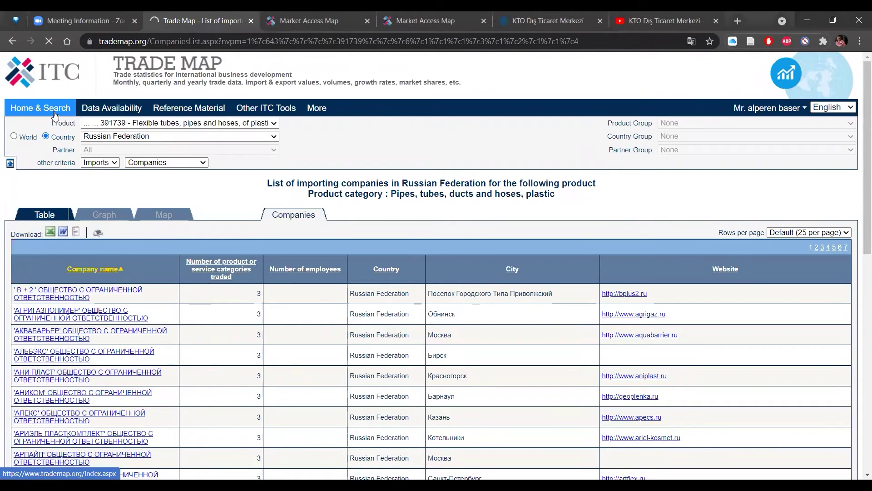
click(545, 20)
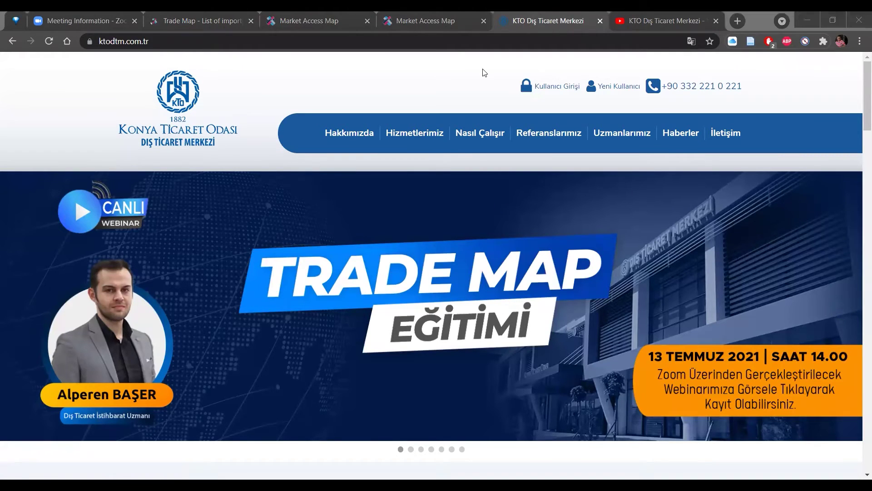
click(114, 161)
scroll(643, 344, down, 10)
scroll(644, 344, up, 10)
scroll(464, 336, down, 10)
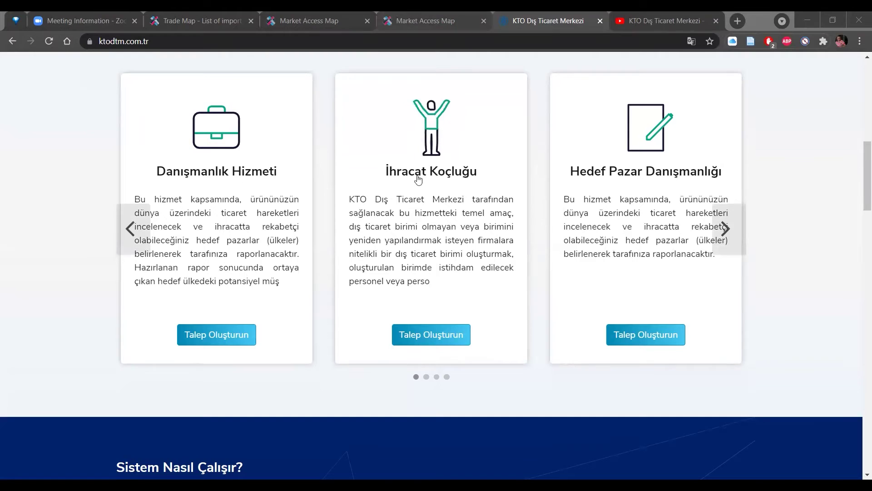
- Return to the Trade Map list of Russian importers and highlight its Kompass source reference once more
click(200, 21)
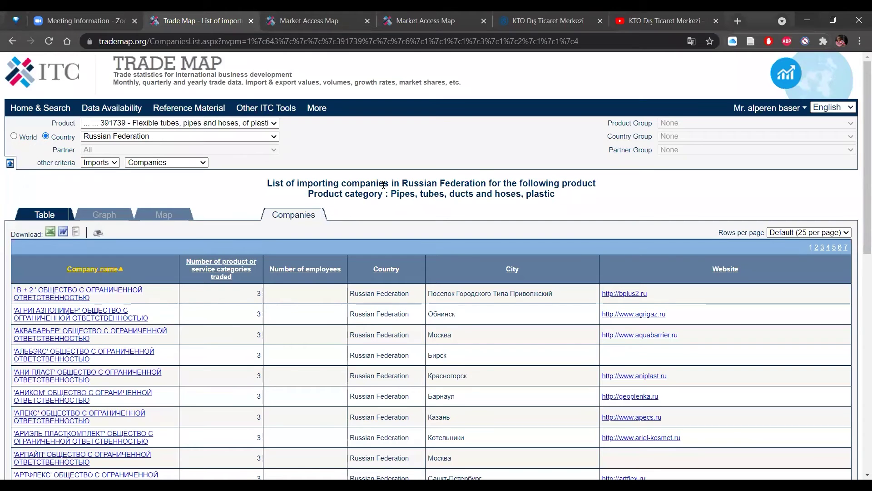
scroll(318, 272, down, 12)
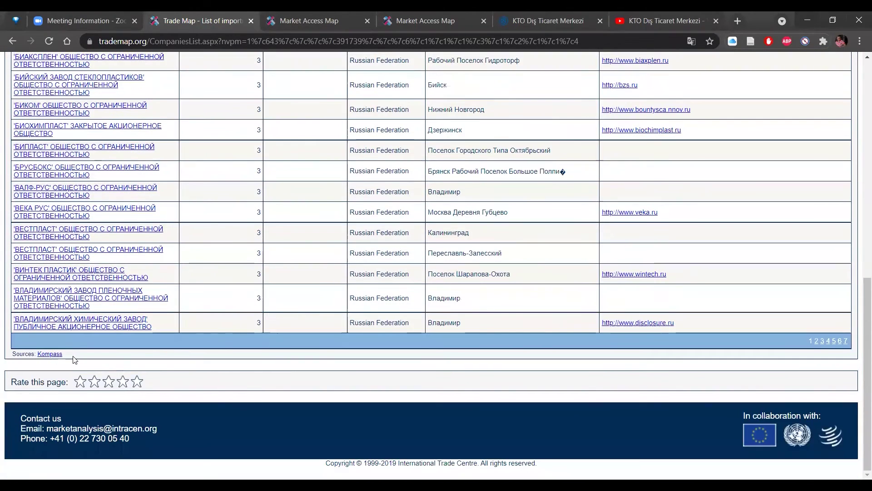
drag(63, 354, 40, 364)
scroll(189, 306, up, 12)
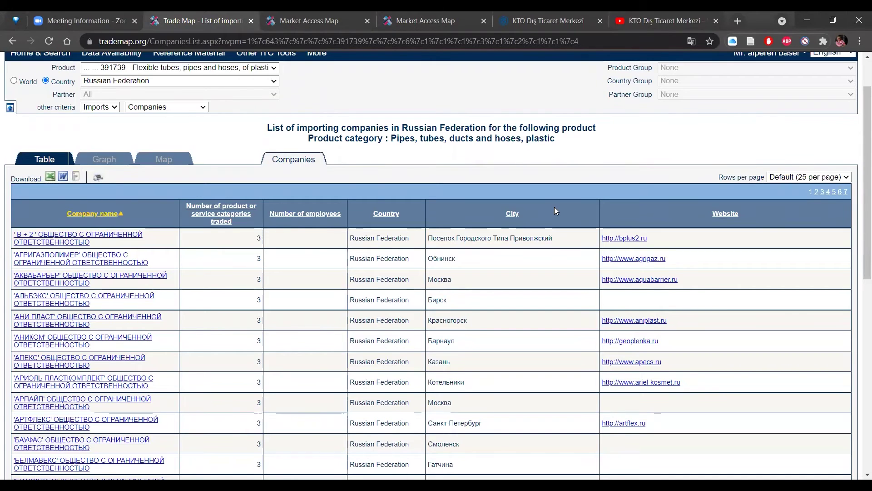
- View the uploaded videos on the KTO Dış Ticaret Merkezi YouTube channel, and return to the Trade Map company list
key(ctrl+Tab)
key(ctrl+Tab)
key(ctrl+Tab)
key(ctrl+Tab)
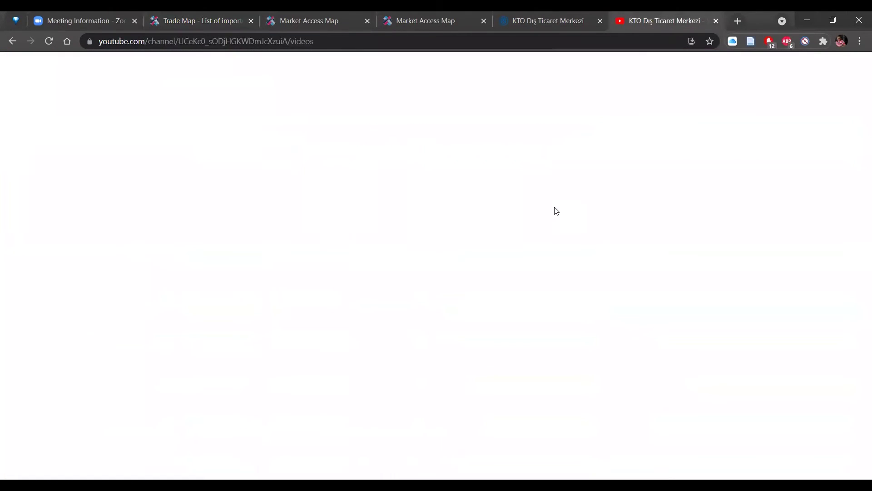
scroll(617, 144, up, 4)
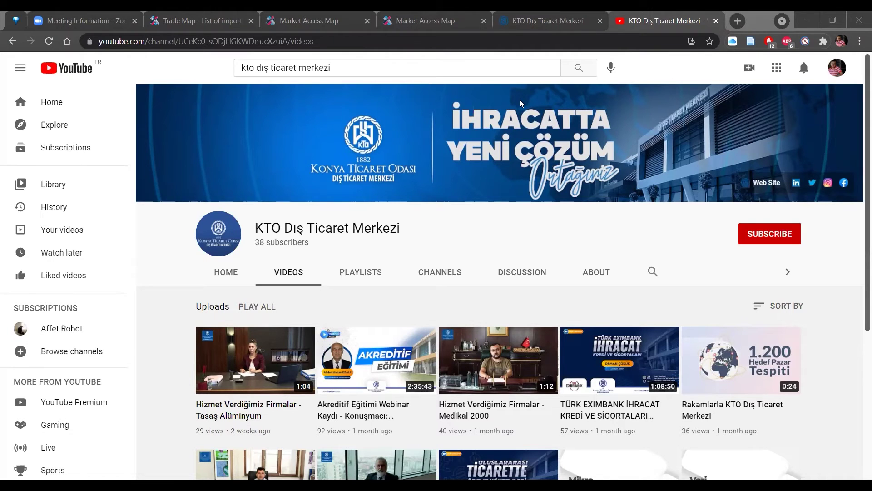
key(ctrl+3)
key(ctrl+l)
text(r)
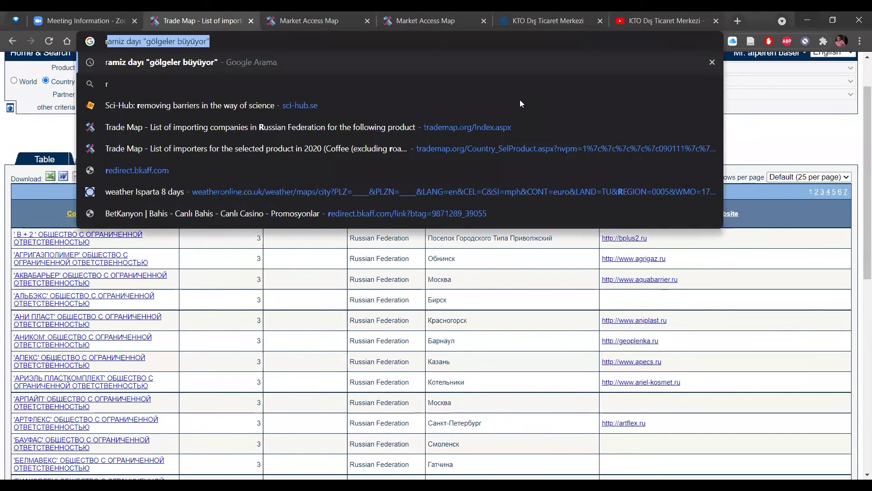
text(x)
key(BackSpace)
text(ca index)
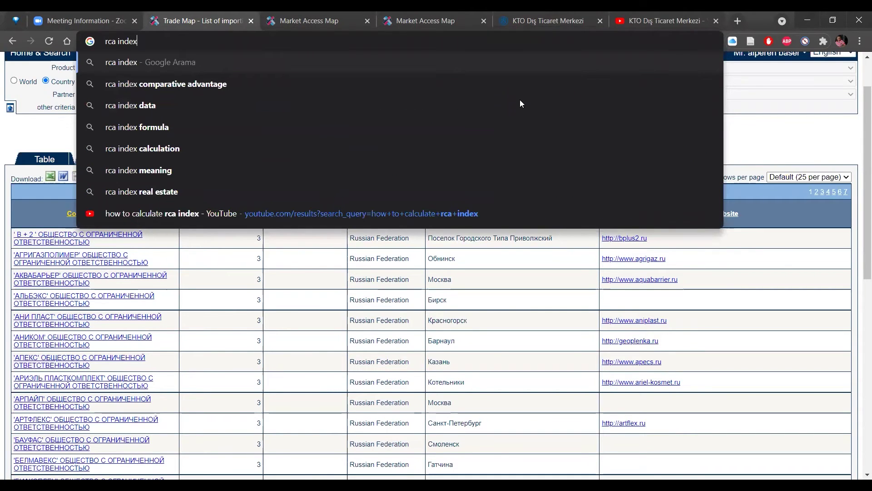
key(Escape)
mouse_move(266, 54)
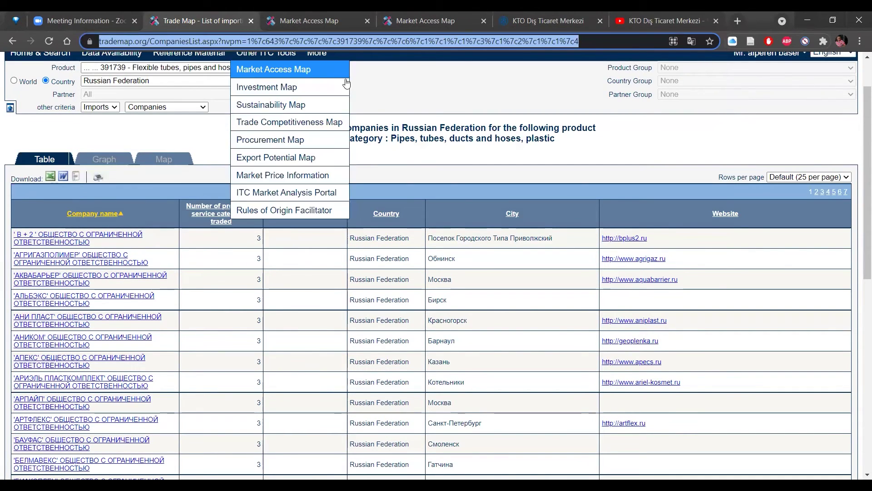
click(377, 83)
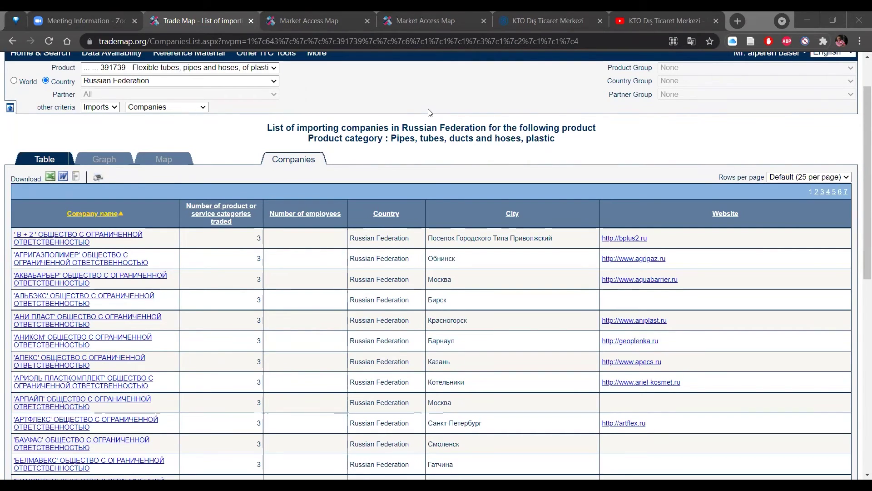
- Write the scratch calculation "%0,35 %7,9 %7,9/%0,35=22" in the browser's address bar and highlight the 22
key(ctrl+l)
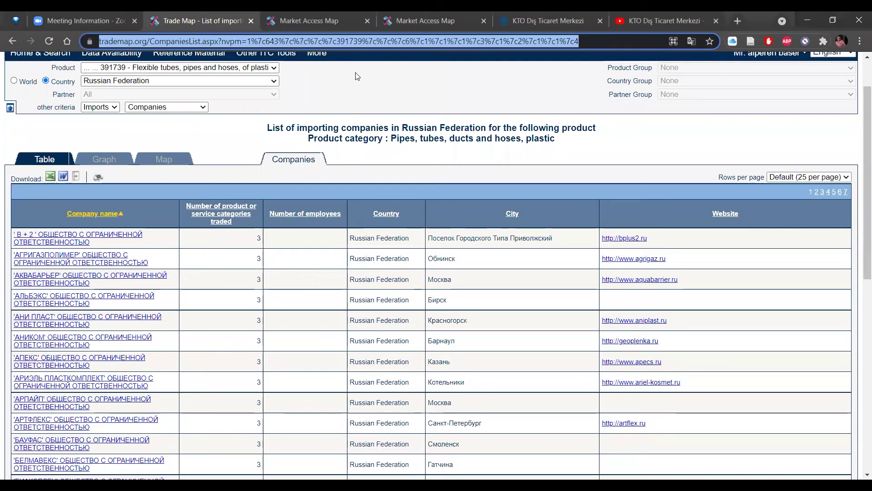
text(%0,)
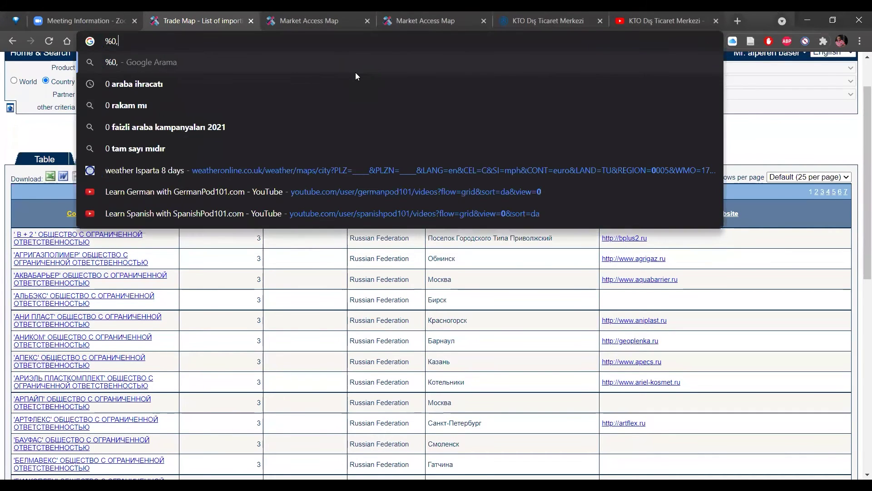
text(35)
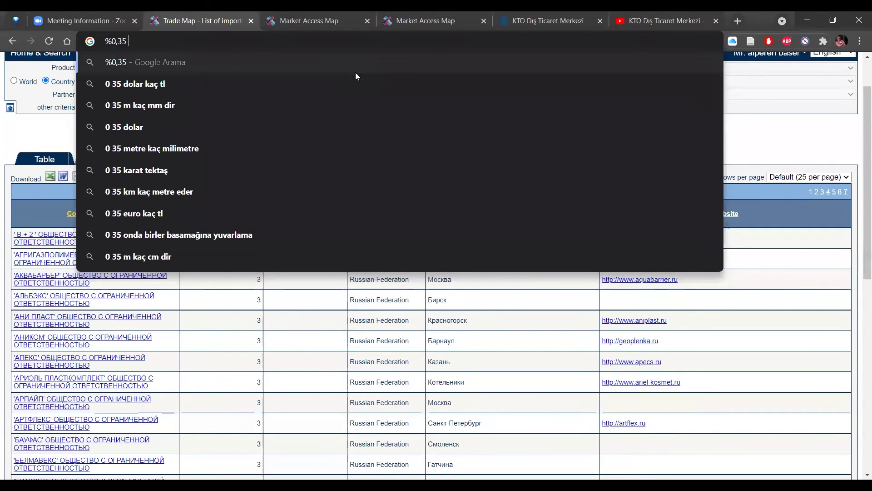
text(%7,)
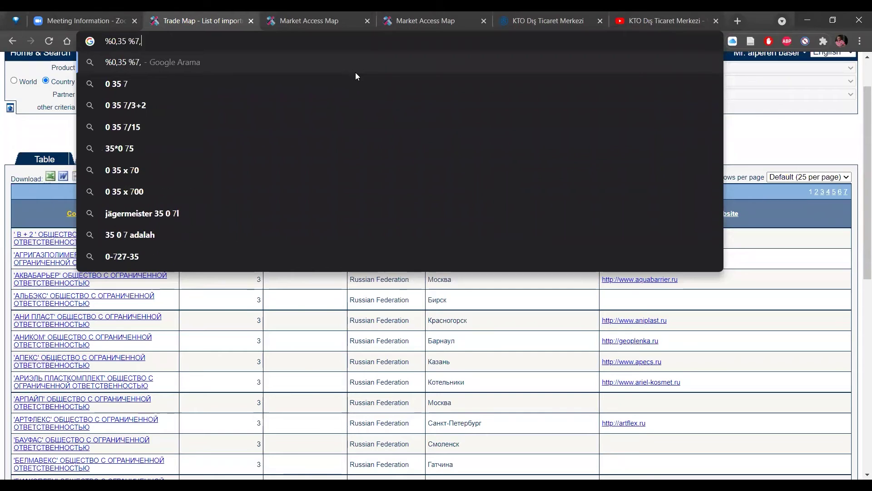
text(9)
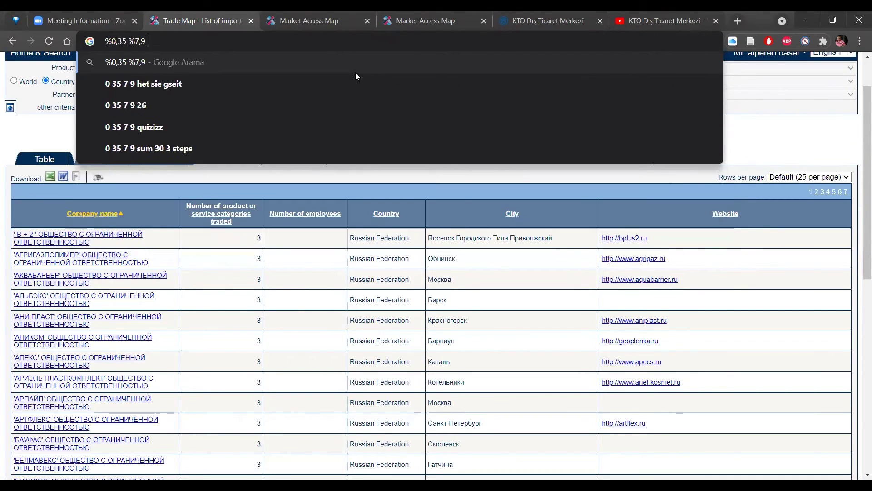
text( %7)
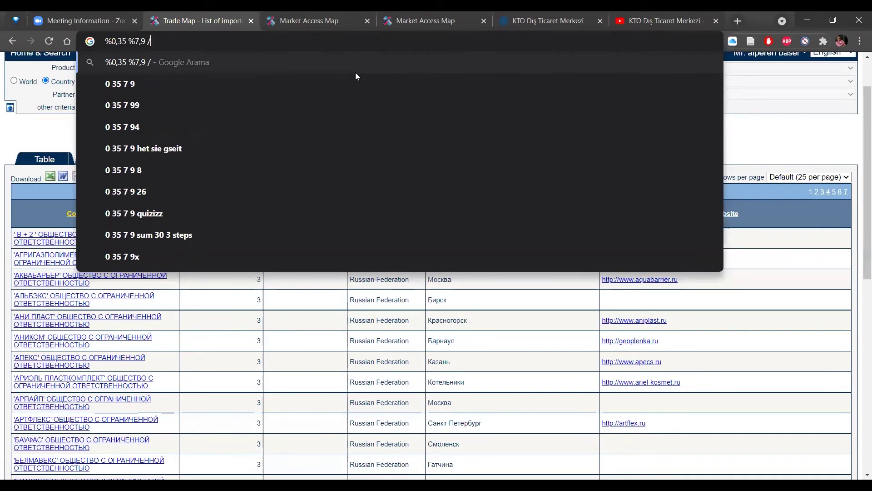
text(,)
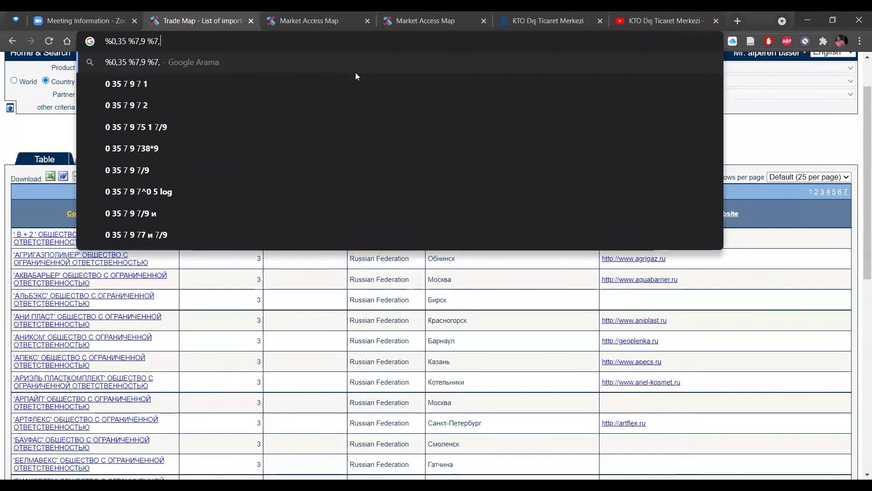
text(9/%0,35)
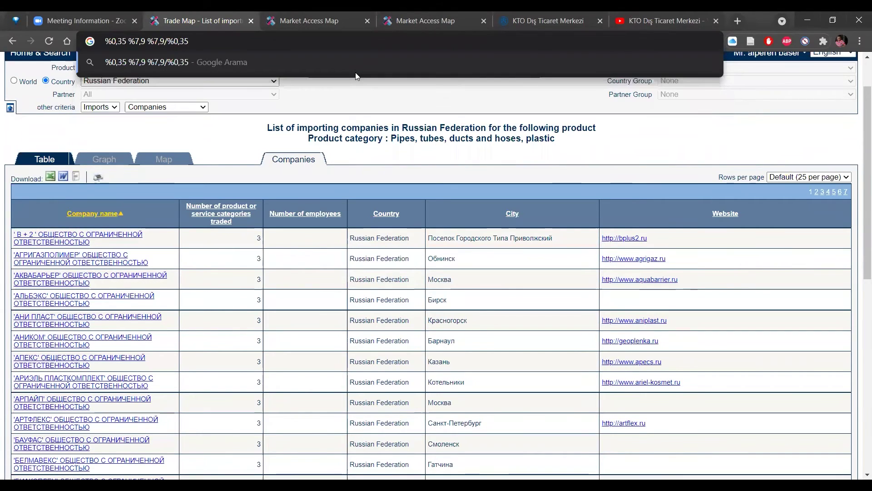
text(=22)
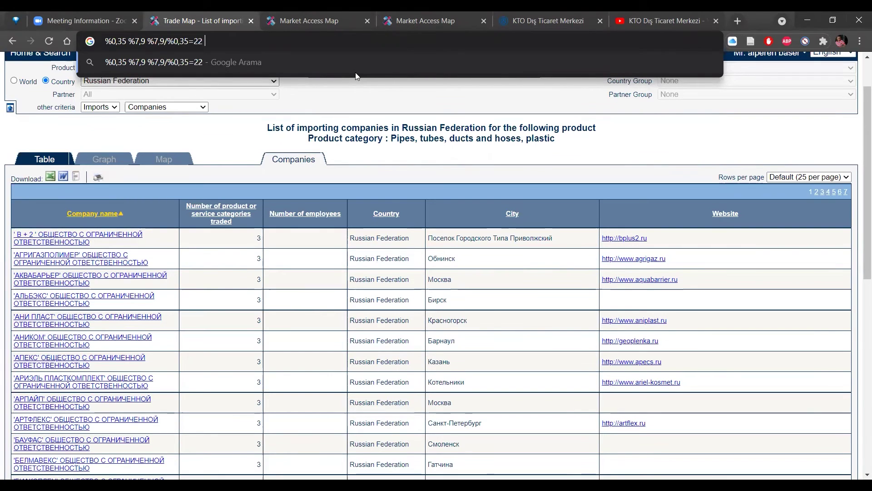
key(shift+Left)
key(shift+Left)
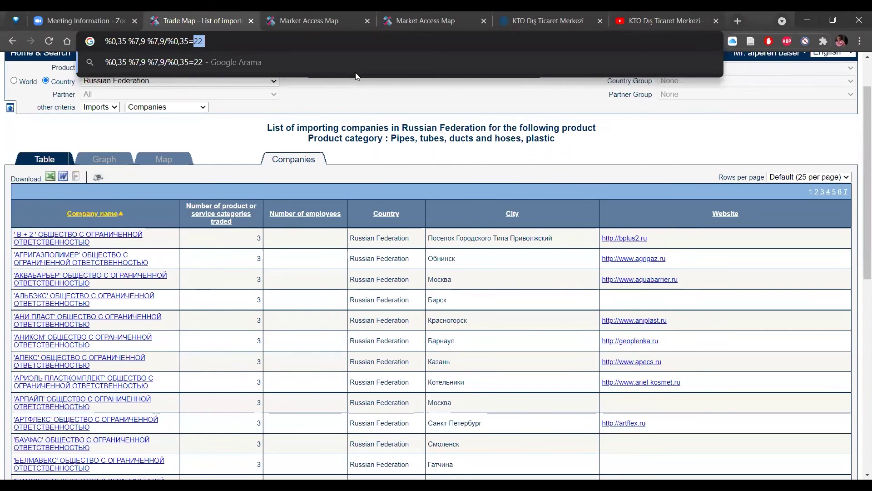
click(604, 119)
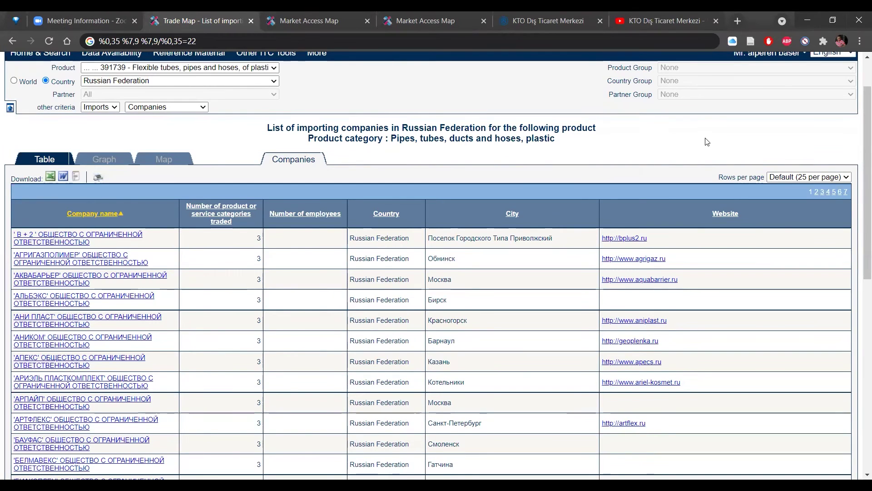
- Open the hunter.io website in a new browser tab
click(739, 19)
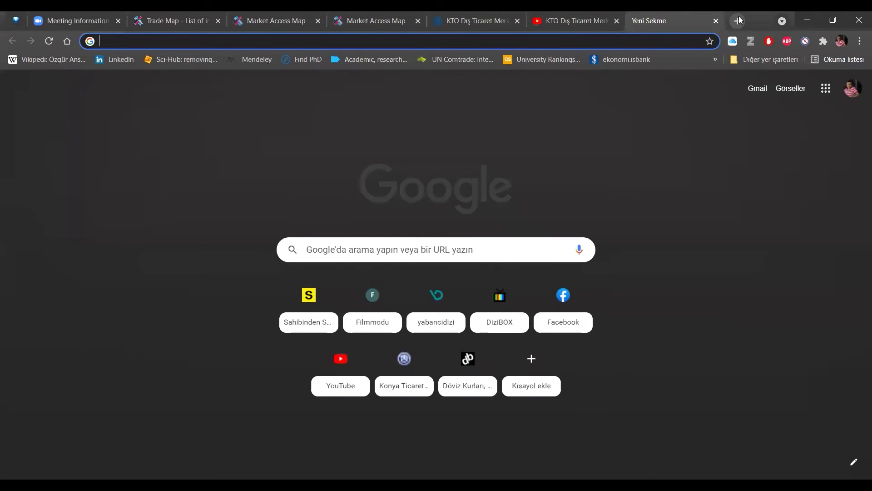
text(hu)
key(Return)
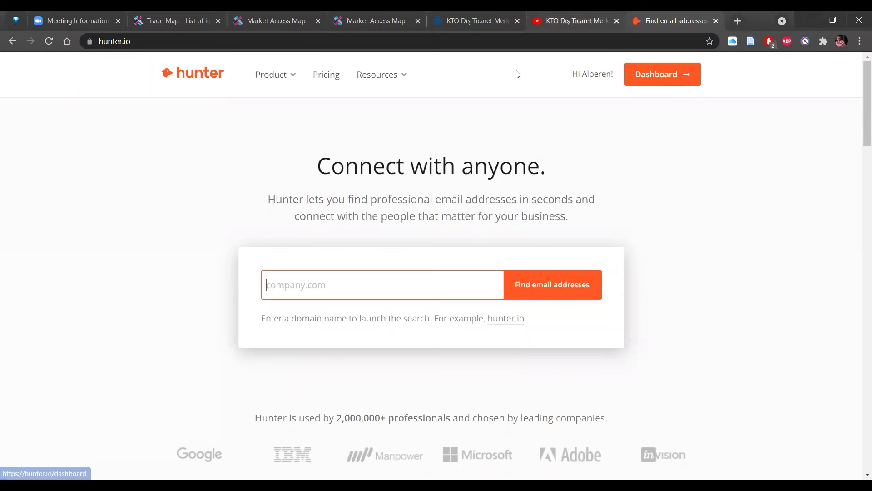
- Switch to the KTO Dış Ticaret Merkezi website and view the contact details on its İletişim page
key(ctrl+6)
scroll(391, 203, up, 10)
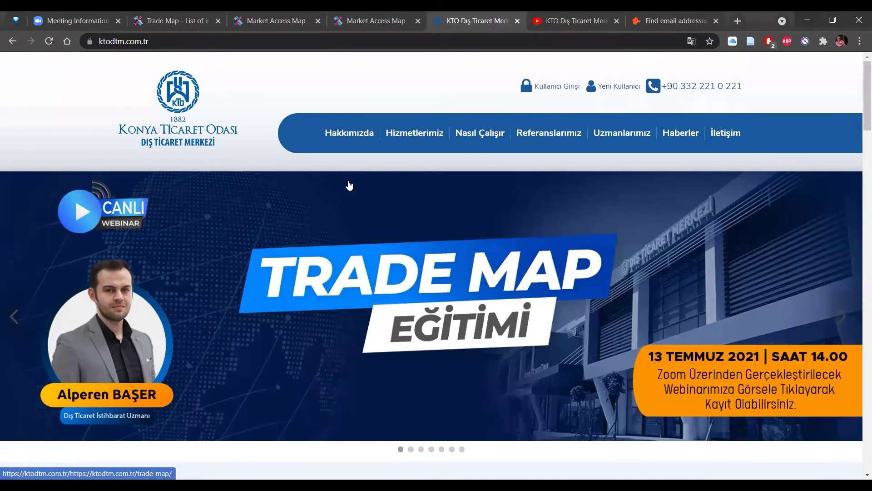
click(730, 138)
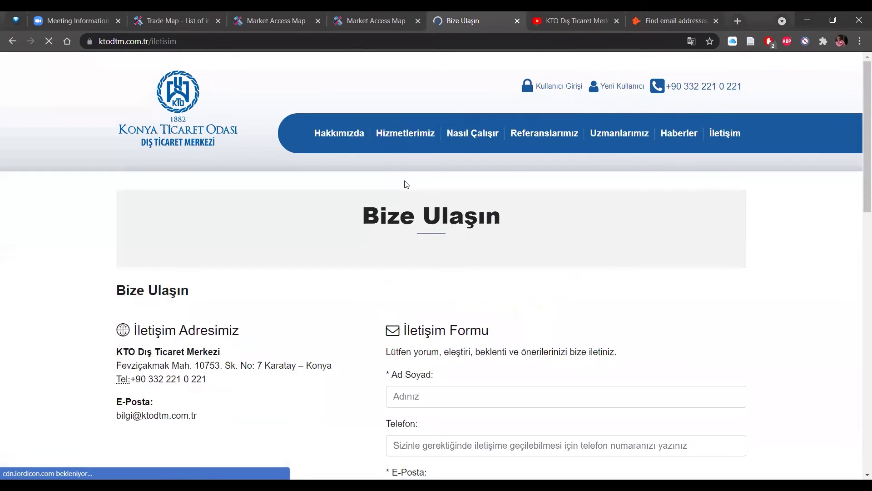
scroll(361, 326, down, 1)
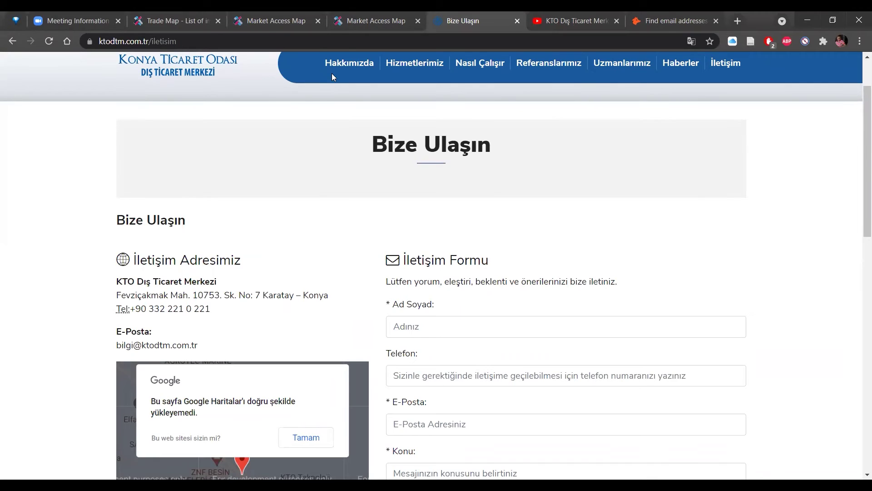
- Copy the address of the KTO home page, ktodtm.com.tr, and search Hunter for the e-mail addresses of that domain
click(283, 73)
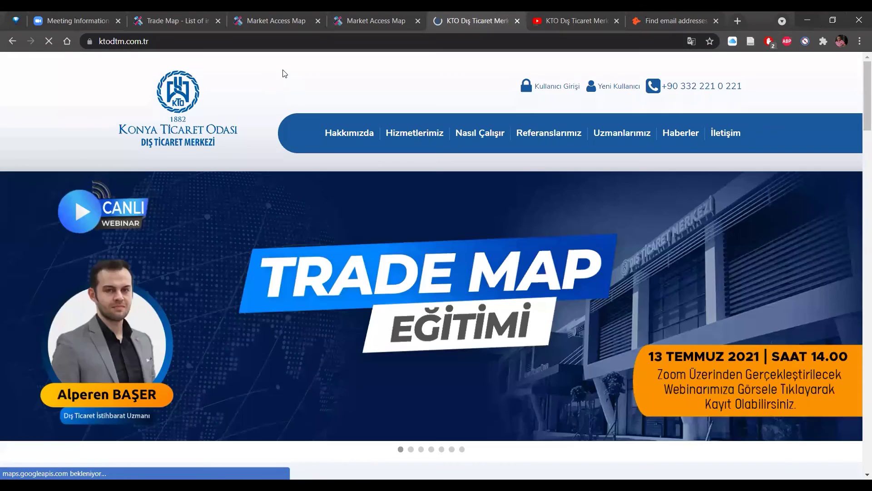
click(162, 41)
key(ctrl+c)
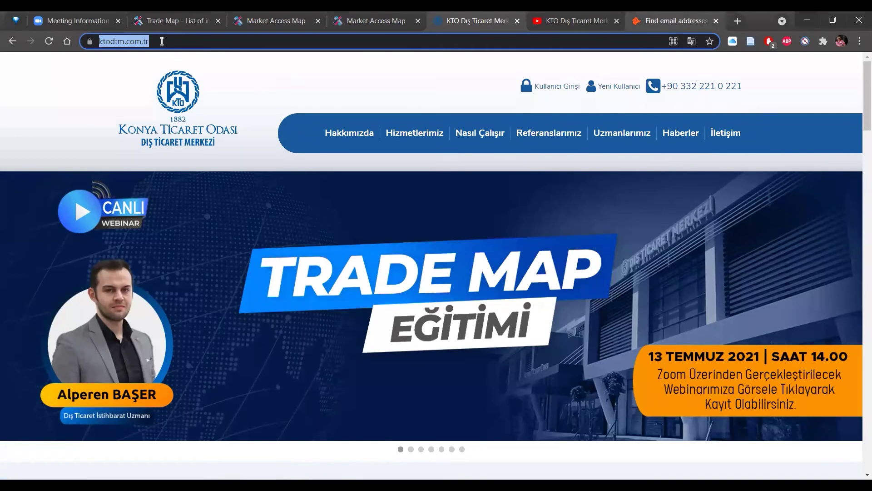
click(668, 21)
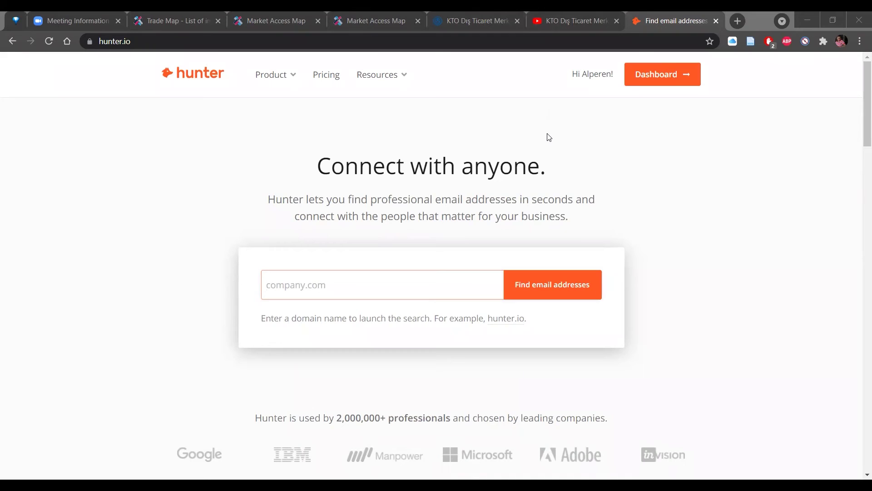
click(356, 296)
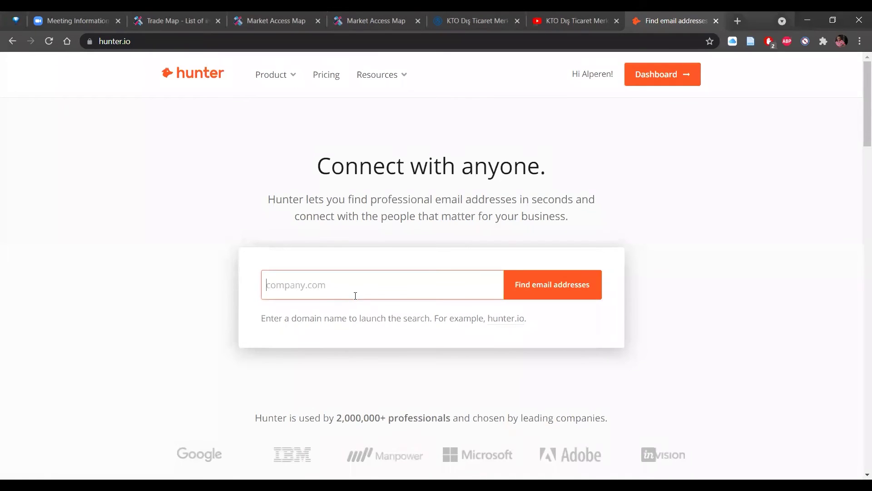
key(ctrl+v)
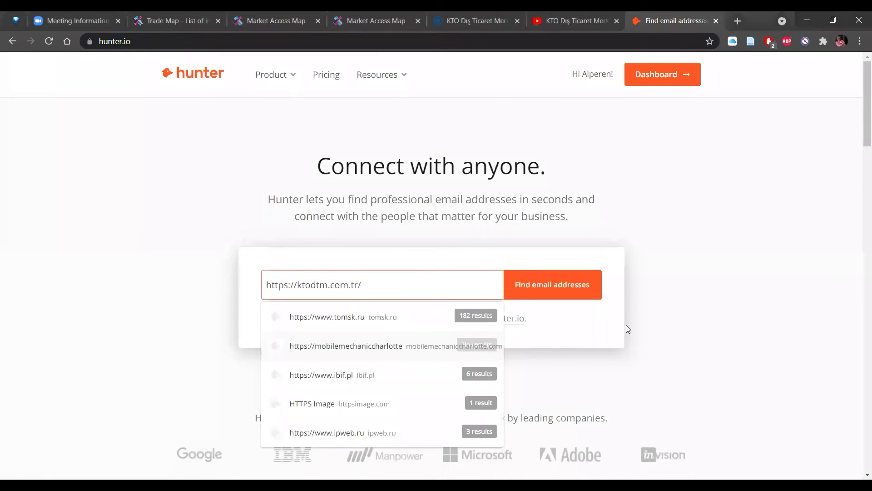
click(550, 295)
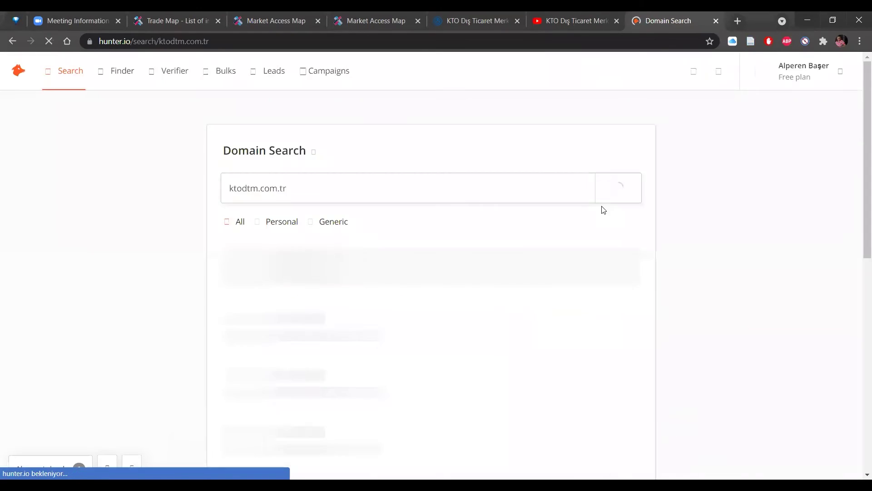
- Examine the e-mail addresses listed for ktodtm.com.tr, highlighting the general information address and the address of the results page
scroll(602, 211, down, 3)
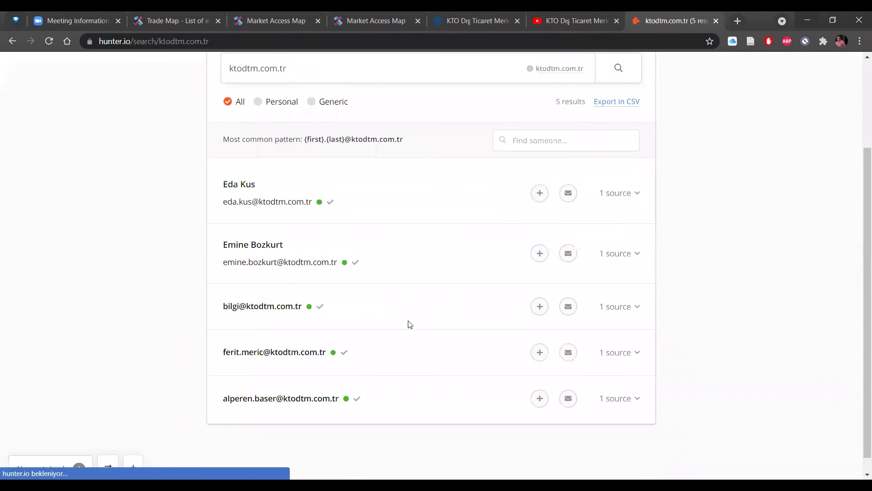
drag(219, 310, 308, 309)
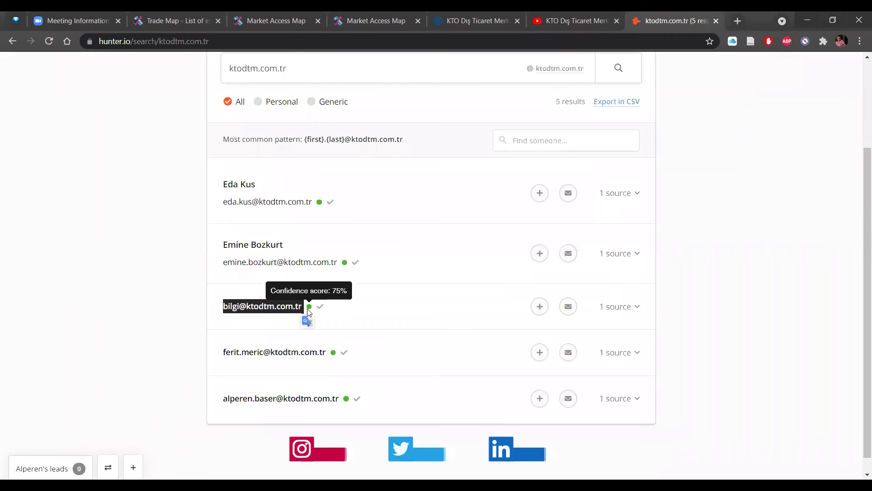
click(111, 306)
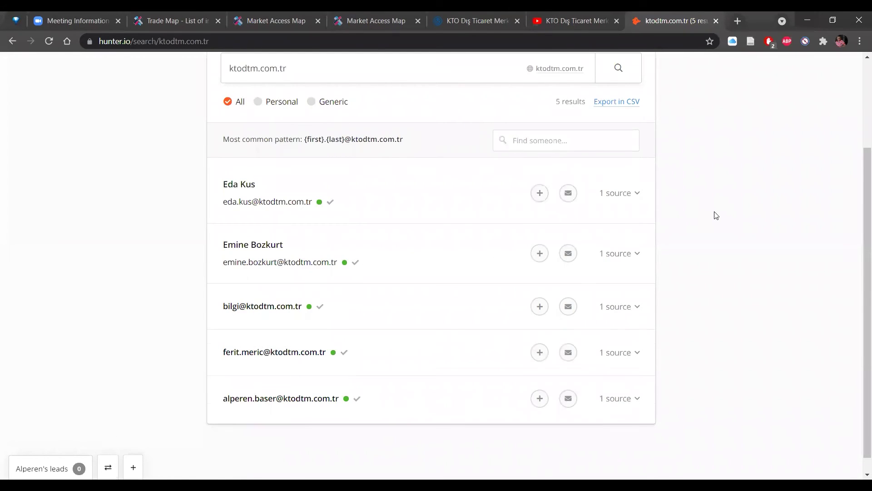
scroll(715, 214, up, 3)
drag(156, 41, 11, 64)
click(160, 272)
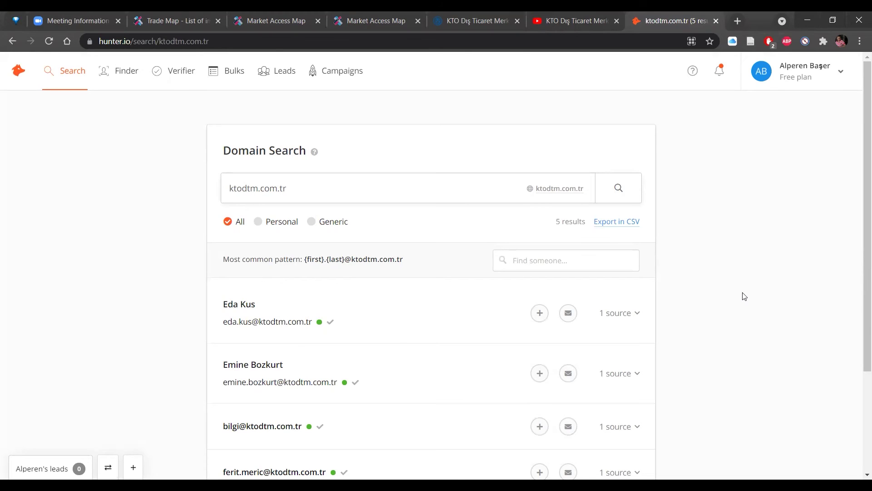
- Search Google for "mobile voip" in a new browser tab and open the MobileVoip website
click(737, 21)
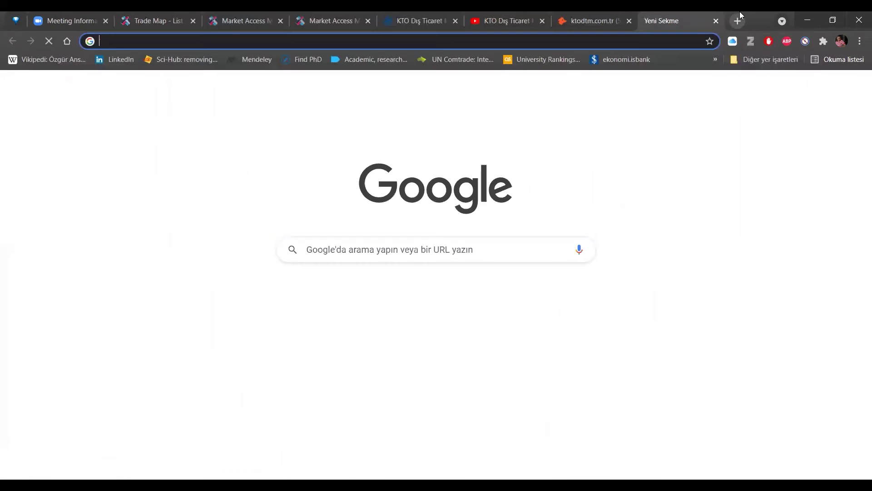
text(mobile)
key(Return)
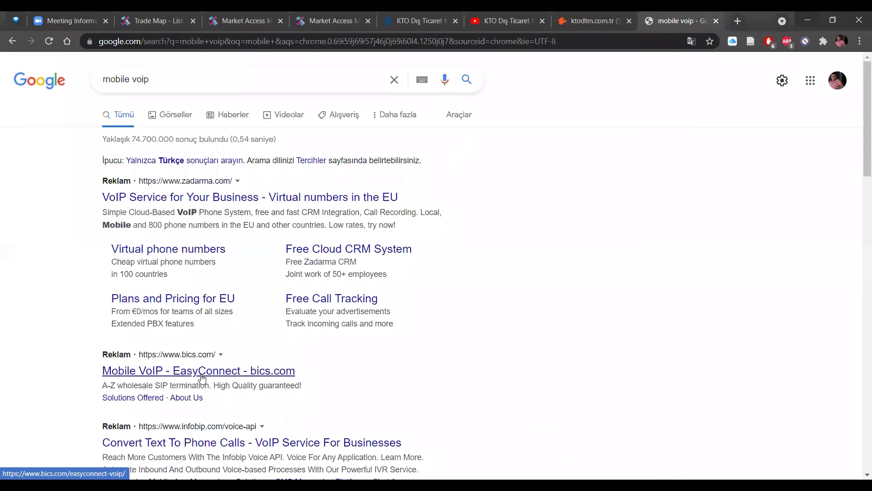
scroll(202, 378, down, 4)
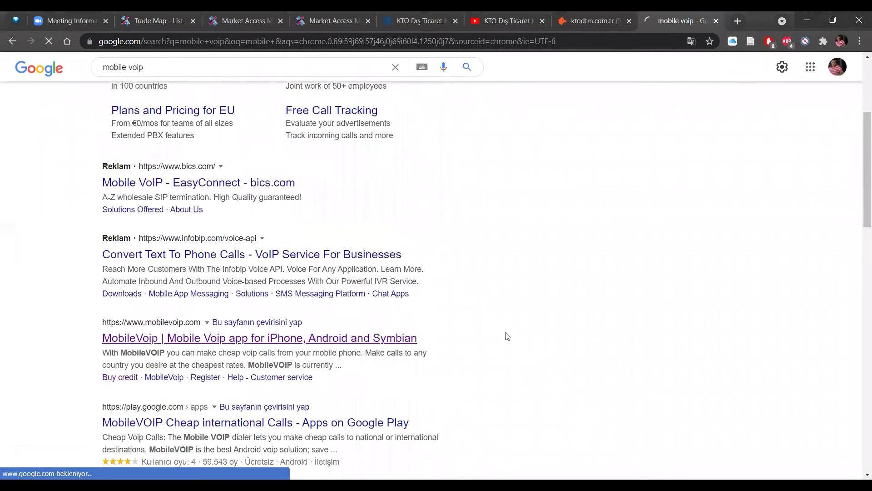
click(286, 337)
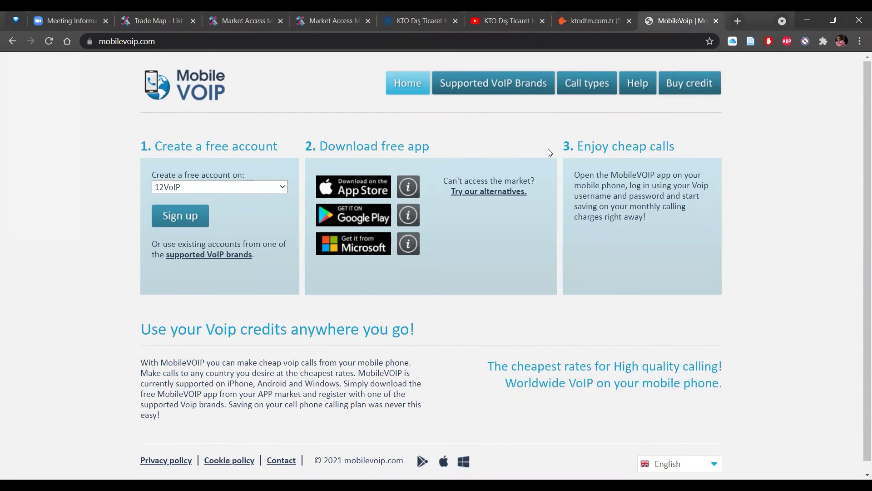
- Open app.dnbhoovers.com in a new browser tab and log in to D&B Hoovers with the account's user name and password
click(738, 20)
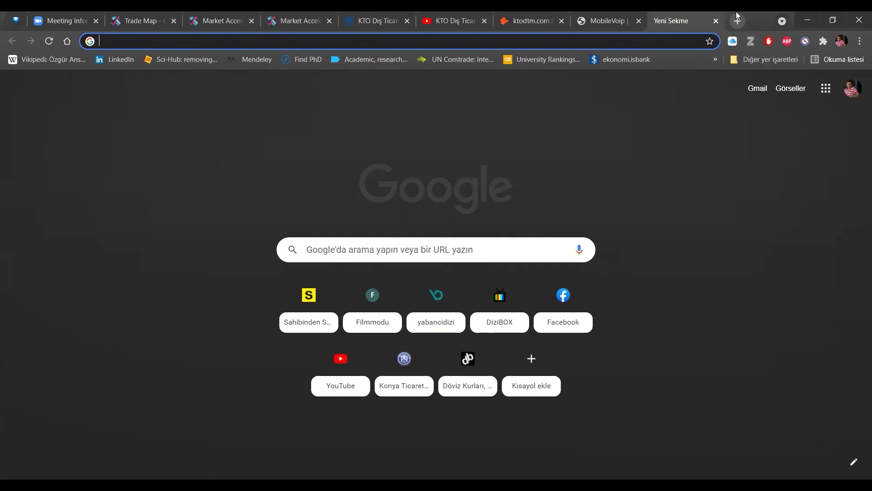
text(app.dnbhoovers.com)
key(Return)
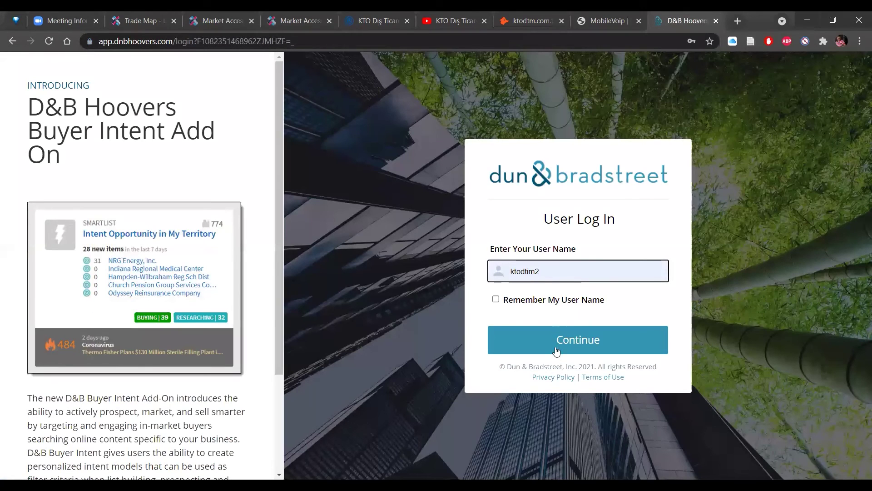
click(558, 272)
click(565, 332)
click(565, 337)
click(548, 287)
click(545, 343)
click(546, 344)
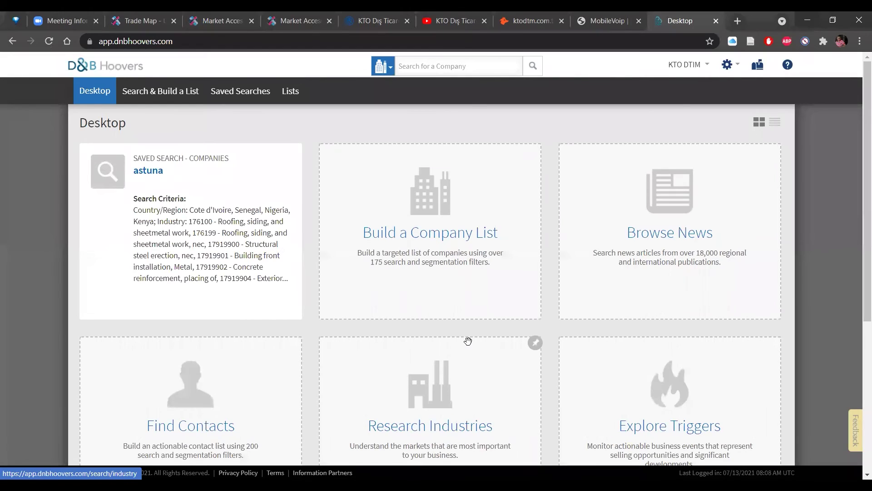
- Open the company search form for building a list of companies
click(169, 94)
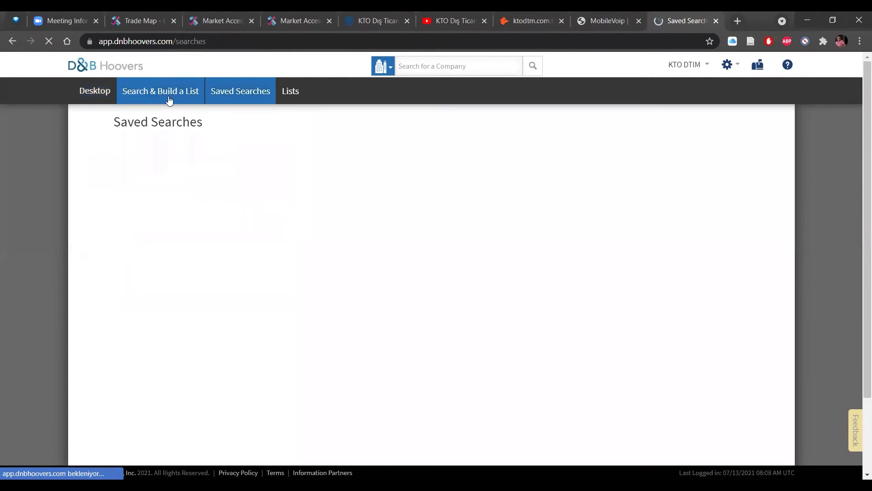
mouse_move(181, 111)
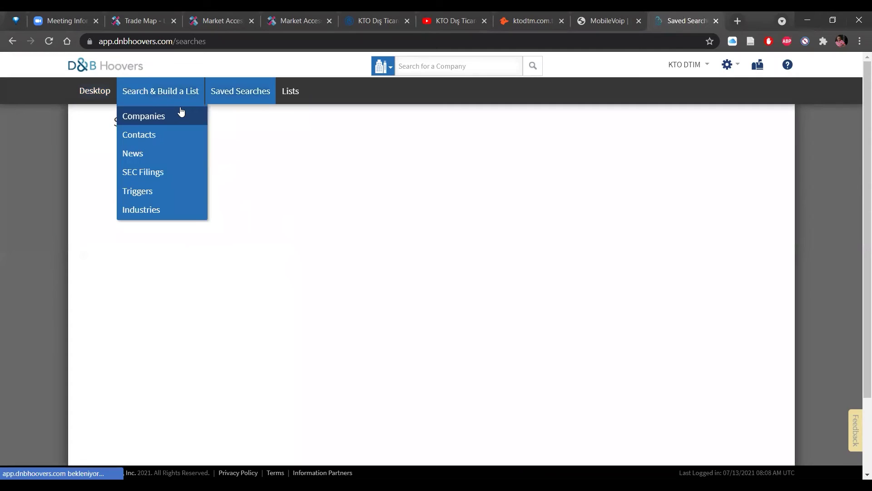
click(106, 89)
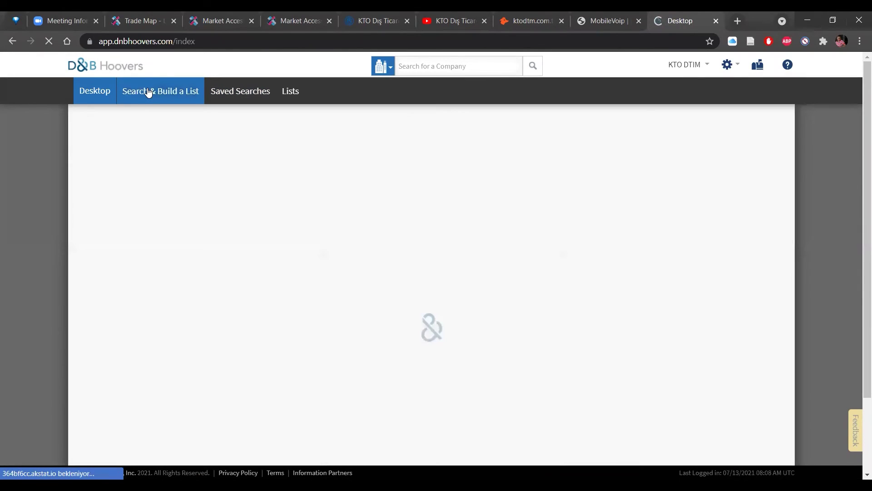
click(148, 92)
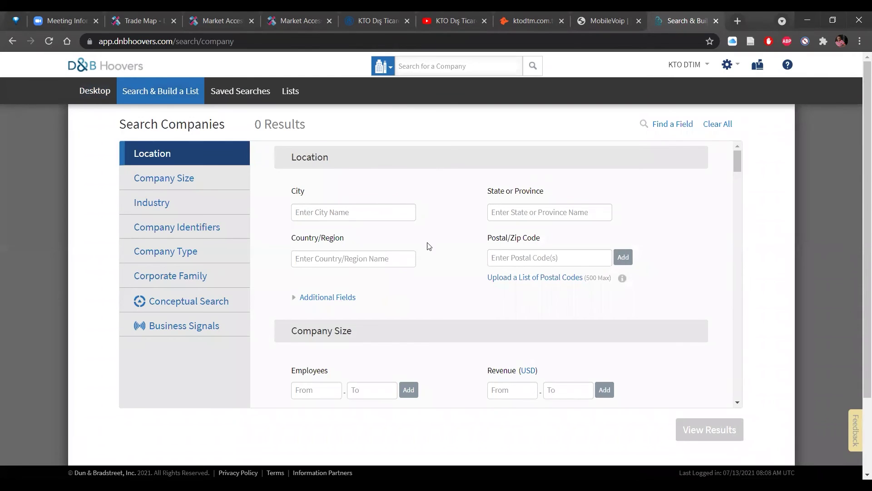
- Examine the location, company size, revenue and industry filters of the company search form
scroll(440, 270, down, 4)
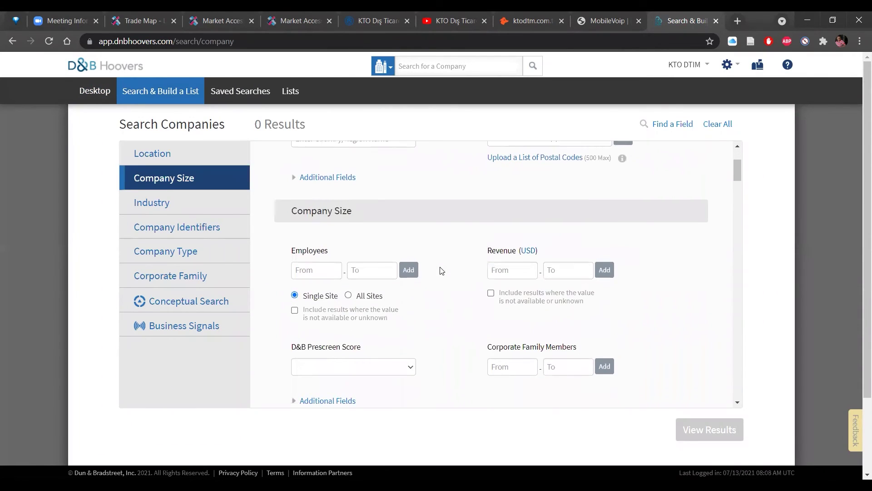
scroll(441, 239, down, 2)
scroll(440, 240, up, 2)
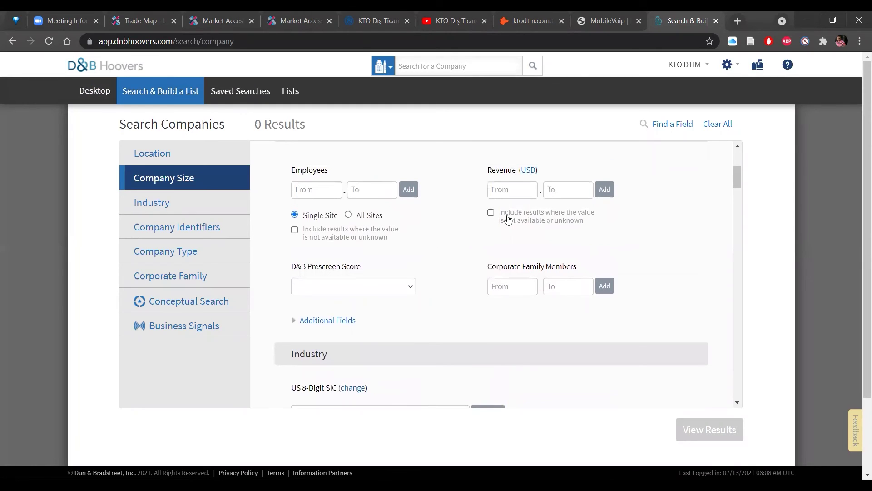
click(523, 196)
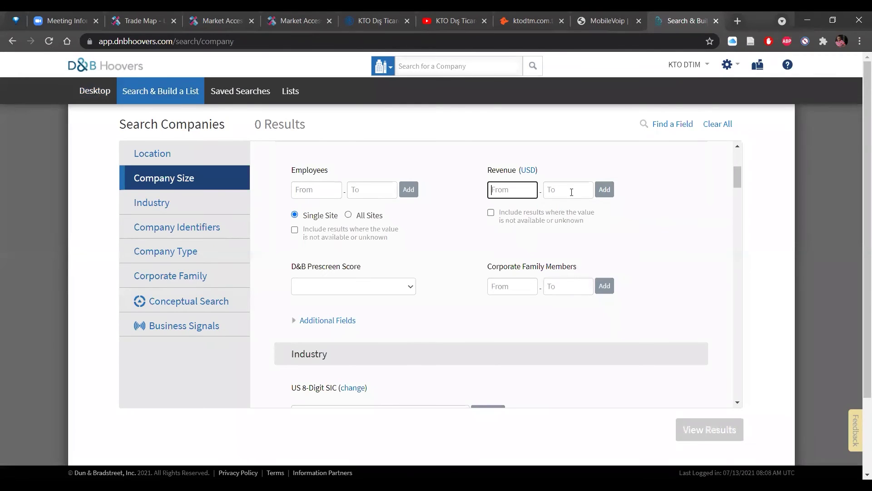
scroll(362, 279, down, 1)
scroll(361, 279, down, 5)
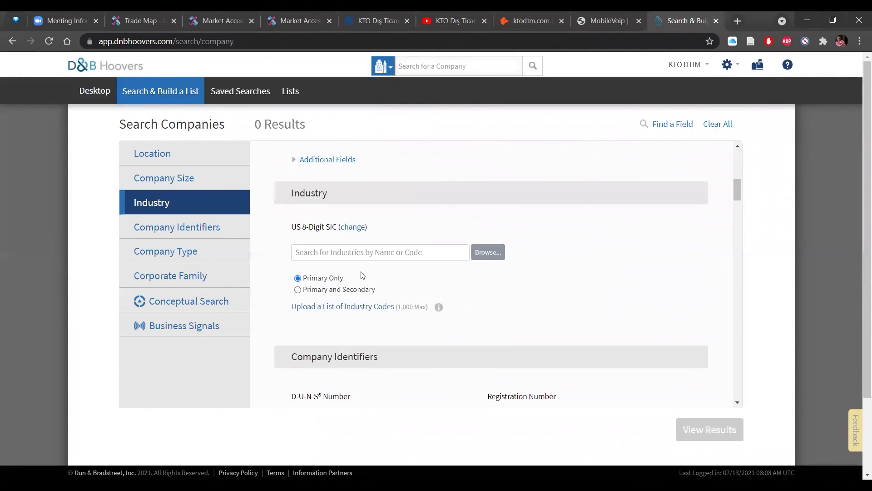
scroll(362, 276, up, 5)
scroll(362, 276, up, 8)
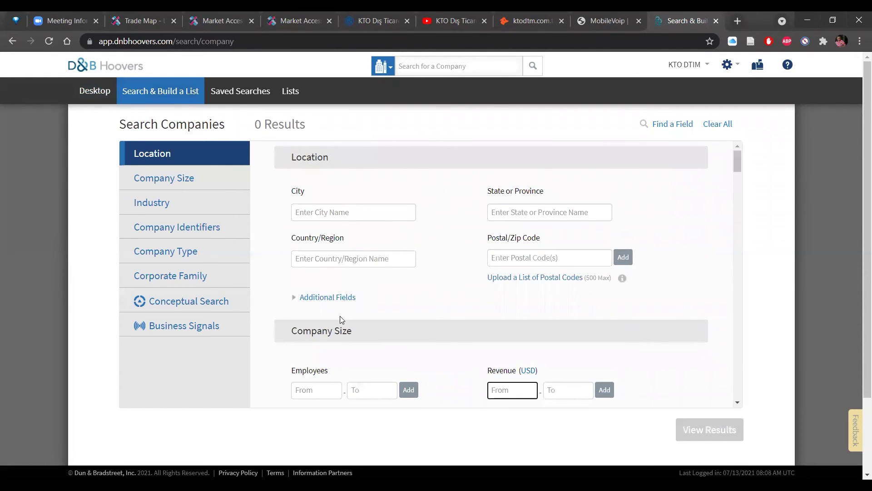
scroll(336, 318, down, 3)
scroll(334, 316, down, 3)
scroll(325, 298, down, 8)
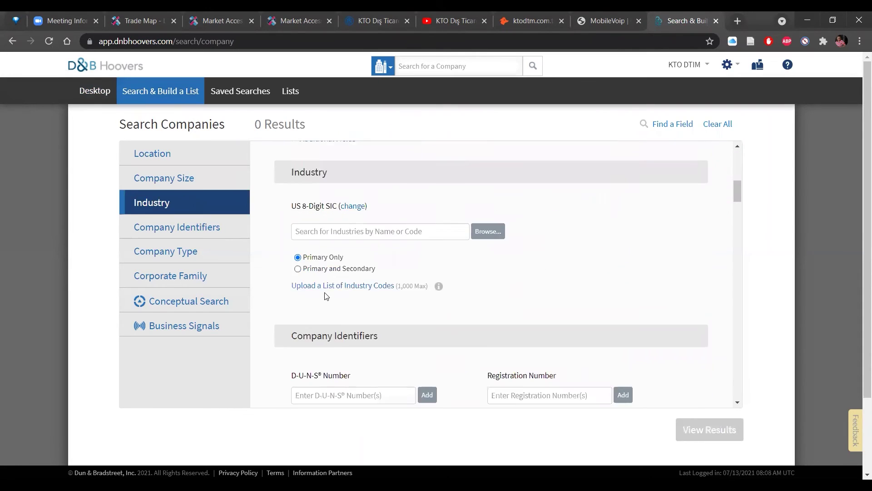
- Expand the Core Info filters under Company Type and examine the company phone, web address and Import/Export Status options
scroll(325, 296, down, 4)
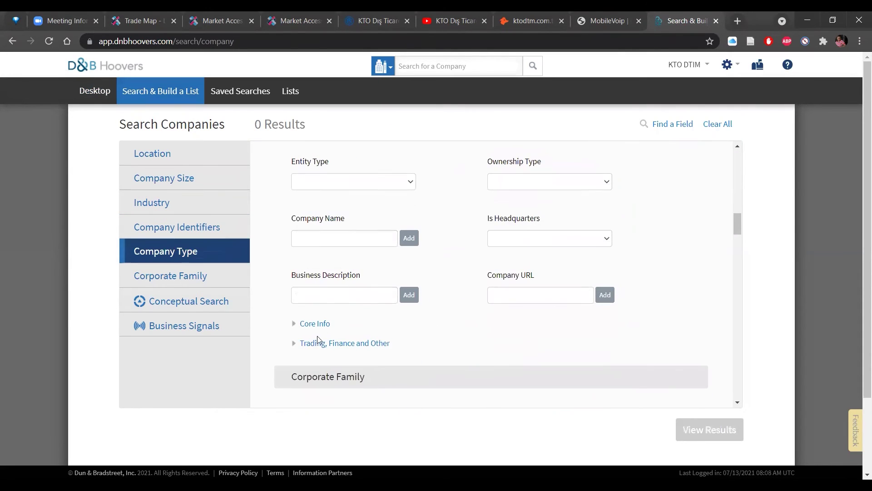
click(320, 323)
scroll(572, 273, down, 3)
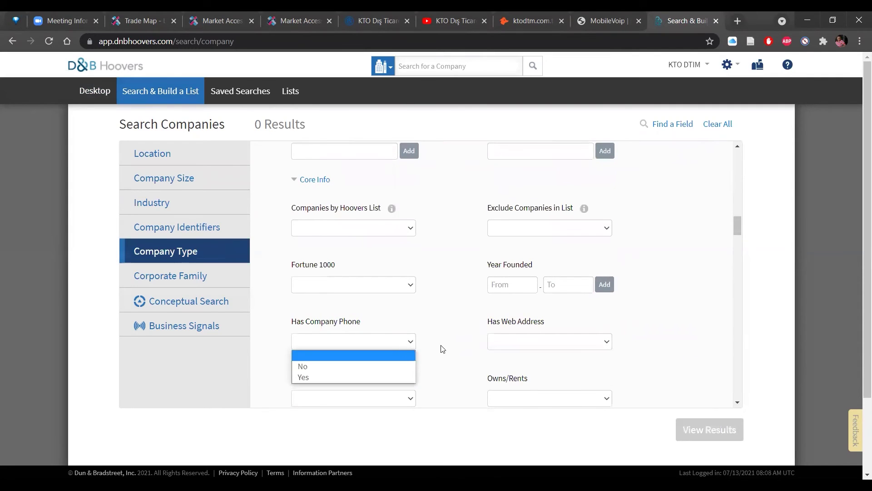
scroll(468, 325, down, 2)
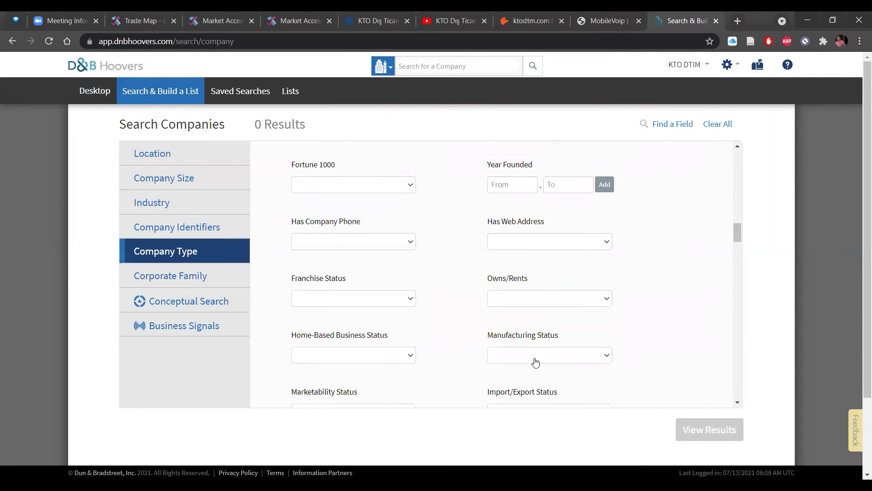
scroll(482, 376, down, 2)
click(527, 331)
click(528, 332)
scroll(414, 349, down, 9)
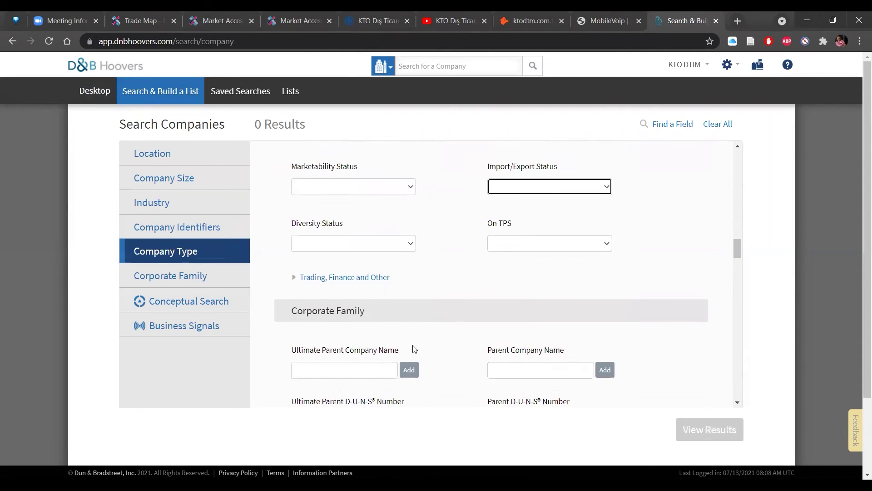
- Examine the Corporate Family, Conceptual Search and Business Signals filters of the company search
scroll(414, 349, down, 11)
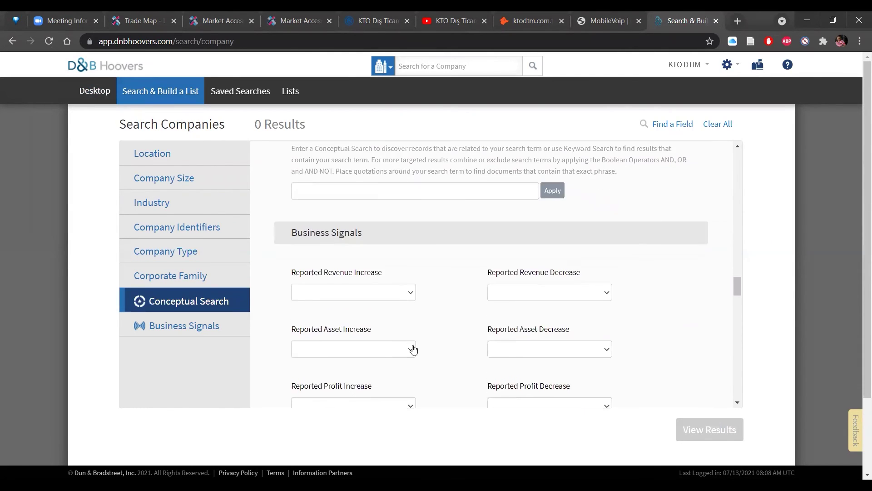
scroll(356, 214, up, 2)
scroll(356, 214, down, 11)
scroll(446, 203, down, 19)
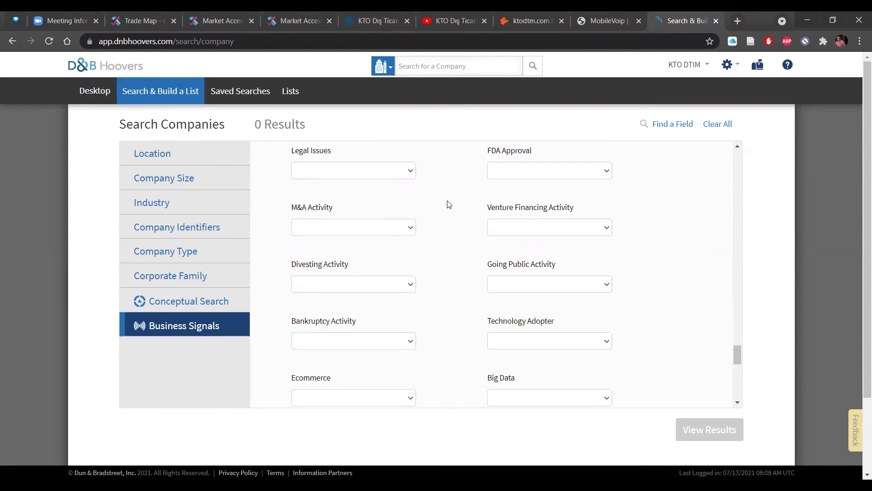
scroll(449, 188, up, 20)
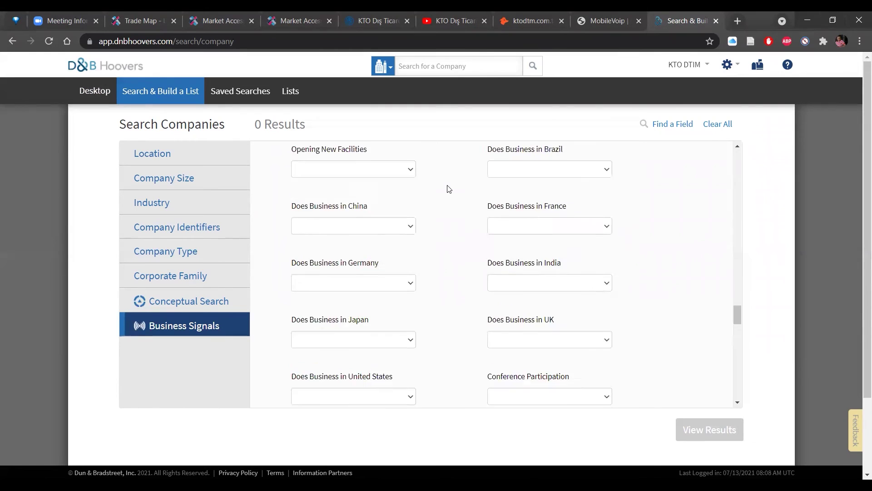
scroll(449, 189, up, 5)
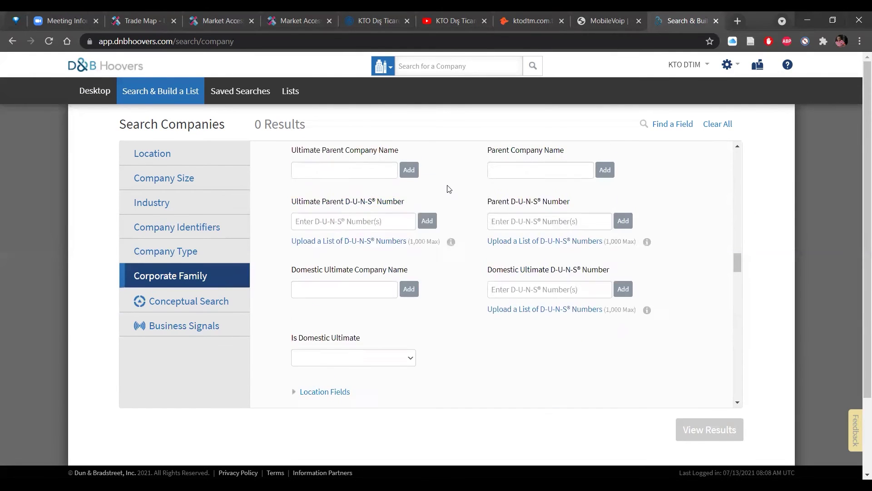
scroll(449, 275, up, 10)
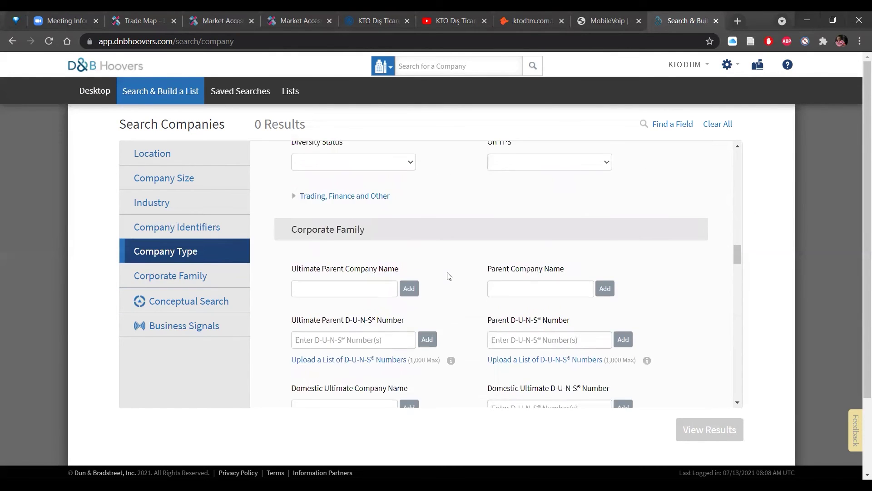
scroll(442, 285, up, 10)
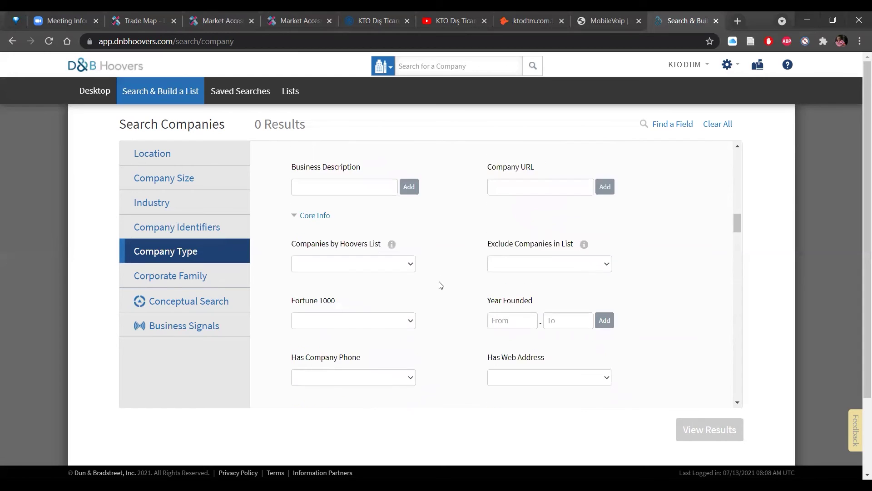
- Search the US 8-Digit SIC industries for "carpet" and filter the companies by 227 - Carpets and rugs
scroll(410, 254, up, 4)
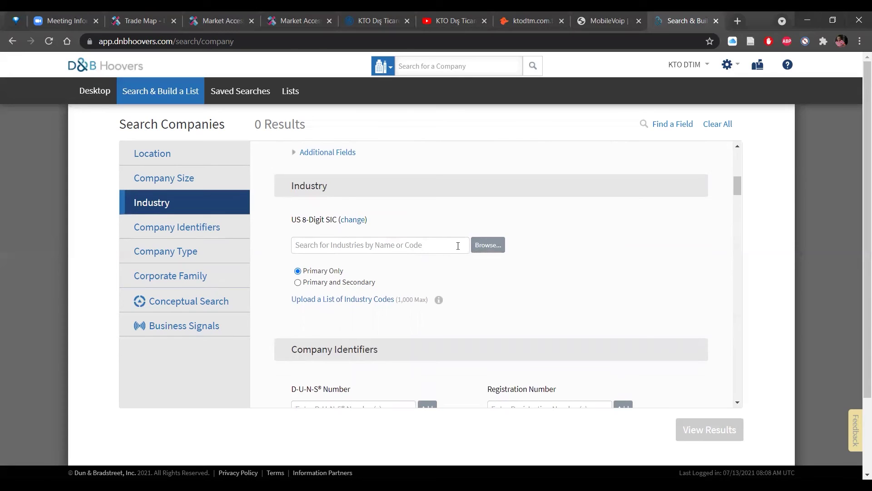
click(455, 245)
text(carpet)
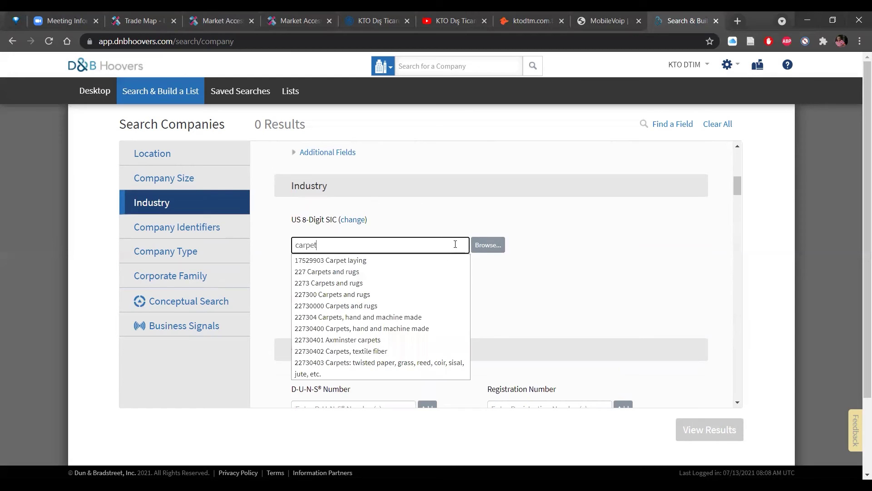
click(487, 248)
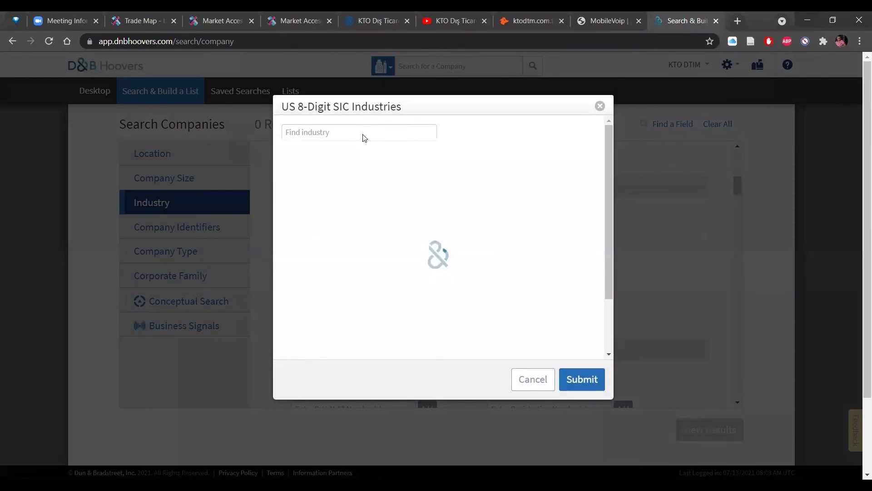
text(carpet)
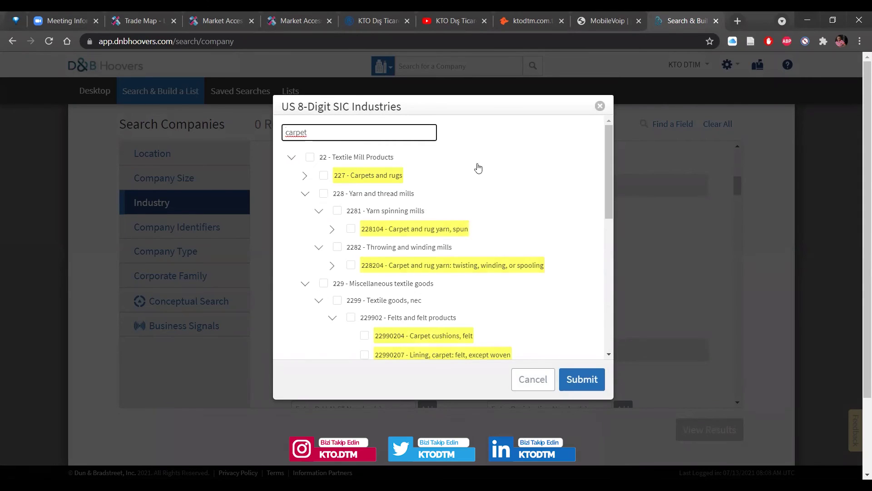
scroll(496, 276, down, 8)
scroll(496, 275, down, 1)
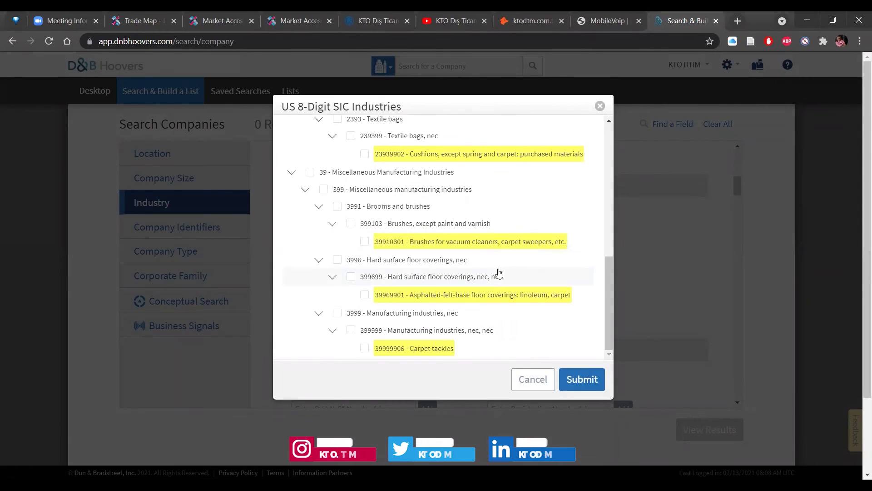
scroll(498, 214, up, 10)
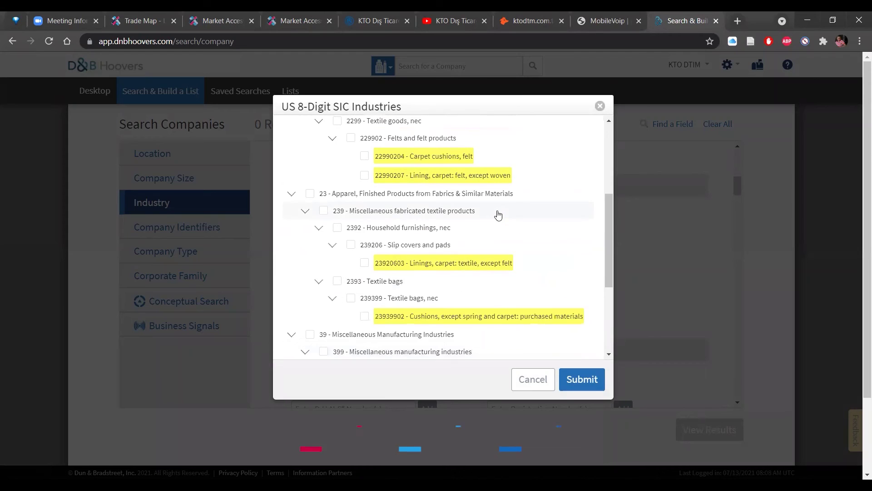
scroll(498, 215, up, 1)
click(324, 175)
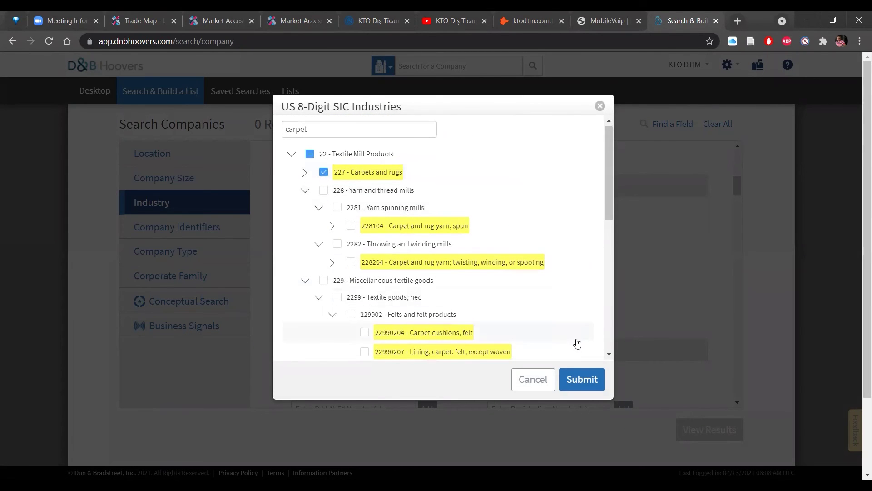
click(578, 383)
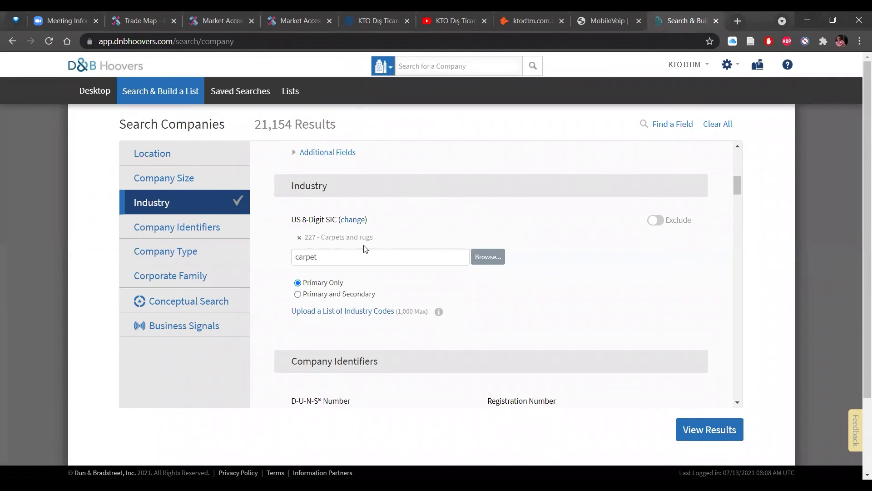
- Restrict the company search to Canada as the country or region
scroll(446, 180, up, 7)
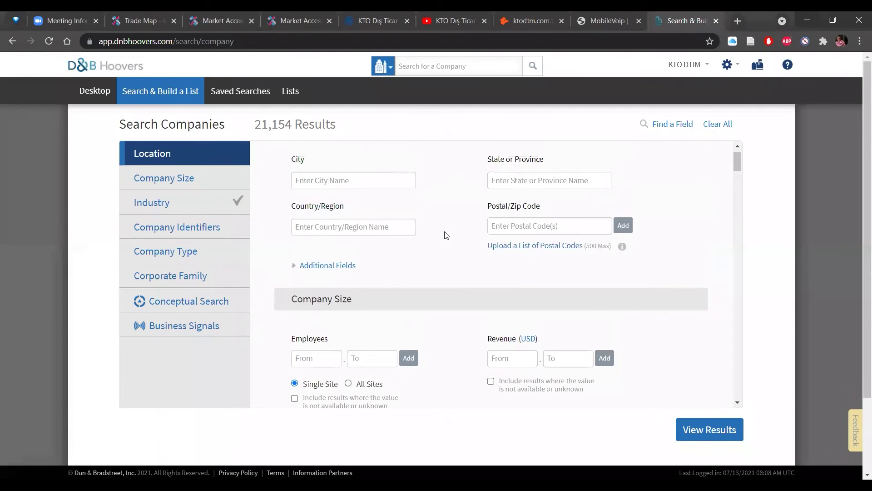
scroll(445, 233, up, 1)
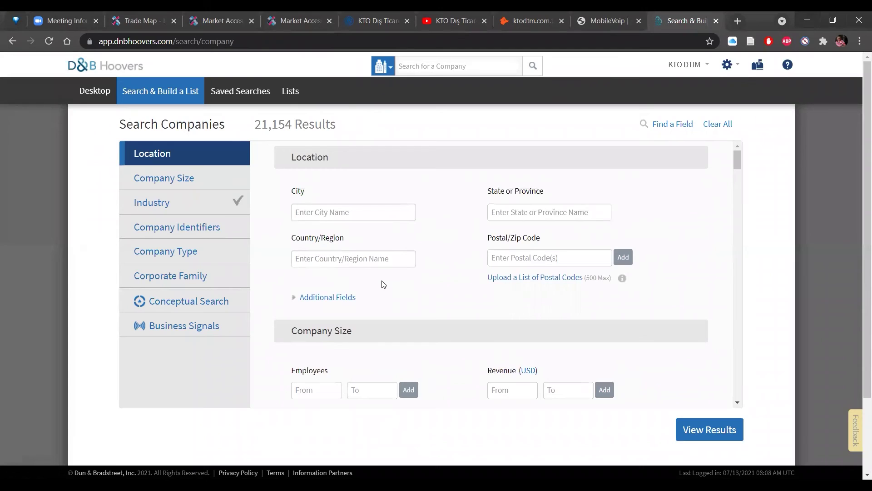
scroll(381, 284, down, 2)
scroll(382, 284, up, 2)
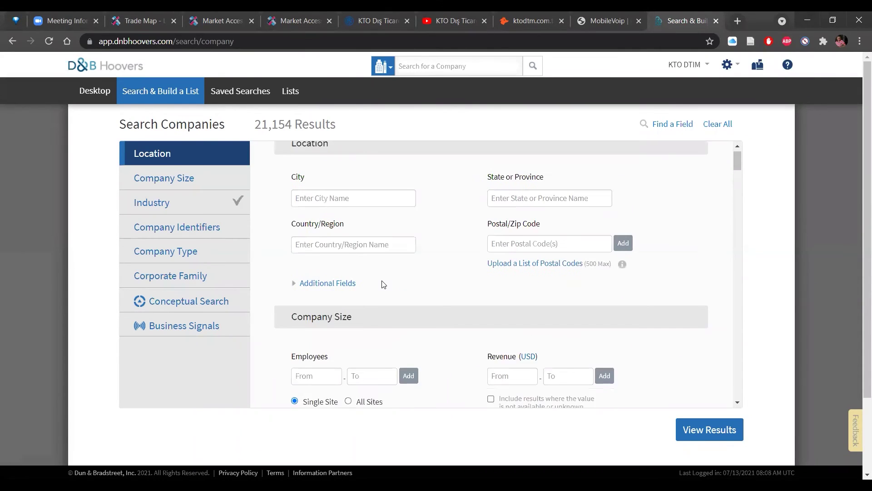
click(388, 257)
text(cana)
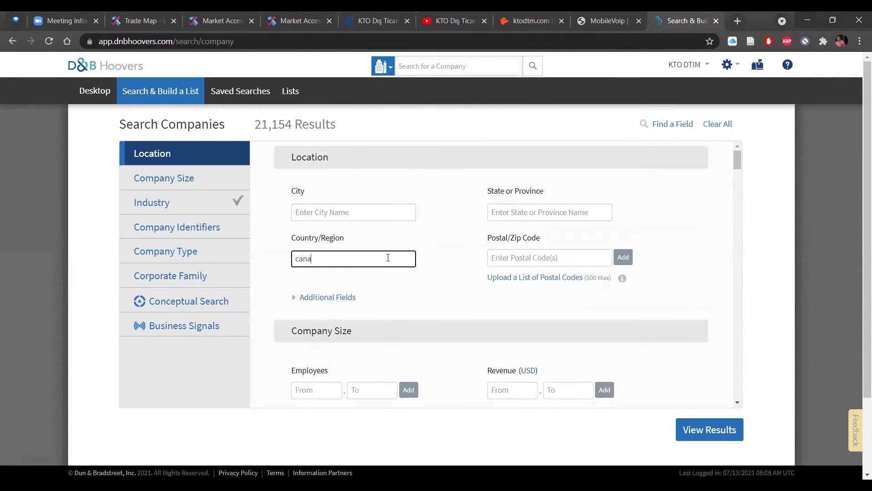
key(Return)
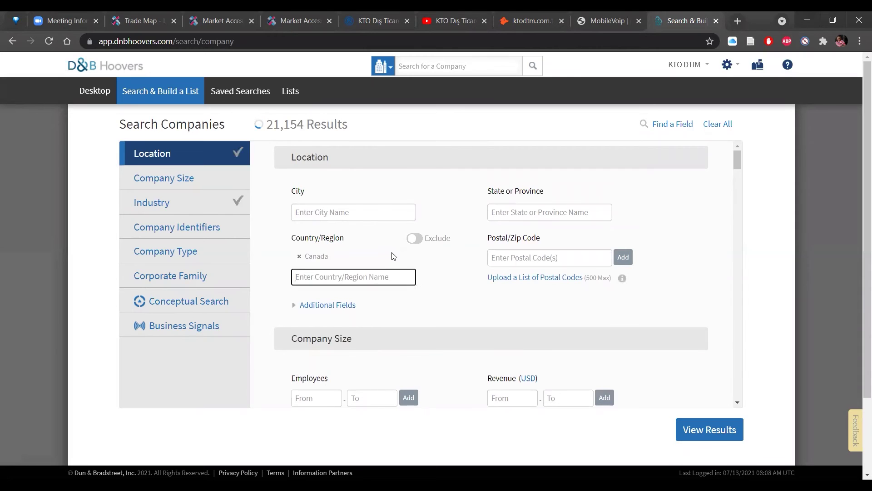
- Under Company Type, restrict the company search to companies with Has Web Address set to Yes
scroll(457, 298, down, 12)
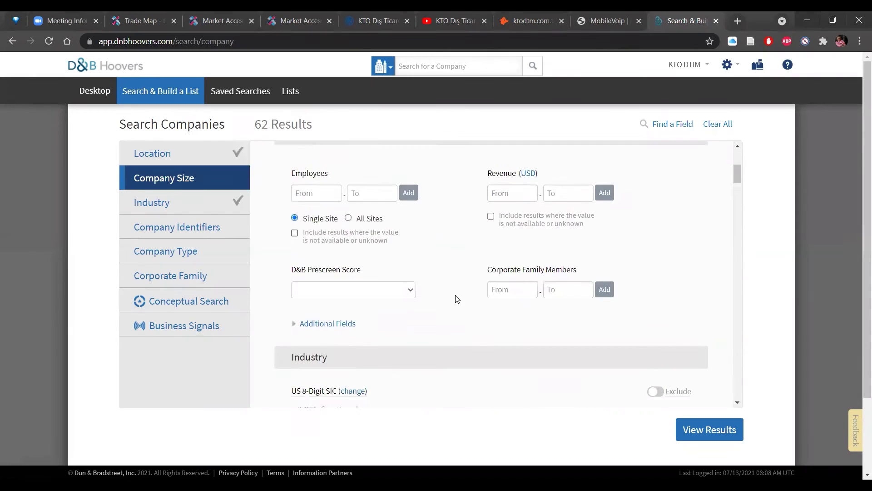
scroll(457, 300, down, 10)
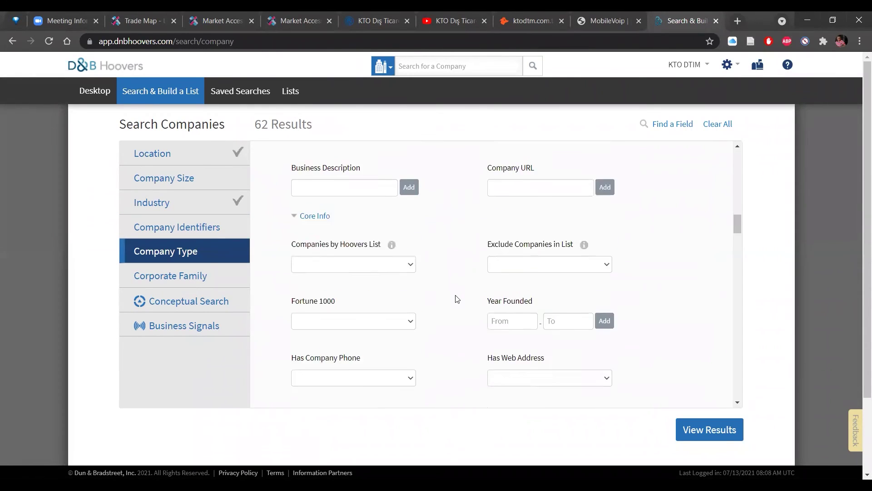
click(554, 287)
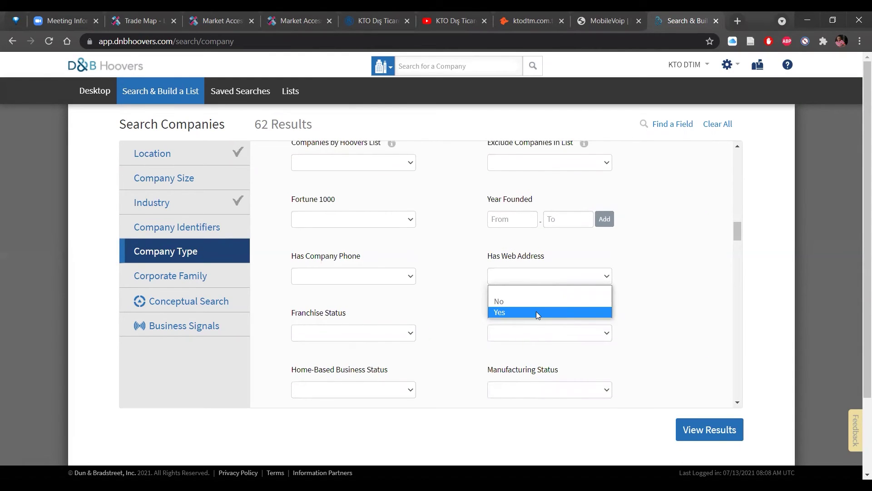
click(536, 312)
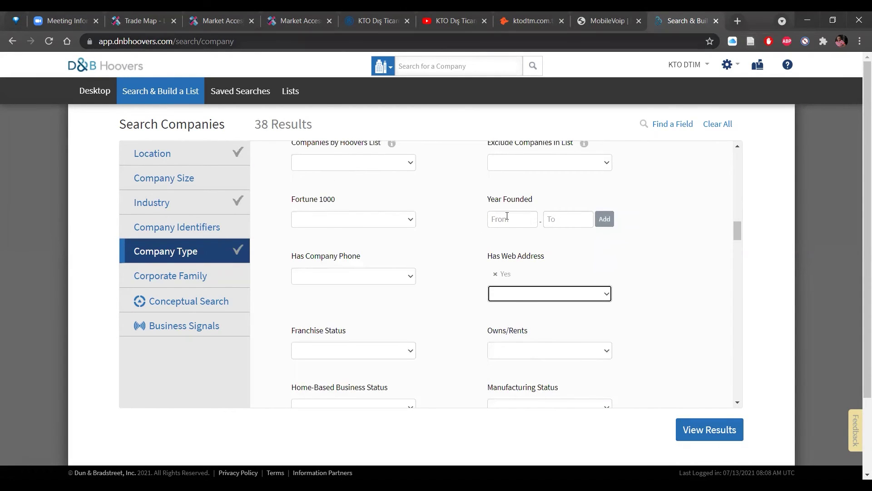
scroll(492, 393, up, 5)
scroll(492, 363, down, 6)
scroll(478, 295, up, 2)
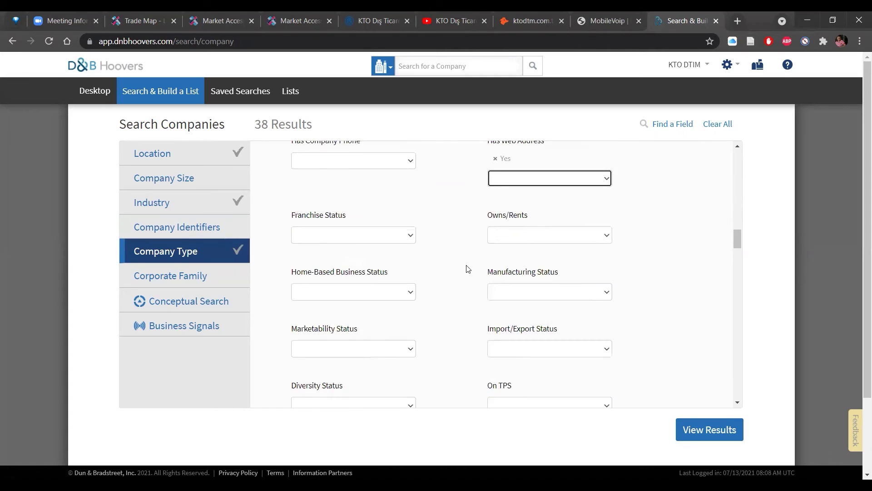
scroll(468, 269, up, 5)
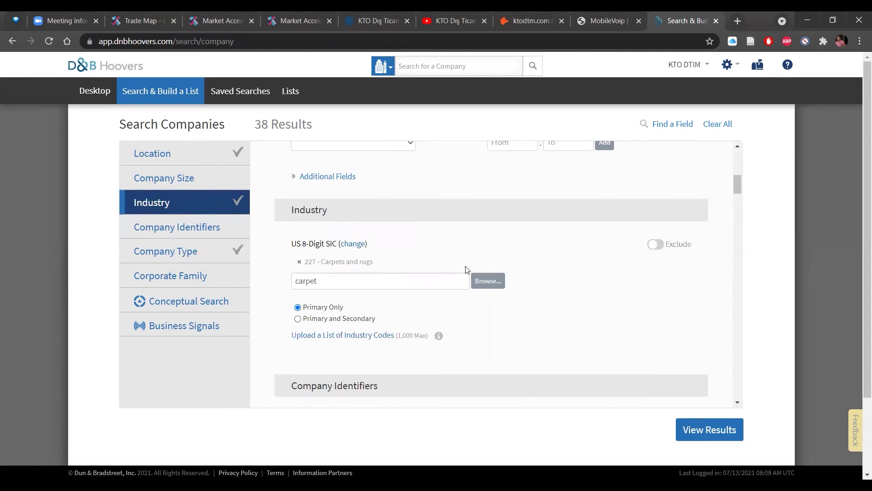
scroll(465, 268, up, 3)
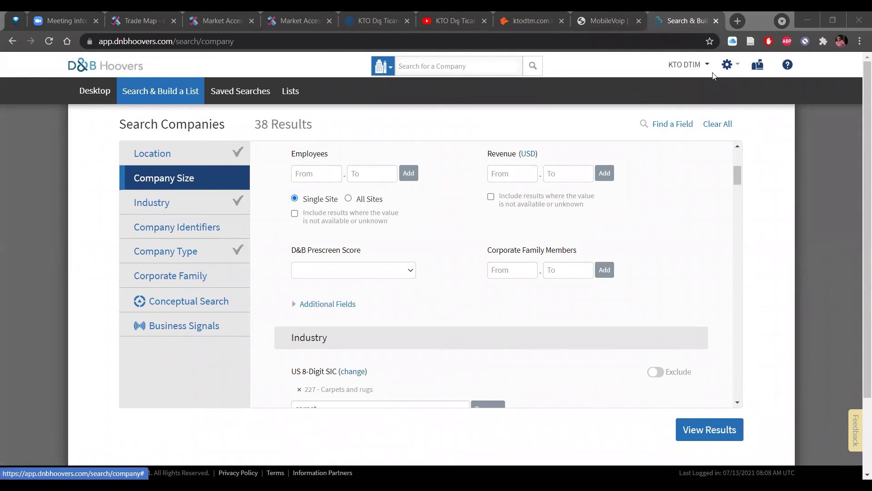
- Search Google for "tendata login" in a new browser tab and open the Tendata login page
click(738, 13)
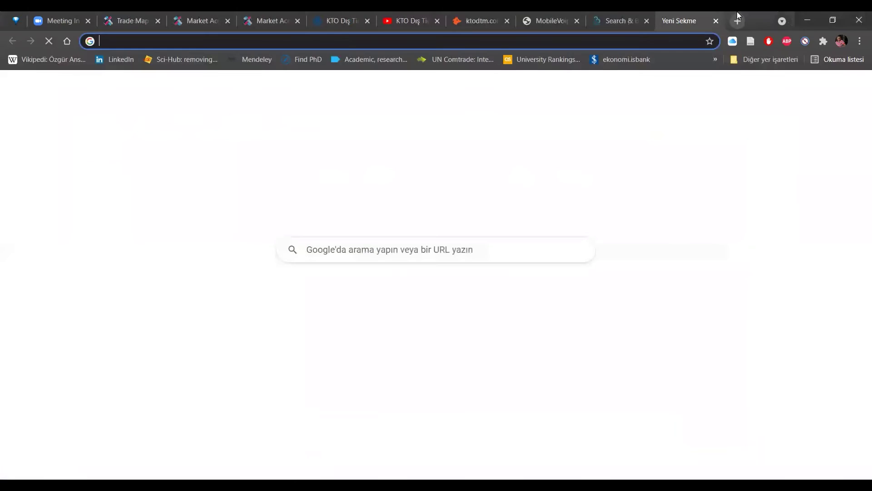
text(tenda)
key(Down)
key(Return)
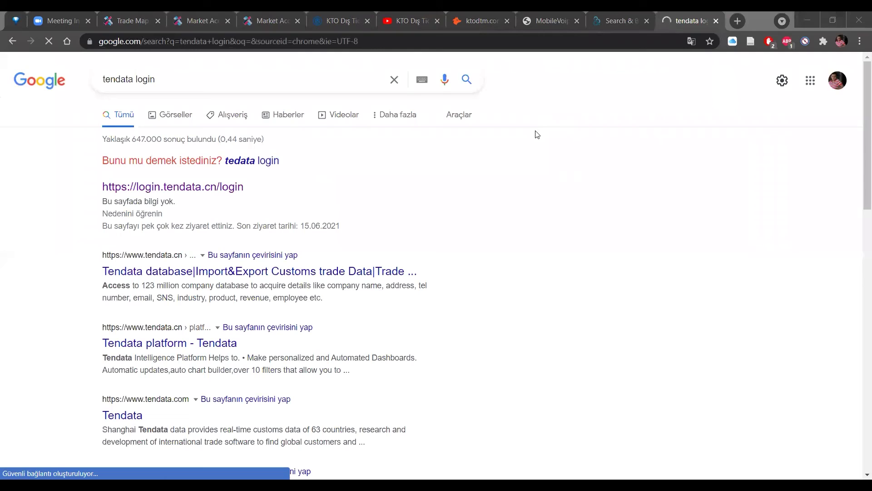
click(223, 186)
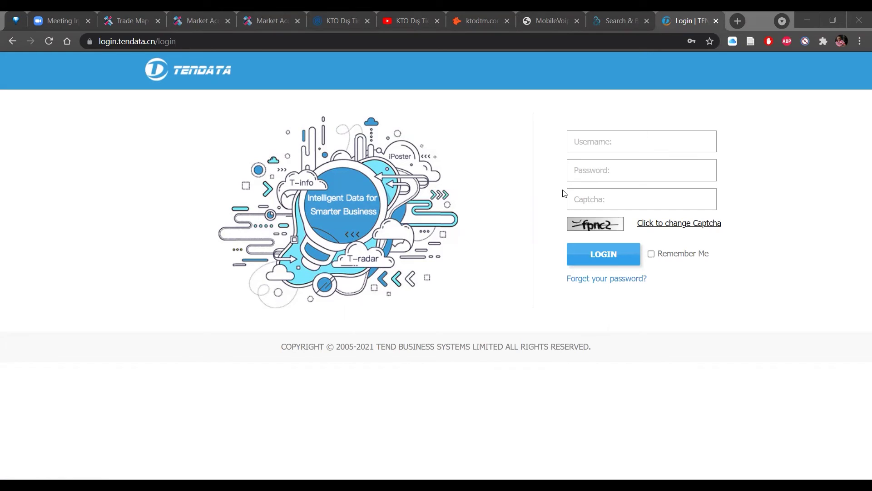
- Log in to Tendata with the saved username and password, and enter the captcha code
click(616, 144)
click(617, 165)
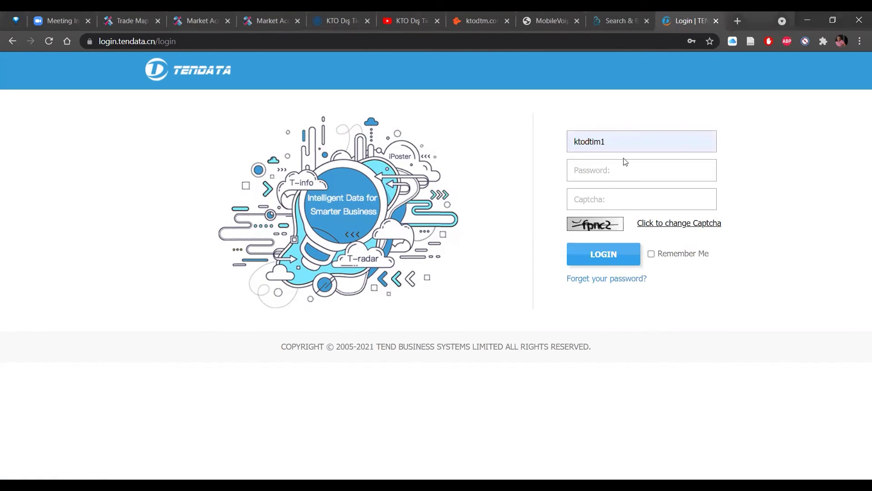
click(621, 170)
click(621, 199)
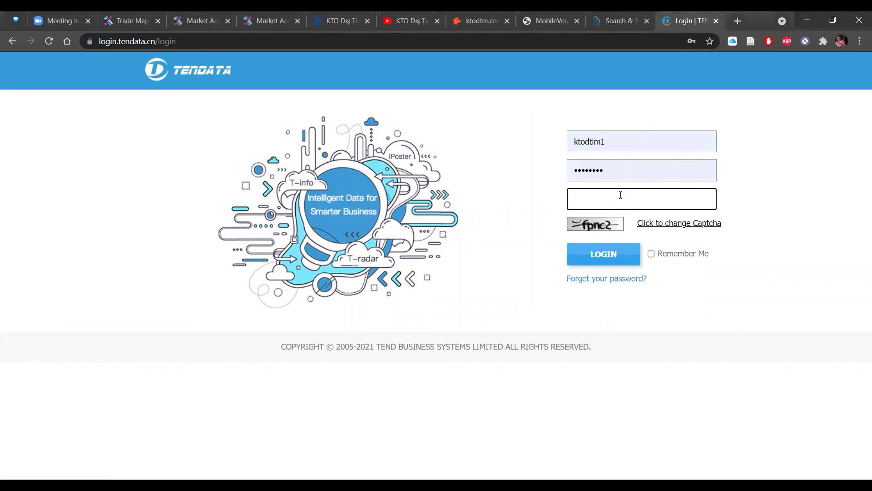
text(fpnc2)
click(616, 250)
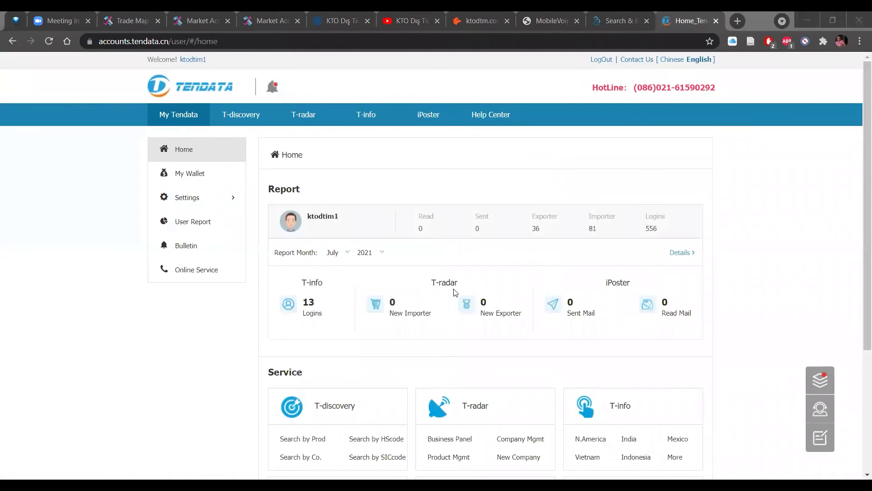
- Open the America import data in T-info and enter "carpet" as the Product Description criterion
click(348, 116)
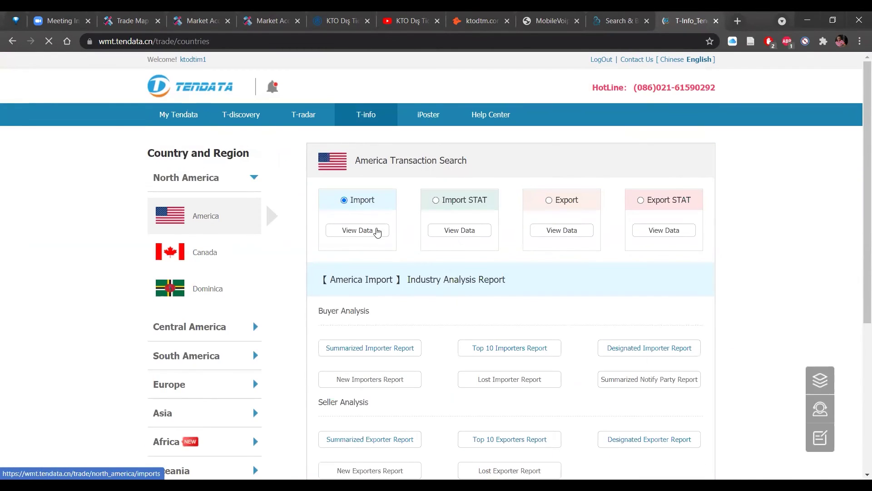
click(377, 232)
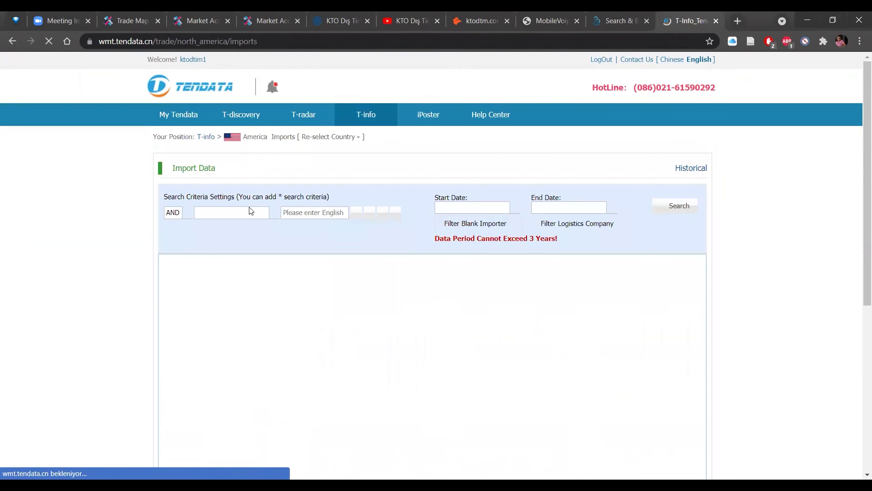
click(297, 213)
text(darpet)
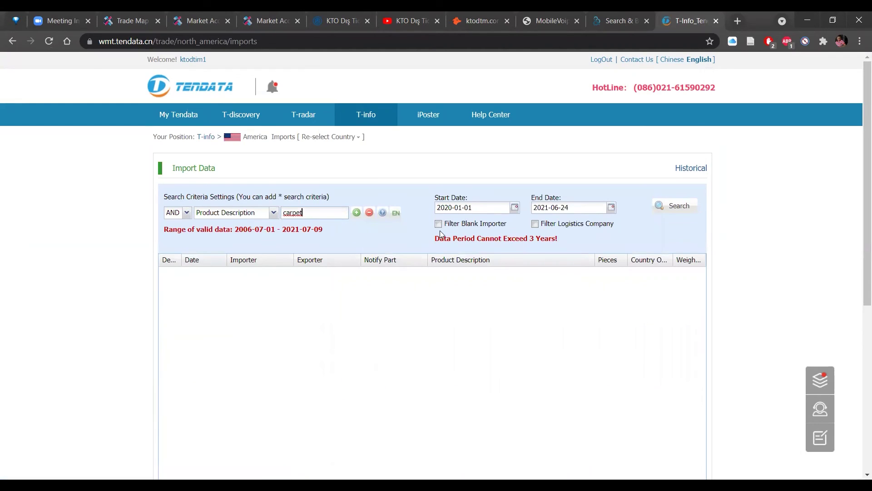
- Enable the blank importer and logistics company filters, and examine the fields available as search criteria
click(441, 225)
click(551, 227)
click(270, 213)
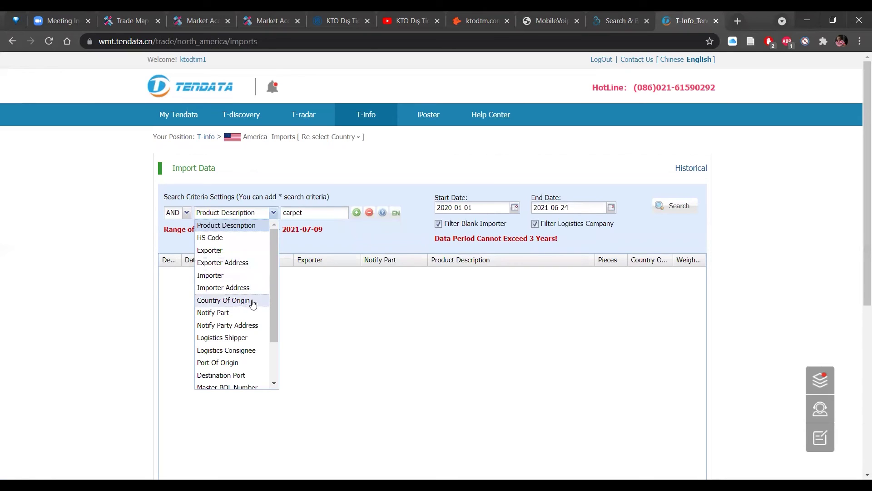
drag(276, 325, 282, 363)
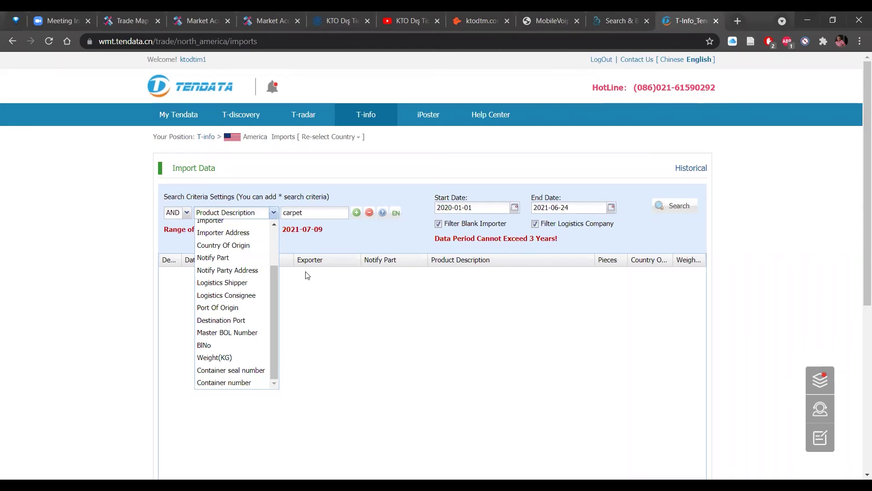
click(321, 280)
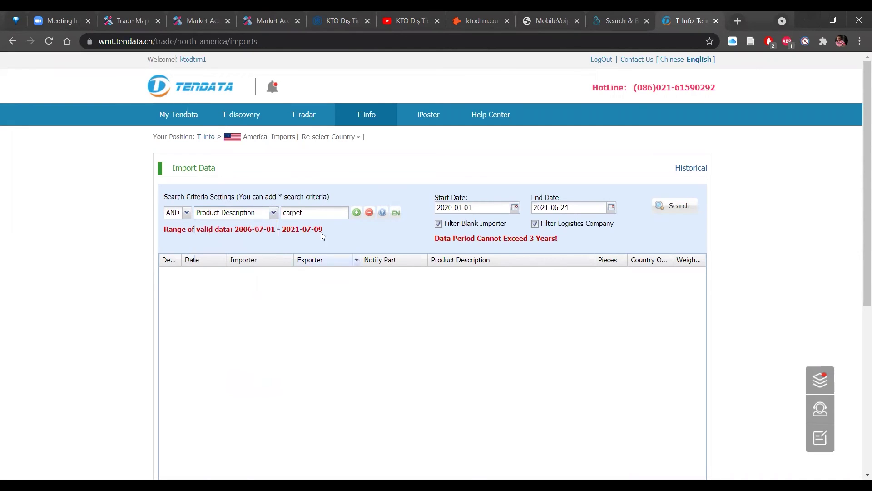
- Add a second criterion, NOT Country Of Origin "turkey", and run the import data search
click(357, 212)
click(271, 228)
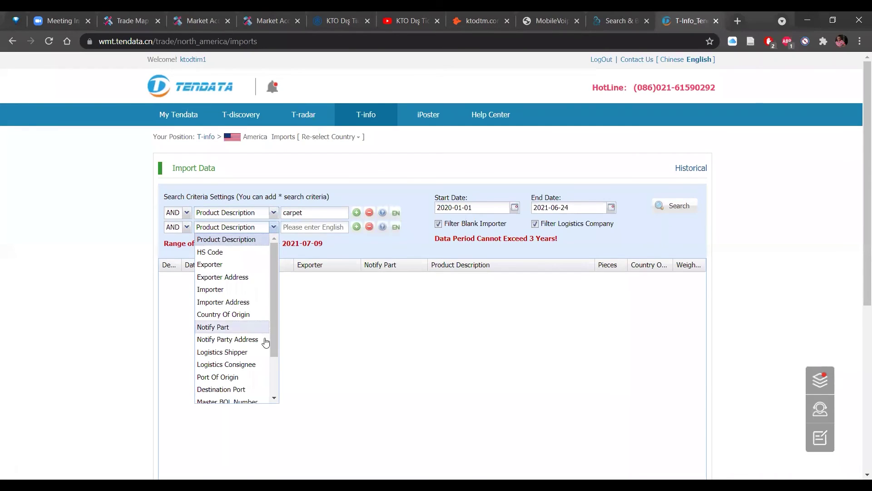
click(252, 314)
click(194, 227)
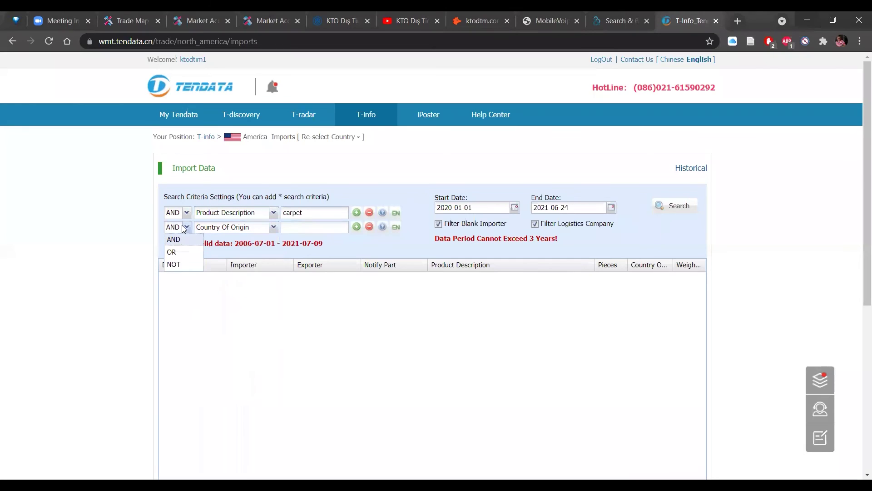
click(175, 264)
click(296, 227)
text(turkey)
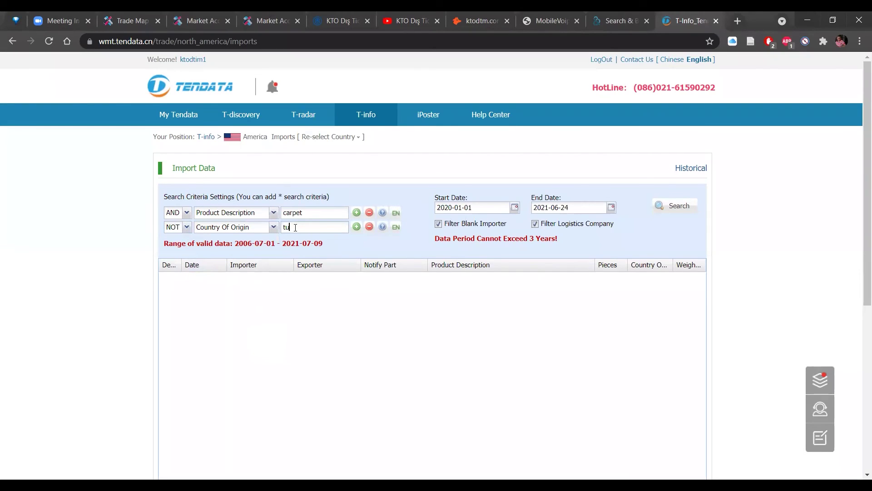
click(662, 212)
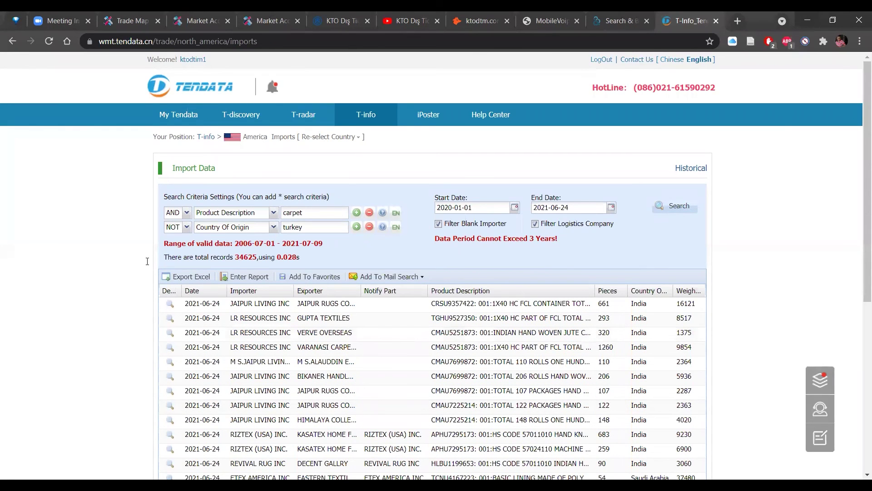
- Examine the company, shipping and product description details of the first Flexport International import record from Italy, and close it
scroll(434, 314, down, 3)
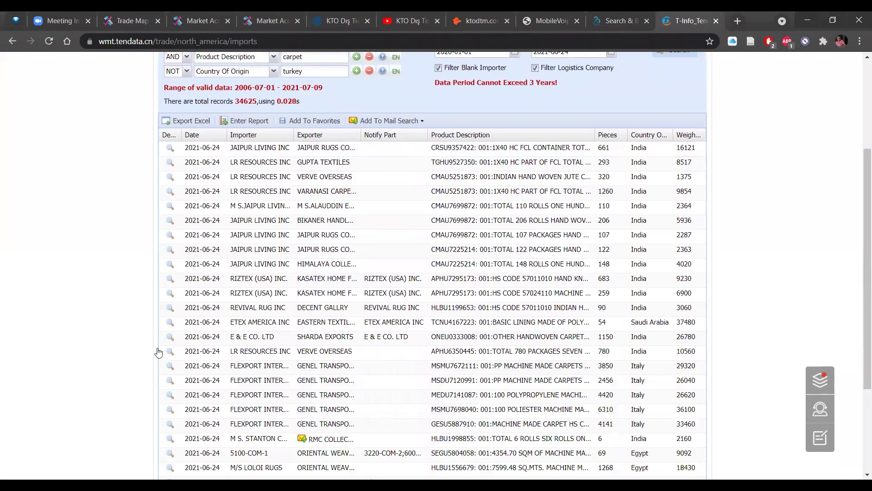
scroll(308, 227, down, 2)
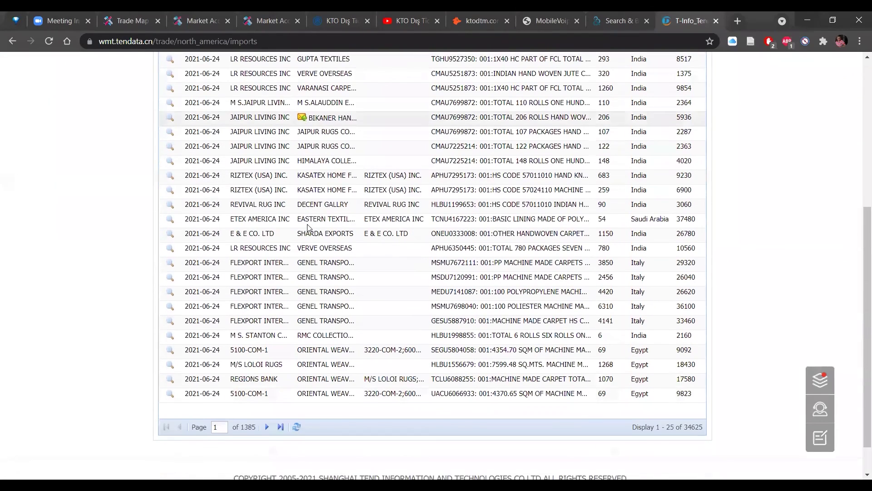
click(172, 263)
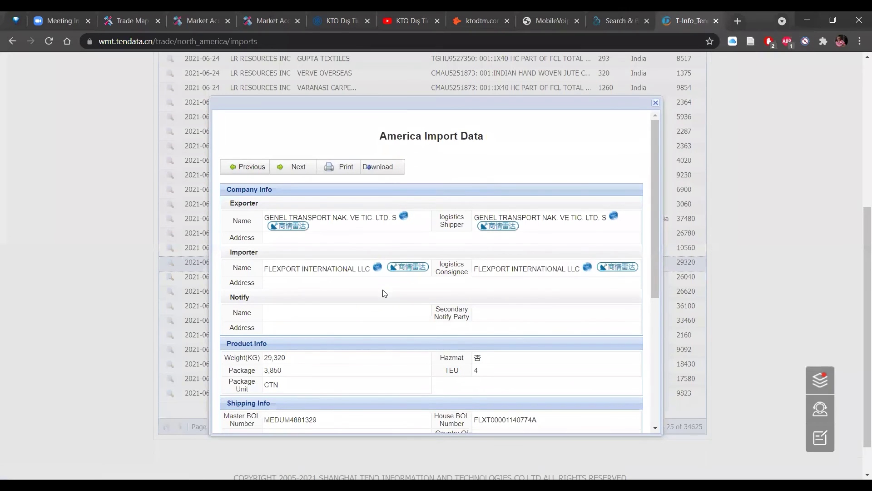
scroll(384, 293, down, 6)
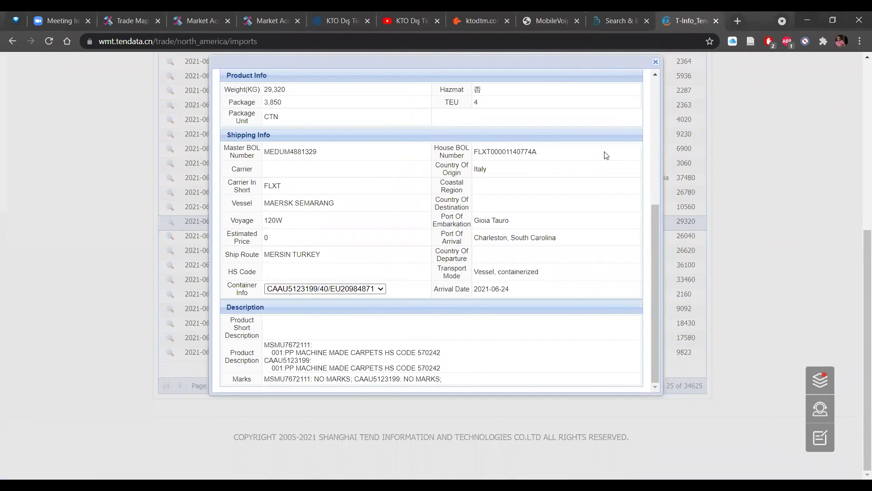
scroll(605, 155, up, 1)
scroll(587, 223, down, 1)
drag(380, 352, 288, 359)
click(428, 344)
key(Escape)
- Examine the importer, shipping and product description details of the E & E Co. Ltd import record, and close it
scroll(382, 300, up, 1)
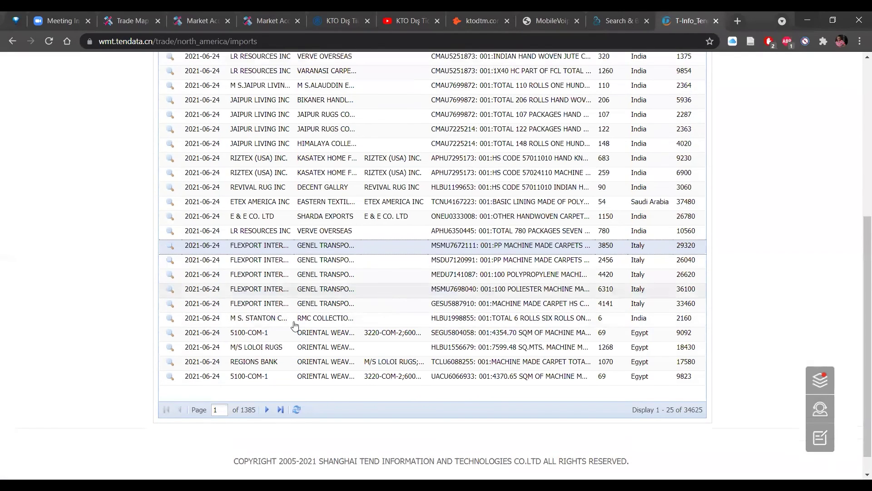
click(170, 217)
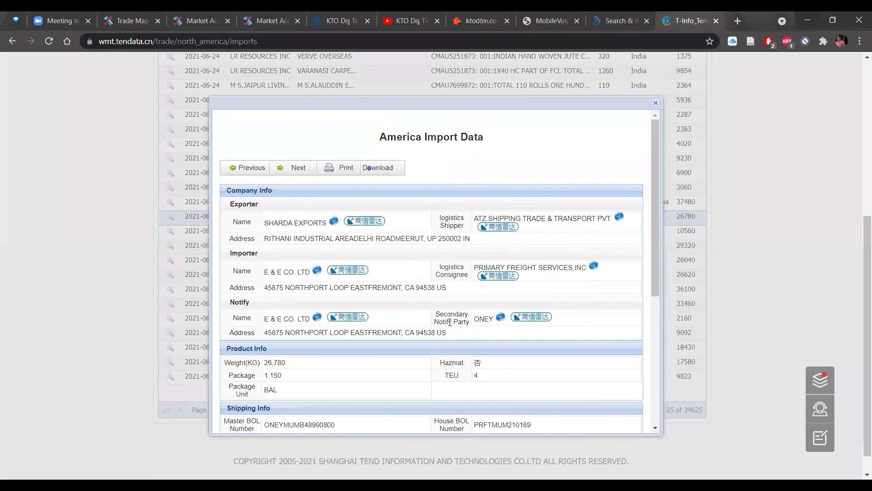
scroll(450, 316, down, 1)
scroll(450, 317, down, 1)
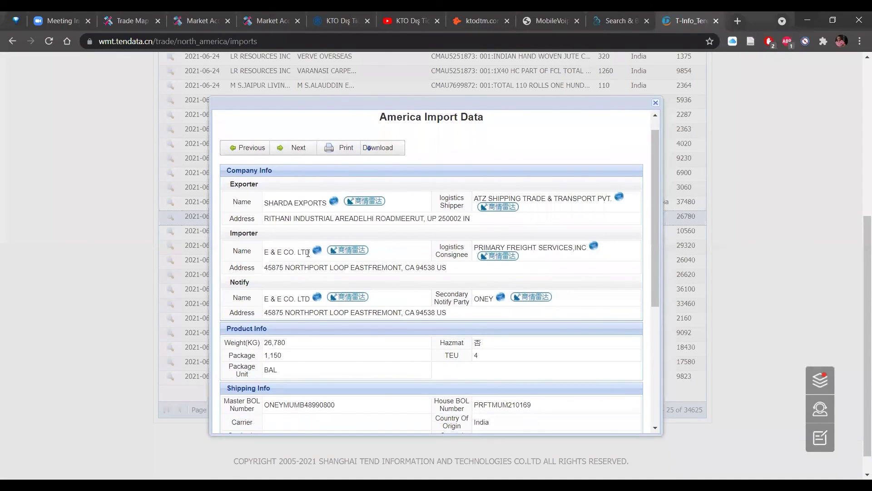
drag(268, 255, 301, 253)
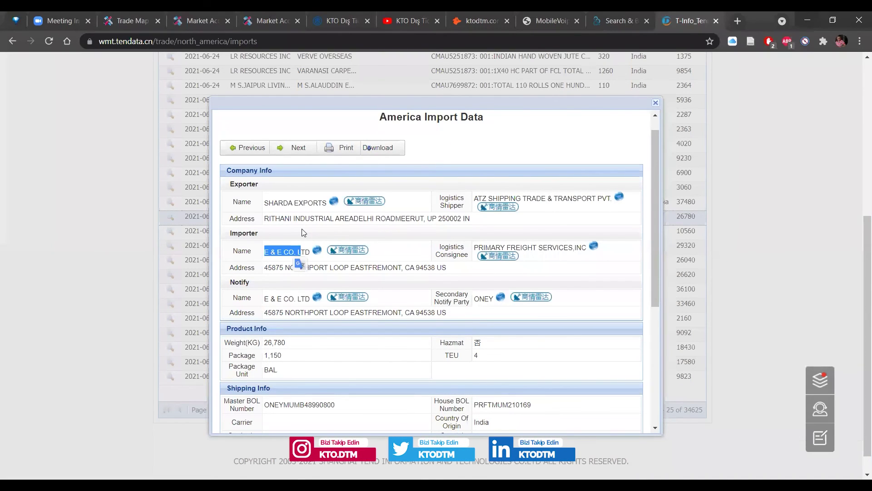
scroll(414, 255, down, 5)
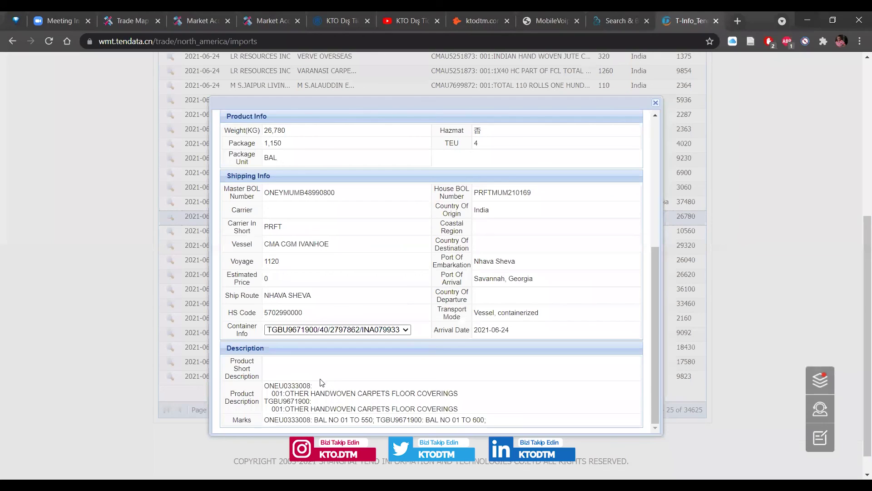
drag(316, 394, 436, 405)
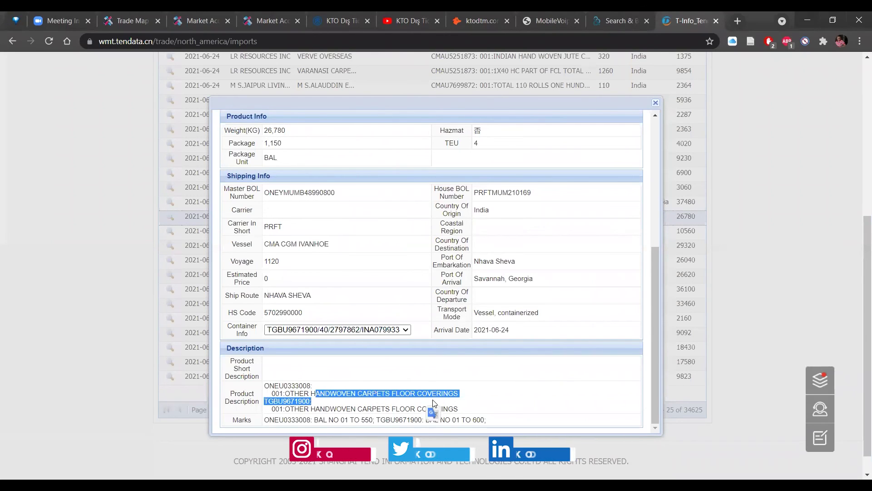
click(490, 395)
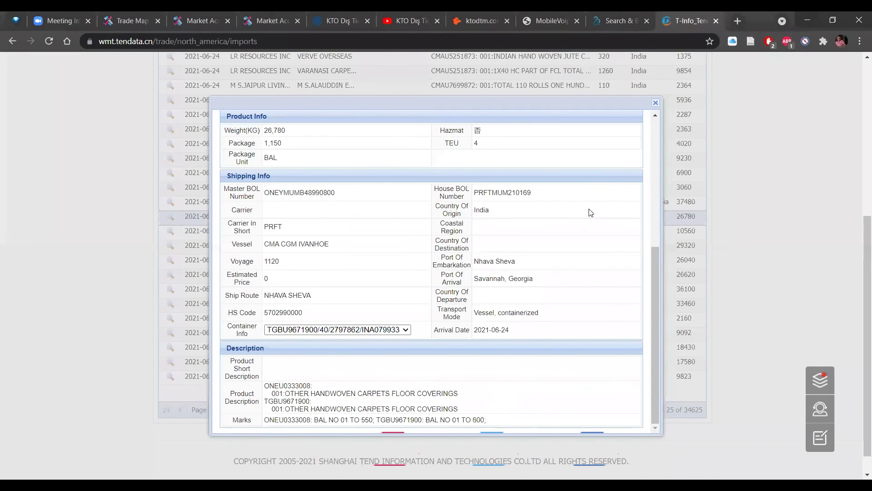
click(656, 103)
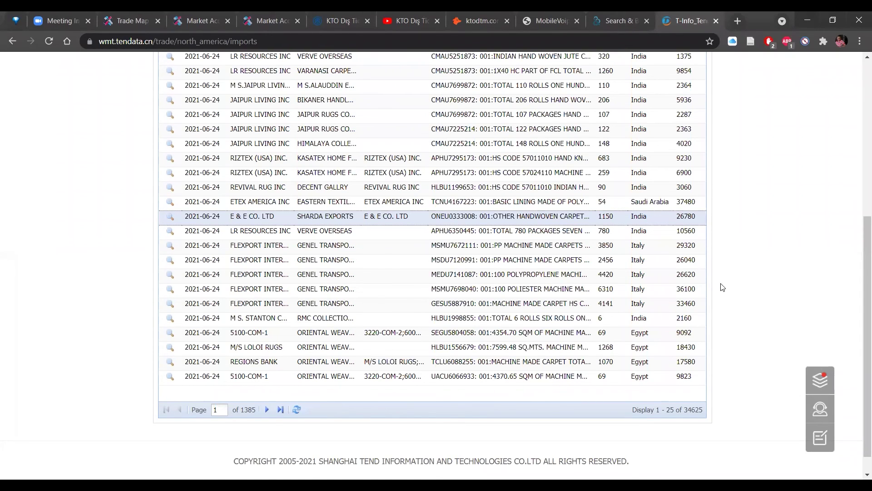
scroll(722, 287, up, 6)
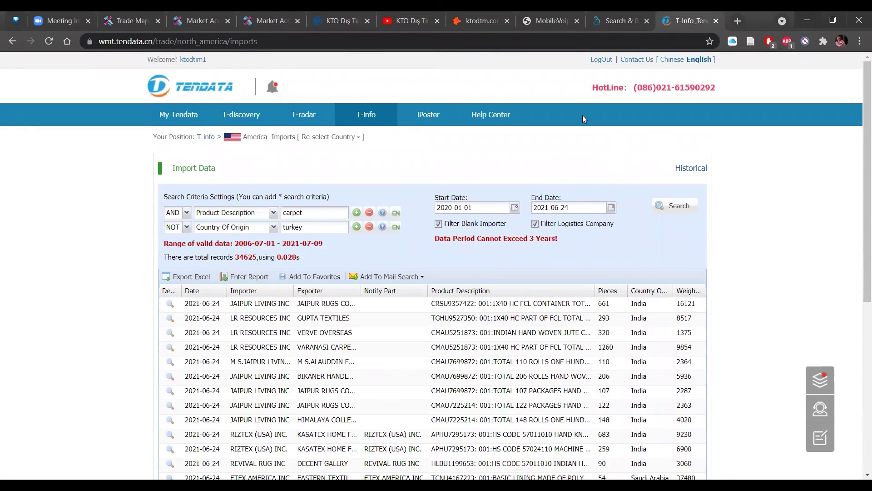
scroll(586, 242, down, 5)
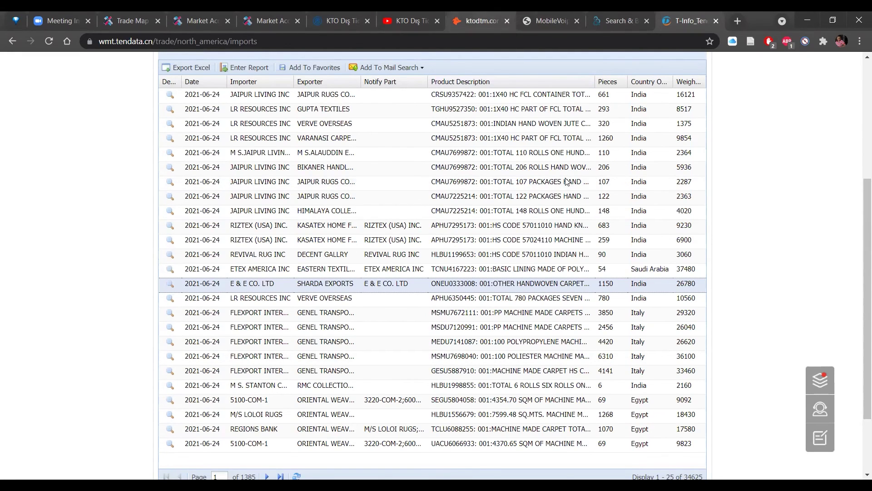
- Switch to the KTO Dış Ticaret Merkezi channel on YouTube, reload its videos page and check the subscriber count
key(ctrl+7)
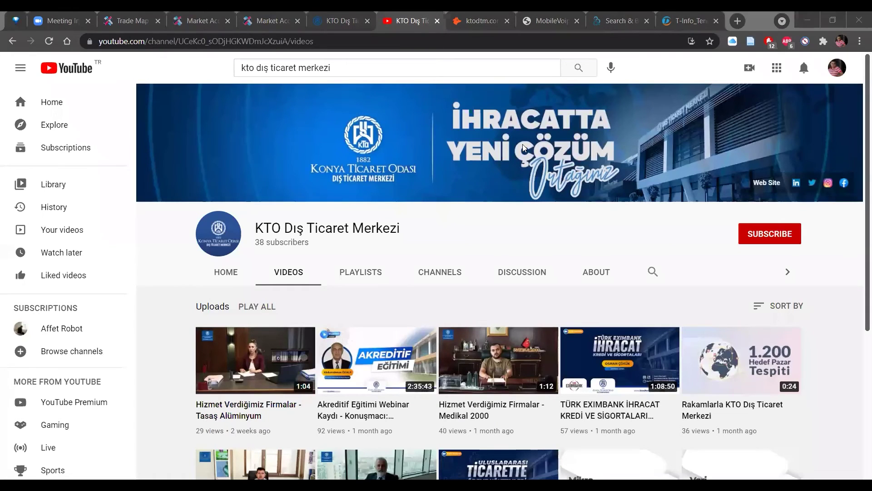
click(50, 42)
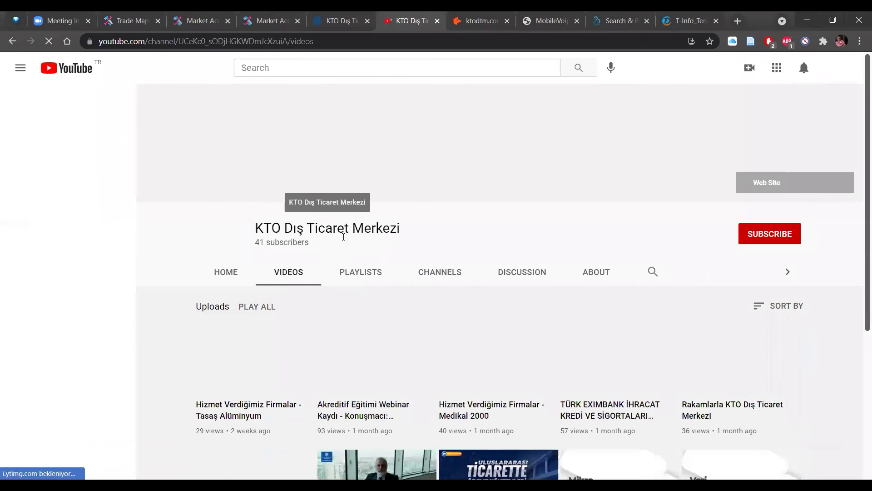
drag(268, 243, 259, 252)
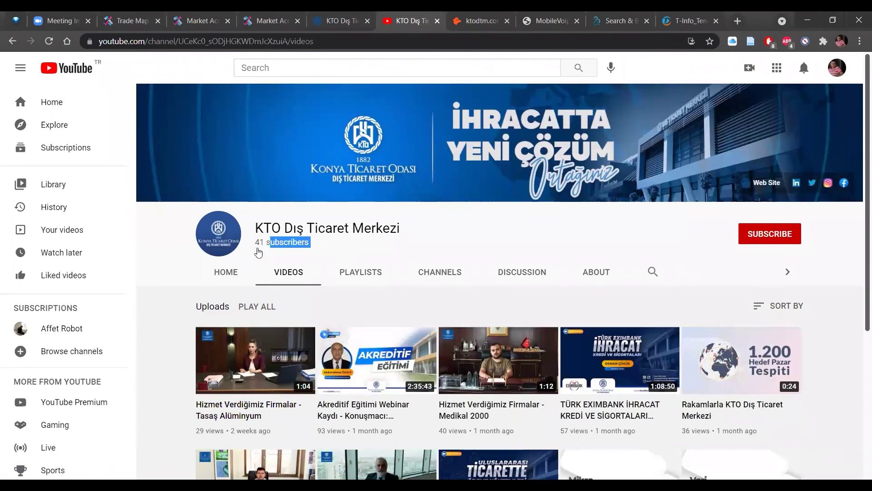
click(349, 248)
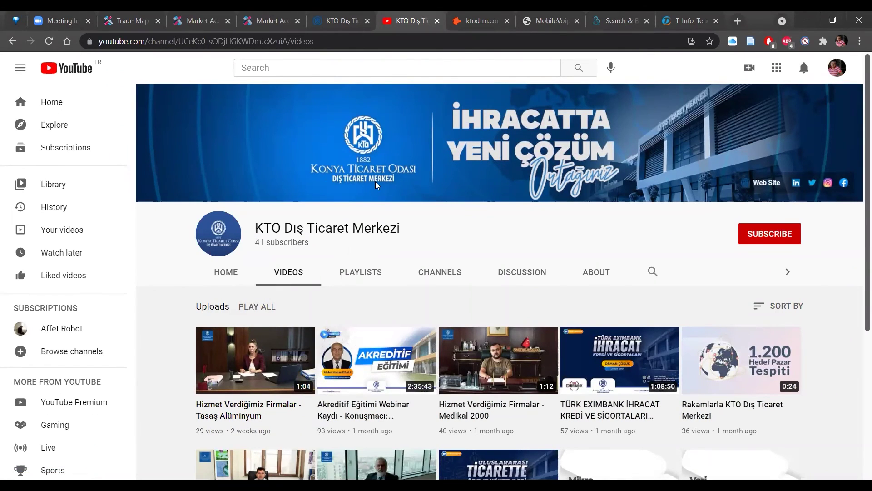